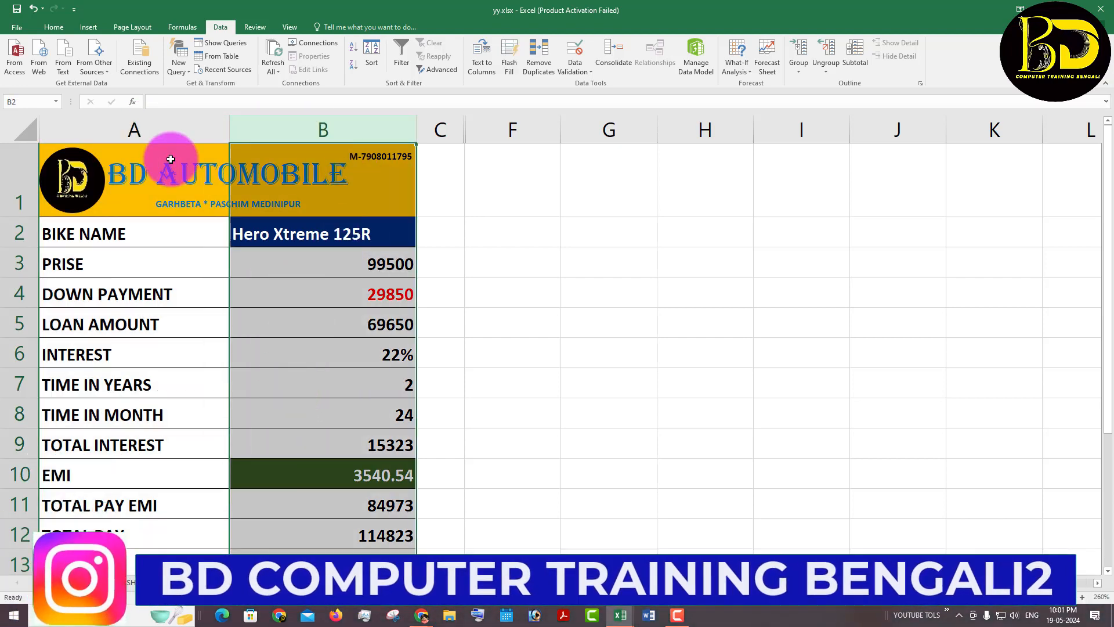
Step: Examine the header, bike name, price, down payment, loan amount and interest cells of the finished calculator in A1:B6
left_click(341, 352)
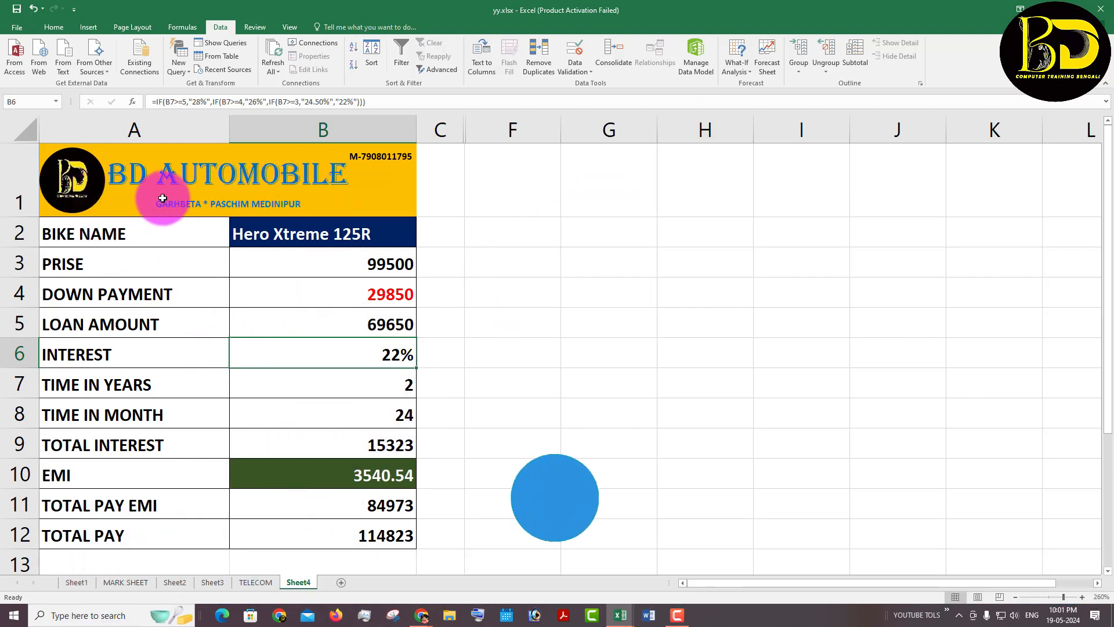
left_click(136, 188)
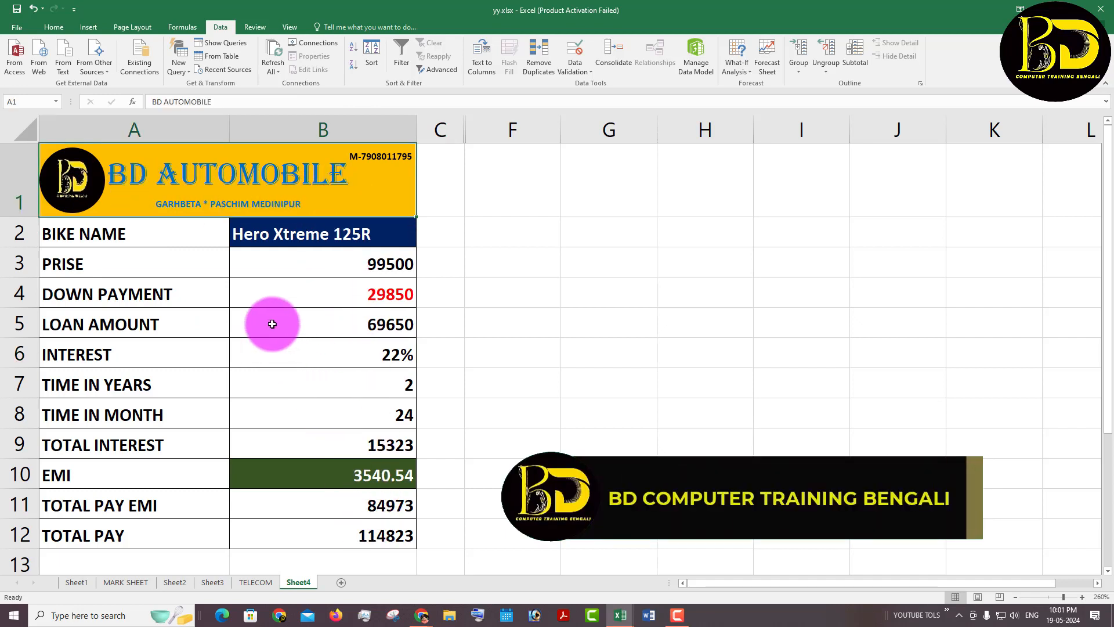
left_click(270, 236)
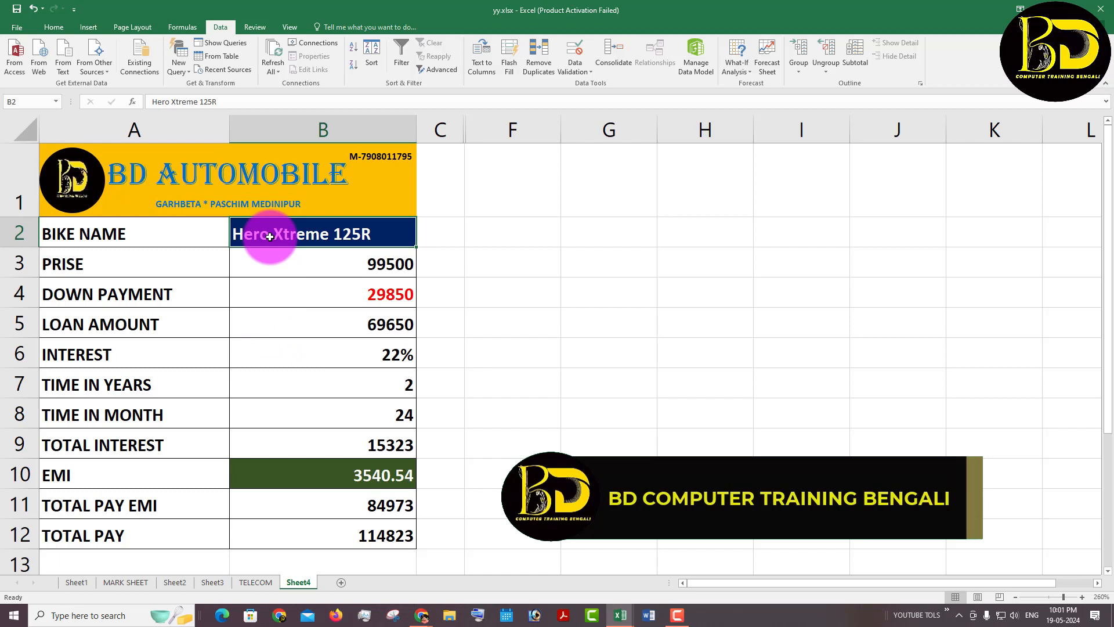
left_click(354, 277)
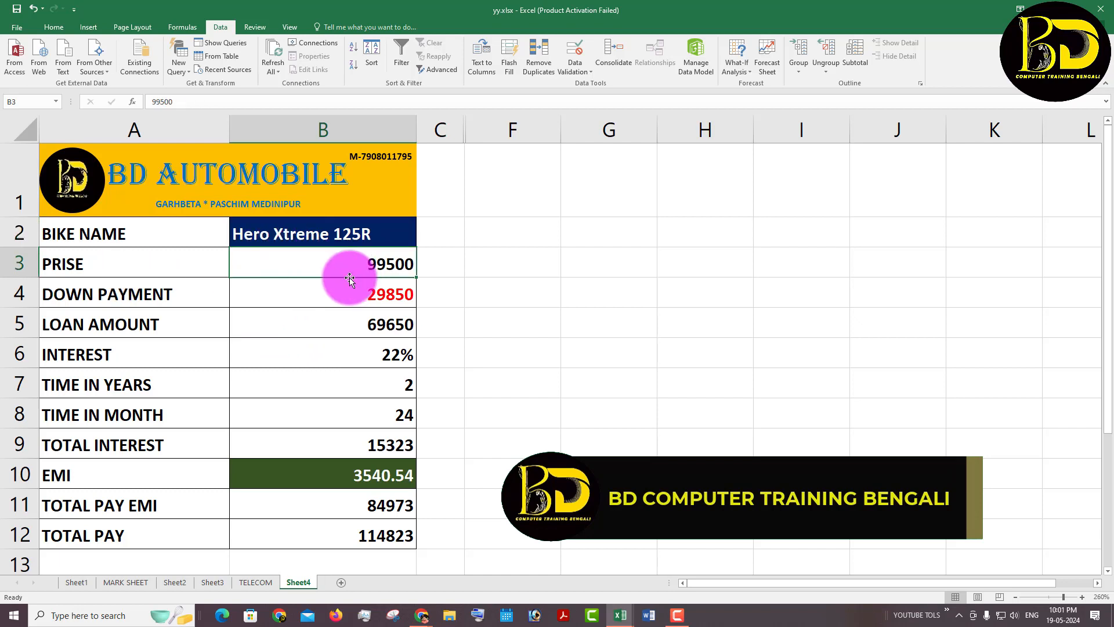
left_click(330, 294)
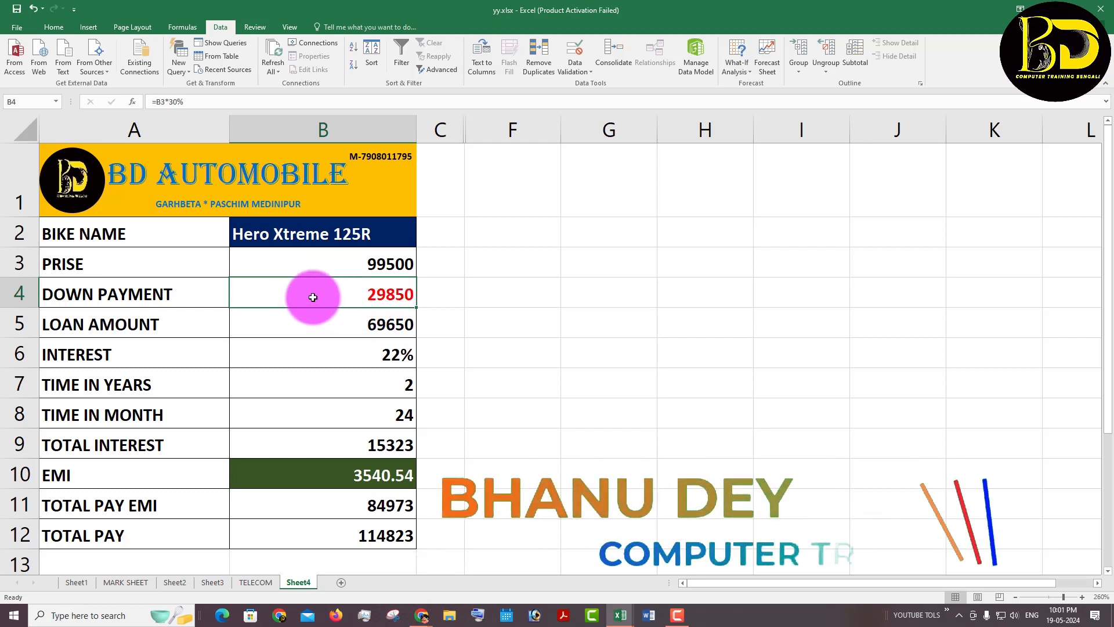
left_click(366, 324)
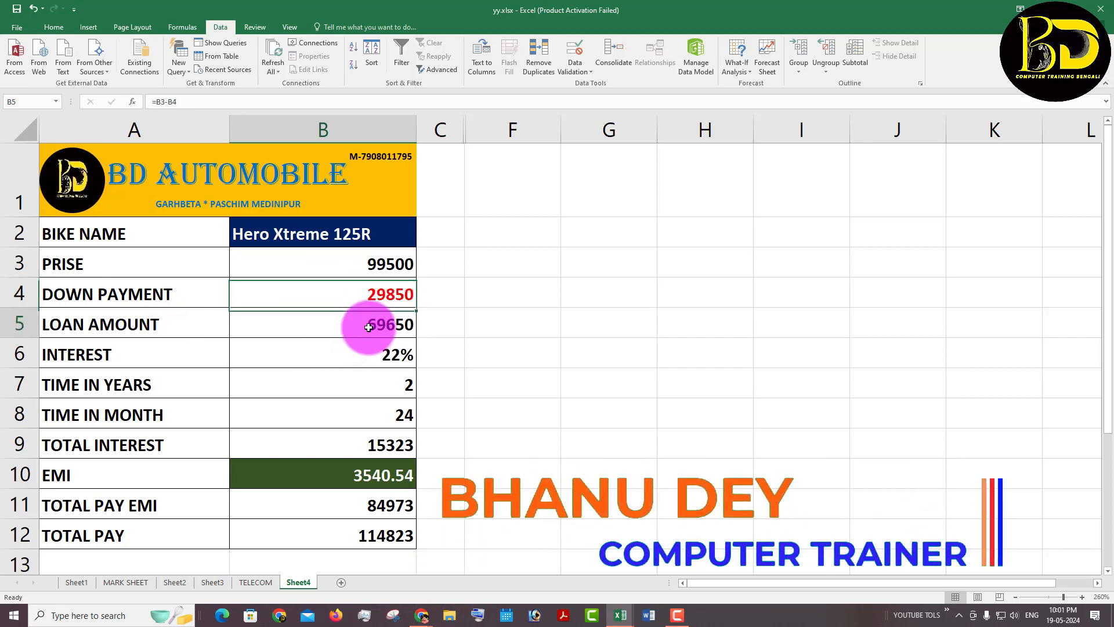
left_click(396, 353)
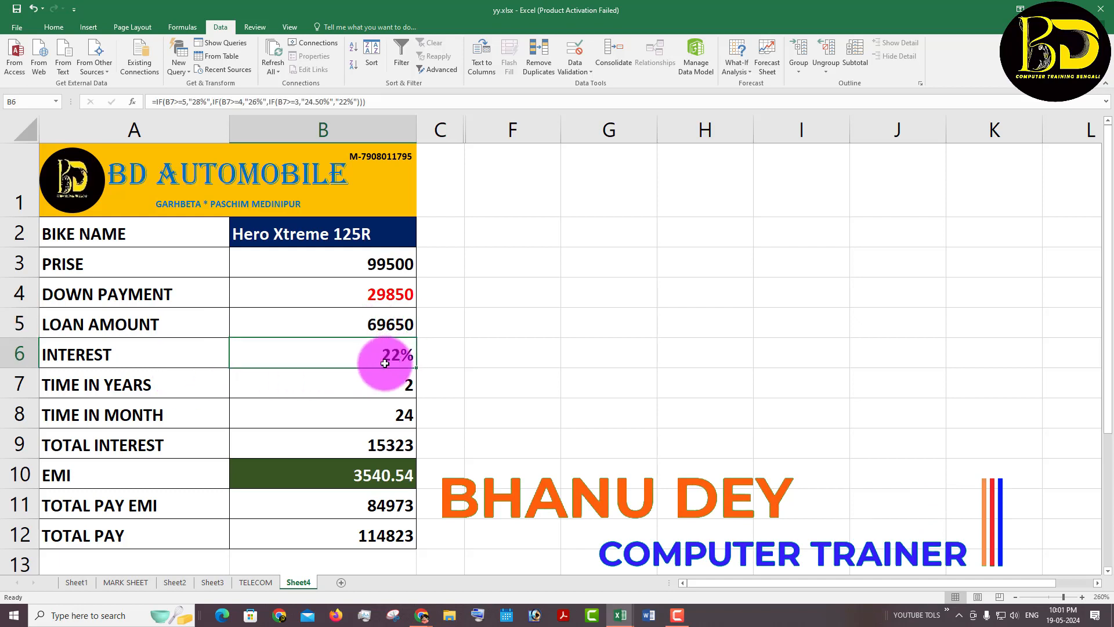
Step: Try a loan time of 5 years in B7, and set it to 1 year instead
left_click(371, 385)
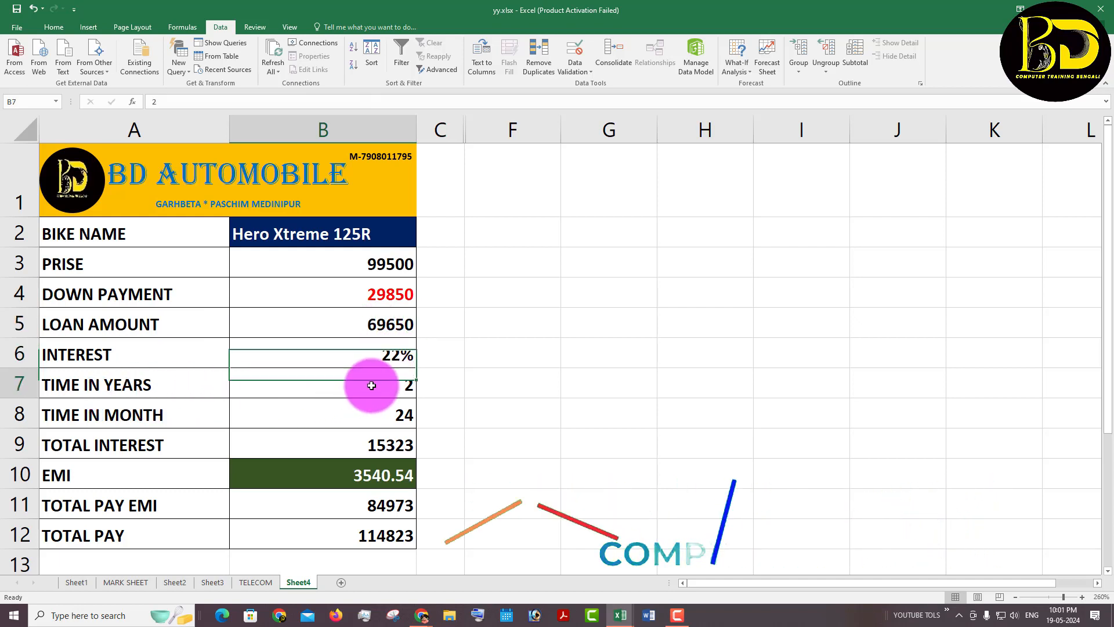
left_click(422, 392)
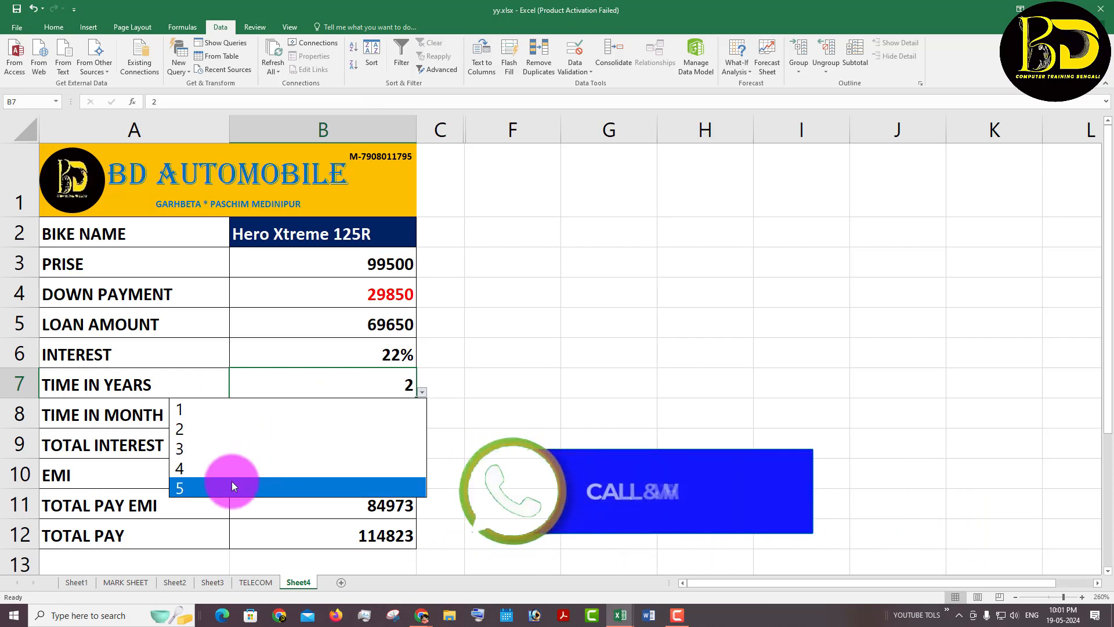
left_click(232, 486)
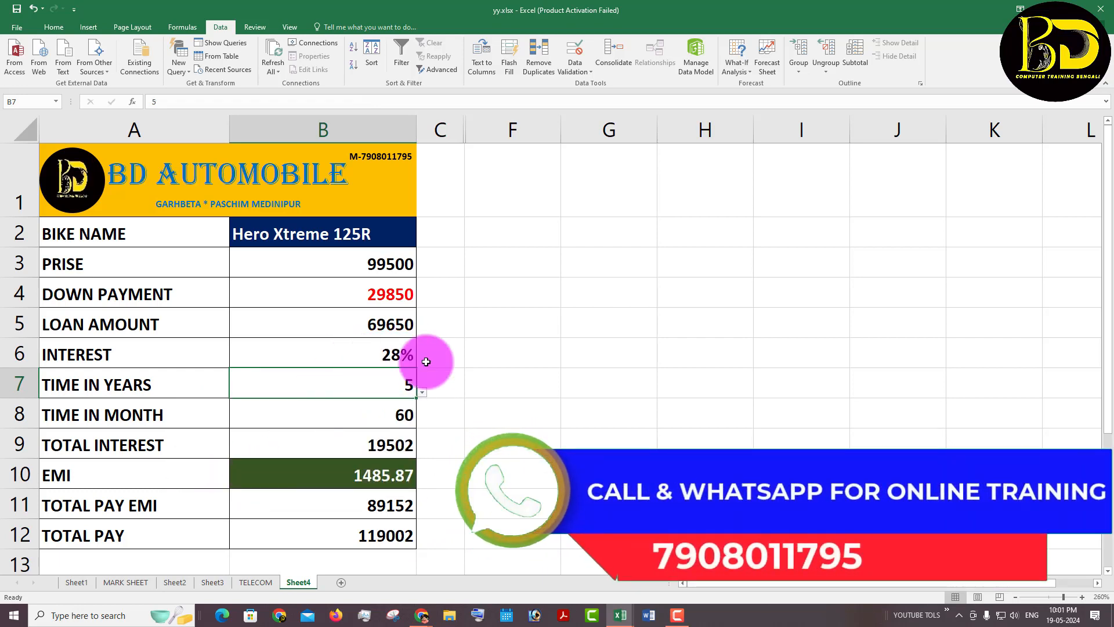
left_click(422, 393)
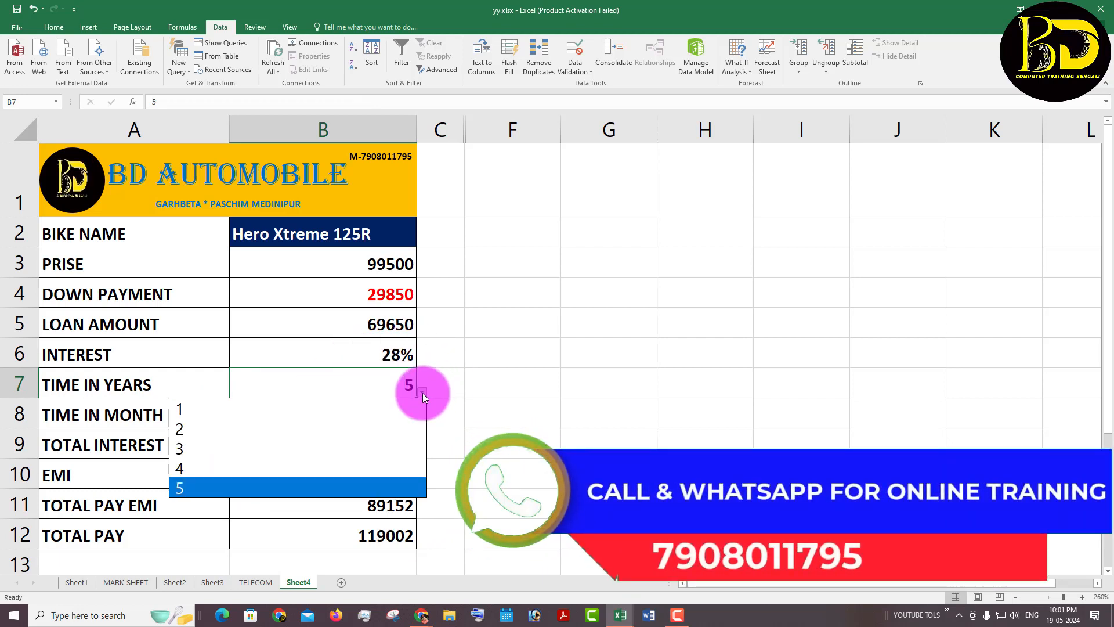
left_click(221, 415)
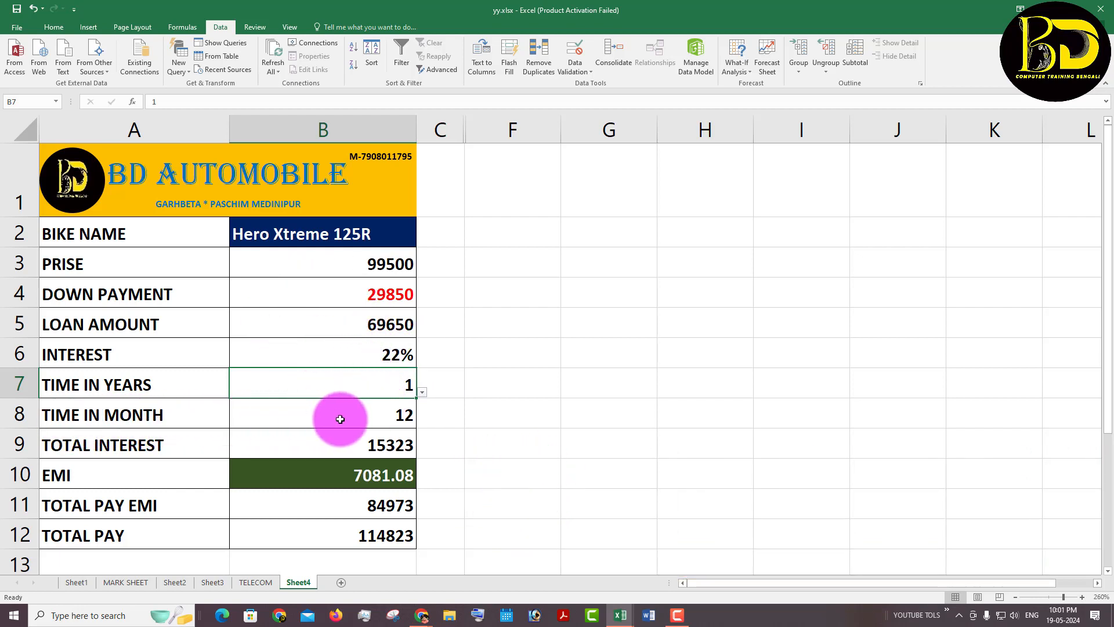
Step: Extend the A8 label to "TIME IN MONTH / NO OF EMI" and widen column A to fit it
double_click(177, 420)
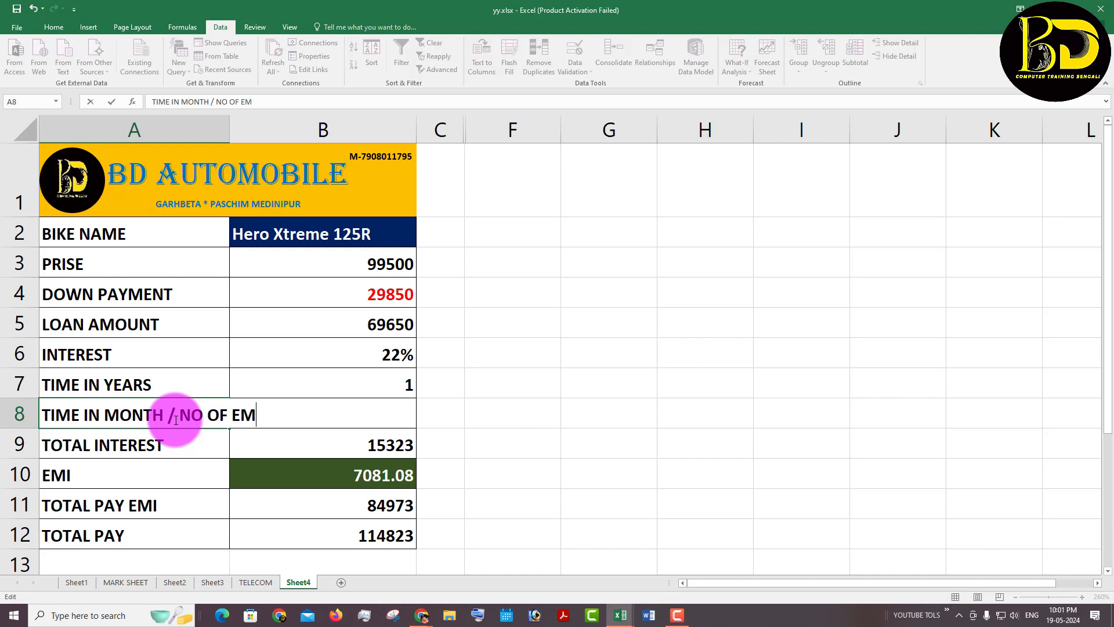
left_click(522, 377)
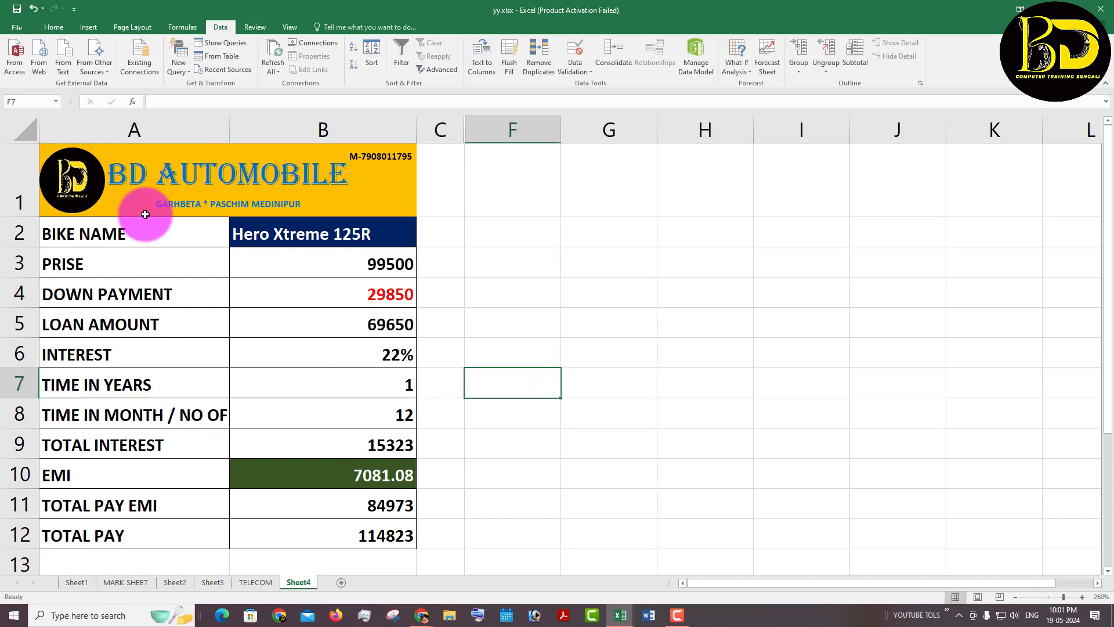
left_click_drag(231, 129, 266, 130)
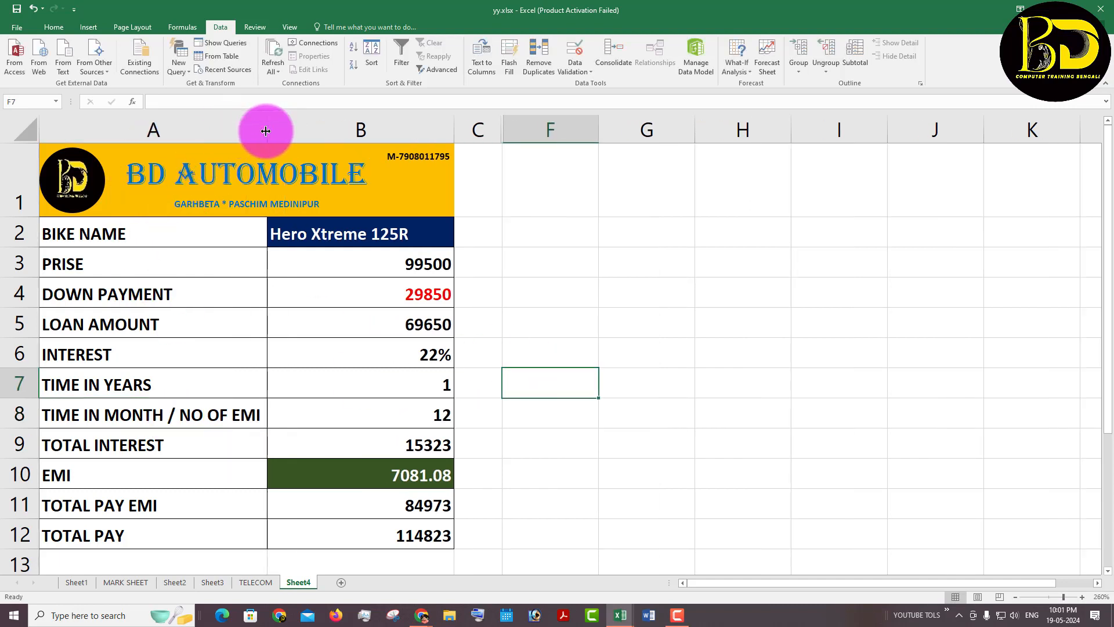
Step: Examine the formulas for number of months, total interest, EMI, total EMI payment and total payment in B8:B12, and the price
left_click(361, 407)
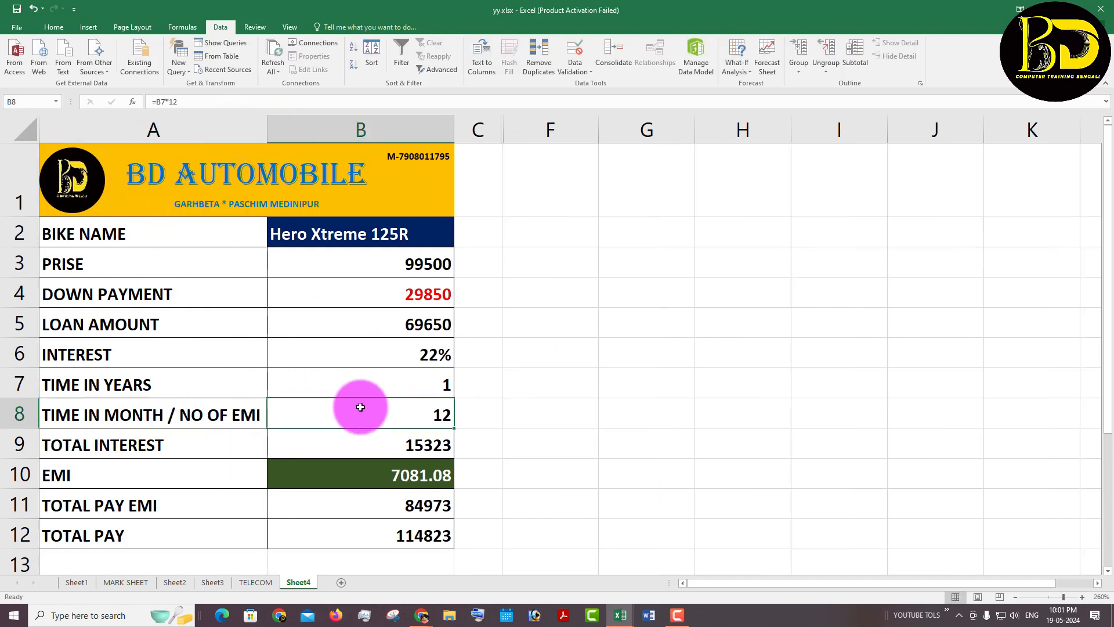
left_click(412, 447)
left_click(125, 447)
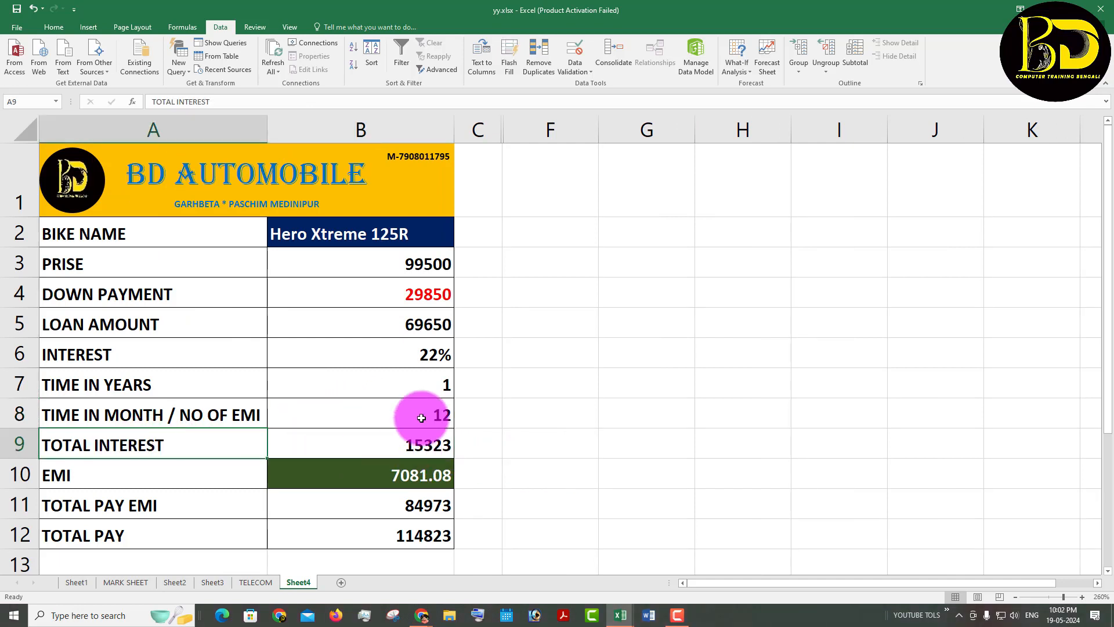
left_click(397, 447)
left_click(119, 473)
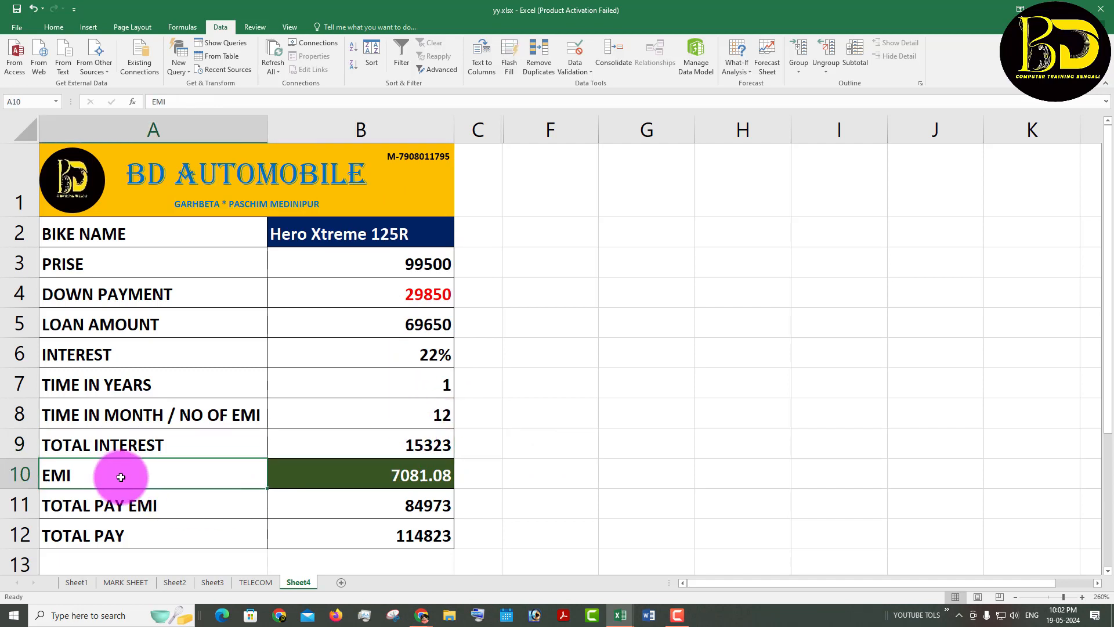
left_click(403, 476)
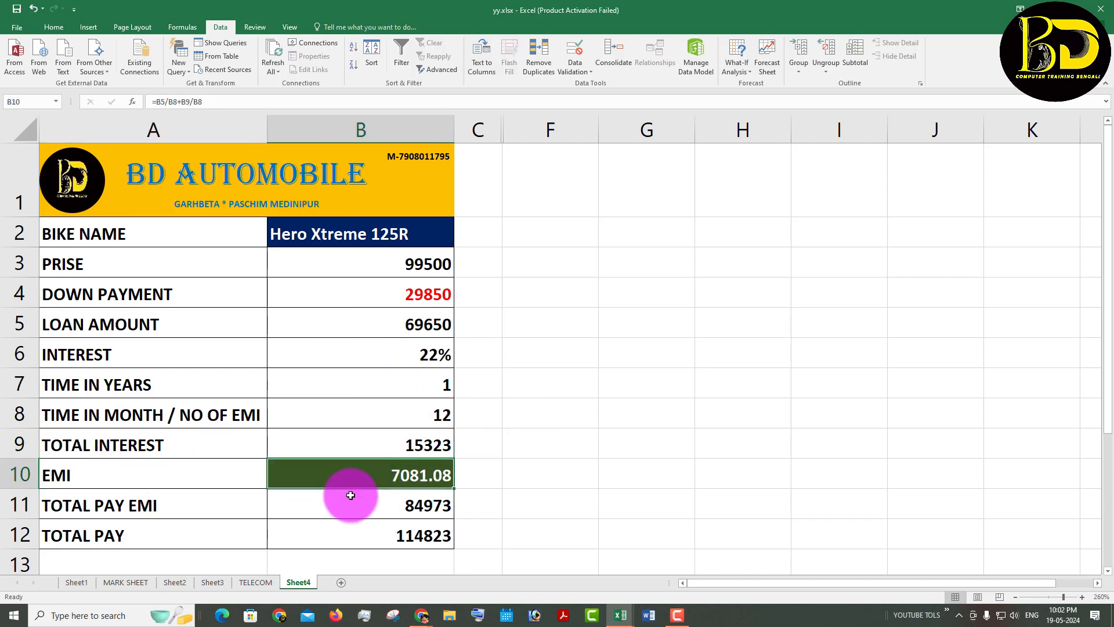
left_click(142, 507)
left_click(435, 506)
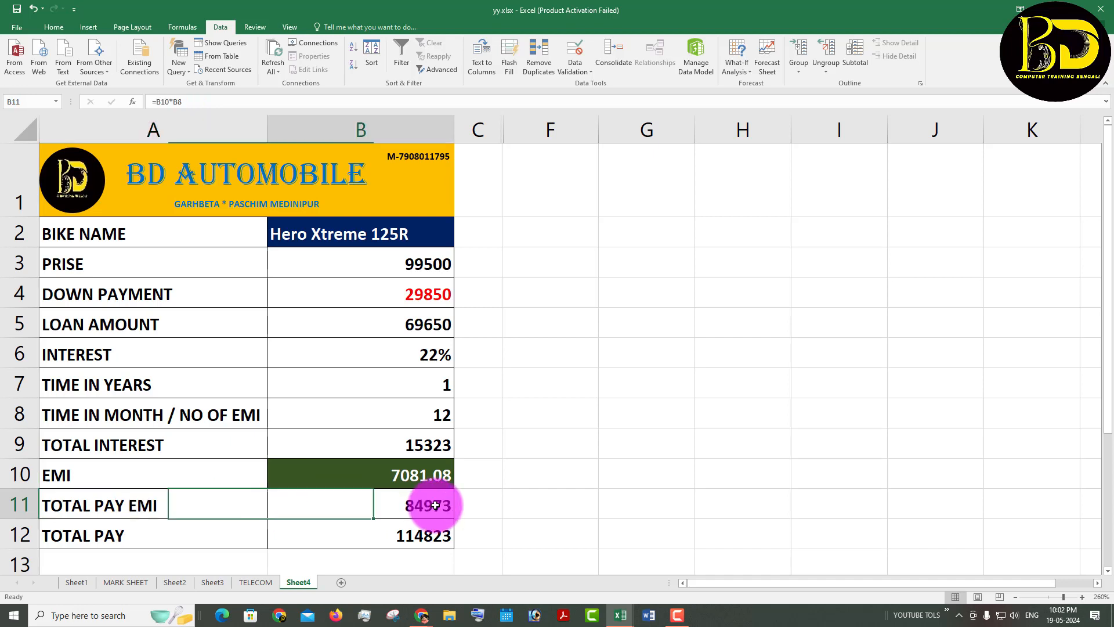
left_click(400, 480)
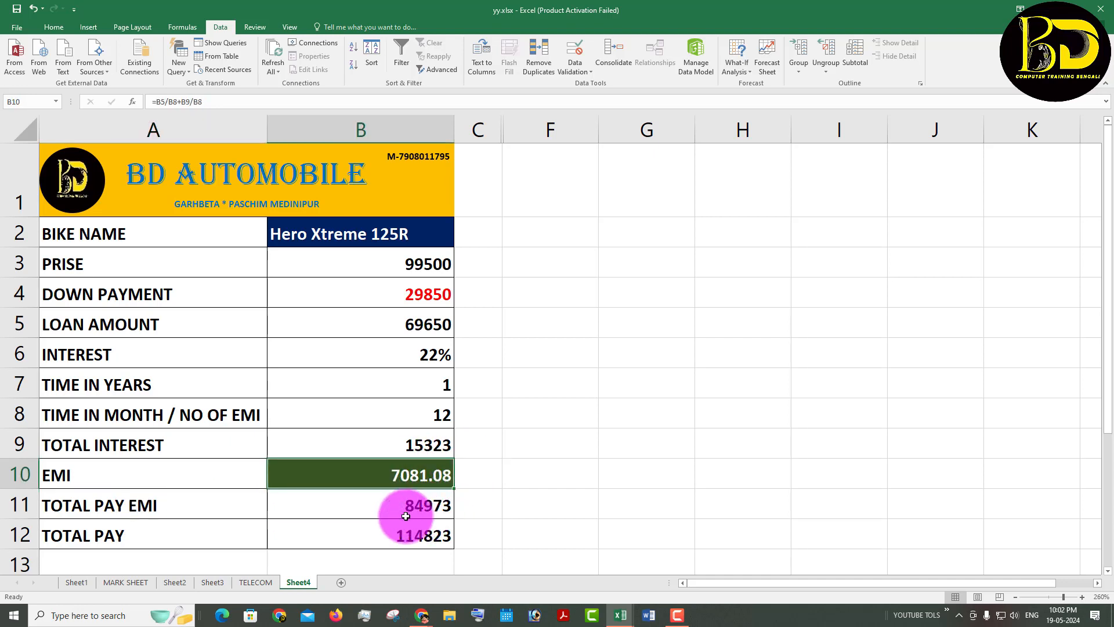
left_click(379, 508)
left_click(145, 534)
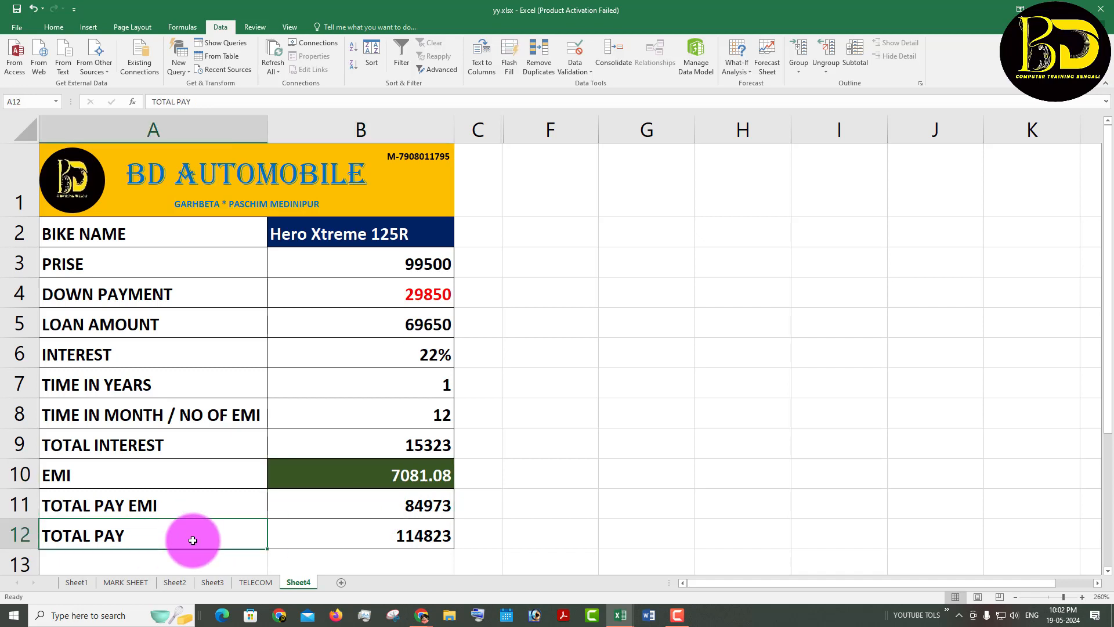
left_click(402, 536)
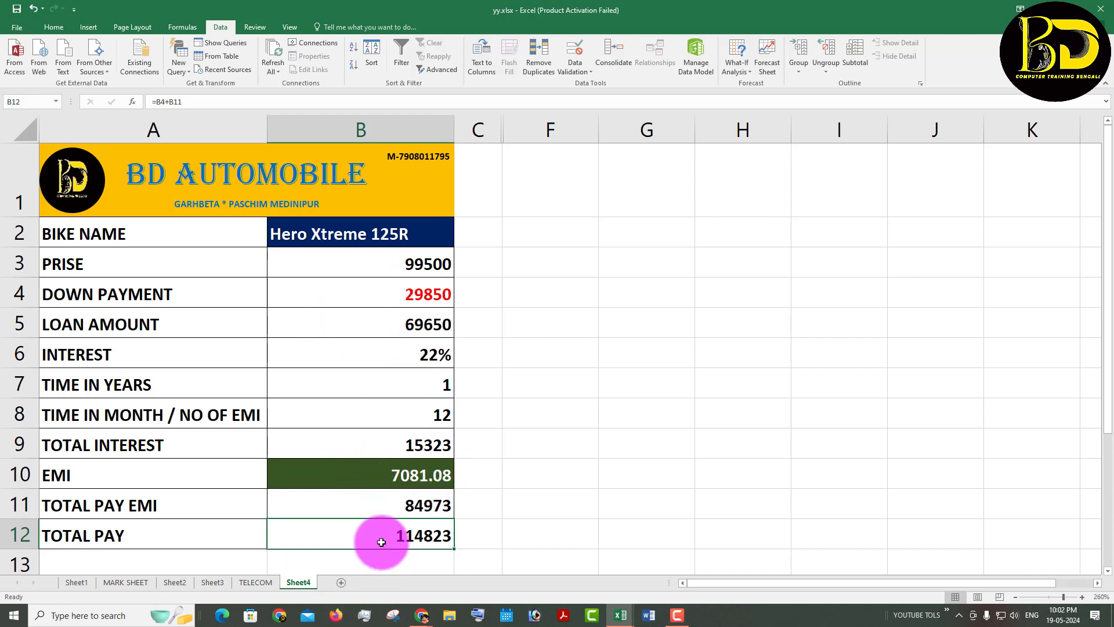
left_click(407, 267)
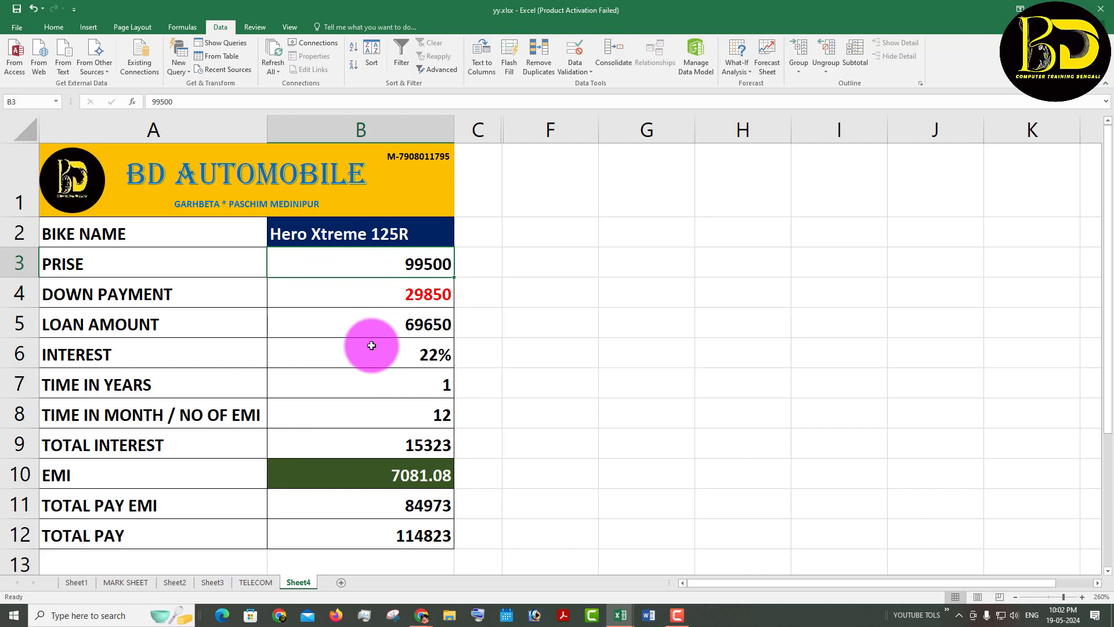
Step: Widen columns F and G to hold a new two-column table like the one in columns A and B
left_click(69, 177)
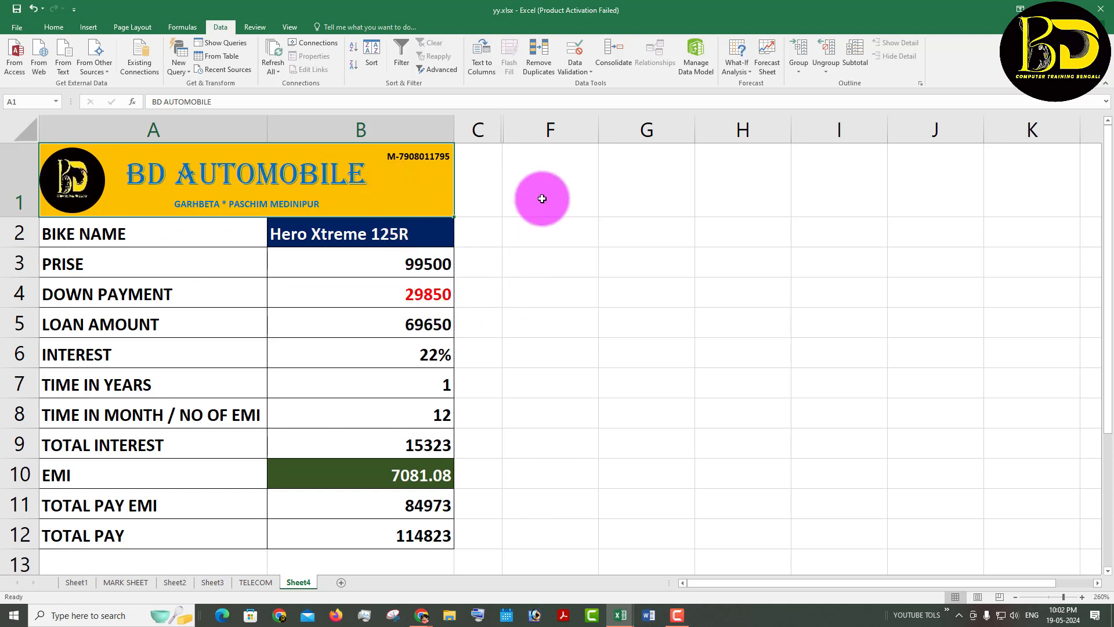
left_click(155, 124)
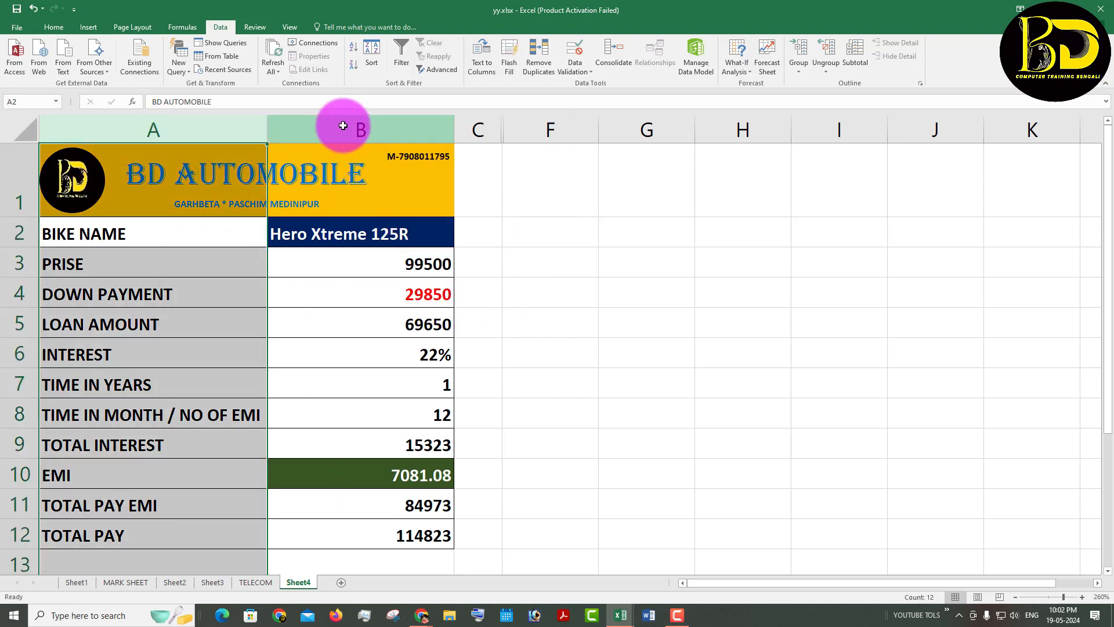
left_click(348, 124)
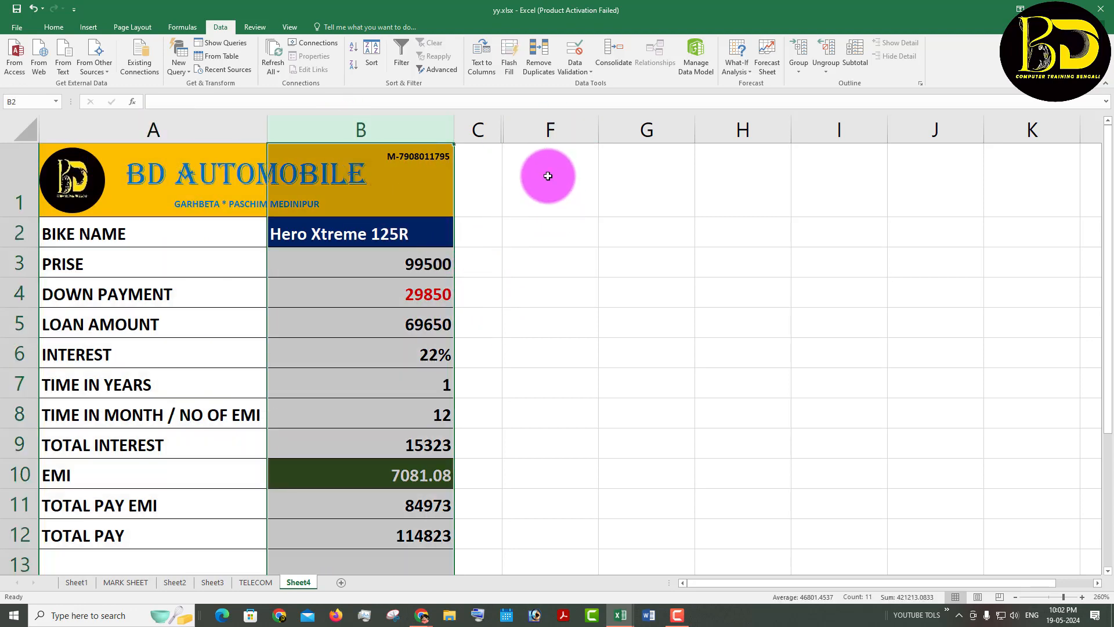
left_click(549, 146)
left_click_drag(598, 127, 659, 128)
left_click_drag(754, 134, 895, 132)
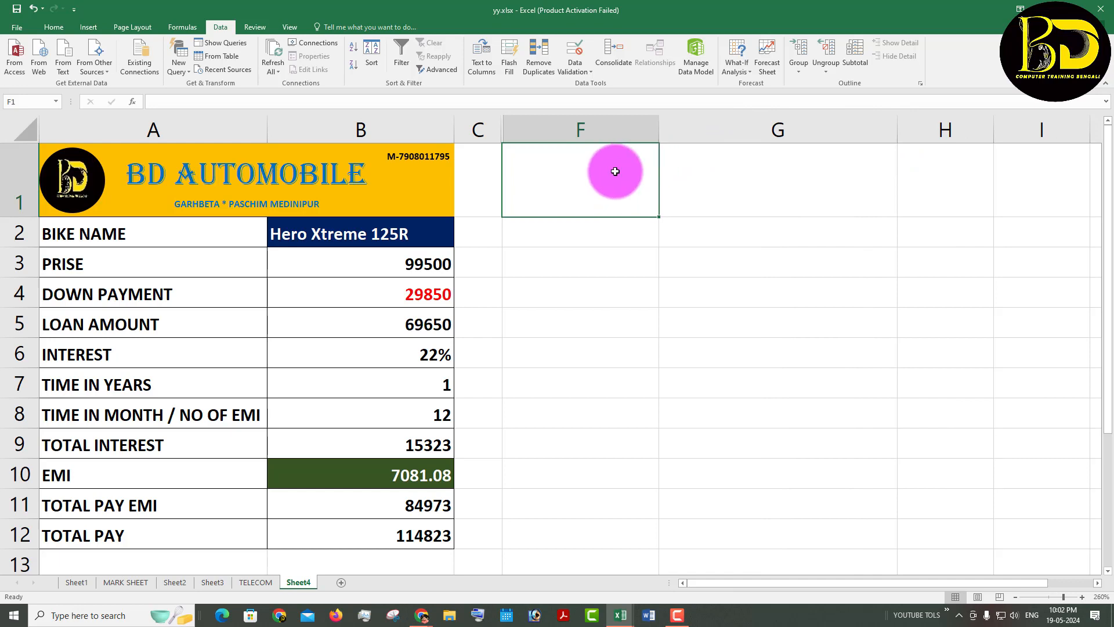
Step: Merge and centre F1:G1 and enter the heading "BD AUTOMOBILE" in it
left_click_drag(617, 171, 747, 155)
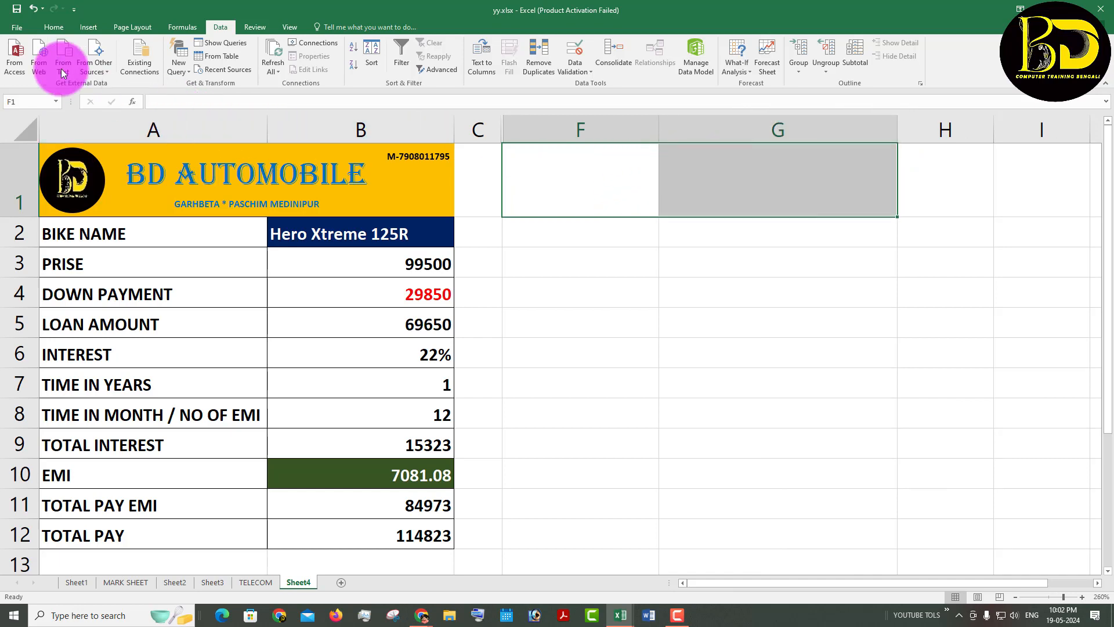
left_click(51, 27)
left_click(318, 68)
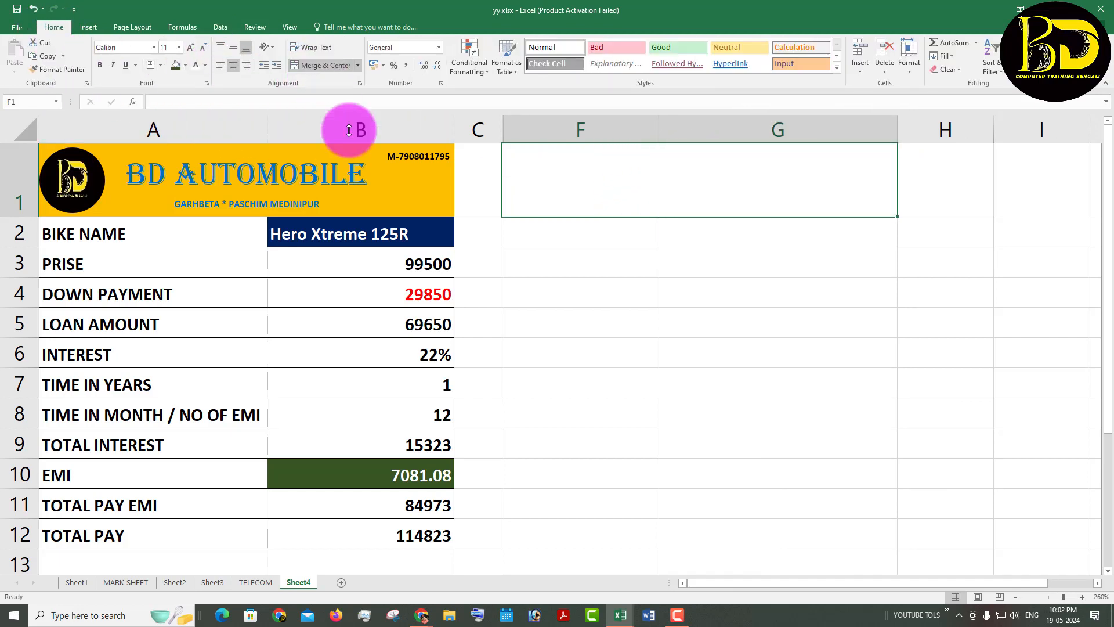
left_click(610, 183)
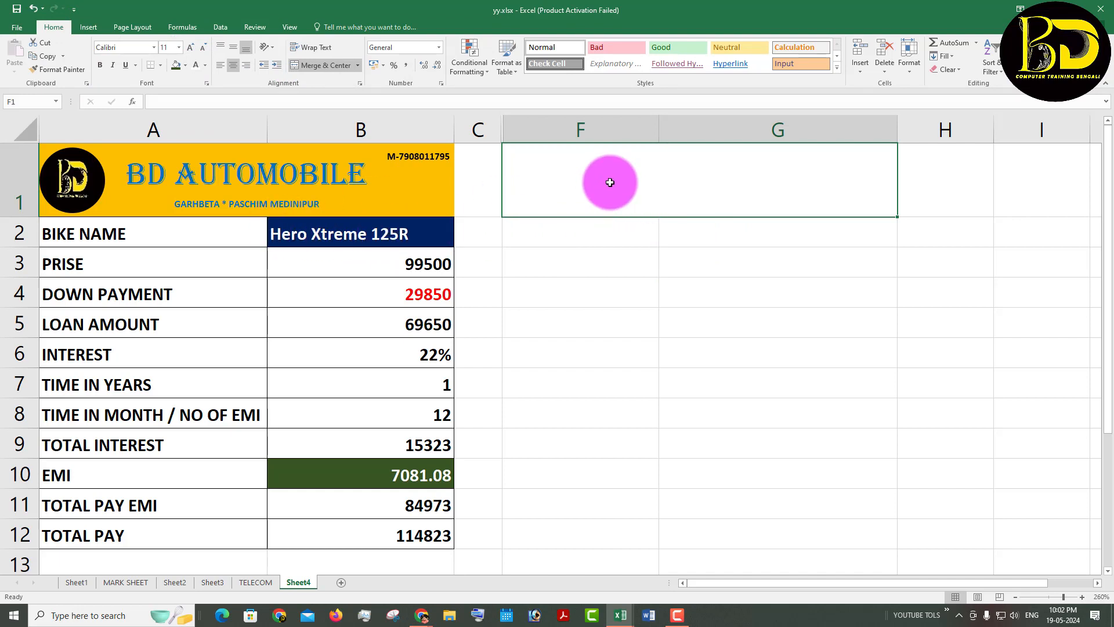
type("BD AUTOMOBILE")
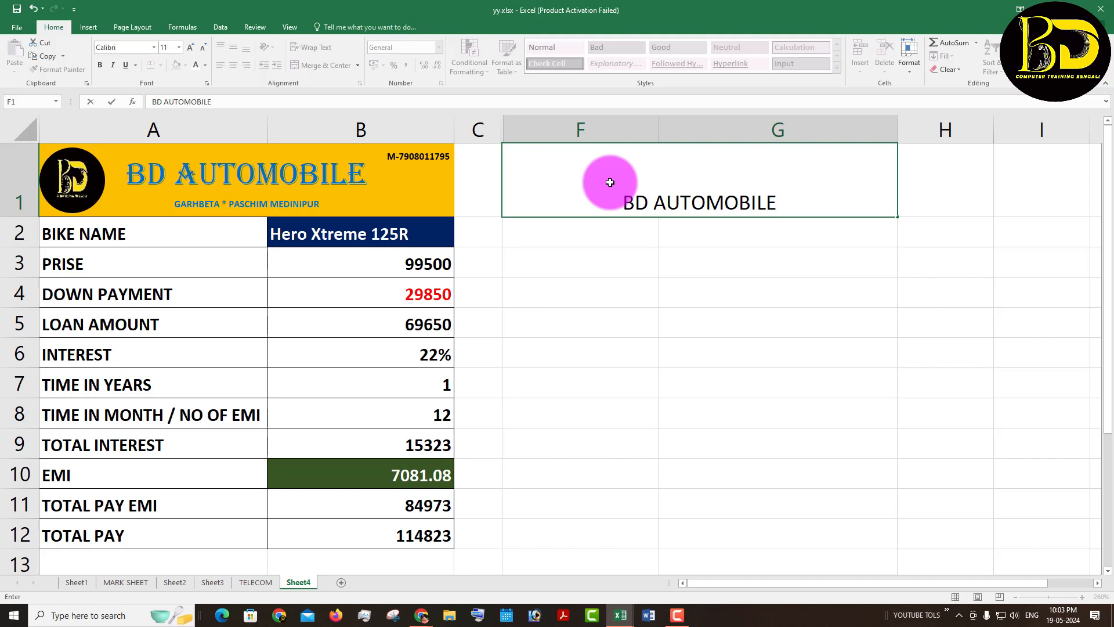
left_click(644, 254)
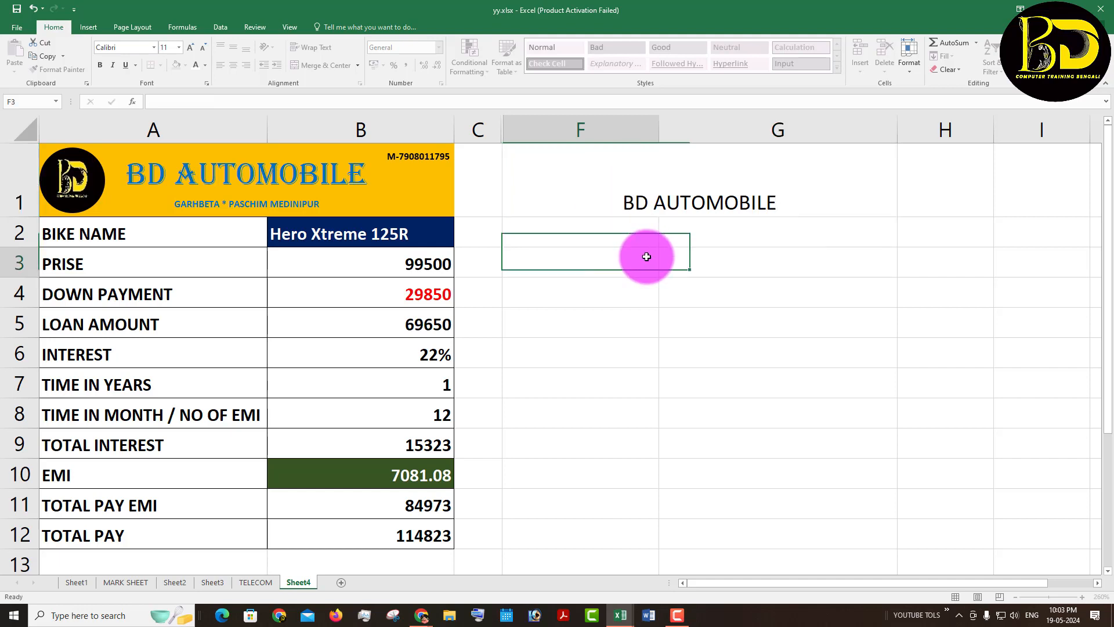
Step: Add a second line reading "GARHBETA * PASCHIM MEDINIPUR" below the heading in the merged cell F1
left_click(559, 188)
left_click(328, 183)
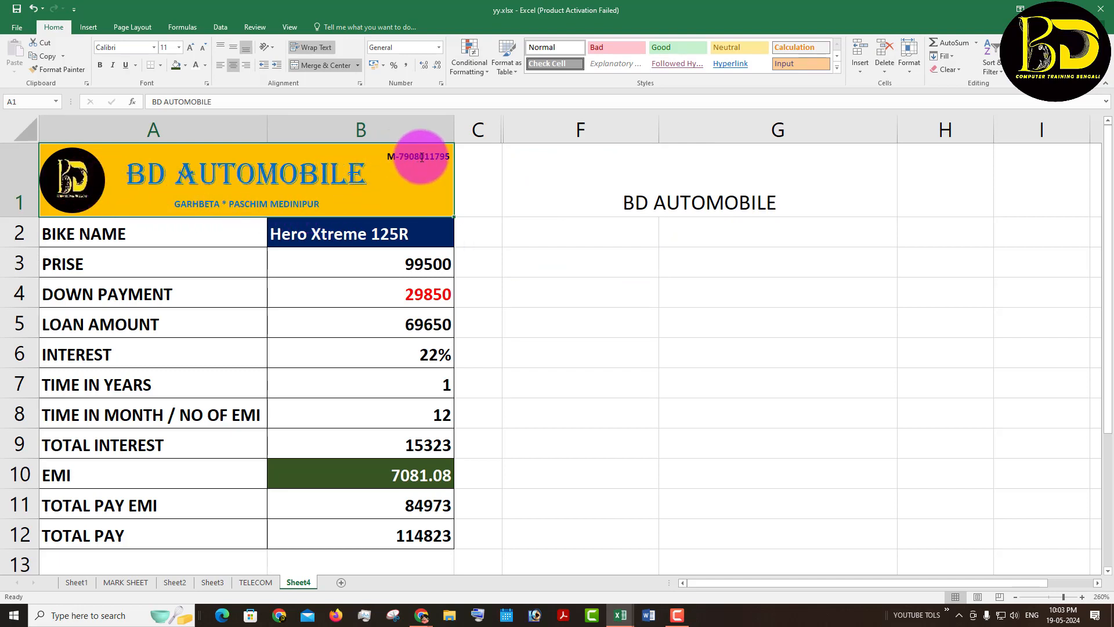
double_click(778, 202)
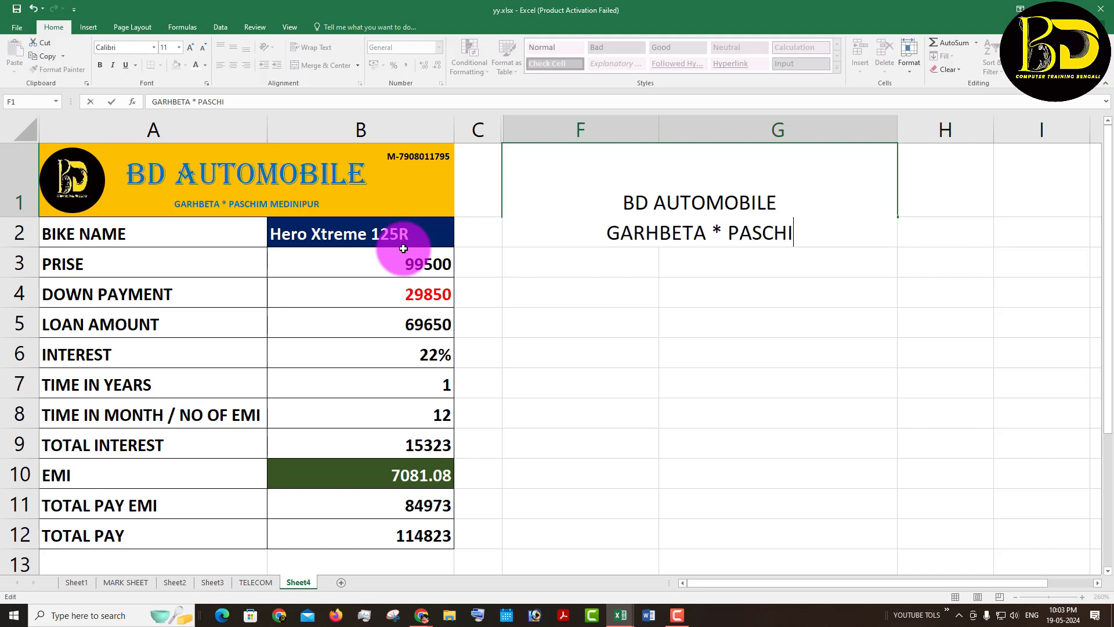
type("MEDINI")
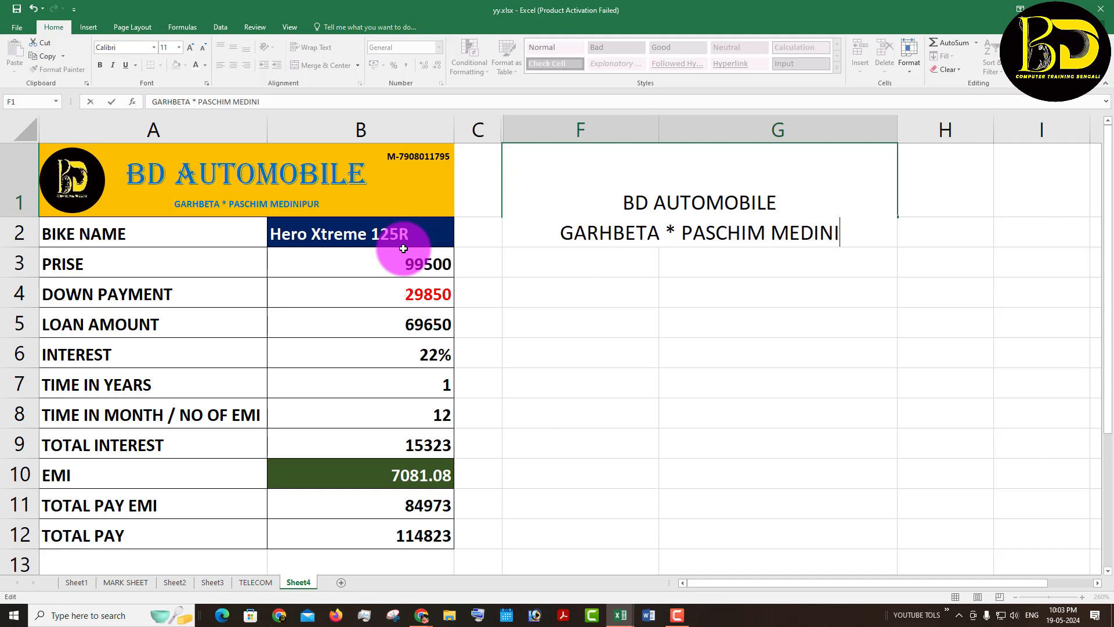
type("PUR")
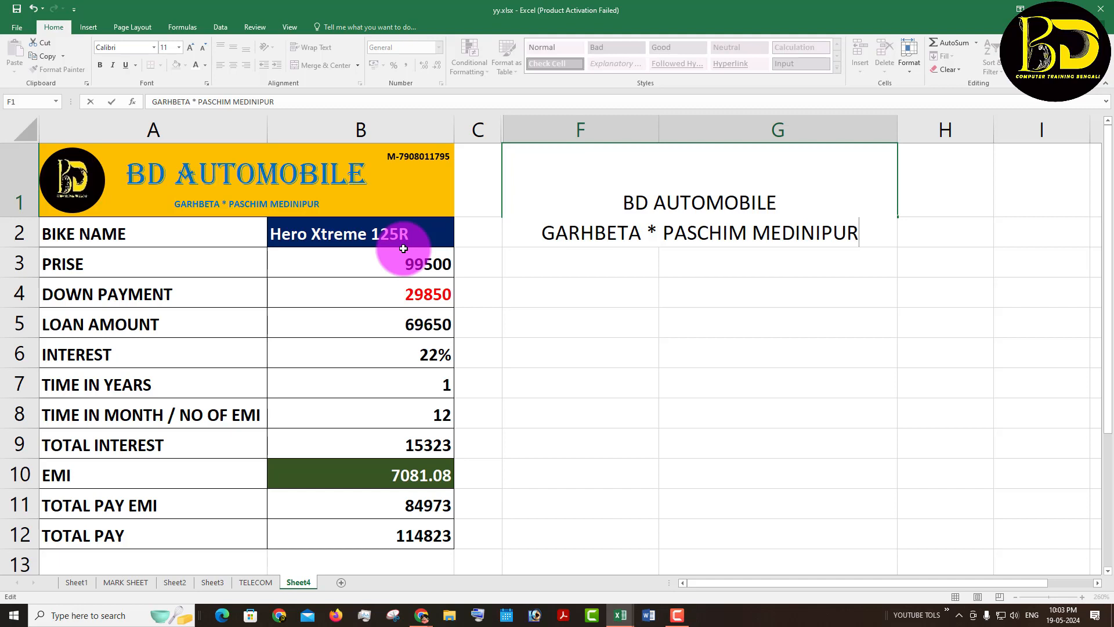
left_click(662, 355)
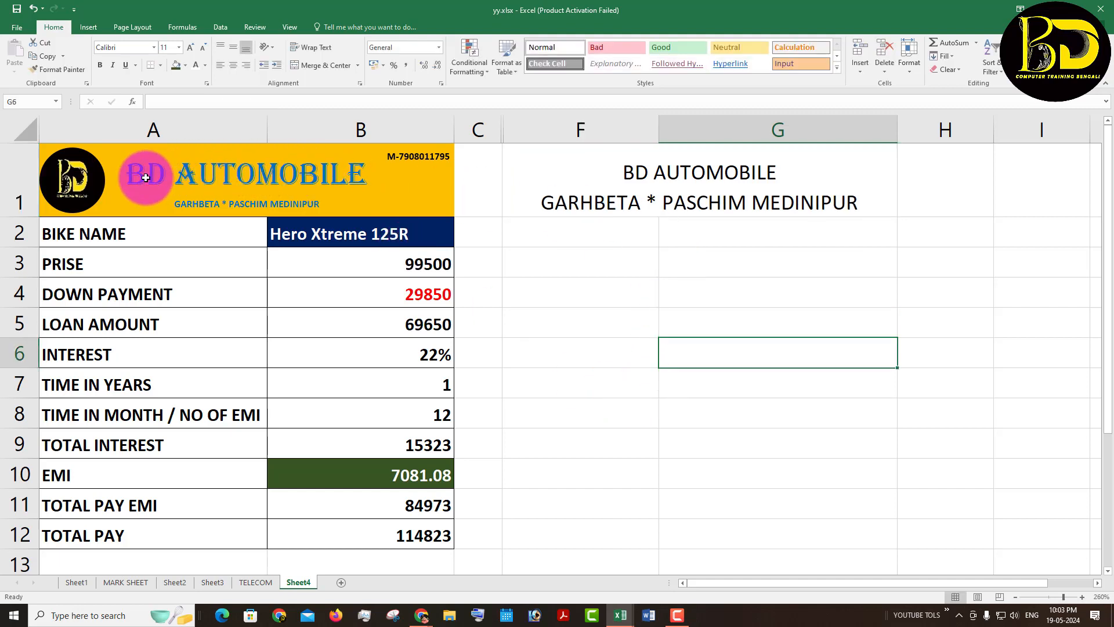
Step: Format the "BD AUTOMOBILE" line in F1 in the Algerian font at size 16
double_click(627, 171)
left_click_drag(627, 172, 807, 165)
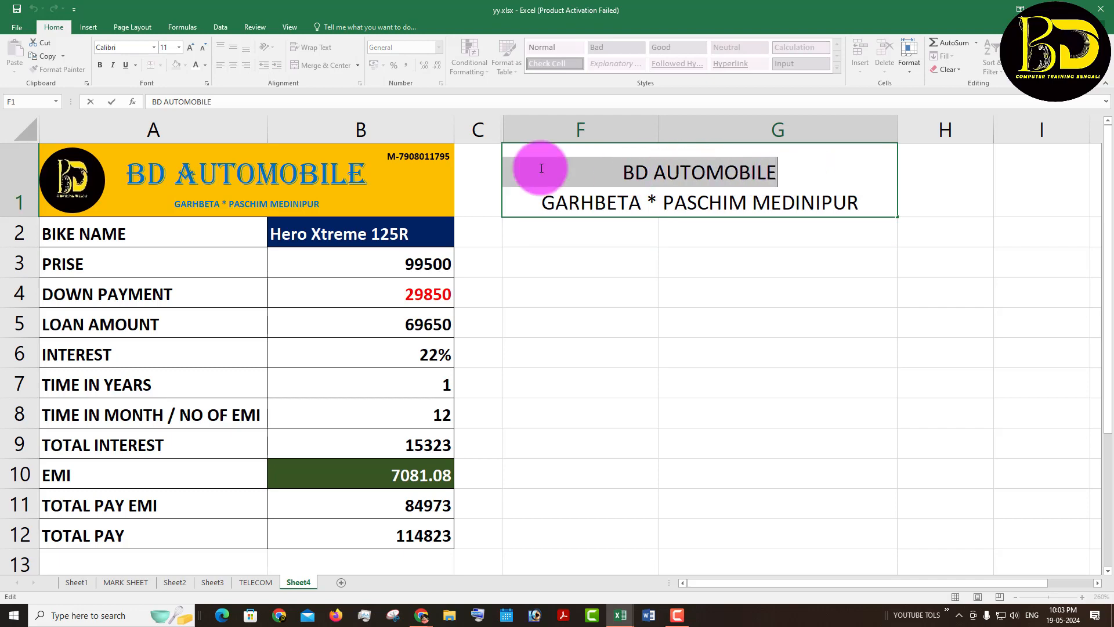
left_click(153, 47)
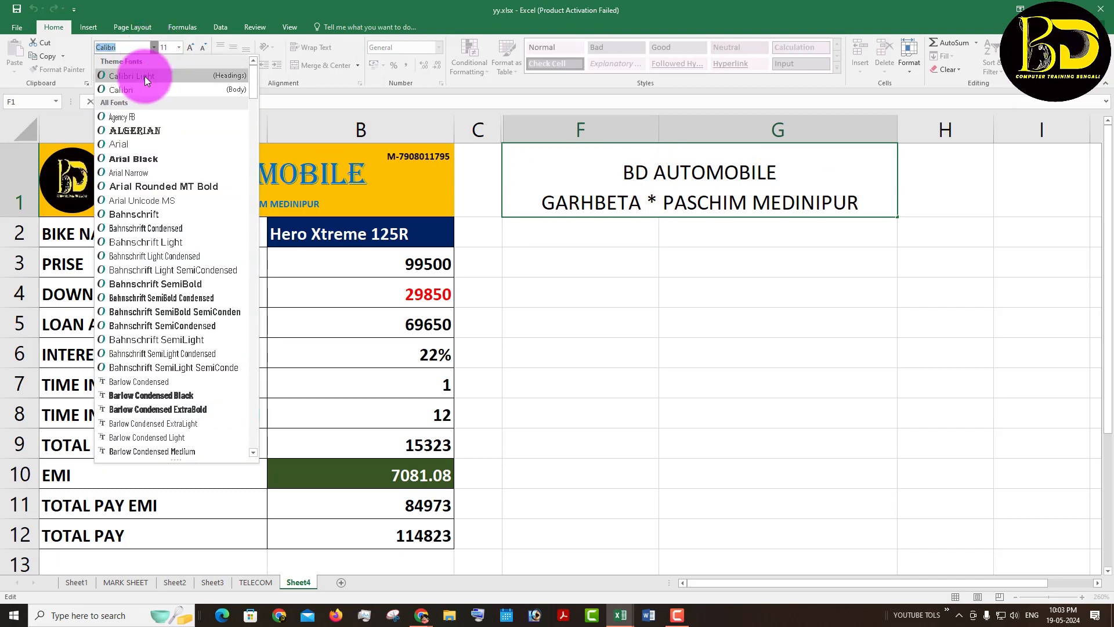
left_click(140, 131)
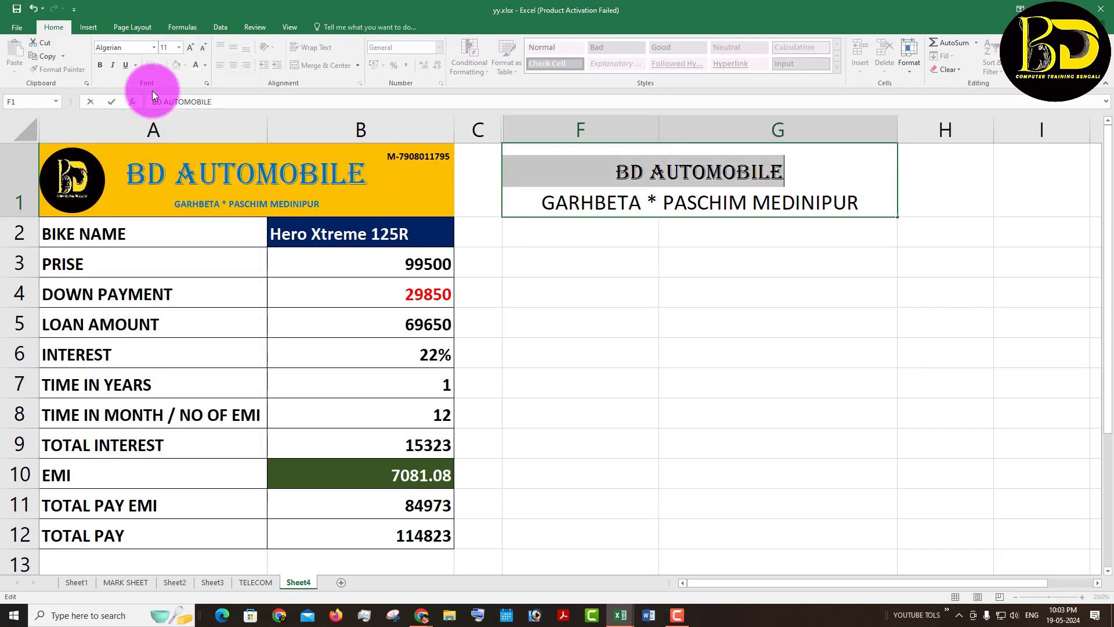
left_click(189, 48)
left_click(188, 48)
left_click(189, 48)
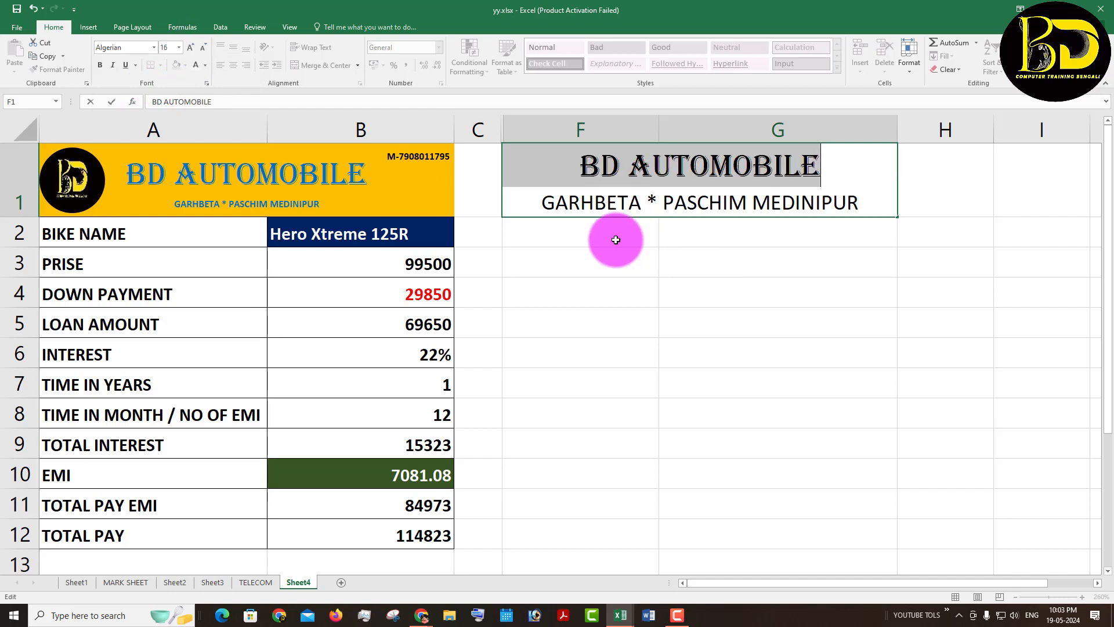
Step: Reduce the address line in F1 to font size 5
left_click(194, 204)
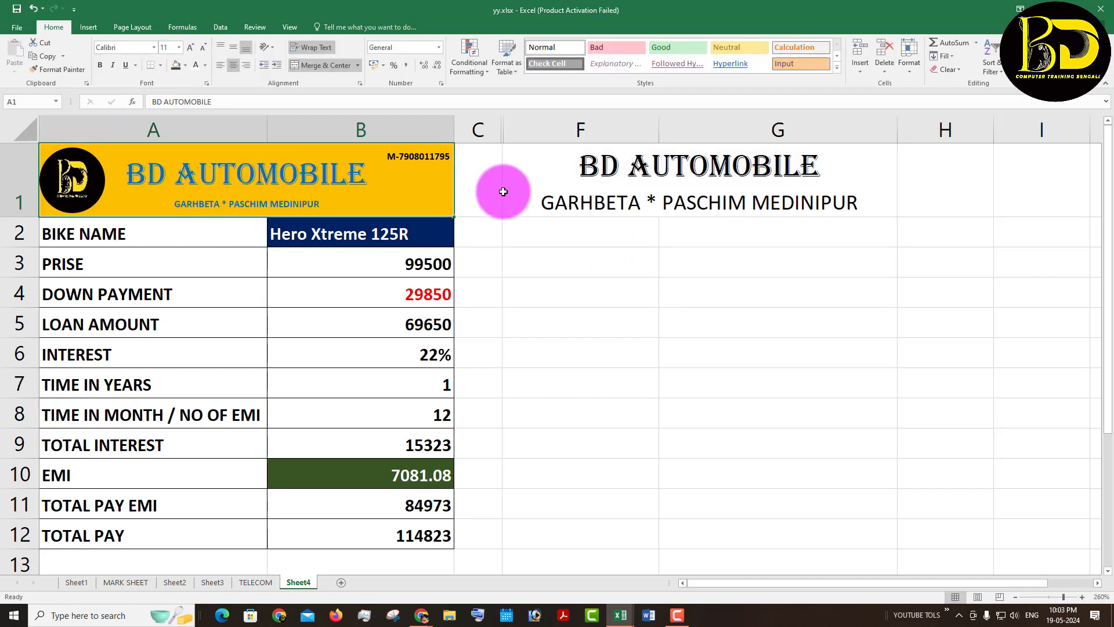
double_click(530, 199)
left_click_drag(530, 199, 860, 197)
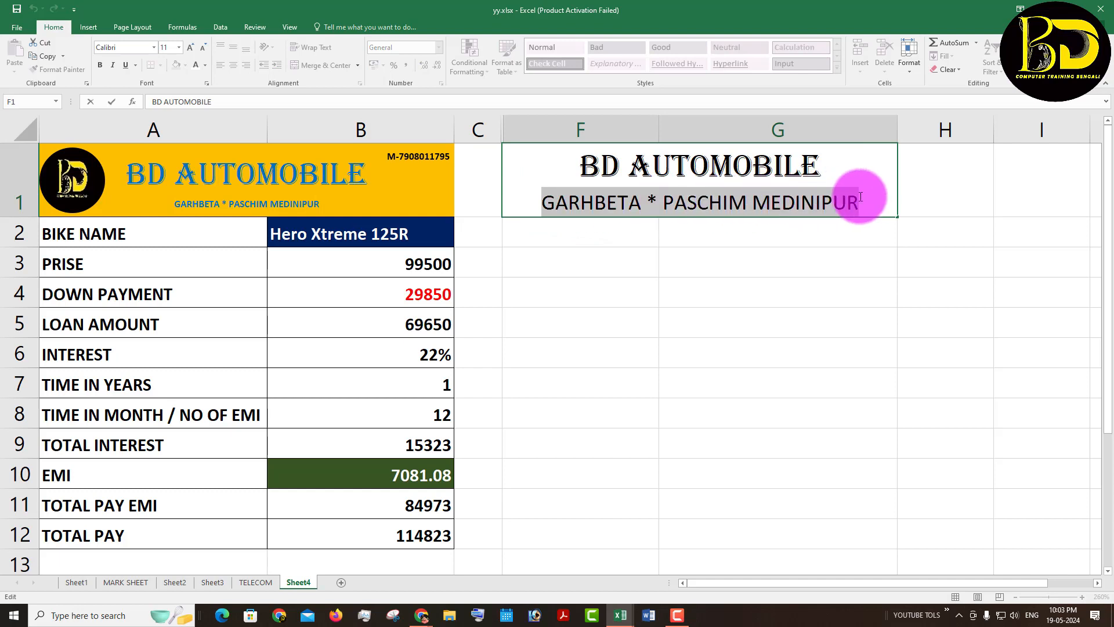
left_click(179, 47)
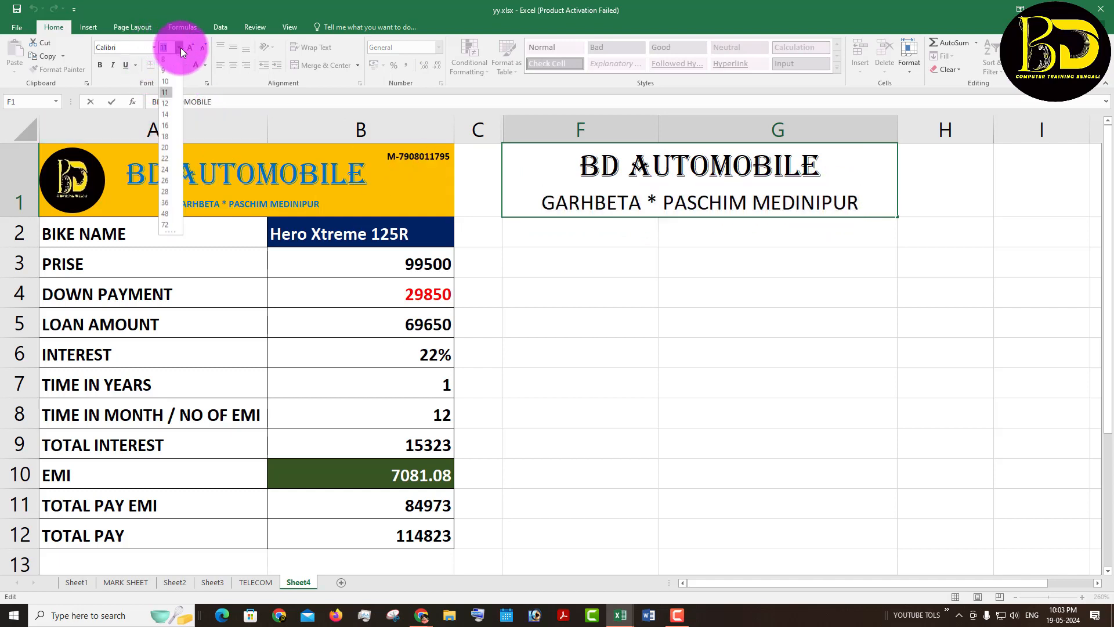
left_click(165, 62)
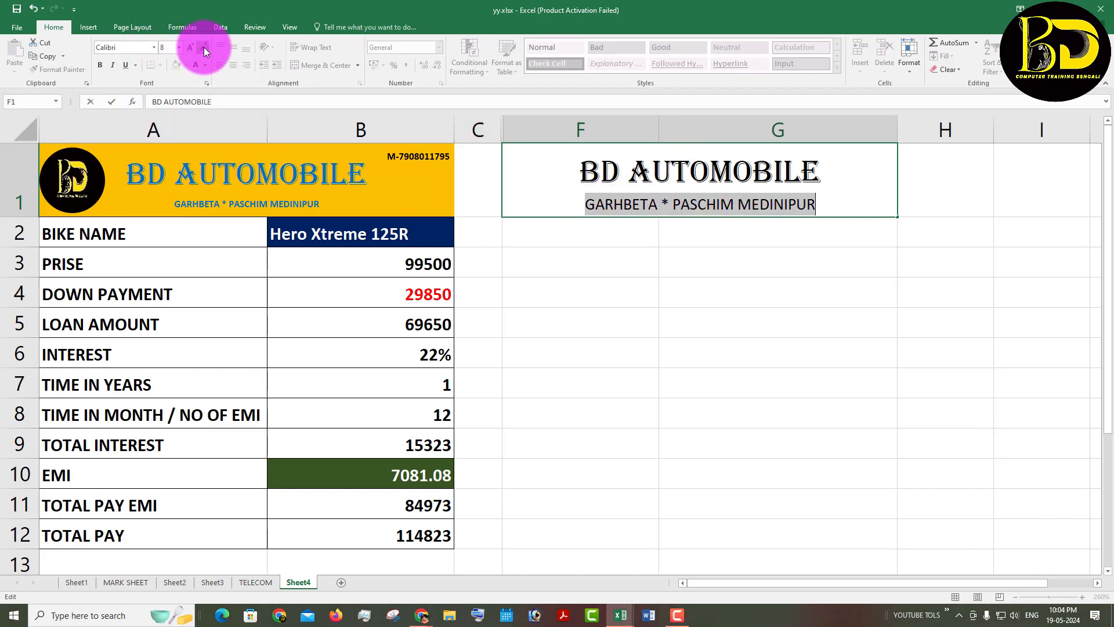
left_click(169, 46)
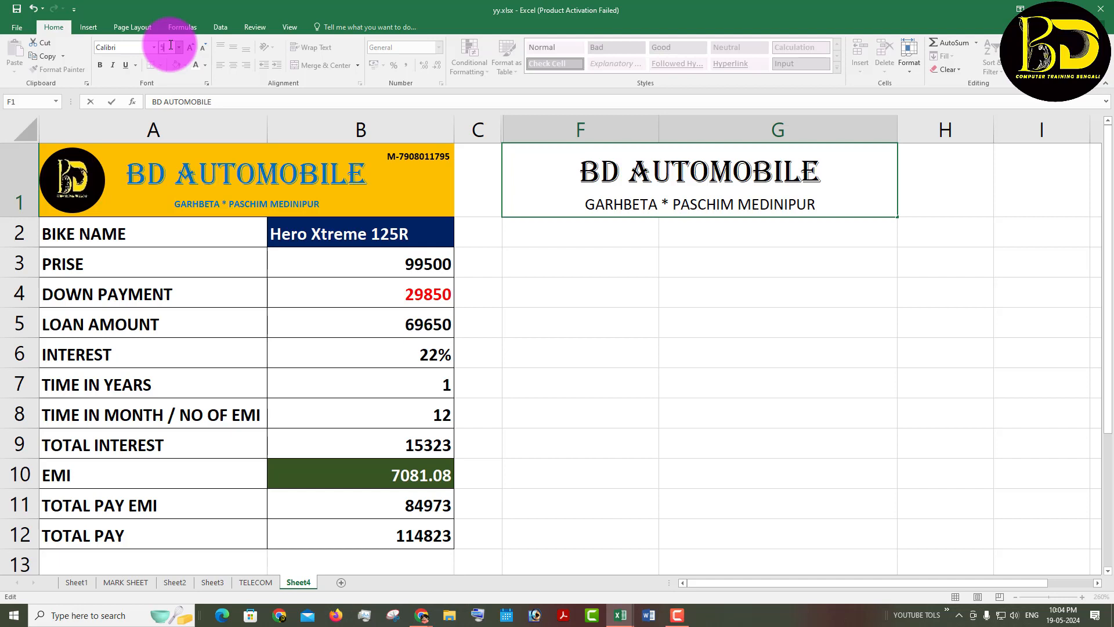
type("5")
key("Return")
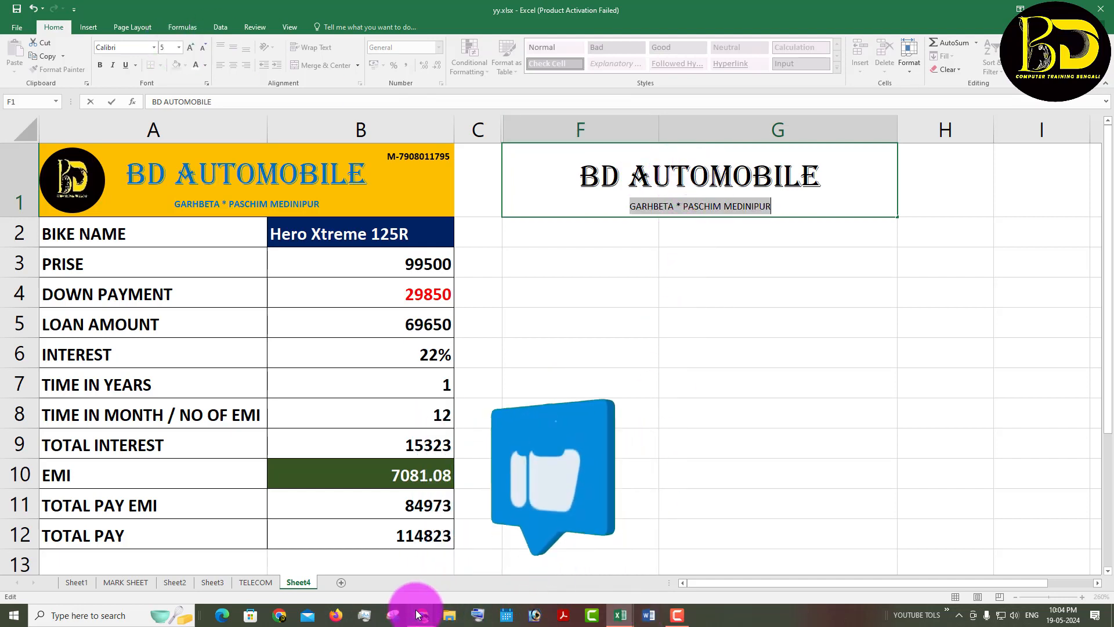
Step: Switch to the Google Meet call in Chrome to check on it and return to the yy.xlsx workbook in Excel
mouse_move(422, 615)
left_click(378, 559)
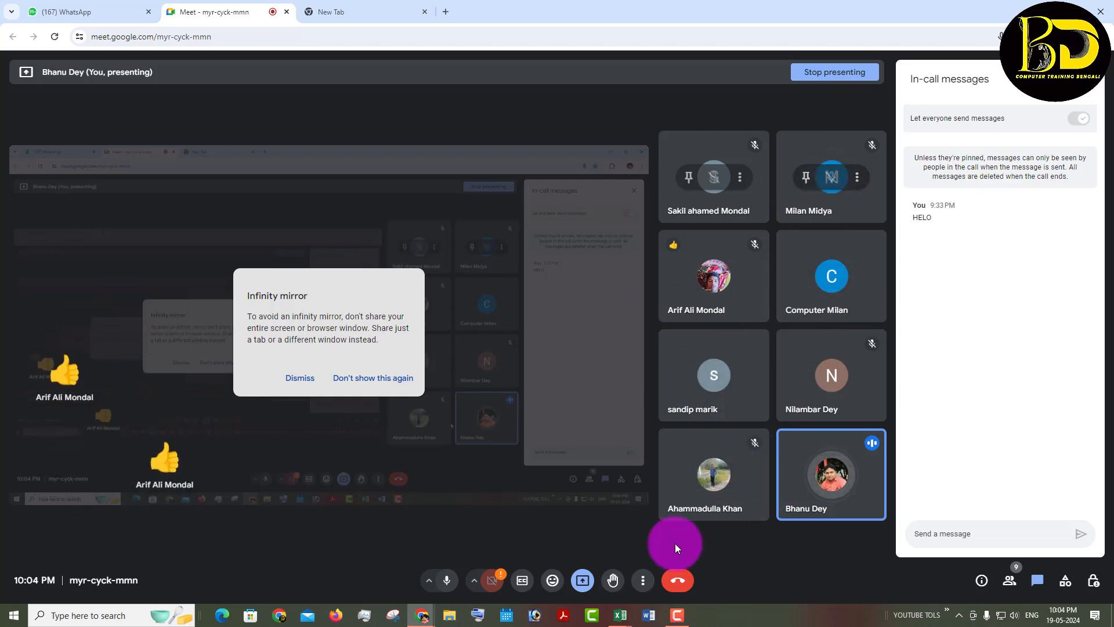
mouse_move(620, 614)
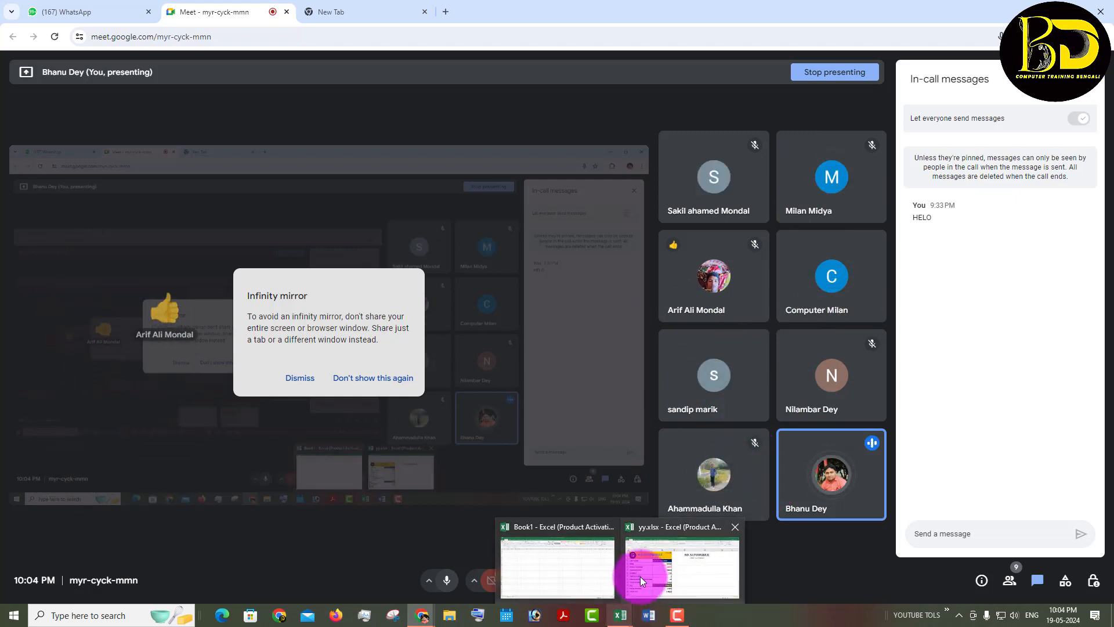
left_click(690, 569)
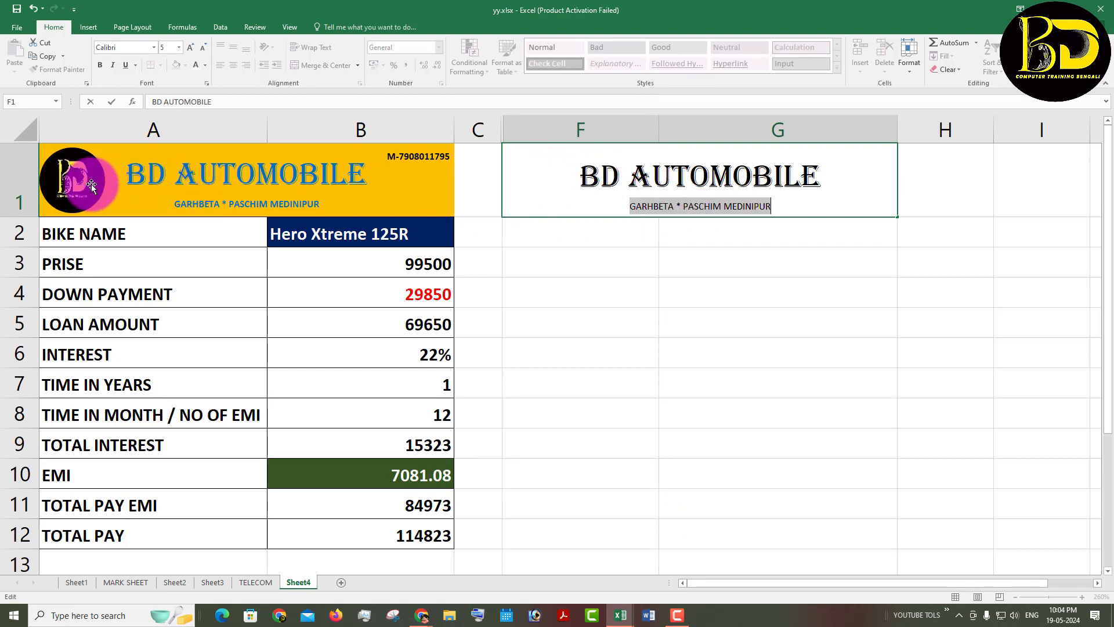
Step: Draw a circle about 1.16 cm high and 1.18 cm wide in F1, just before the "BD AUTOMOBILE" heading
left_click(88, 27)
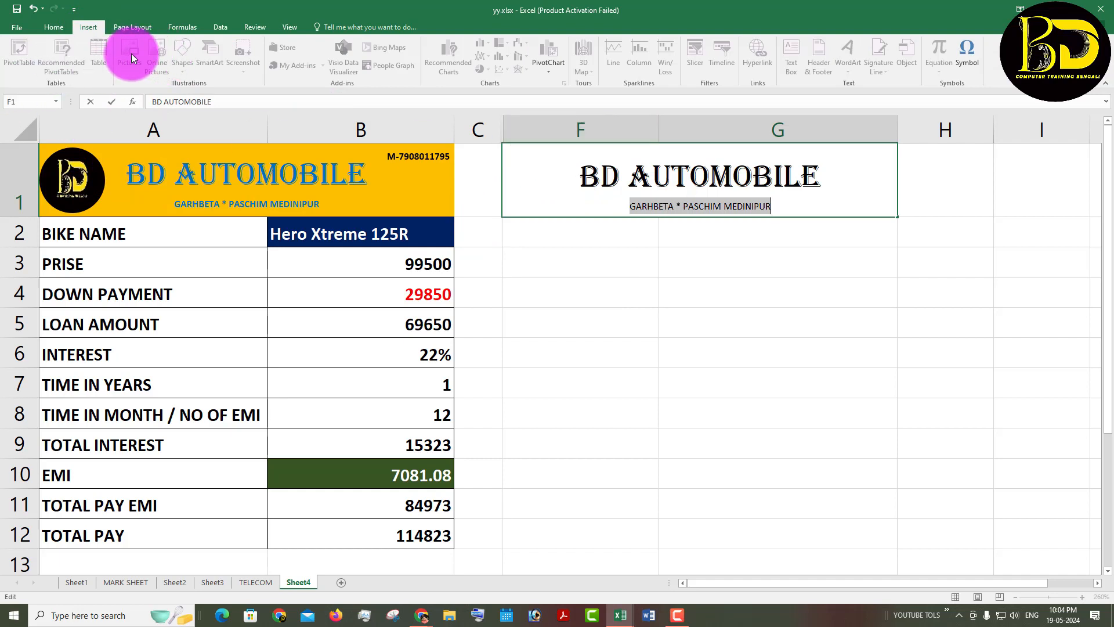
left_click(781, 215)
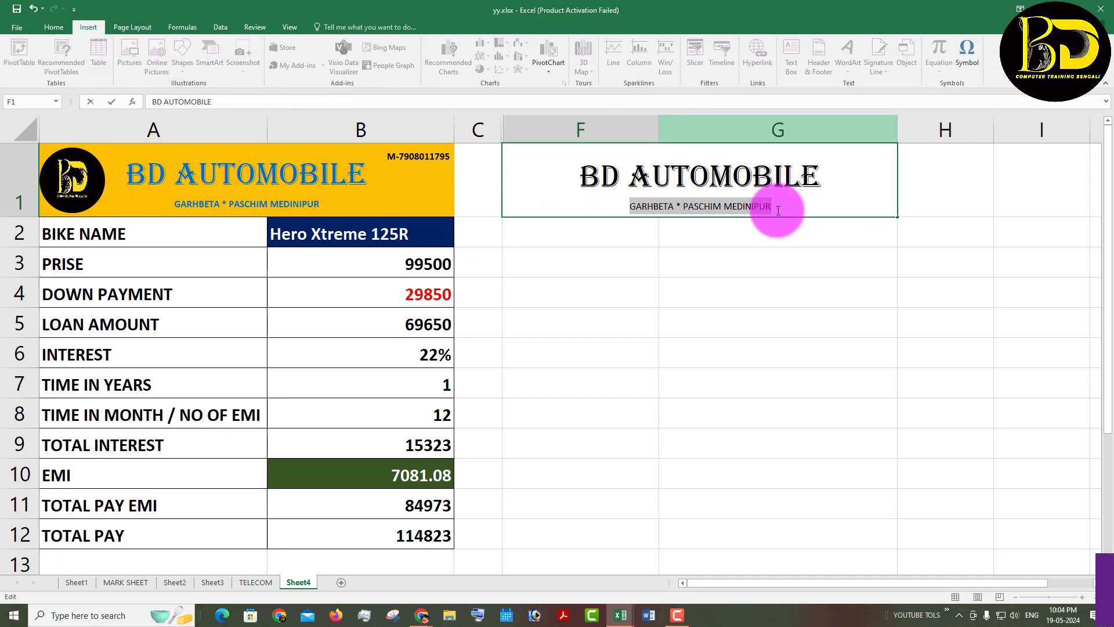
left_click(766, 262)
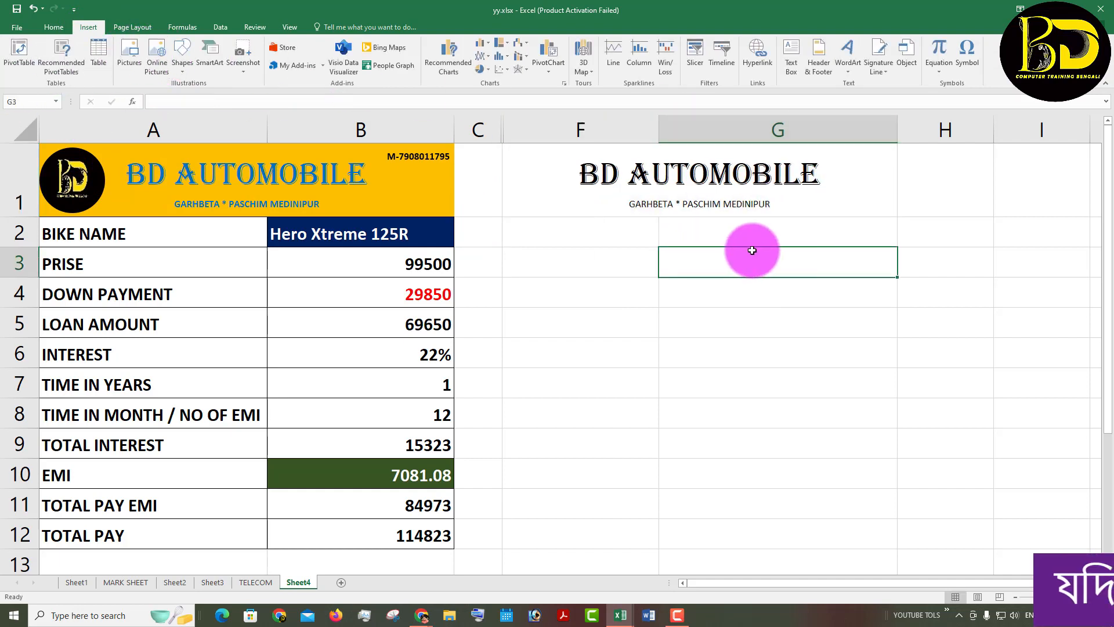
left_click(189, 67)
left_click(225, 96)
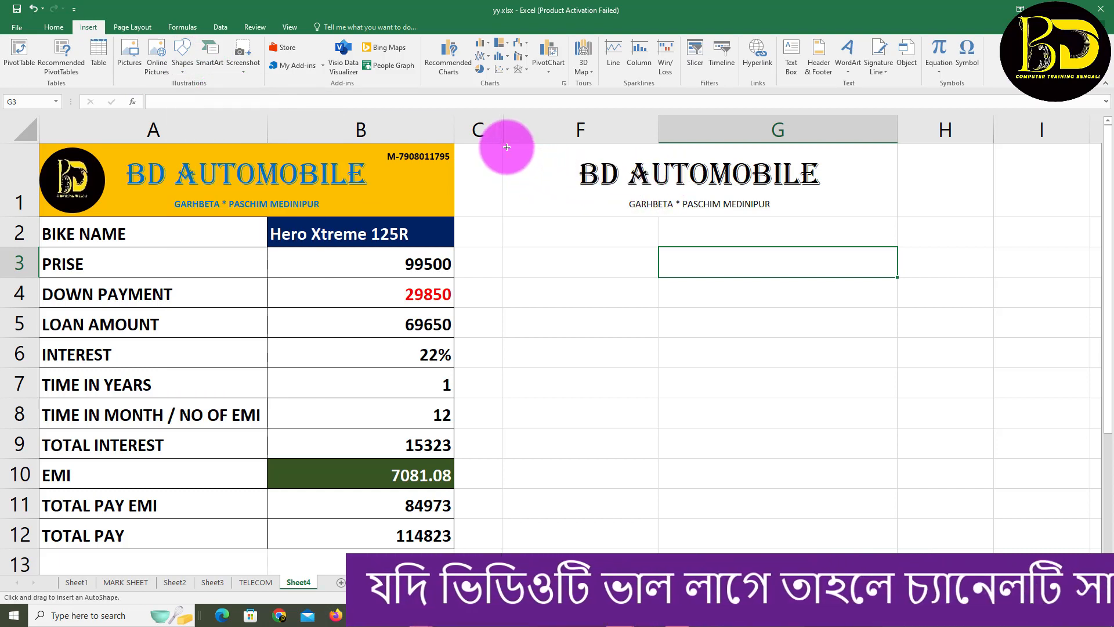
left_click_drag(507, 148, 574, 214)
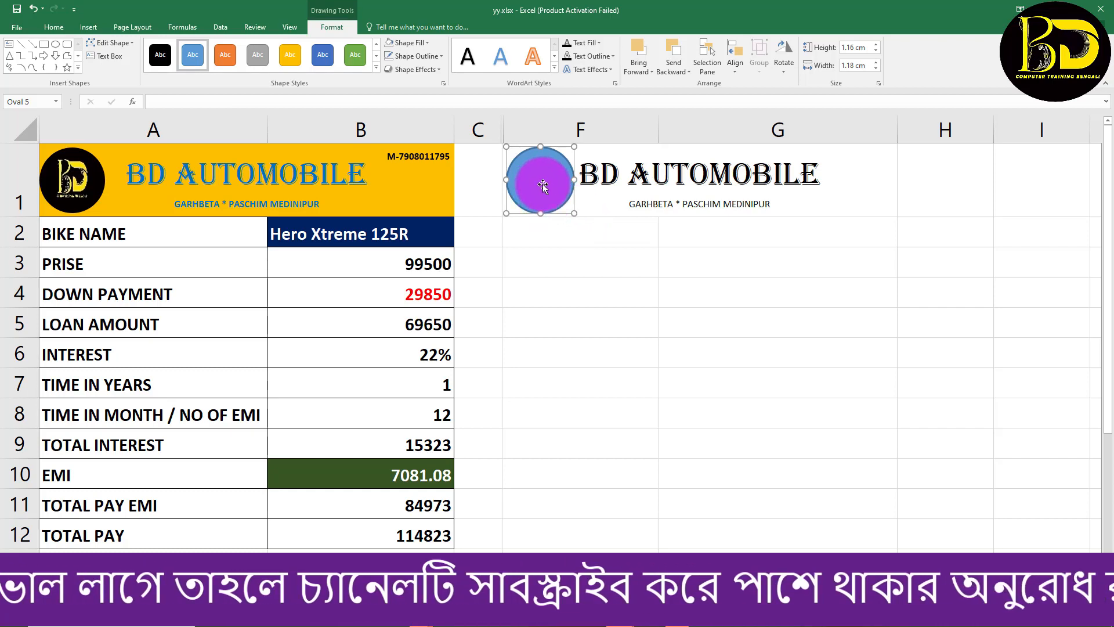
Step: Fill the circle with the picture LOGO.jpg from the YOUTUBE TOLS folder and remove the circle's outline
left_click(428, 43)
left_click(419, 188)
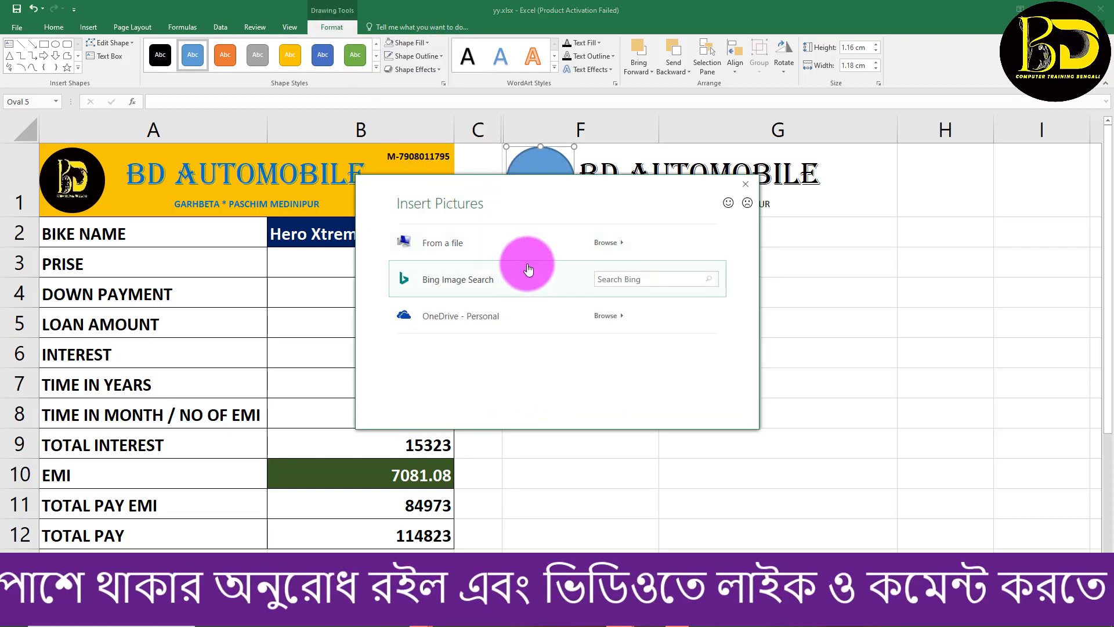
left_click(469, 249)
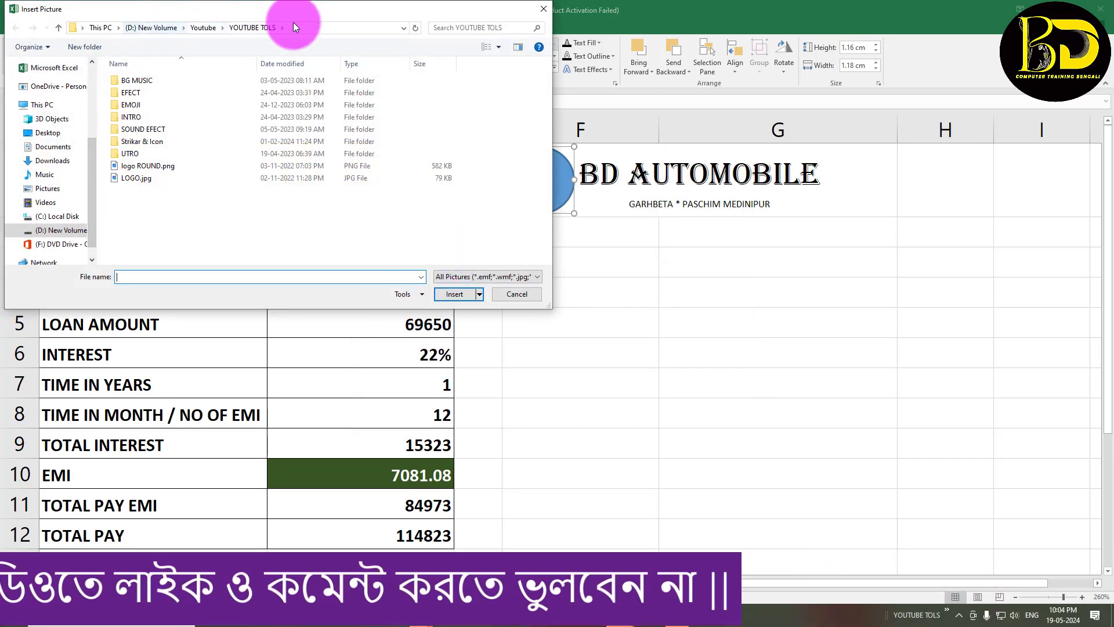
left_click(133, 178)
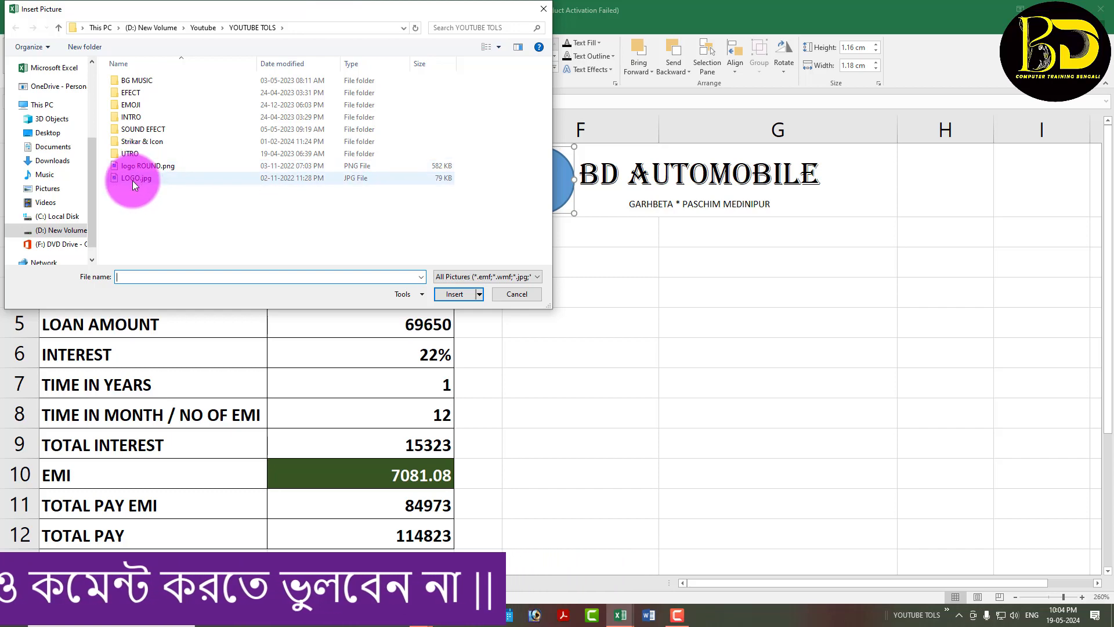
left_click(455, 295)
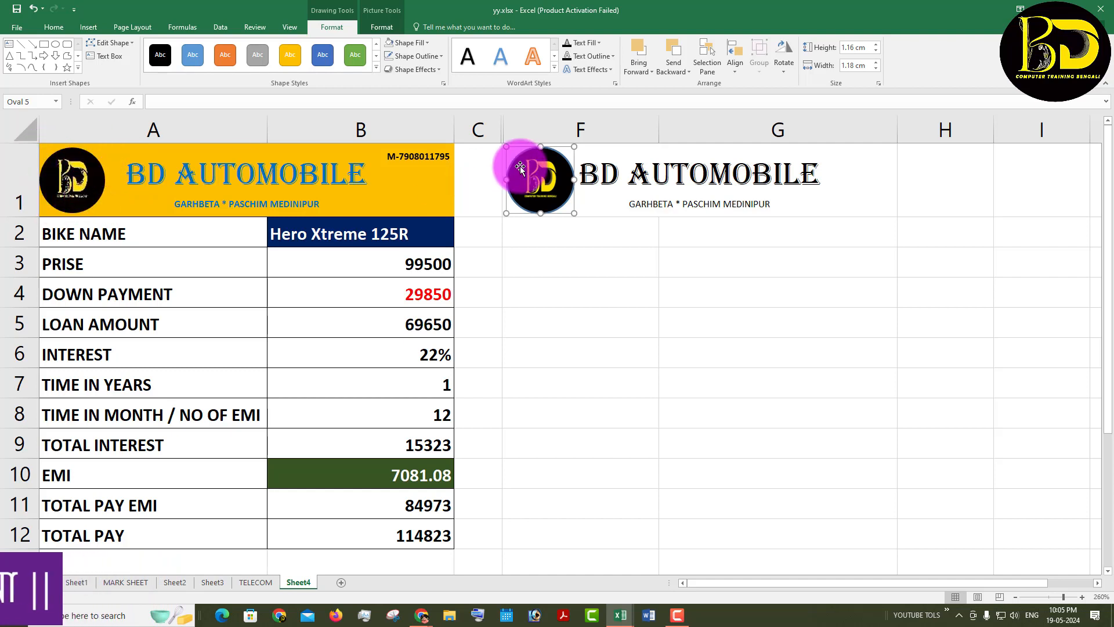
left_click(402, 58)
left_click(418, 173)
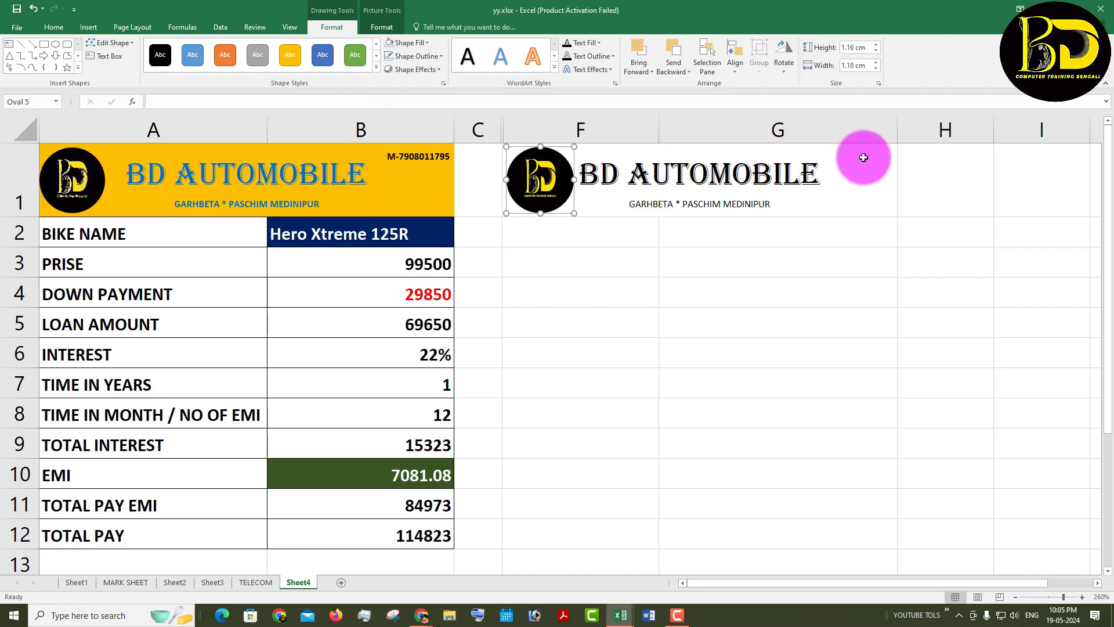
Step: Widen column G slightly to make more room around the heading in F1:G1
left_click_drag(899, 140, 928, 135)
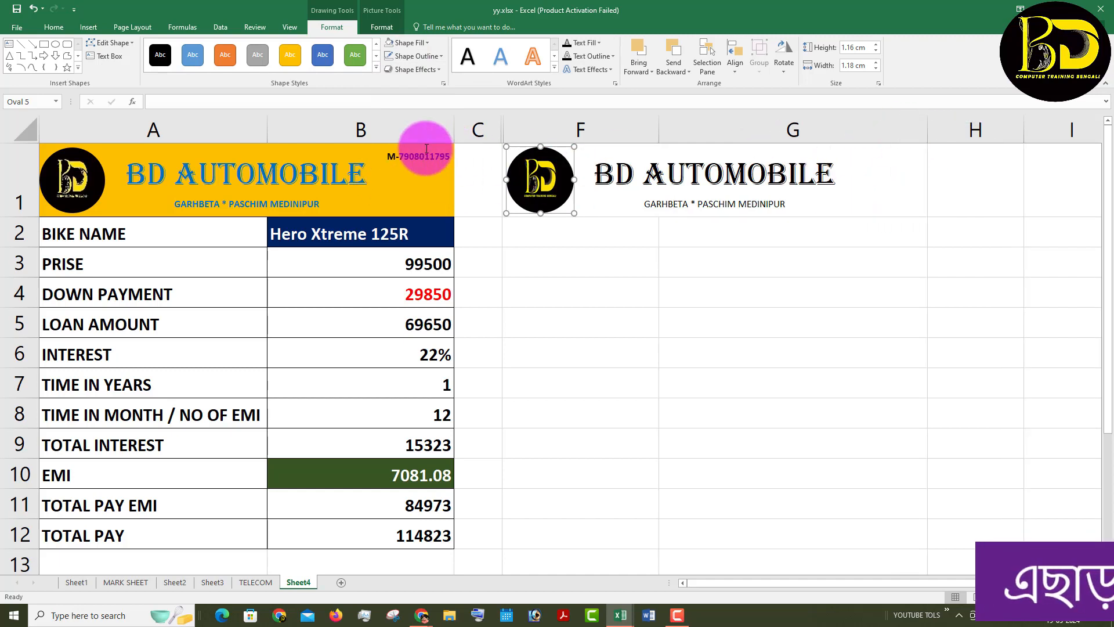
left_click(865, 149)
double_click(845, 149)
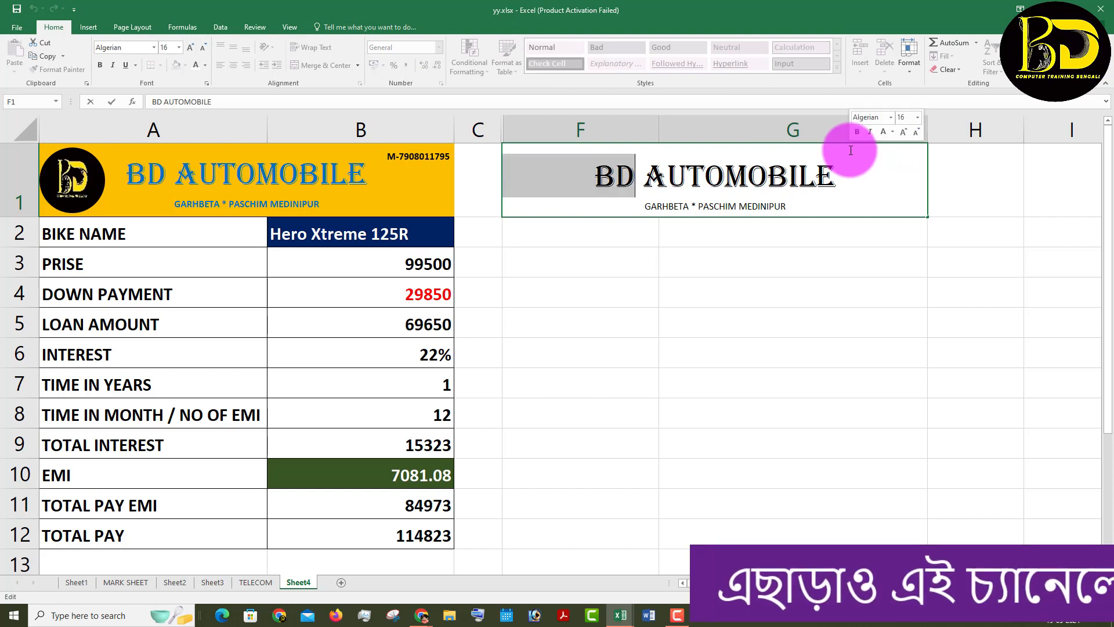
left_click(795, 258)
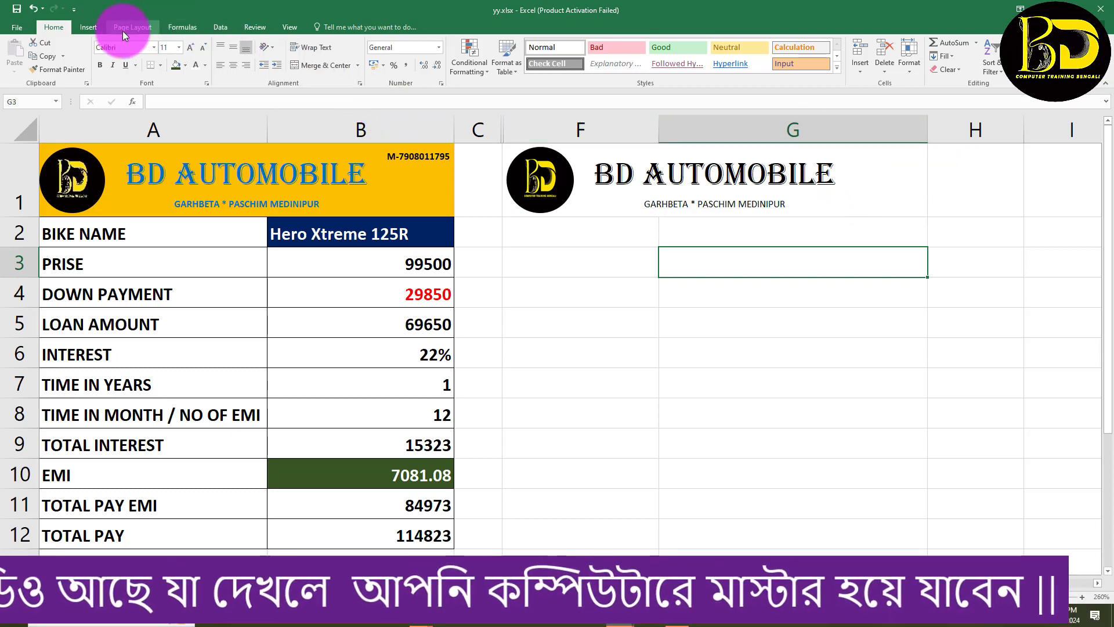
Step: Add a text box in G1, just after the BD AUTOMOBILE heading, and enter "M-" followed by the mobile number
left_click(90, 26)
left_click(185, 61)
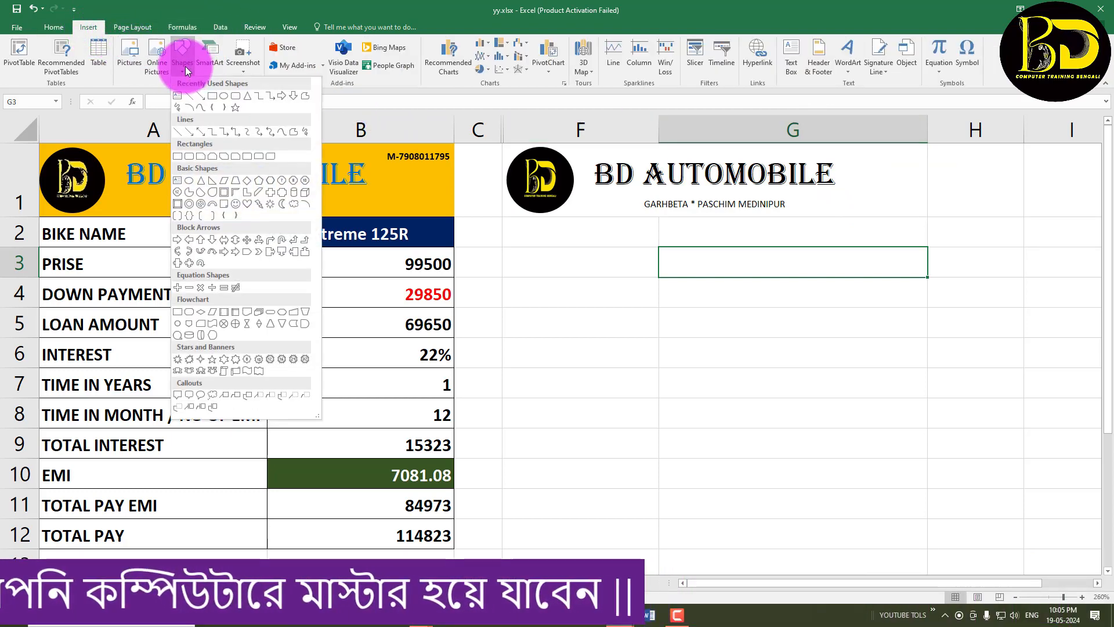
left_click(181, 96)
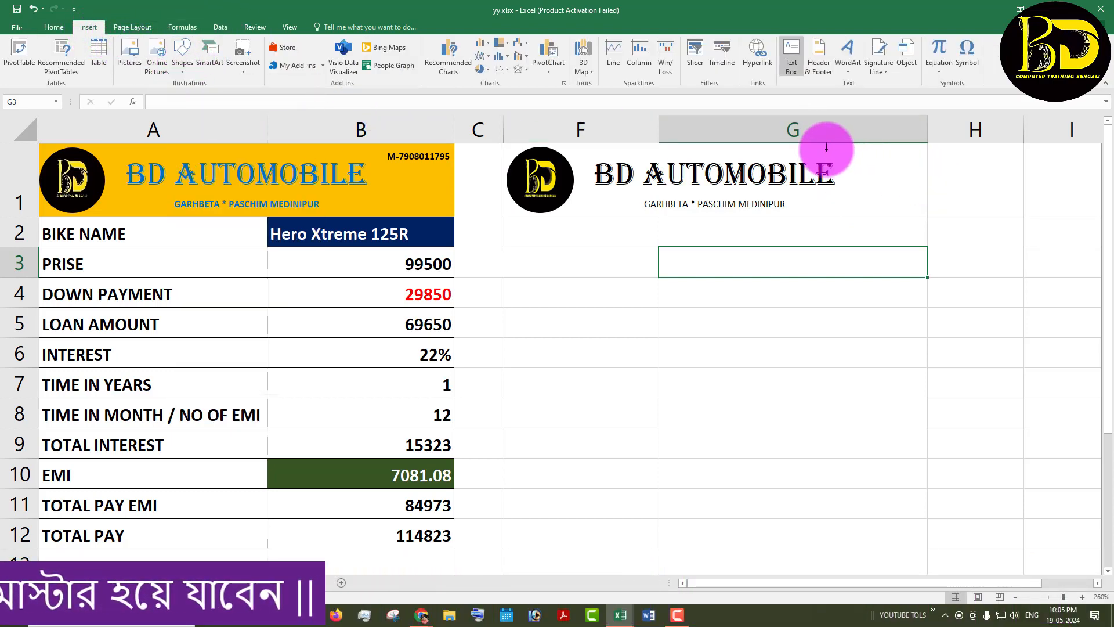
left_click_drag(824, 145, 927, 156)
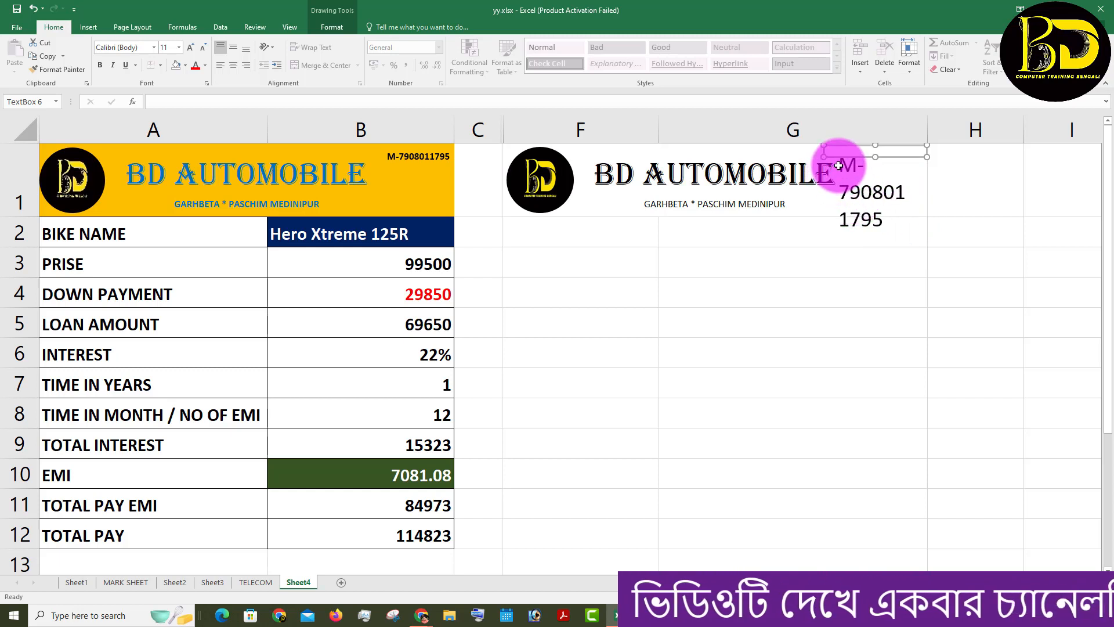
Step: Reduce the font size of the mobile number in the new text box to 5
left_click_drag(841, 162, 900, 211)
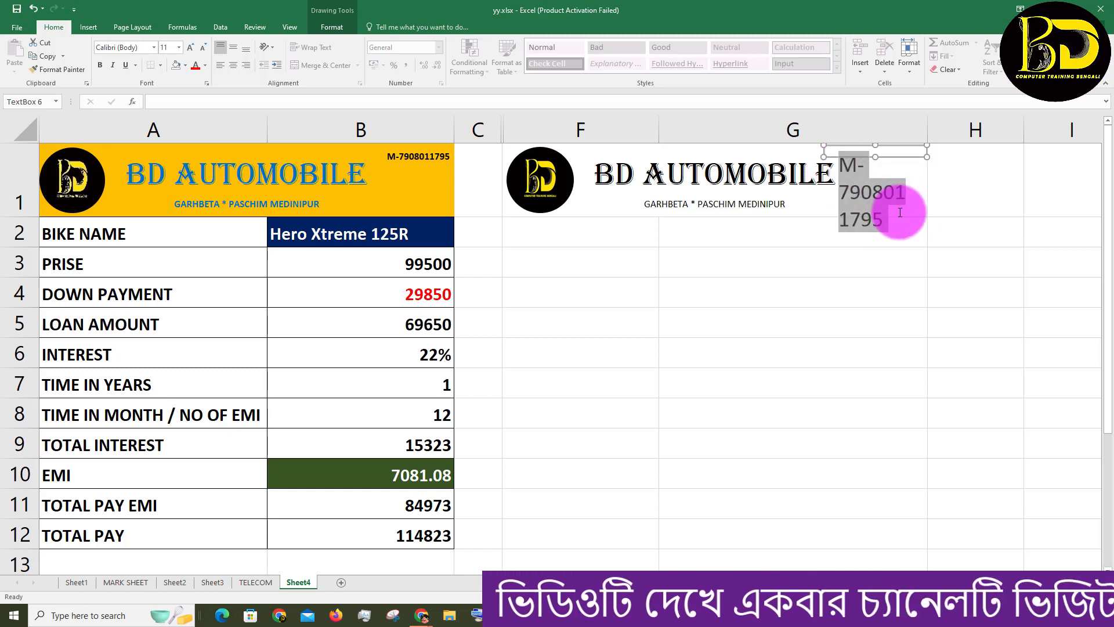
left_click(168, 48)
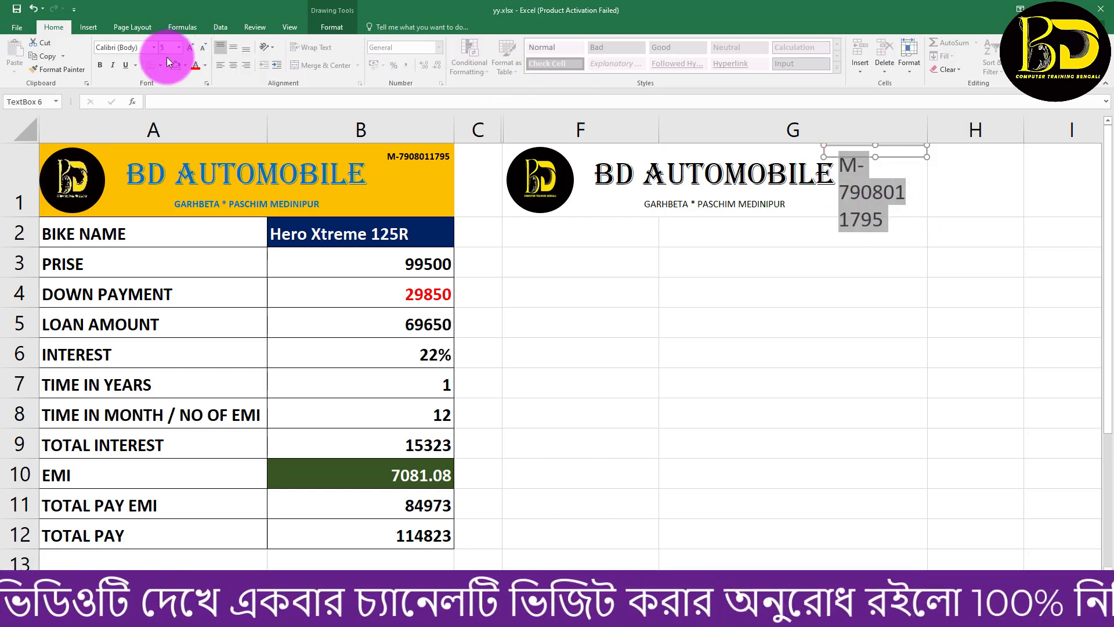
type("5")
key("Return")
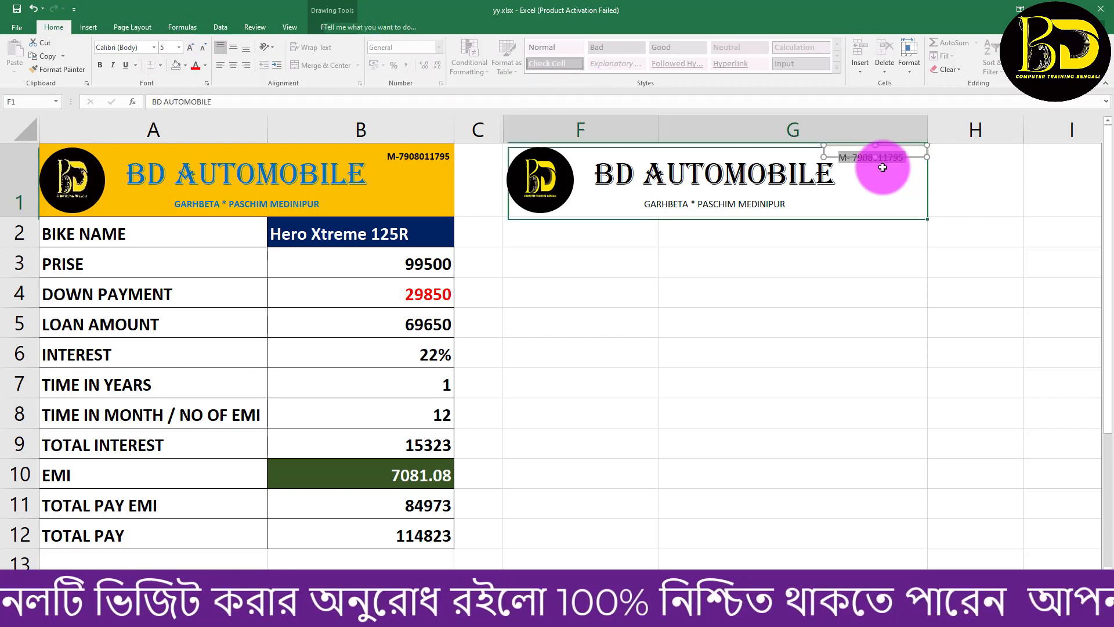
Step: Enlarge the mobile number text box to about 0.37 cm high and remove its outline
left_click(865, 156)
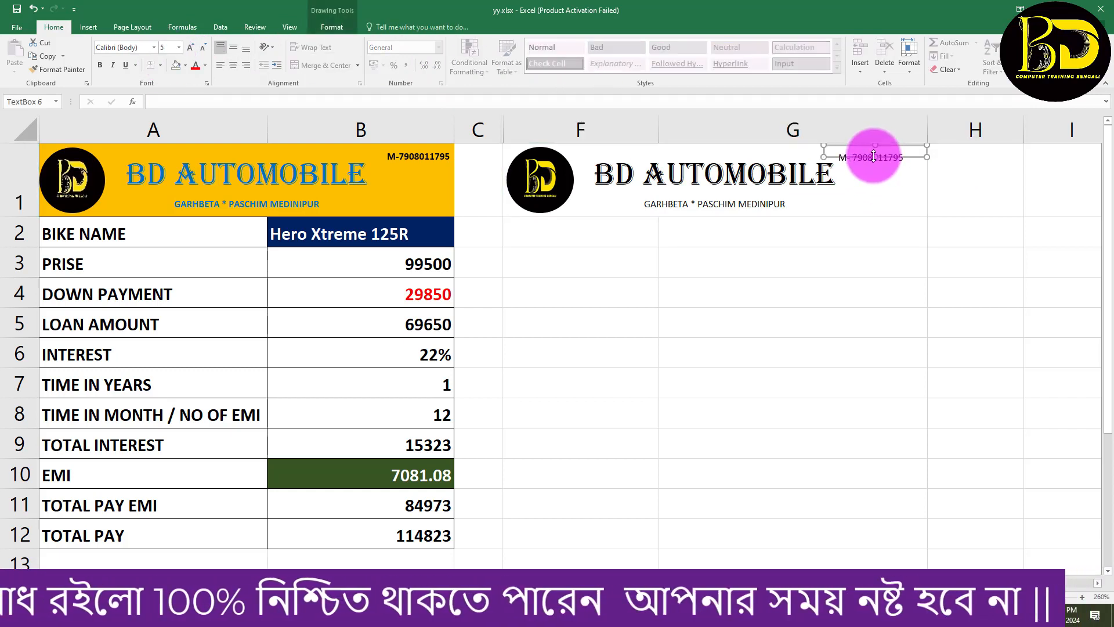
left_click_drag(875, 157, 874, 167)
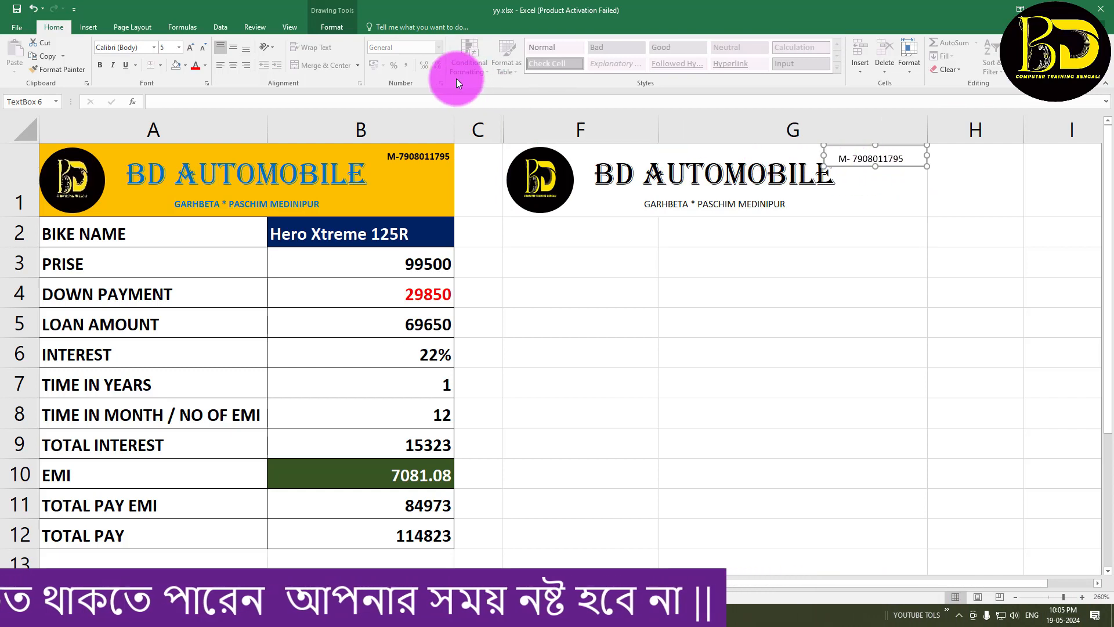
left_click(326, 28)
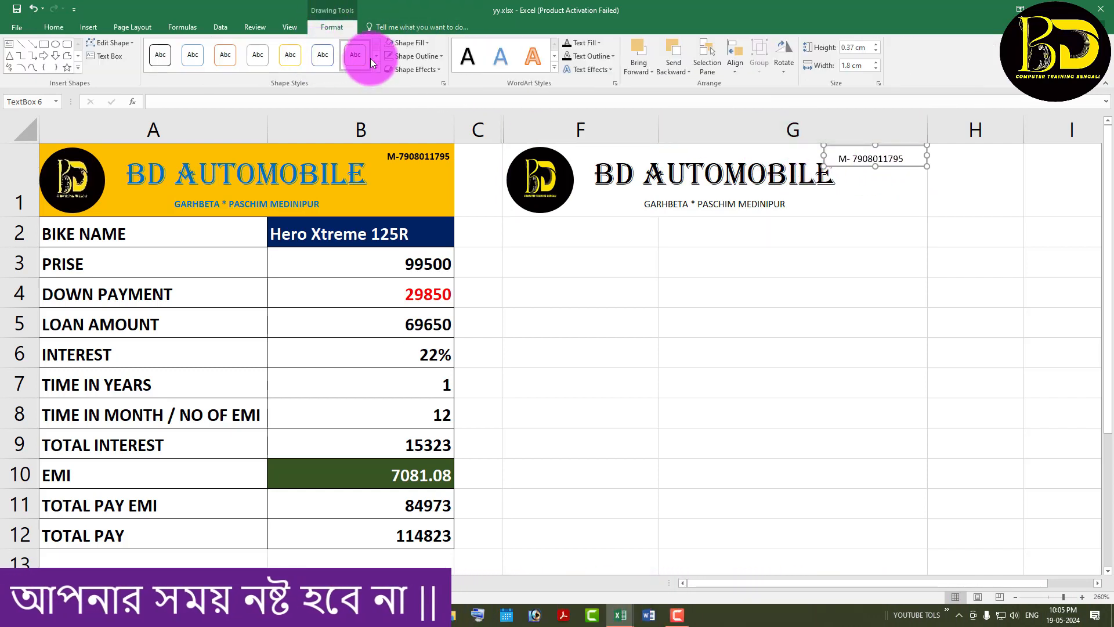
left_click(405, 53)
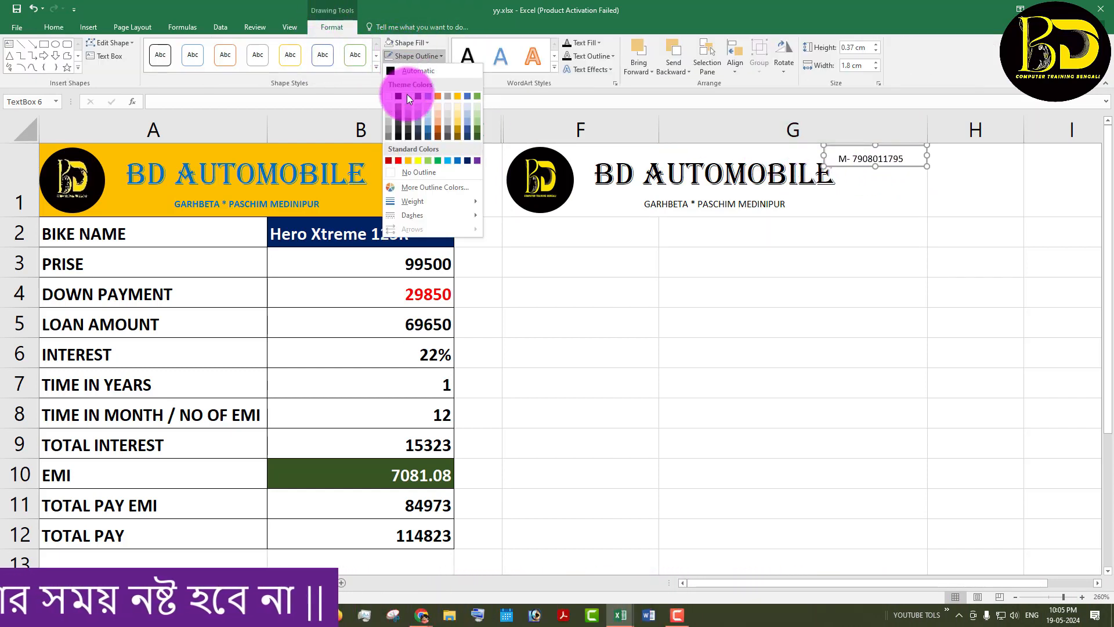
left_click(416, 174)
Step: Fill the merged header cell F1:G1 with the standard orange color
left_click(604, 151)
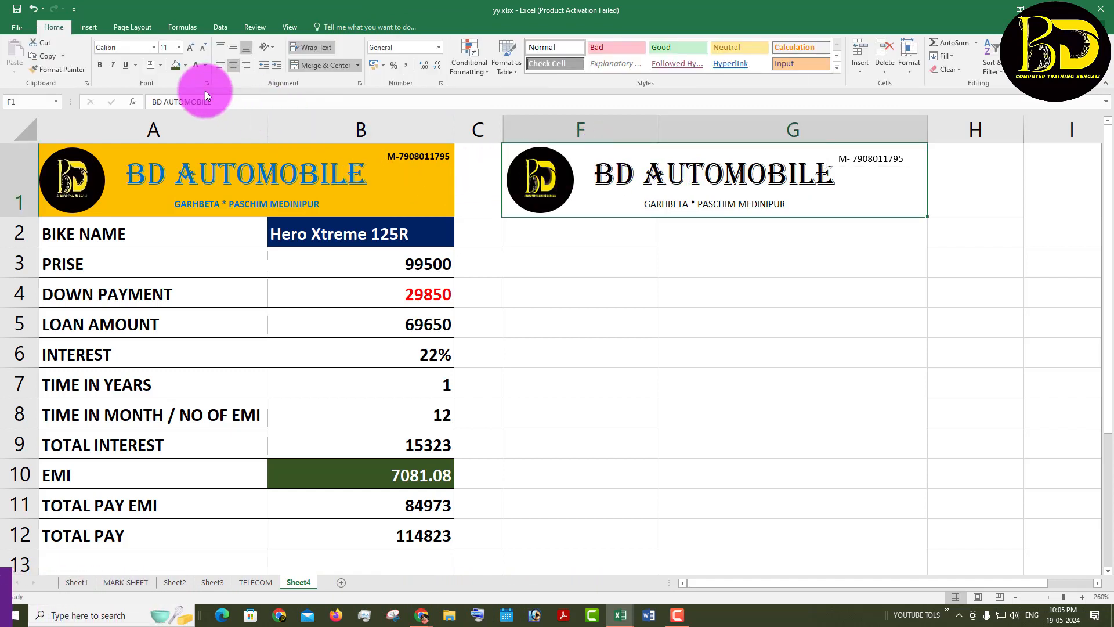
left_click(184, 65)
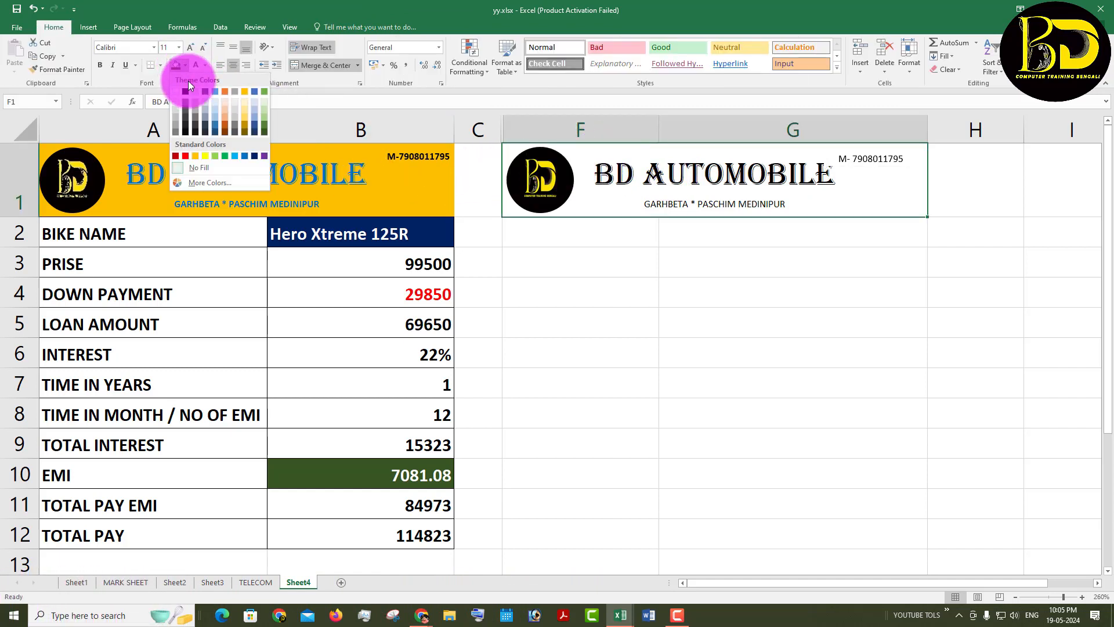
left_click(199, 156)
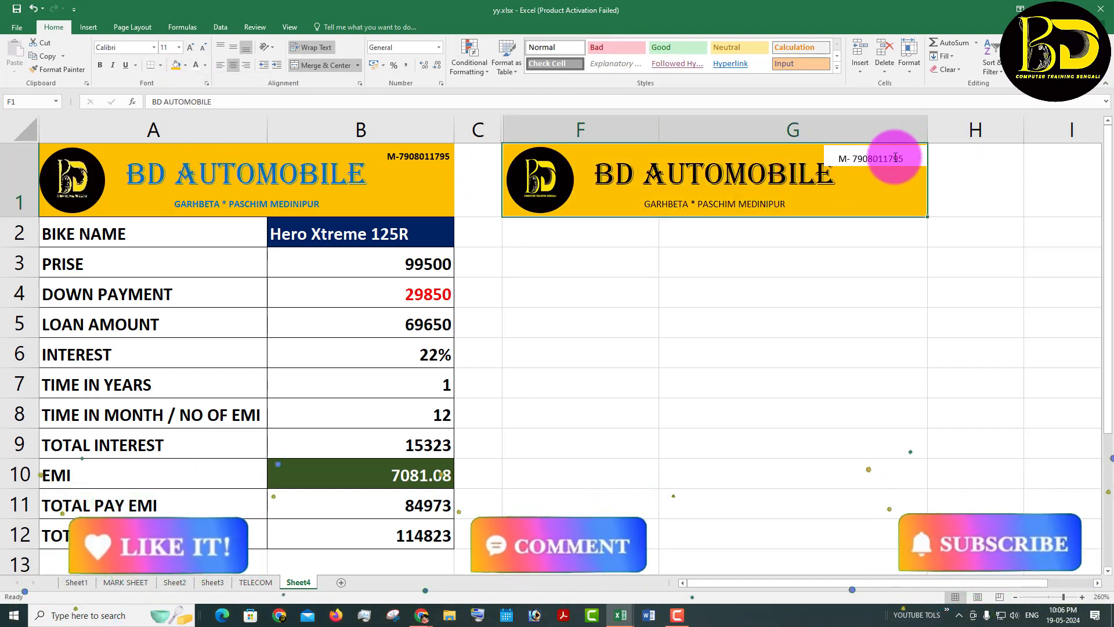
Step: Set the mobile number text box to no fill so that the header color shows through
left_click(847, 155)
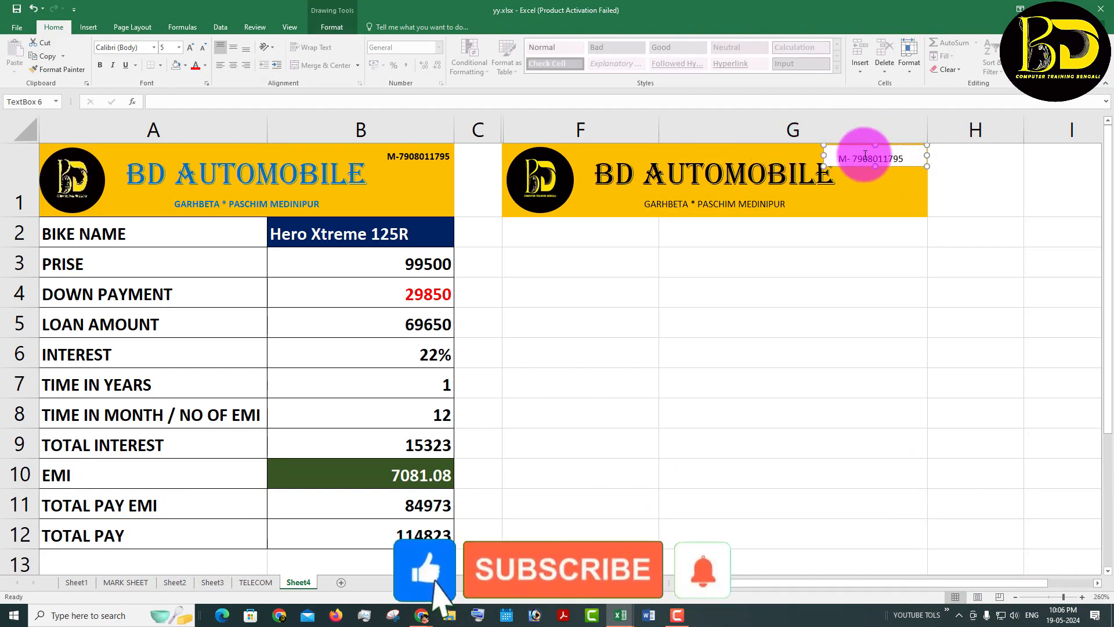
left_click(329, 26)
left_click(407, 42)
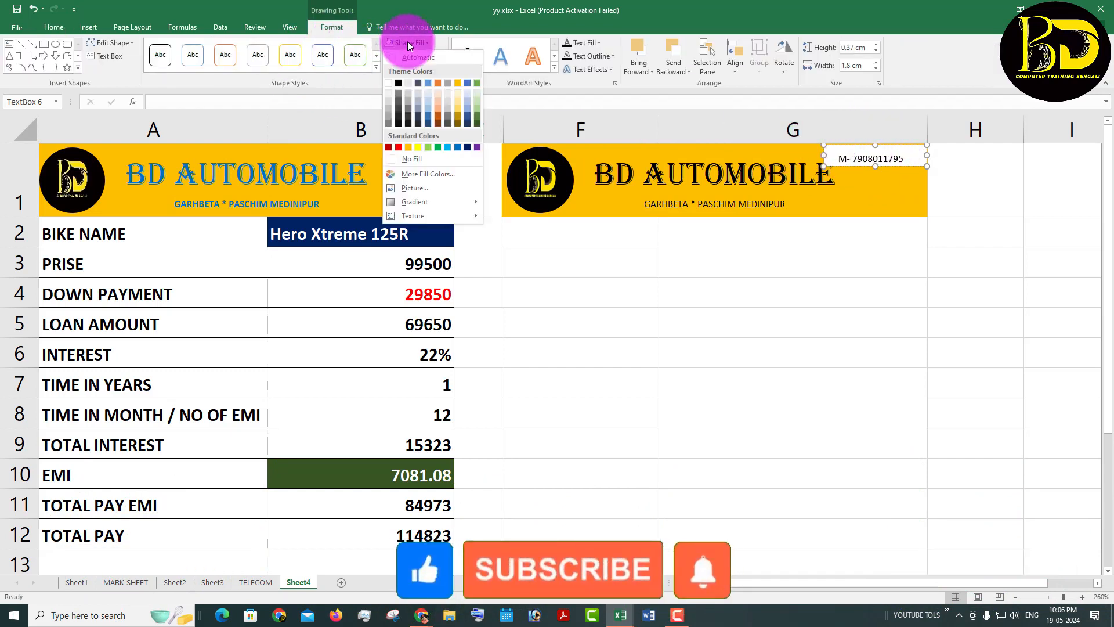
left_click(416, 156)
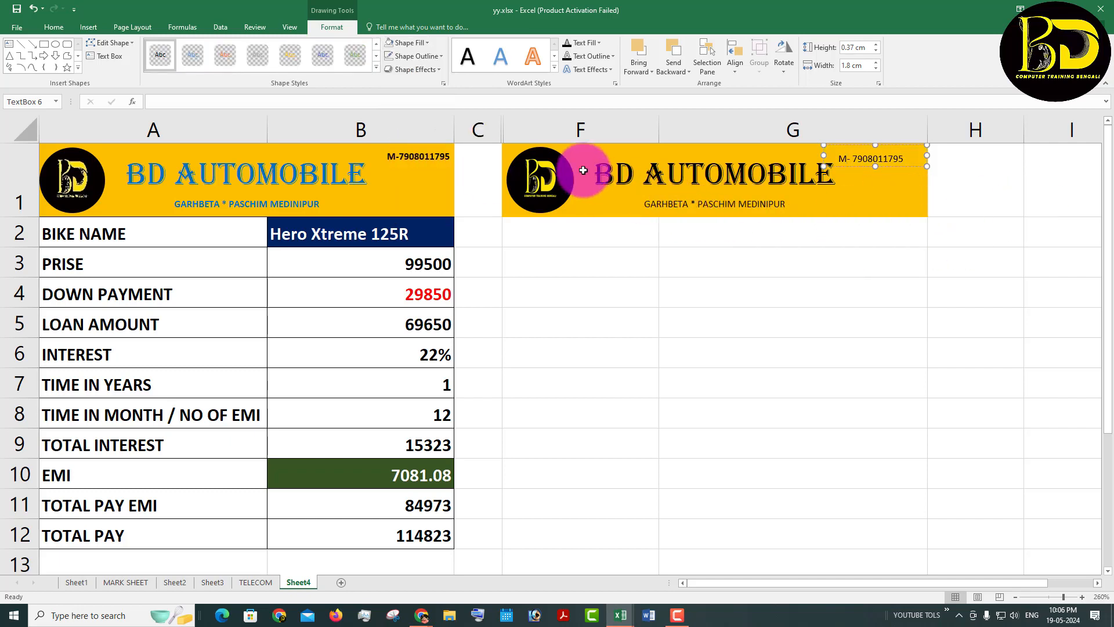
Step: Change the font color of the heading and address text in F1:G1 to standard blue
left_click(624, 154)
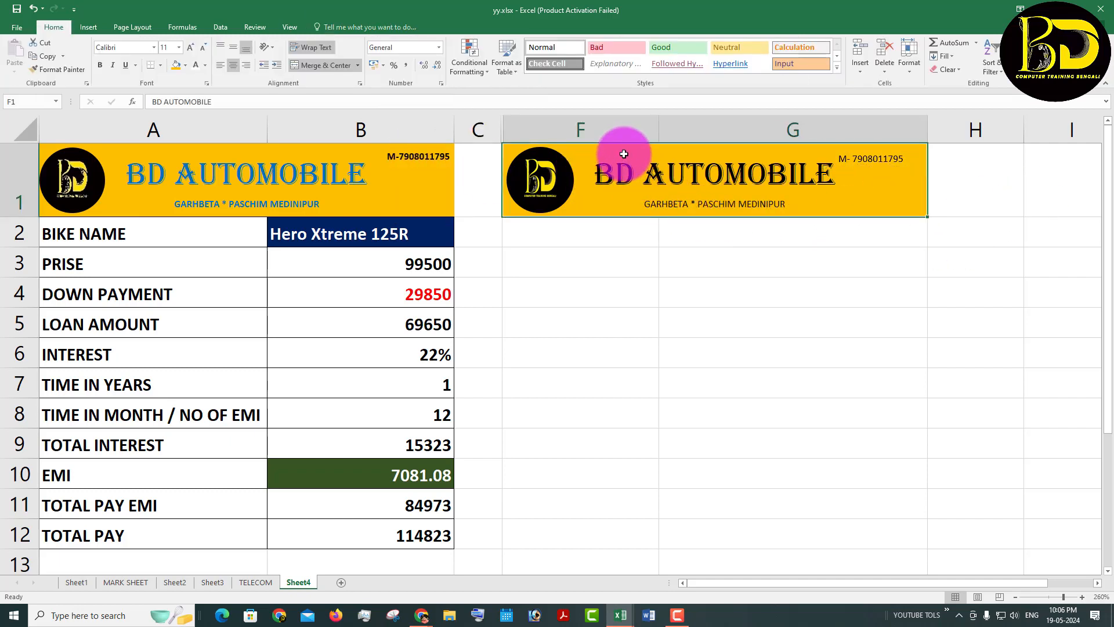
left_click(205, 61)
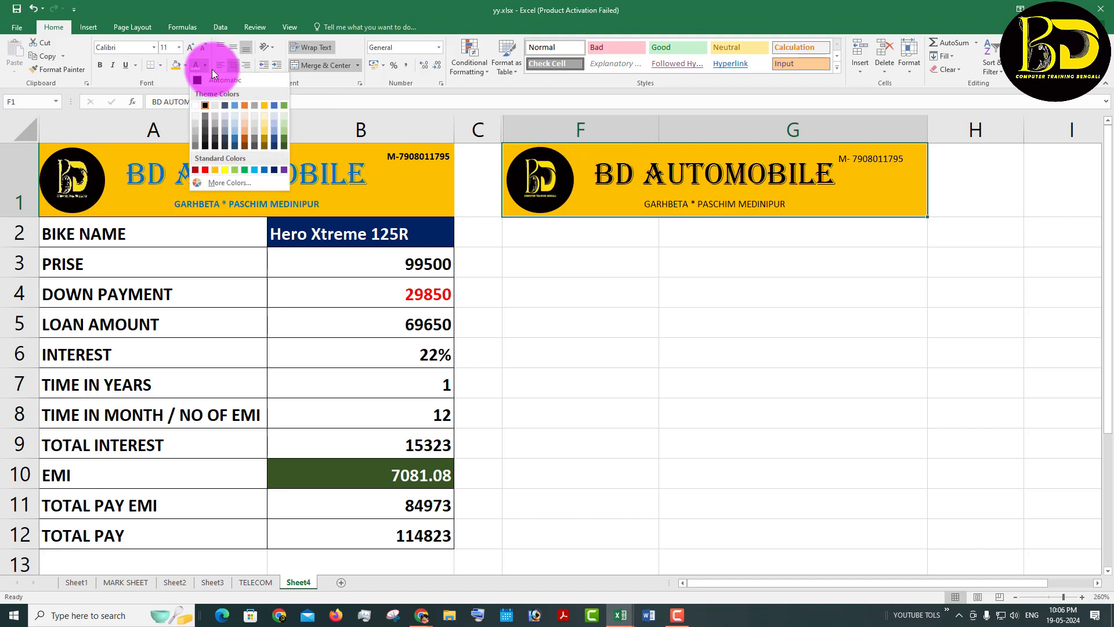
left_click(267, 169)
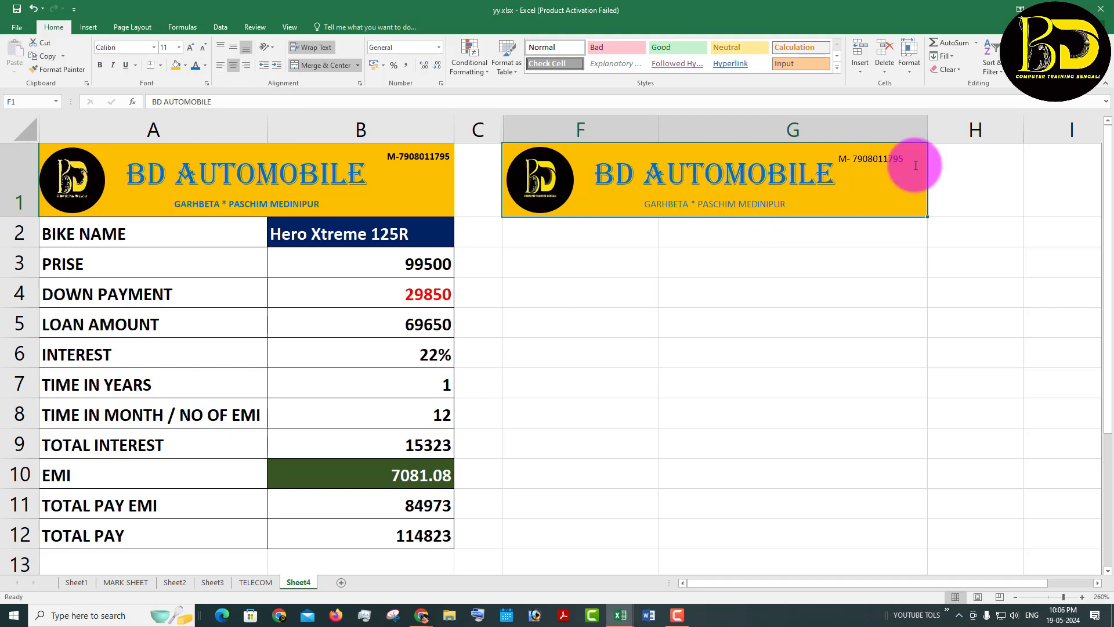
Step: Make the mobile number in the header's text box bold
left_click(857, 157)
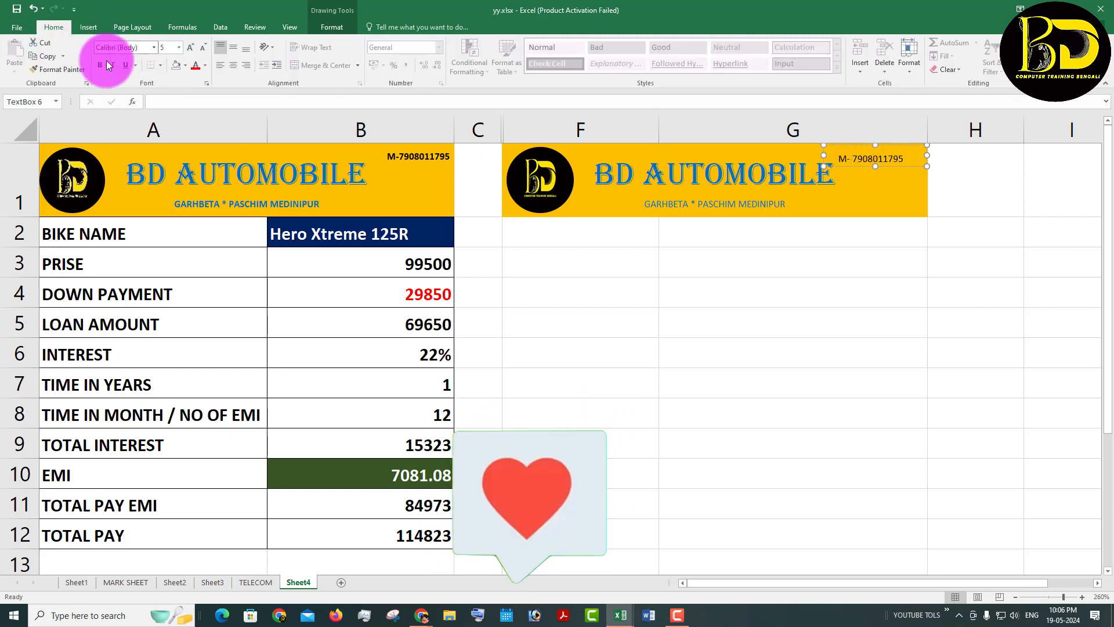
left_click(812, 308)
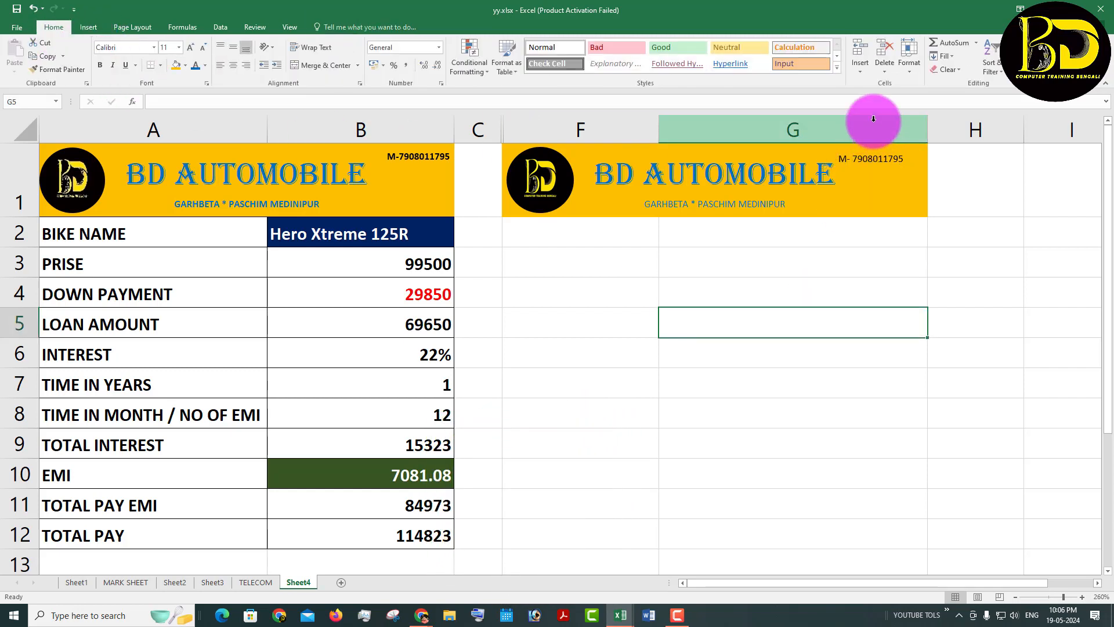
left_click(854, 148)
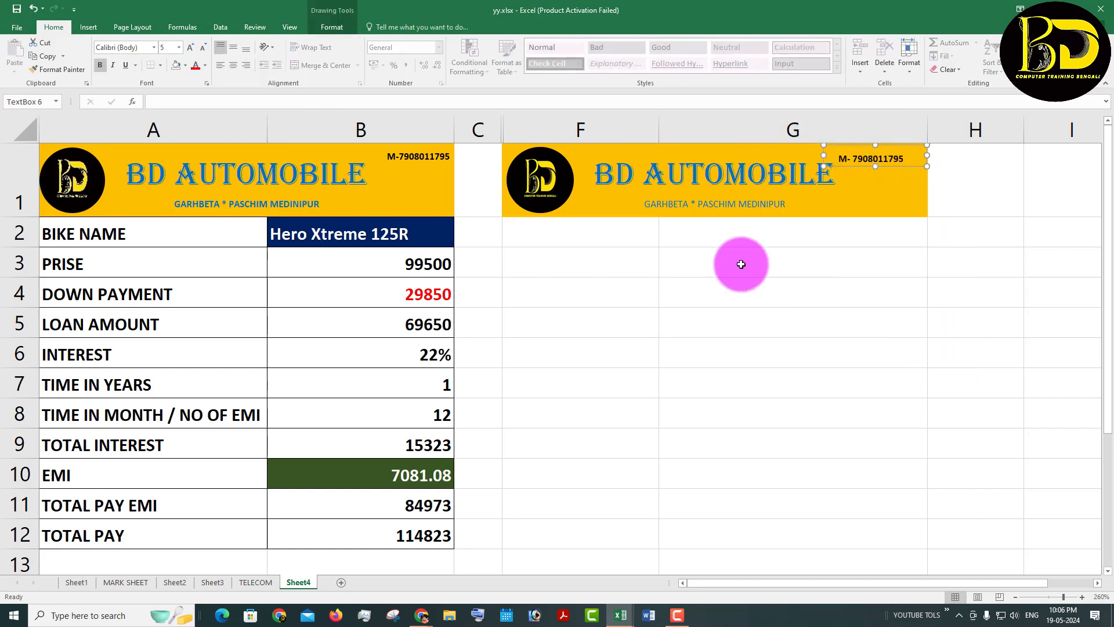
left_click(576, 233)
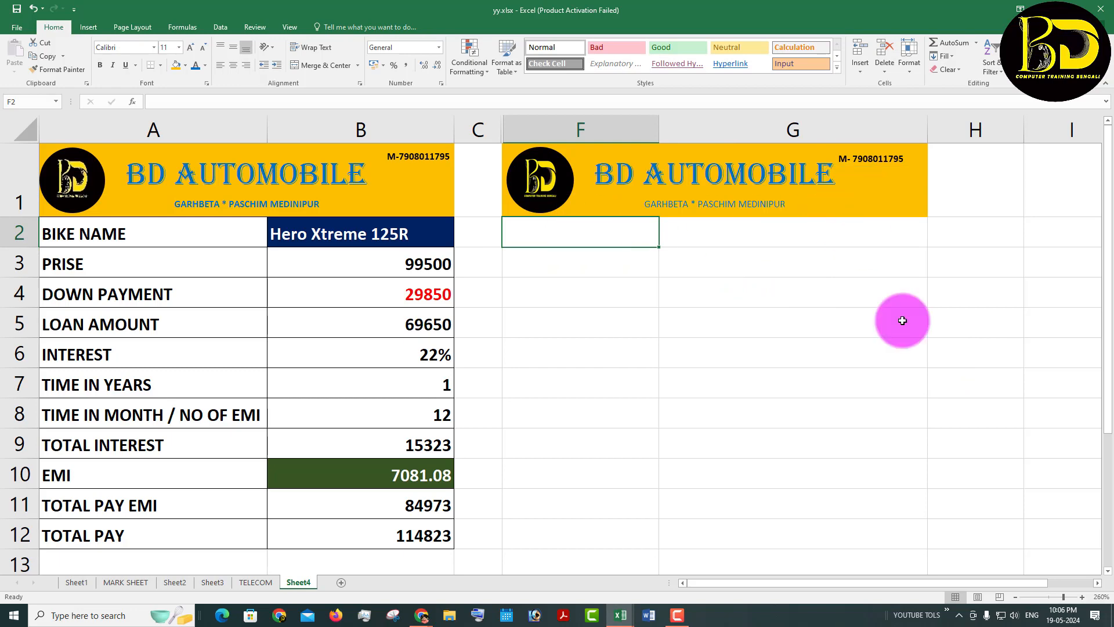
Step: Switch to the Google Meet call in Chrome to check on it, and return to the yy.xlsx workbook in Excel
mouse_move(420, 619)
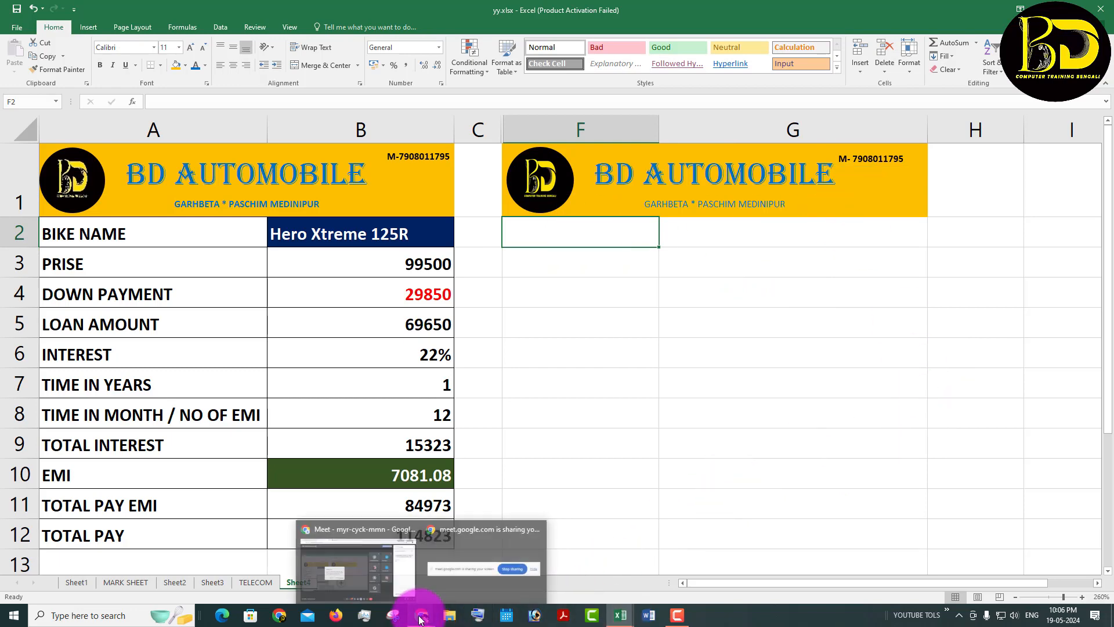
left_click(385, 576)
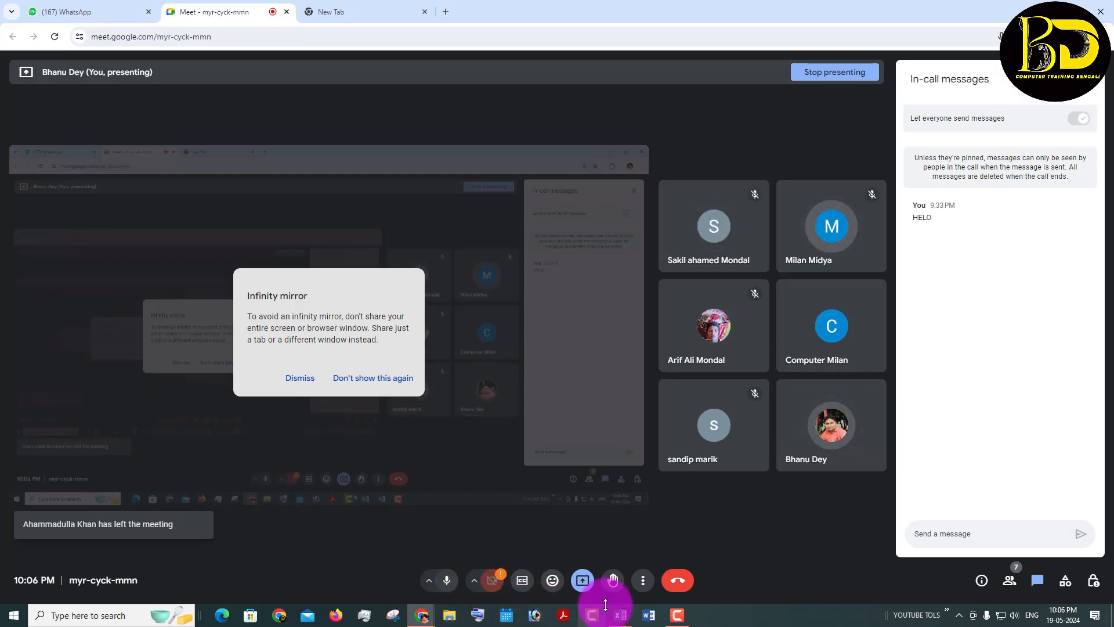
mouse_move(621, 616)
left_click(682, 566)
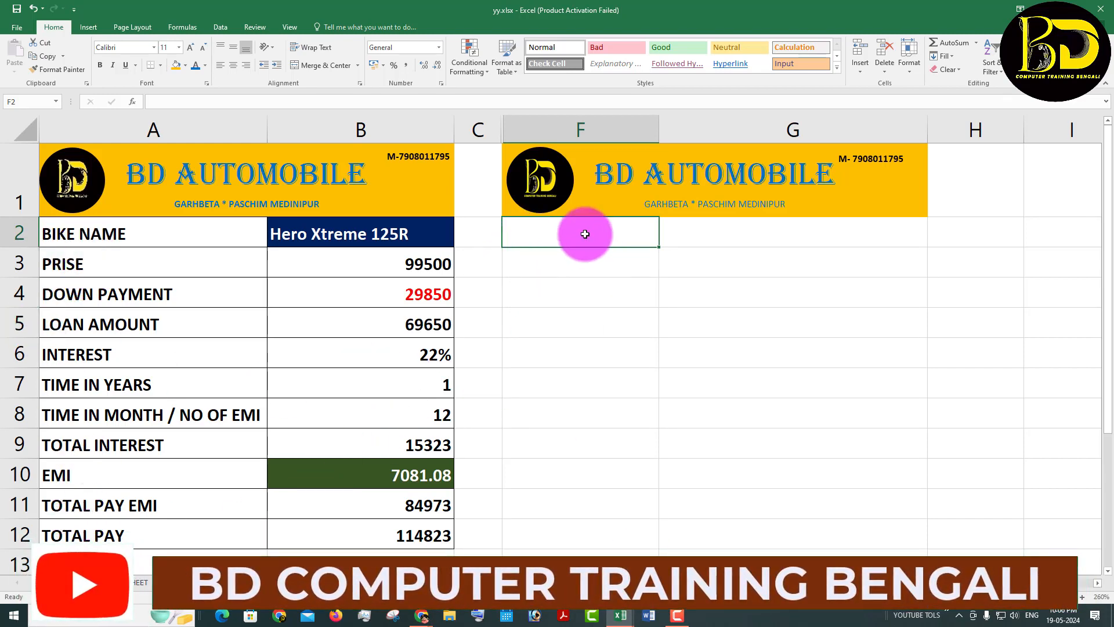
Step: Apply all borders to the range F2:G12 below the new header
left_click_drag(584, 232, 750, 522)
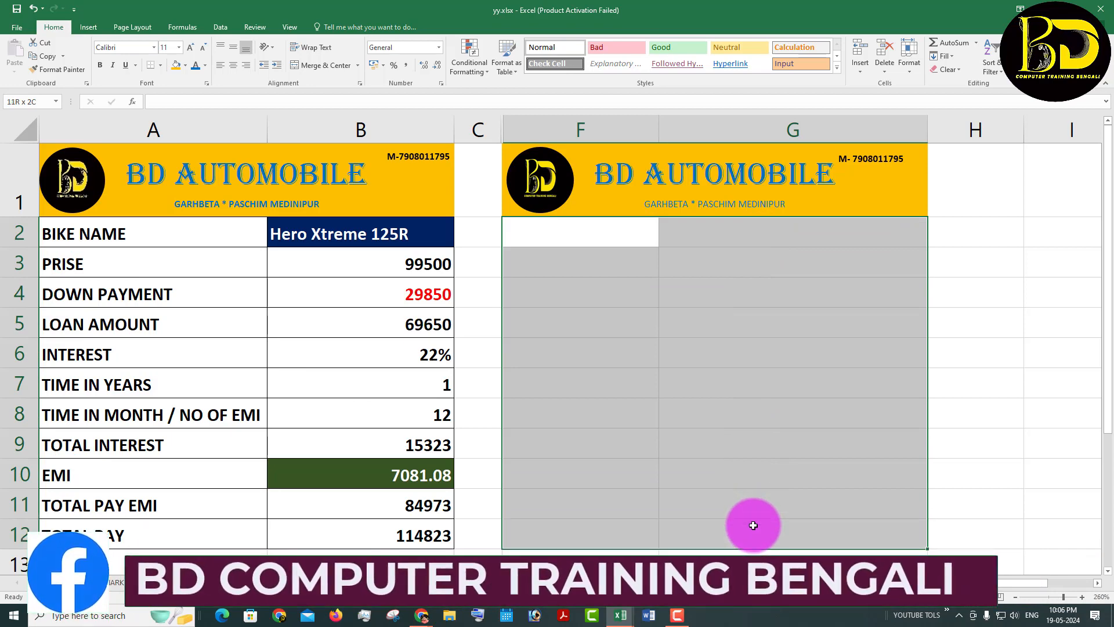
left_click(159, 67)
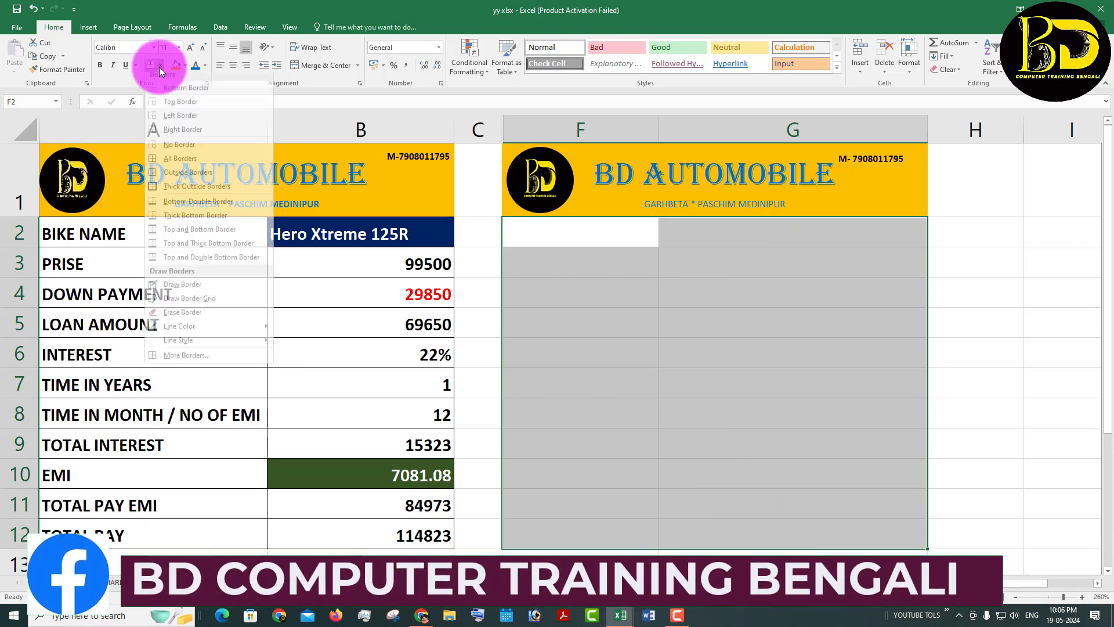
left_click(169, 164)
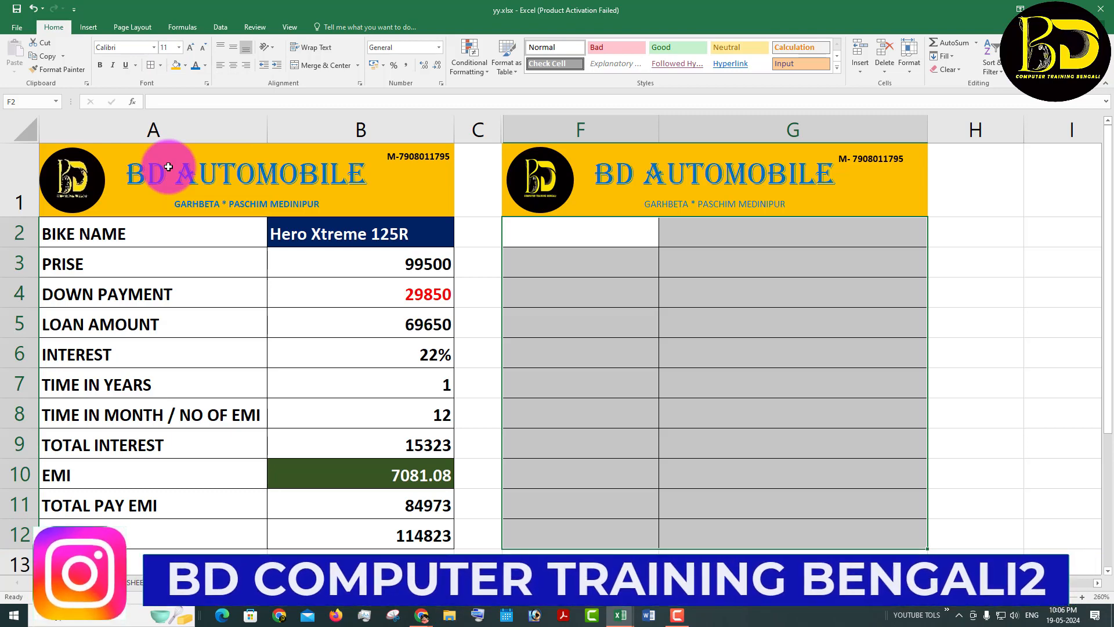
left_click(582, 236)
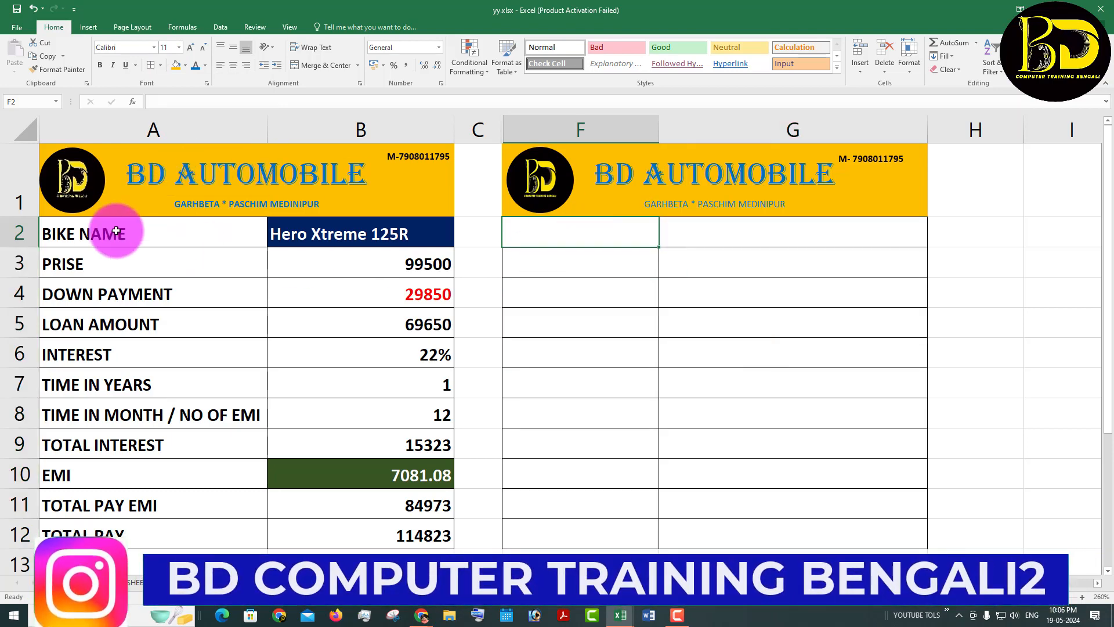
Step: Copy the labels BIKE NAME to TOTAL PAY from A2:A12 into F2:F12 and widen column F to fit them
left_click_drag(97, 235, 65, 502)
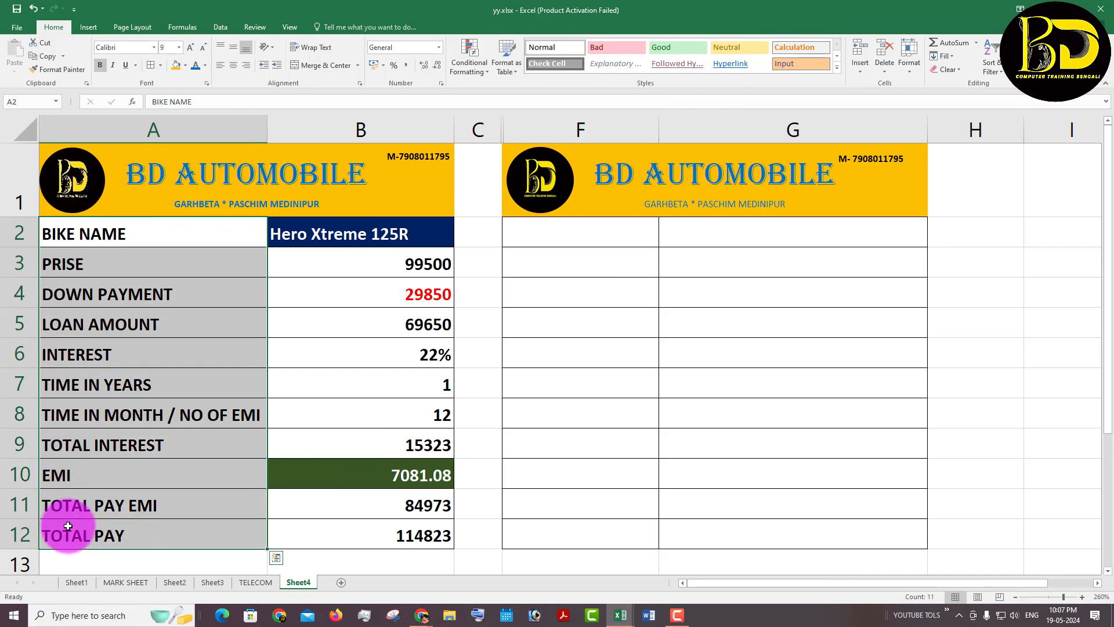
left_click(593, 234)
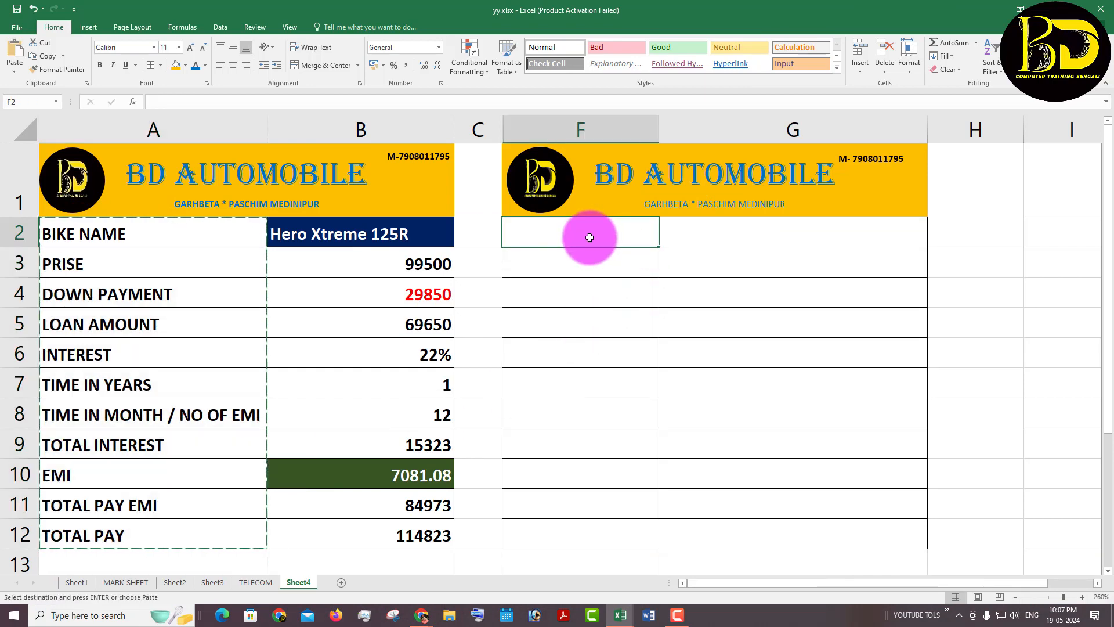
key("ctrl+v")
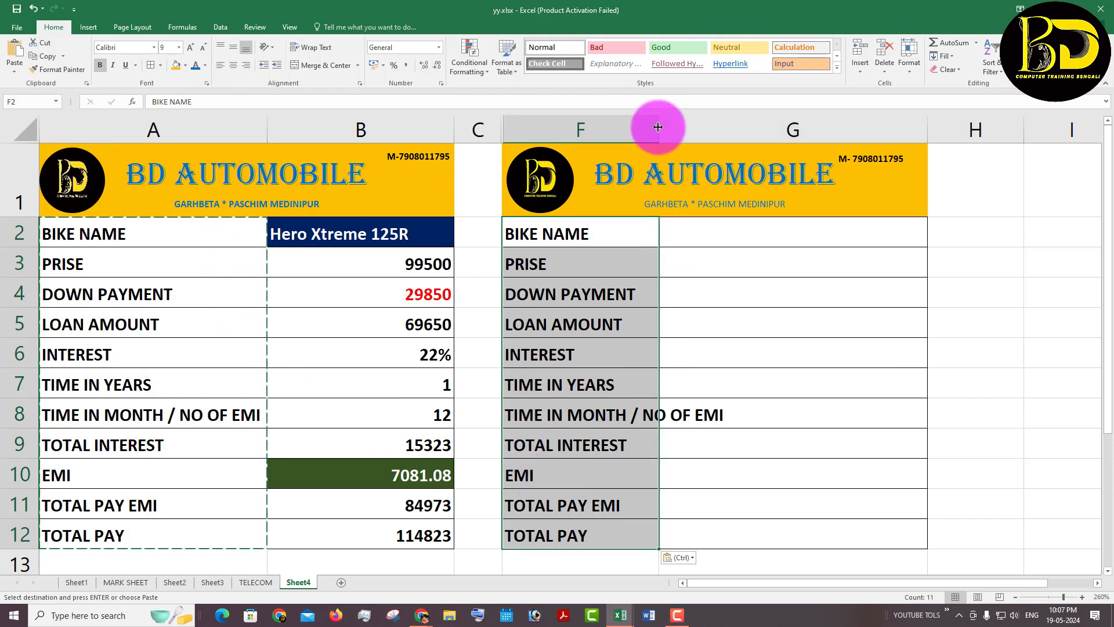
left_click_drag(658, 127, 738, 131)
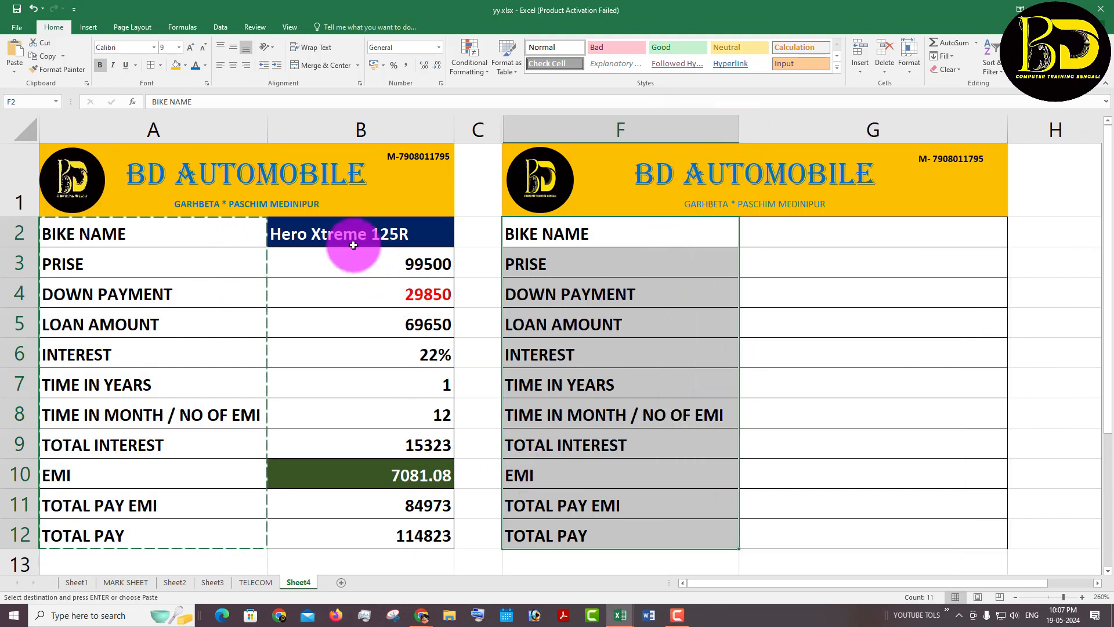
left_click(801, 244)
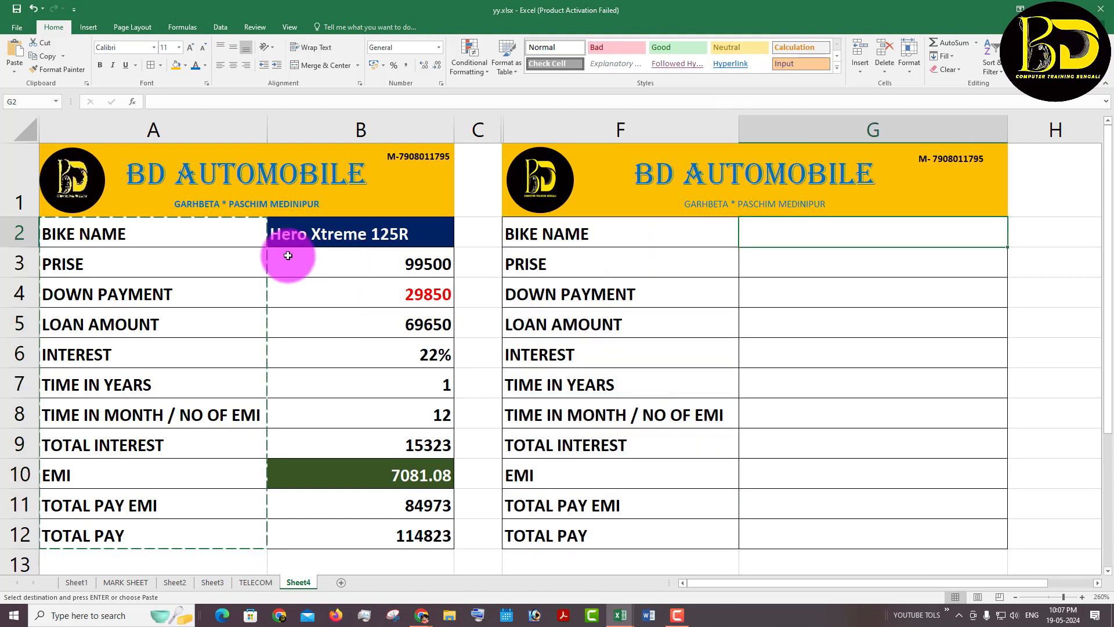
Step: Fill cell G2 beside BIKE NAME with dark blue and cell G10 beside EMI with dark green, matching column B
left_click(315, 234)
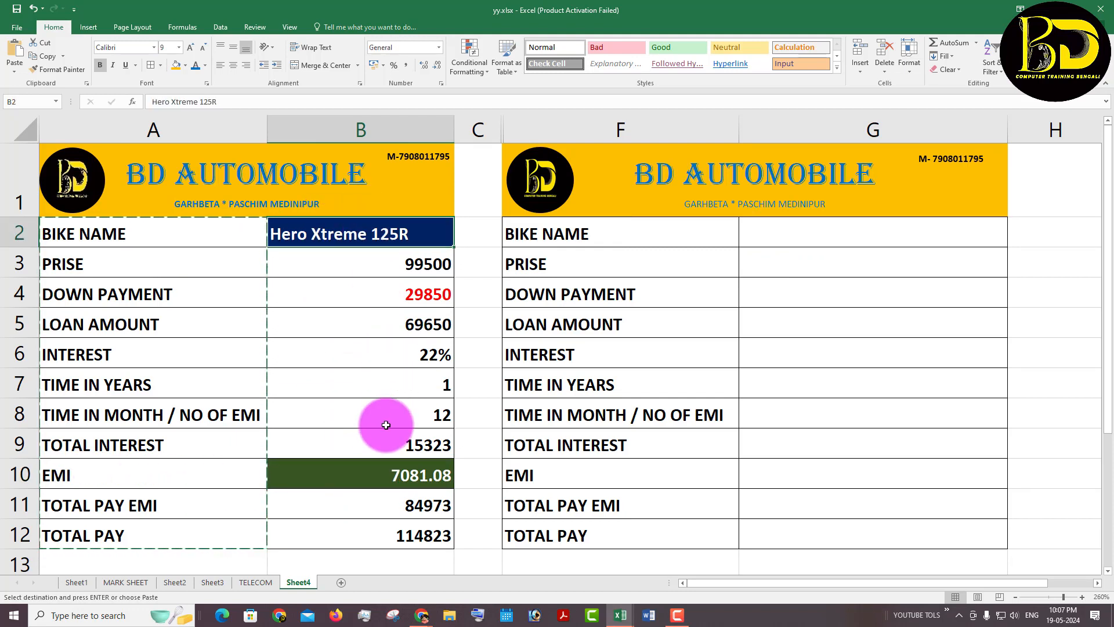
left_click(820, 233)
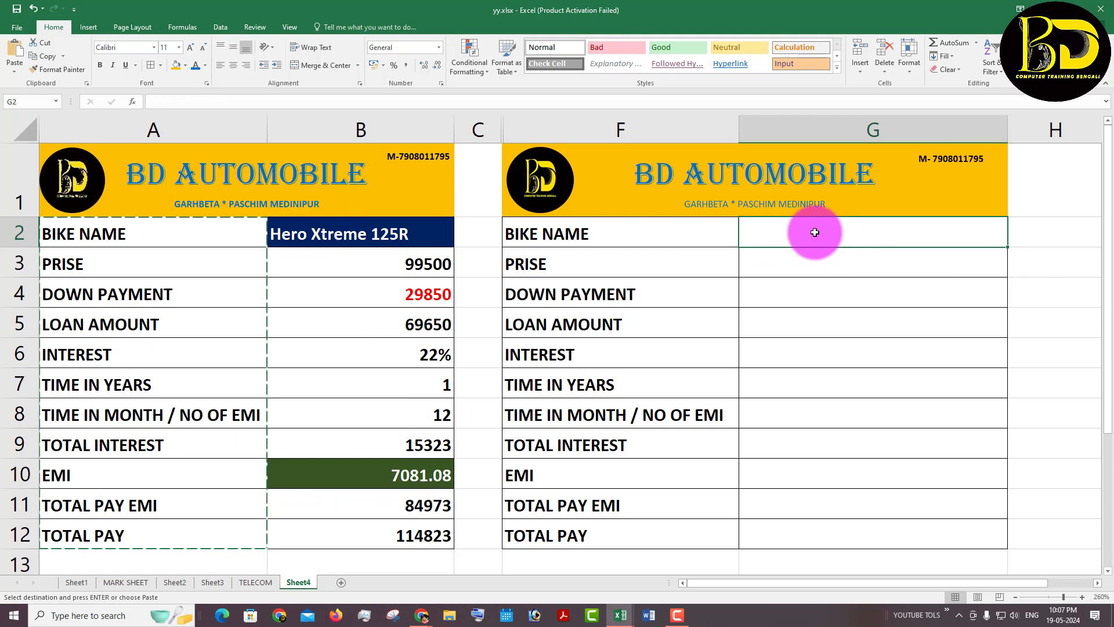
left_click(186, 67)
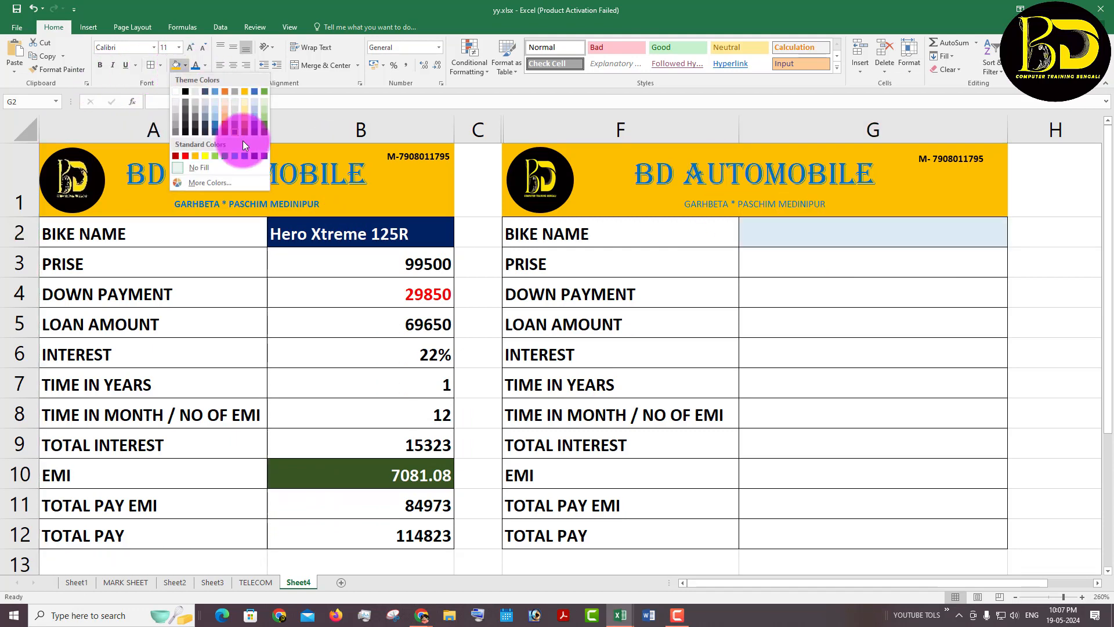
left_click(255, 154)
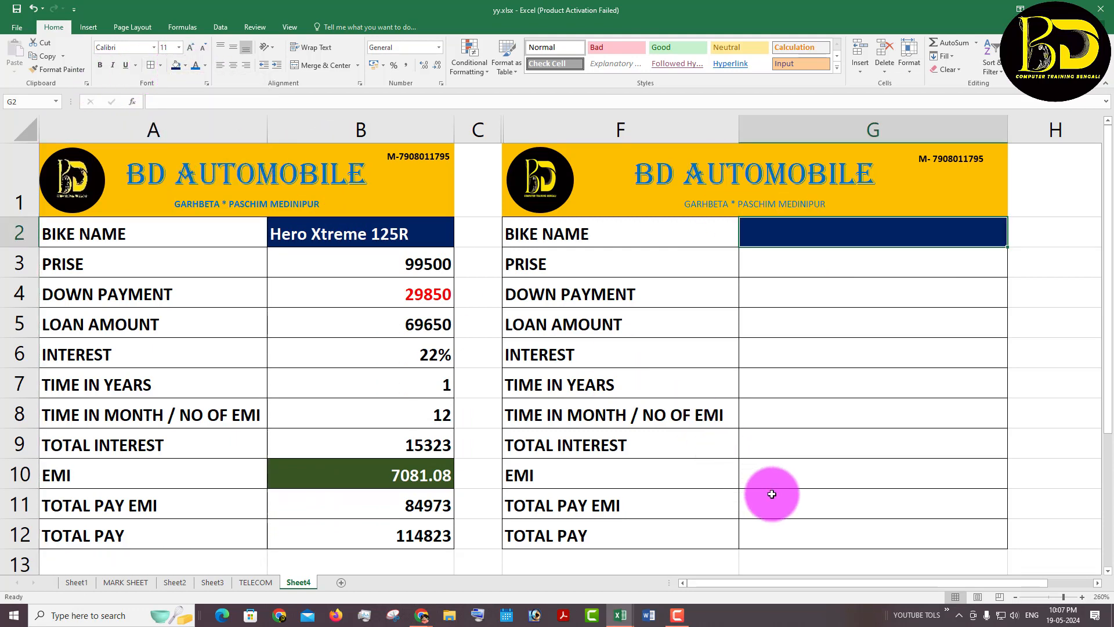
left_click(186, 69)
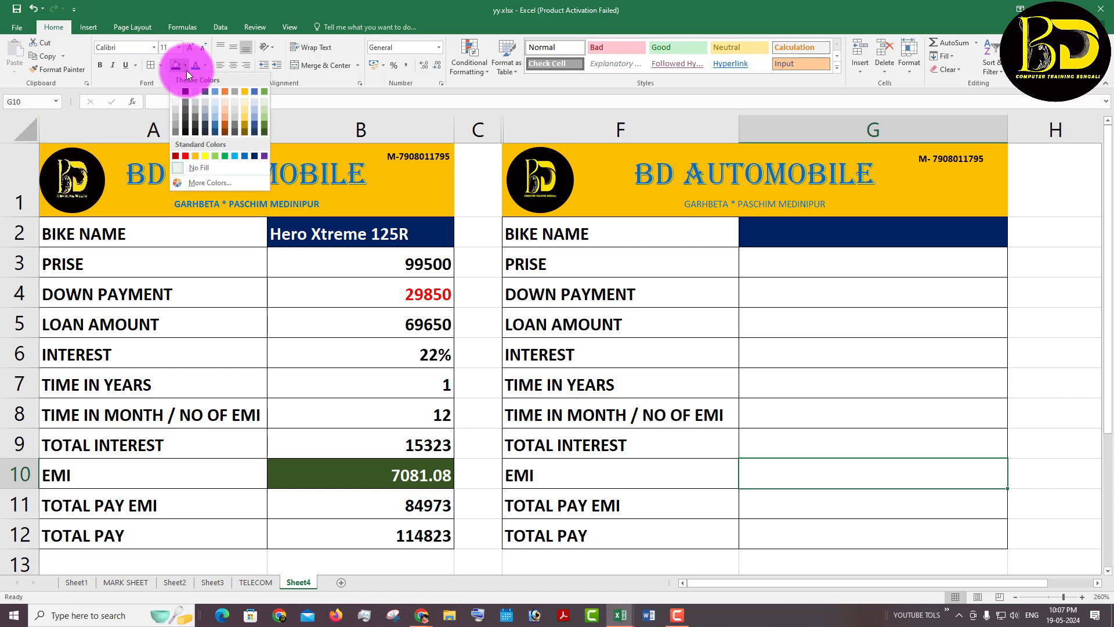
left_click(264, 131)
Step: Set the font colour of the dark blue cell G2 to white
left_click(776, 238)
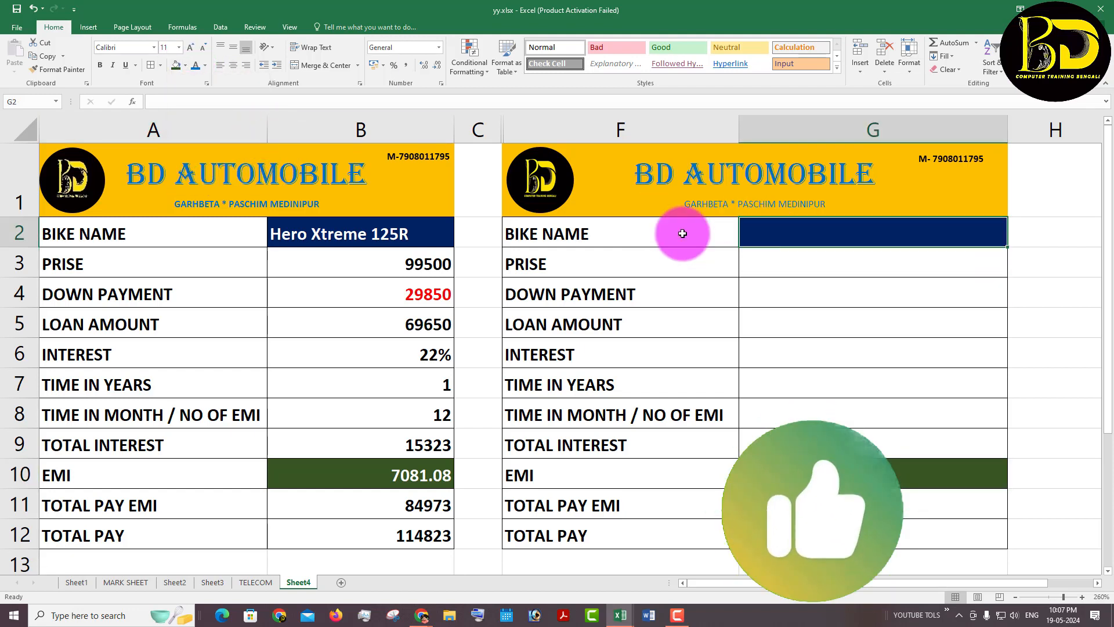
left_click(206, 66)
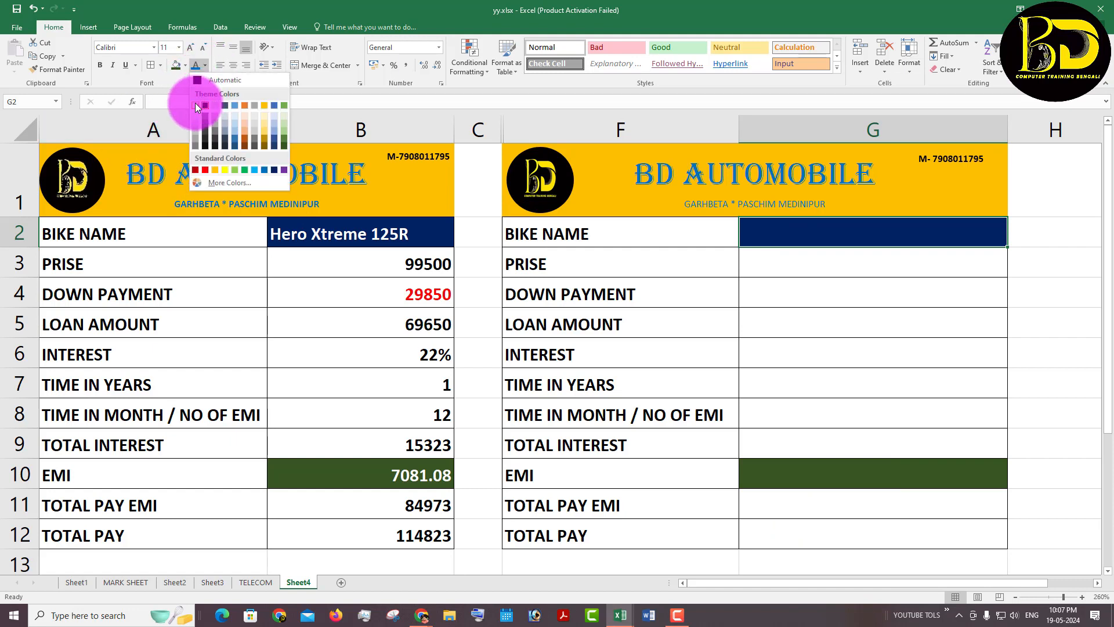
left_click(196, 105)
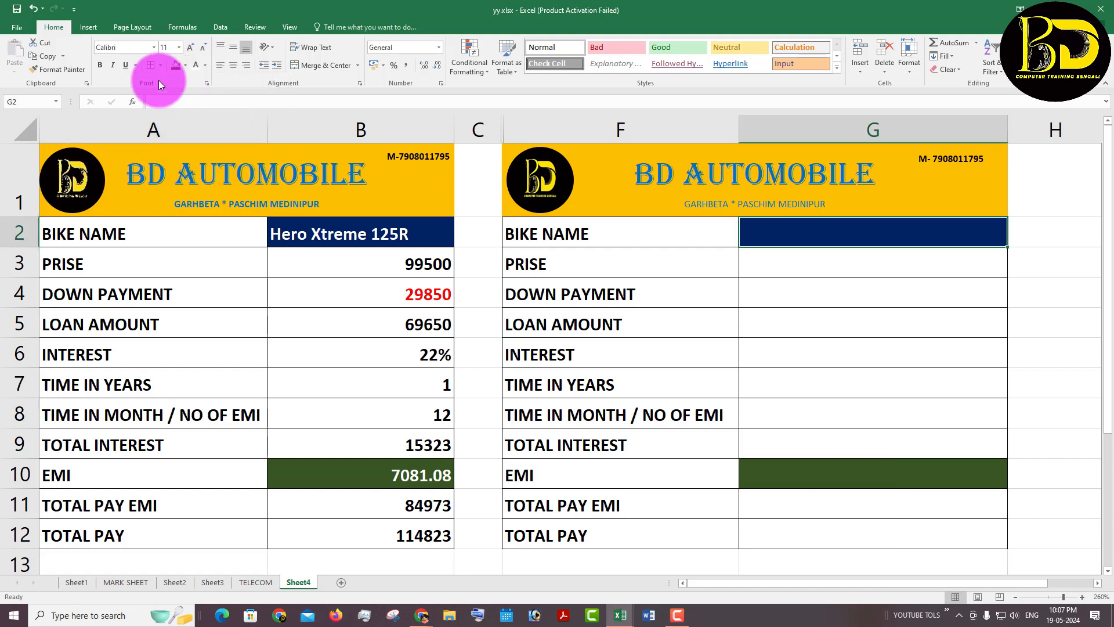
left_click(816, 472)
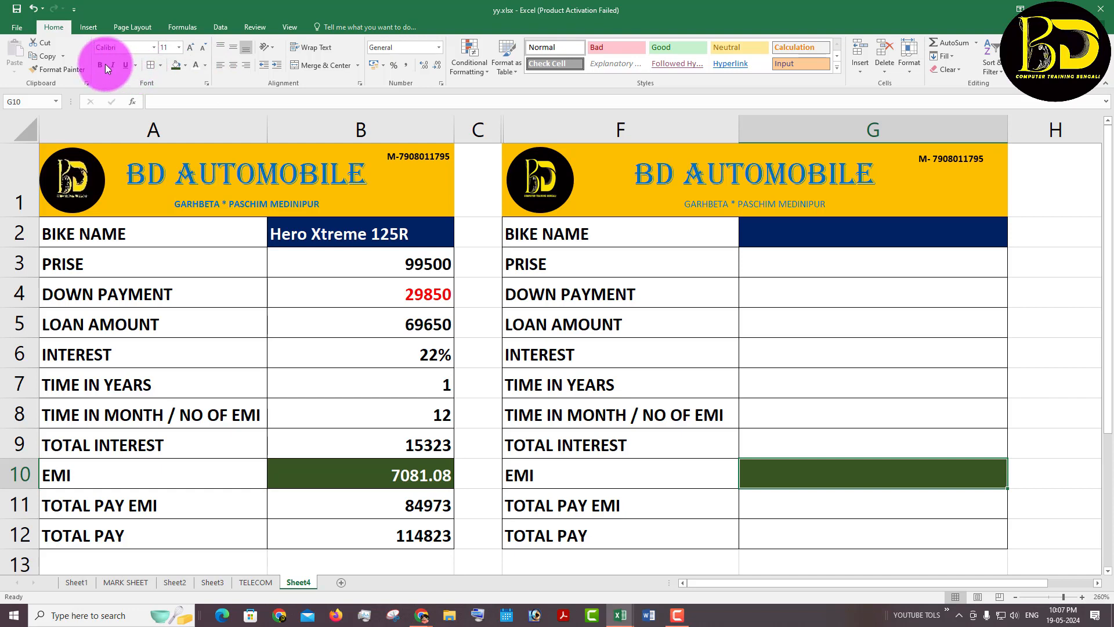
left_click(849, 424)
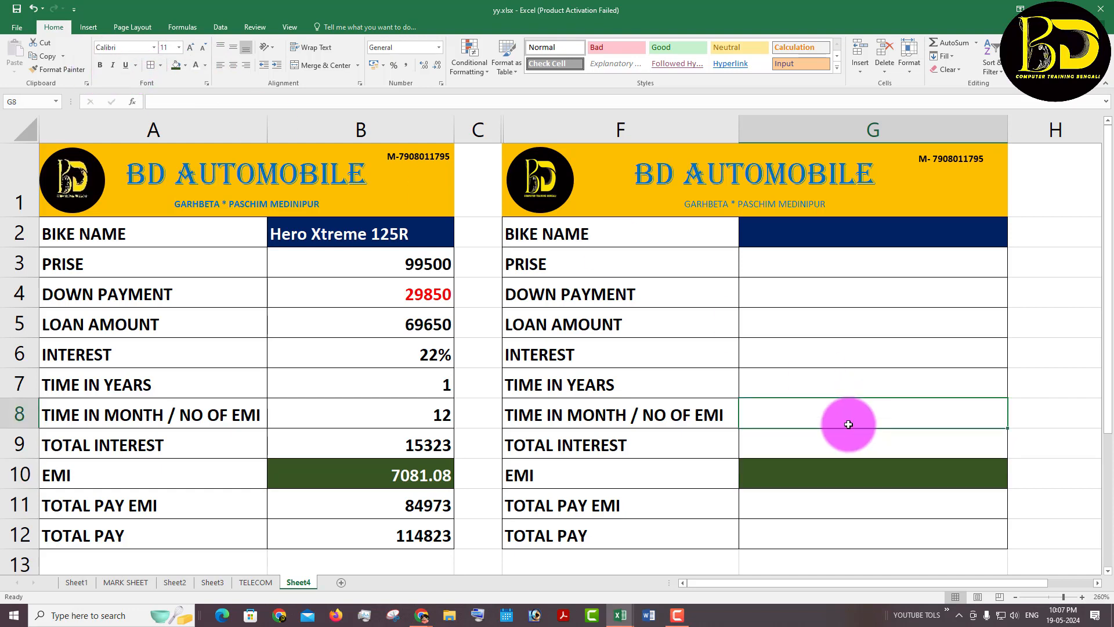
Step: Copy the bike name Hero Xtreme 125R from B2 into G2
left_click(320, 237)
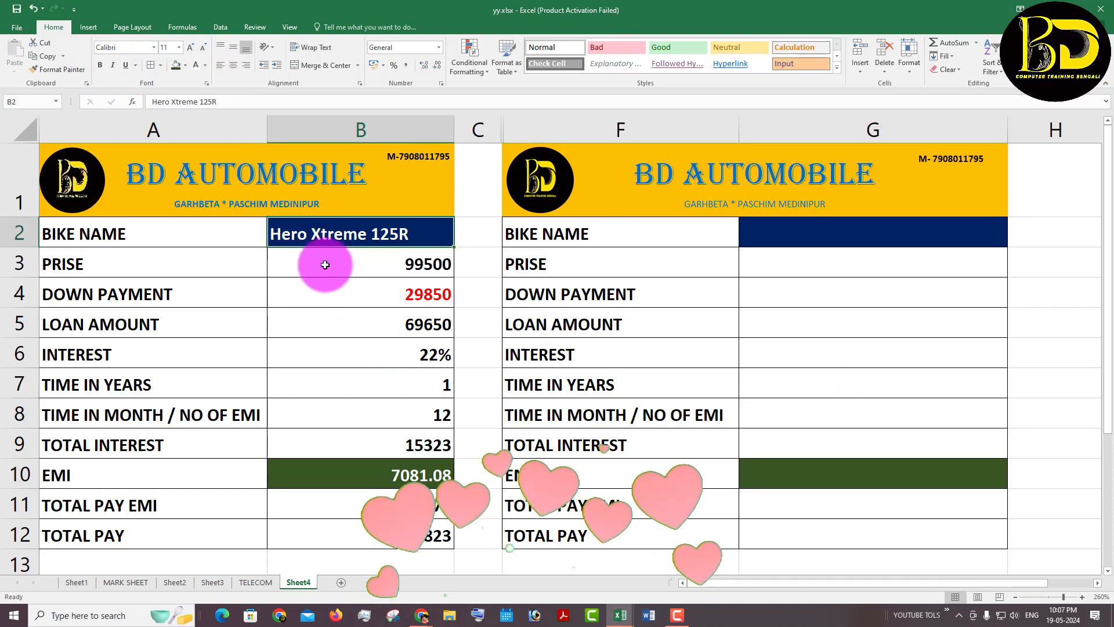
left_click_drag(325, 264, 340, 497)
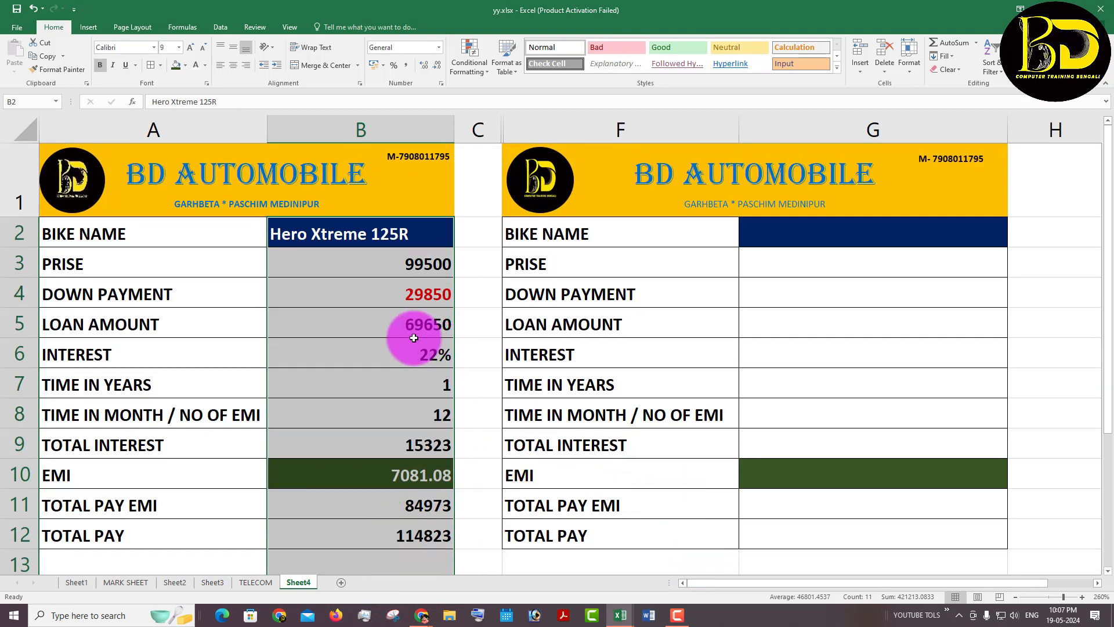
left_click(792, 231)
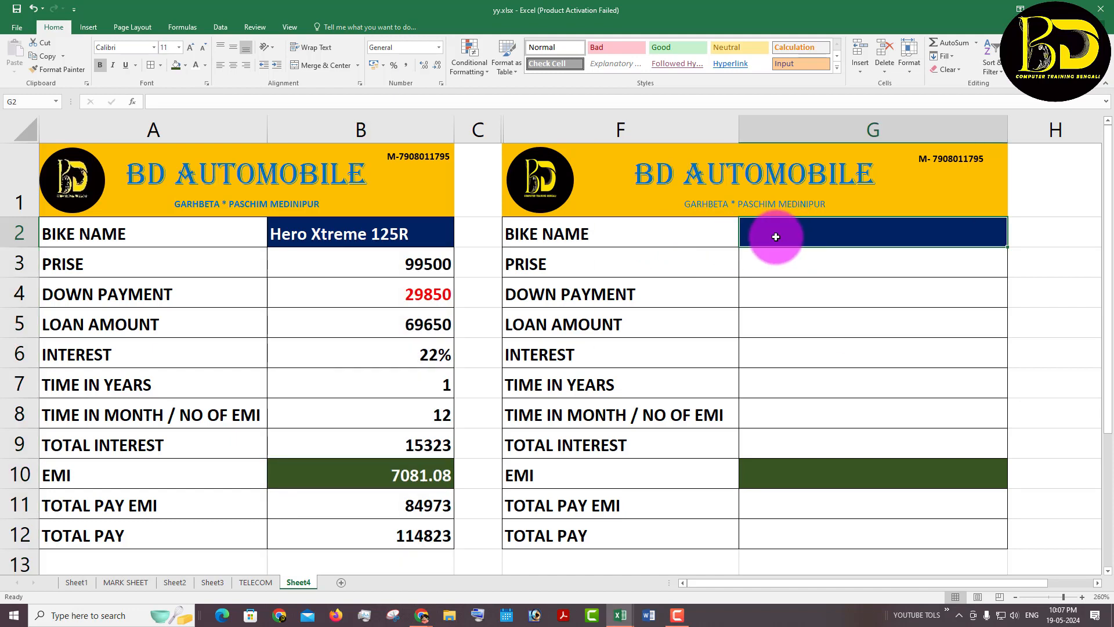
left_click(405, 243)
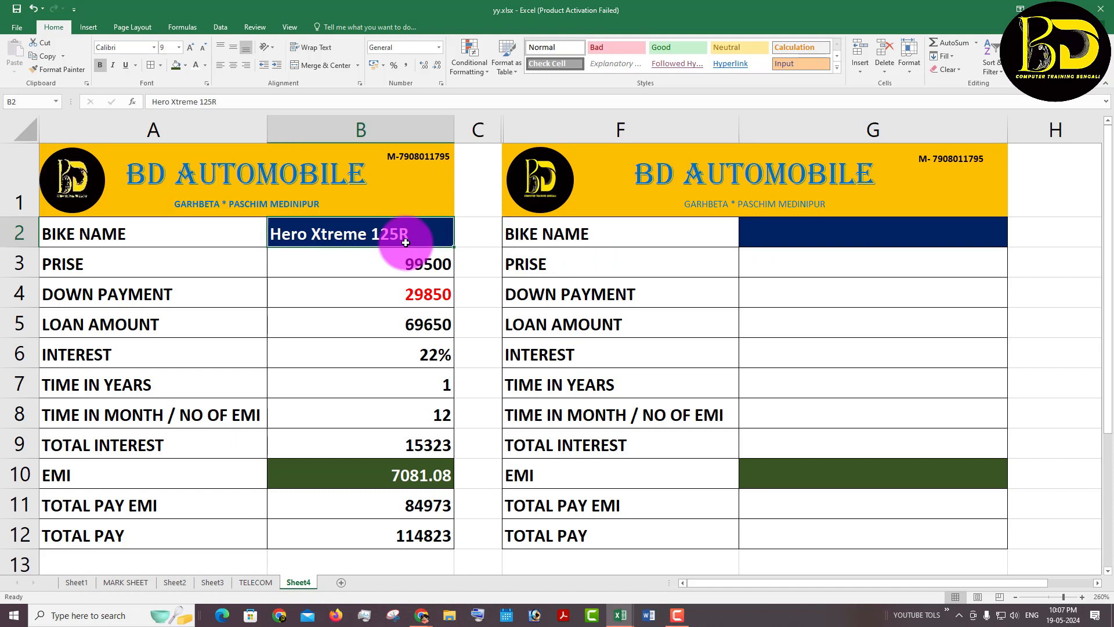
key("ctrl+c")
left_click(828, 236)
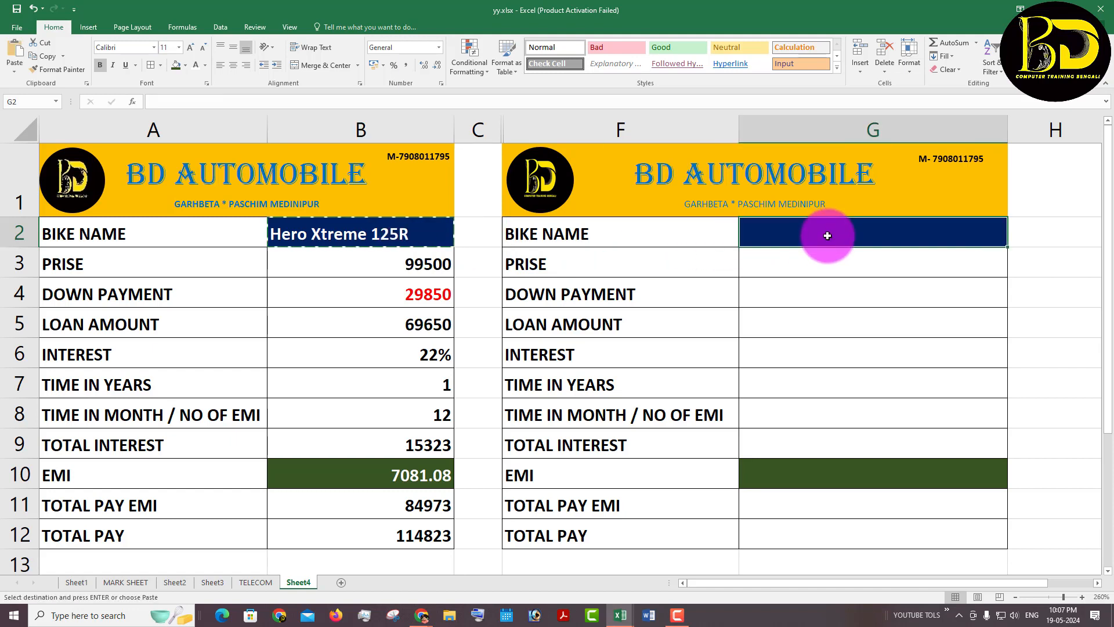
key("ctrl+v")
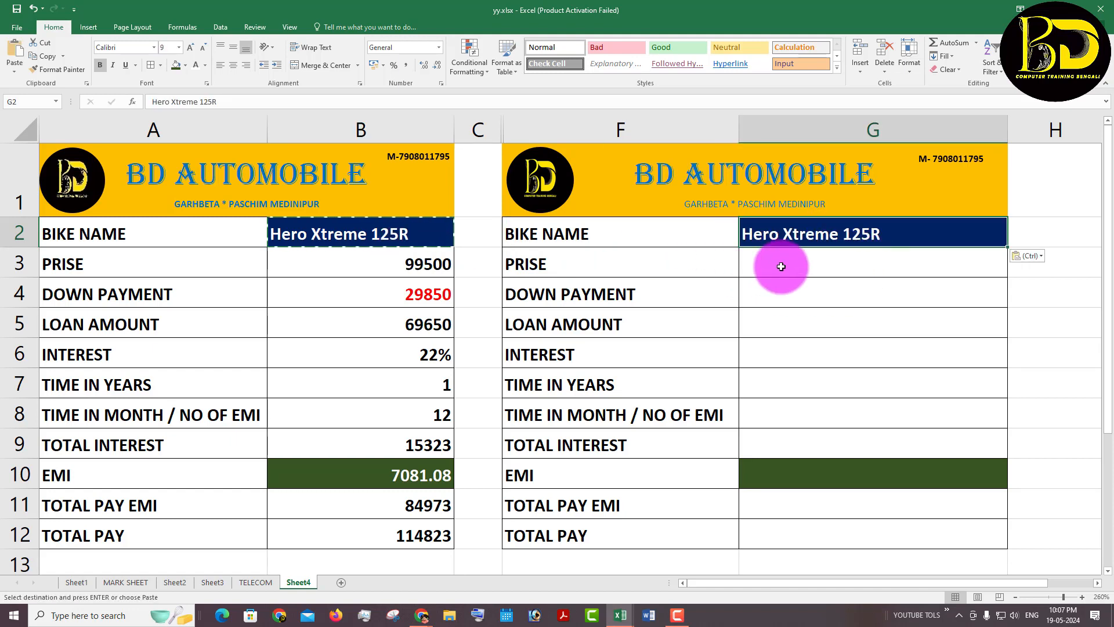
Step: Enter 99500 in G3 as the bike's price
left_click(800, 269)
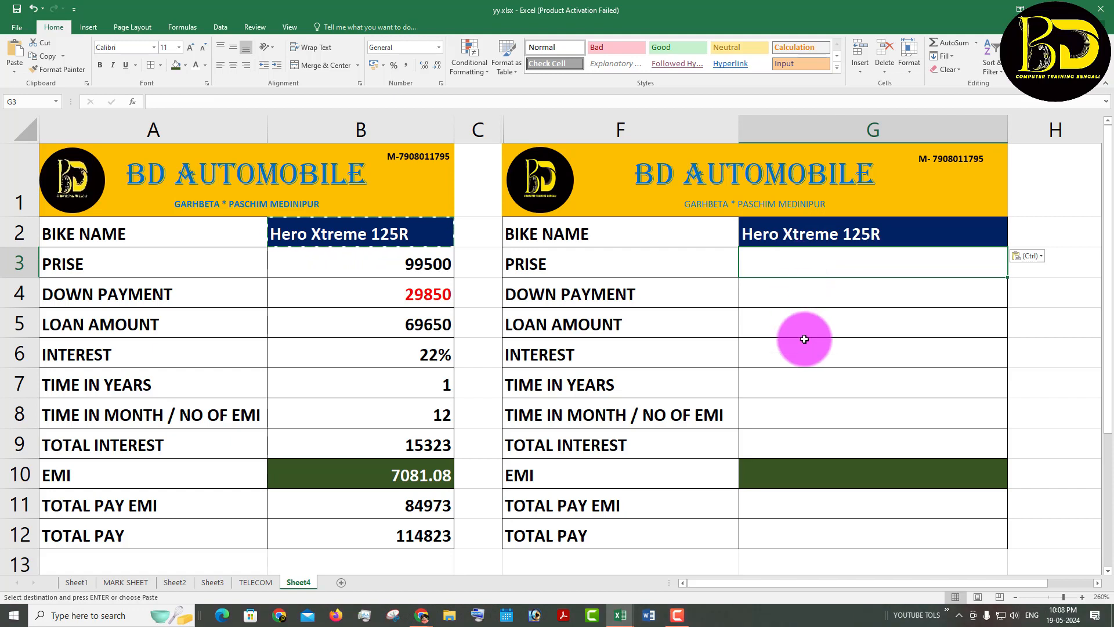
type("99500")
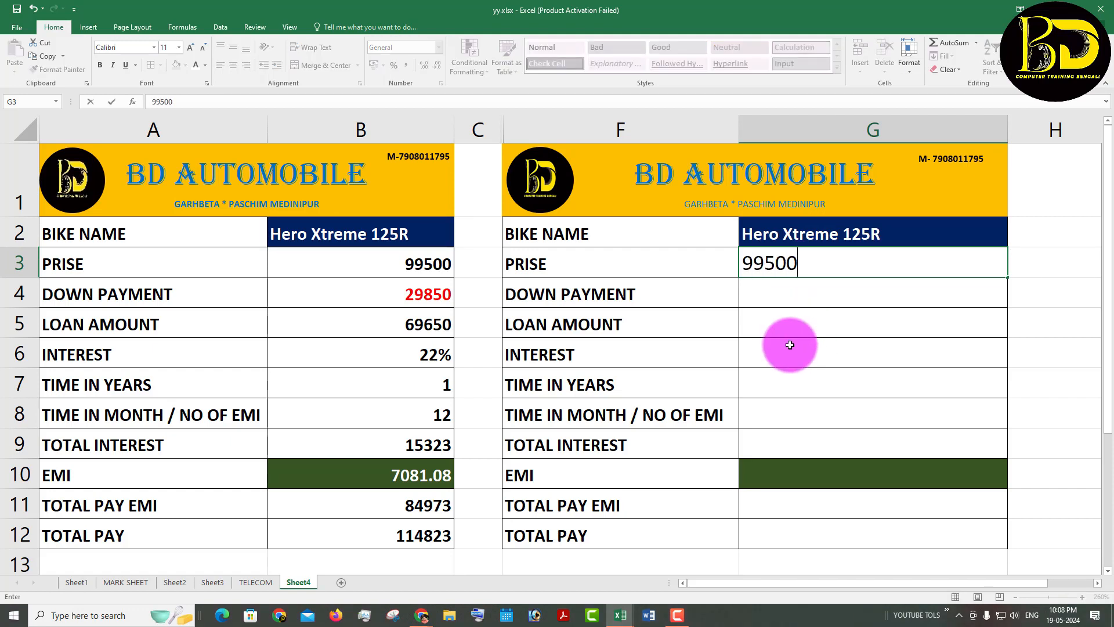
left_click(776, 297)
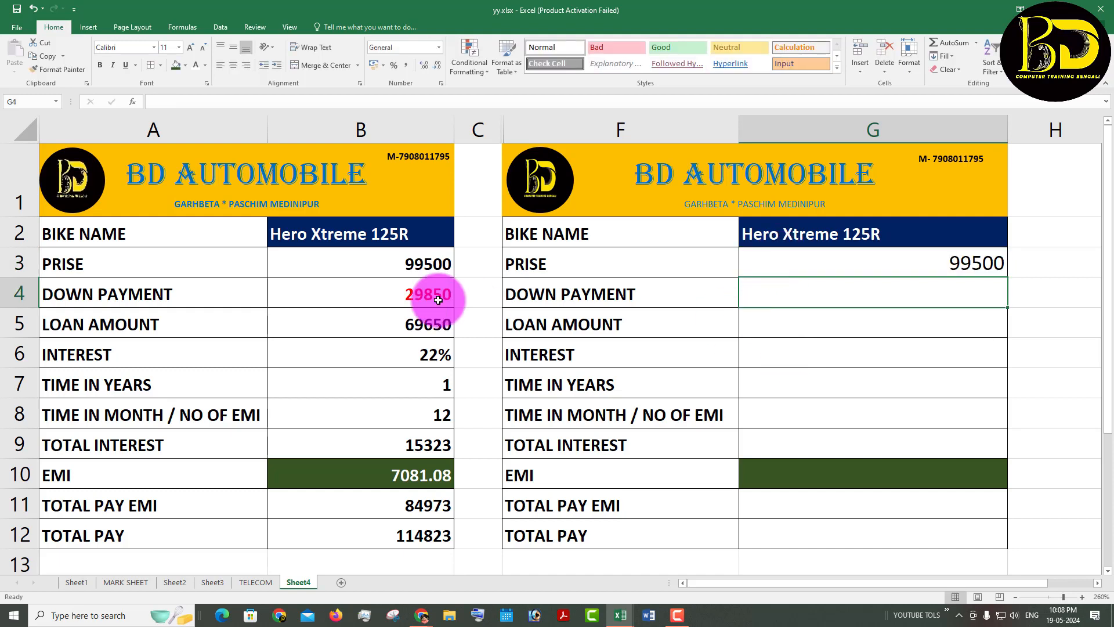
Step: Check the example's down payment formula in B4 and make the range G2:G12 bold
left_click(412, 301)
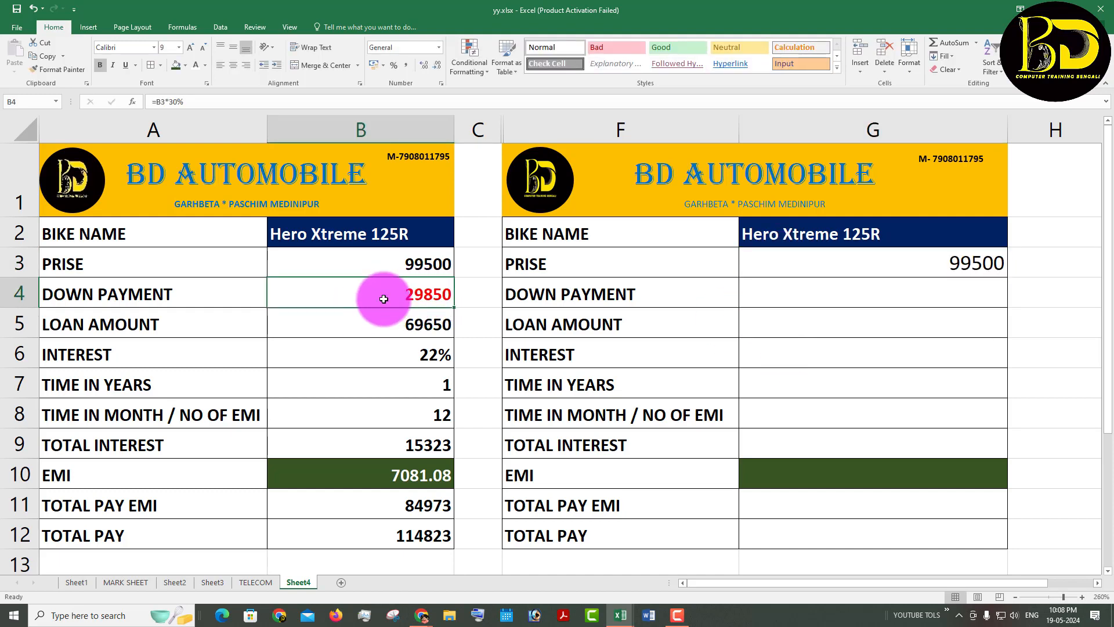
double_click(379, 296)
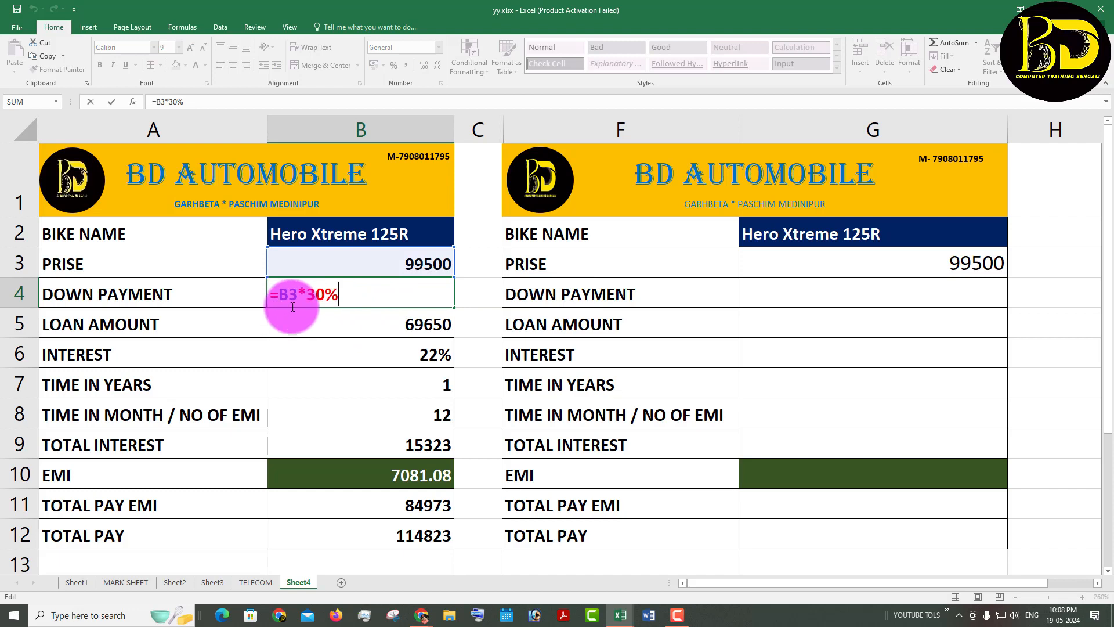
key("Return")
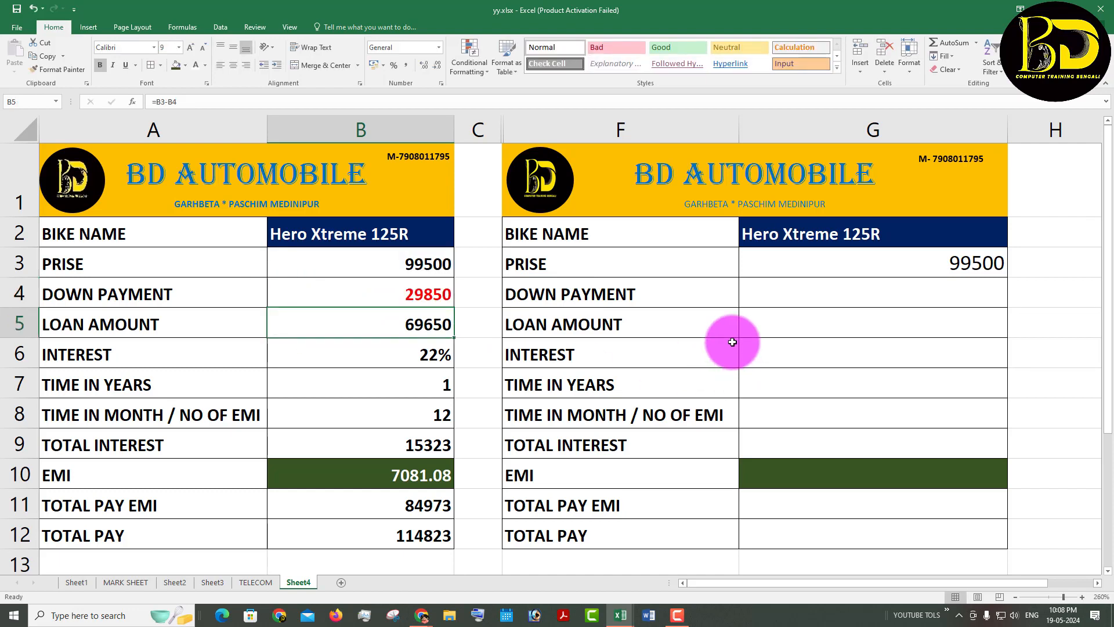
left_click_drag(853, 230, 840, 527)
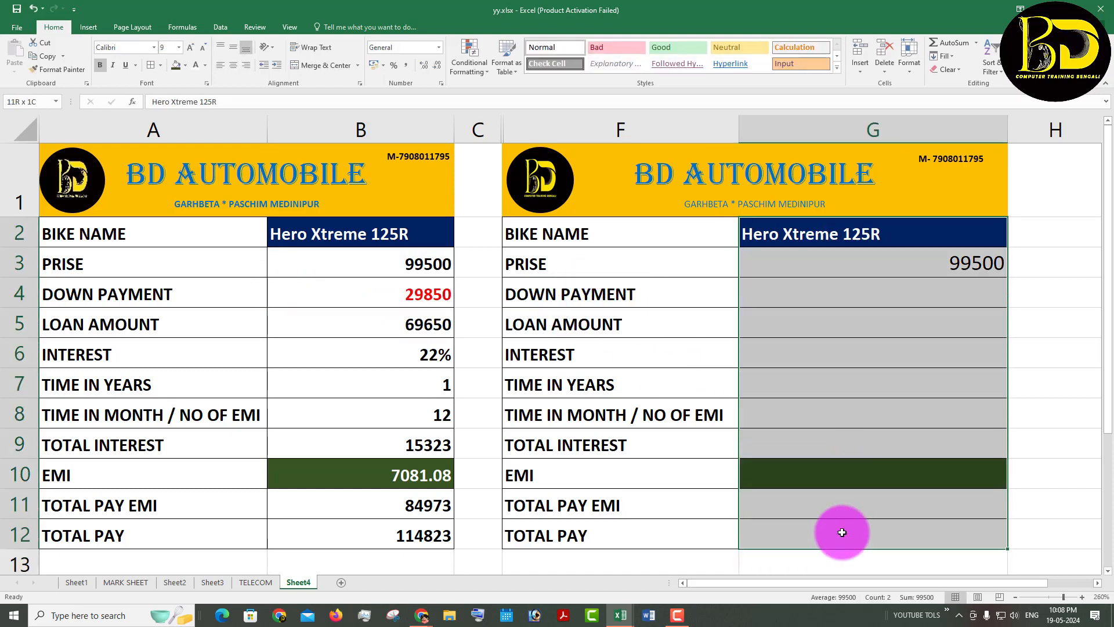
left_click(103, 67)
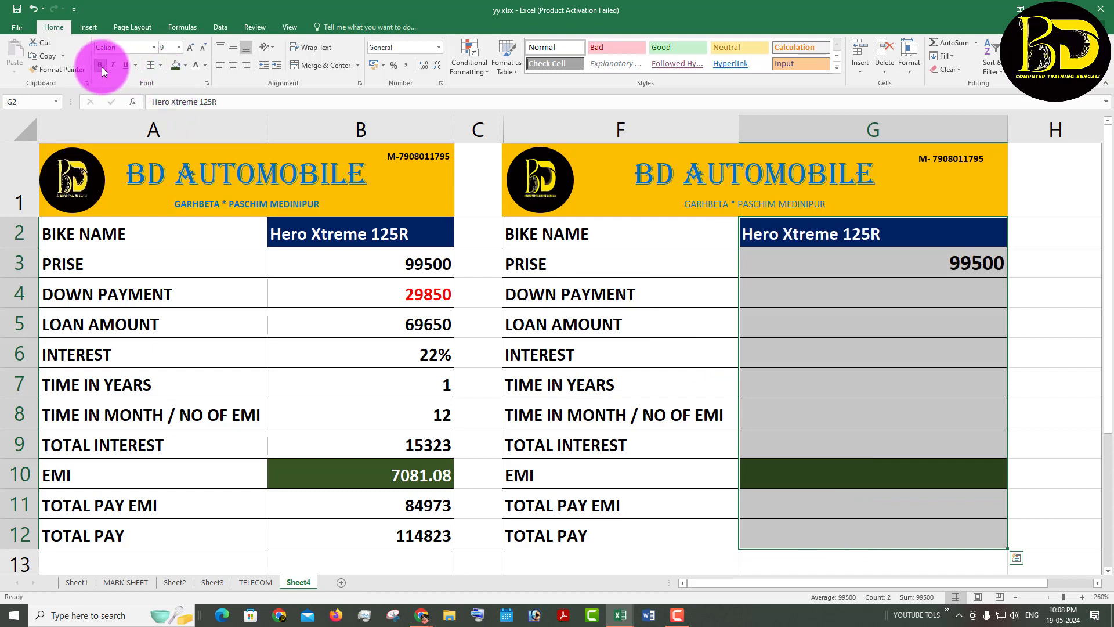
Step: Calculate the down payment in G4 as 30% of the price with the formula =G3*30%
left_click(830, 296)
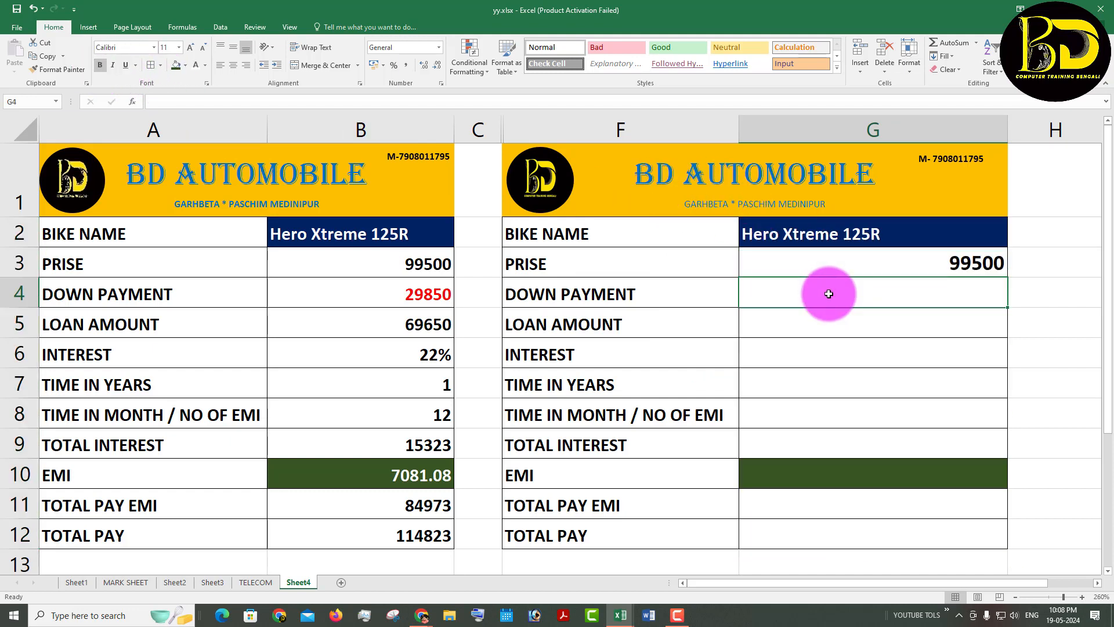
type("=")
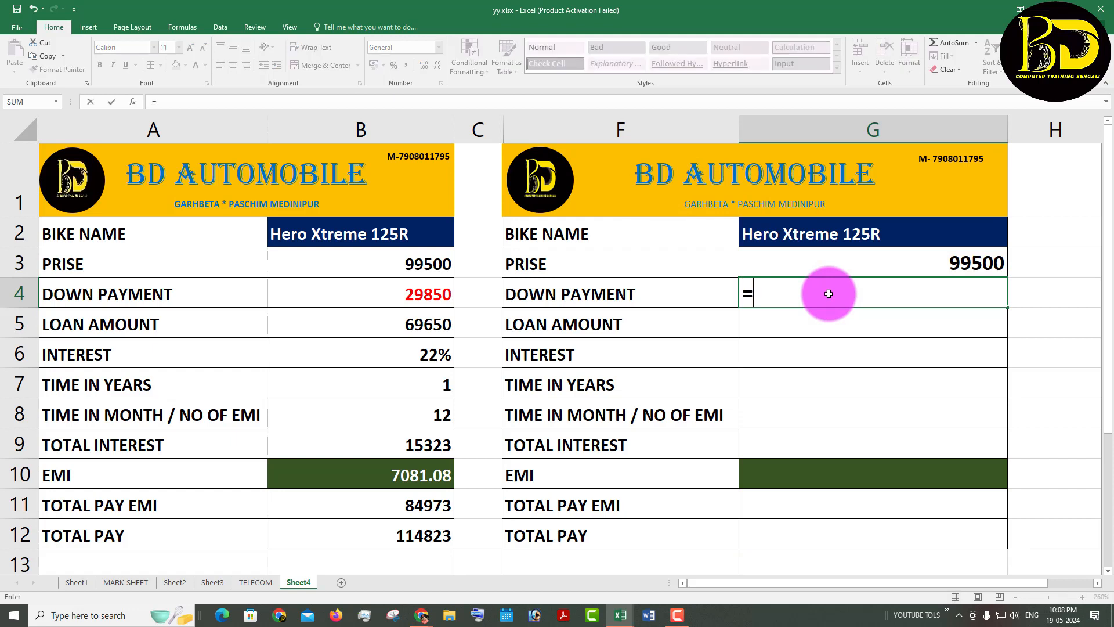
left_click(897, 259)
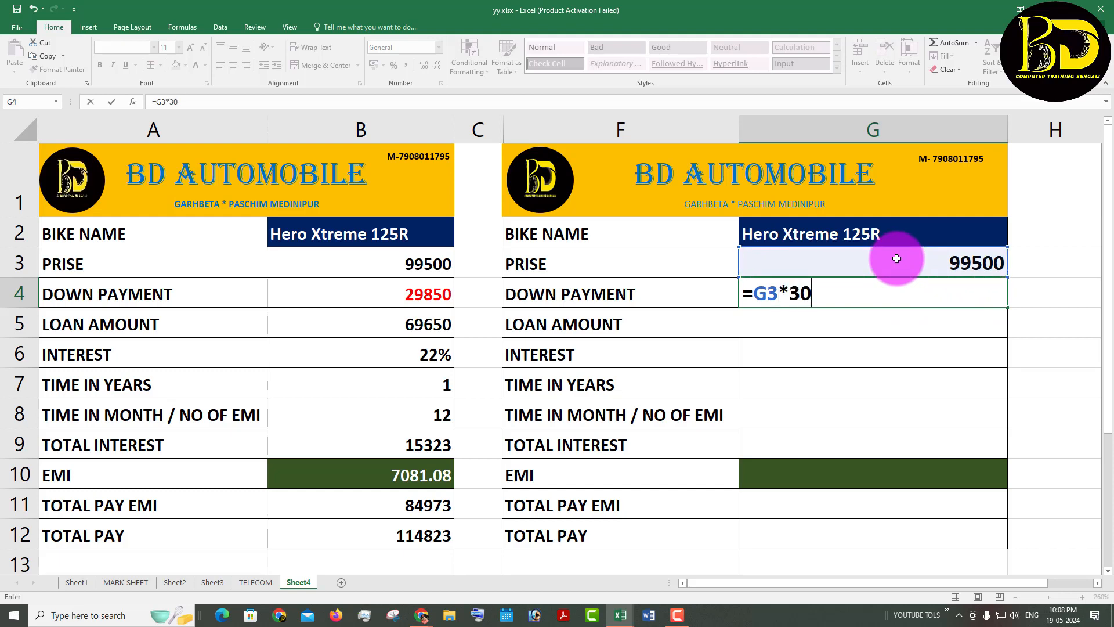
key("Return")
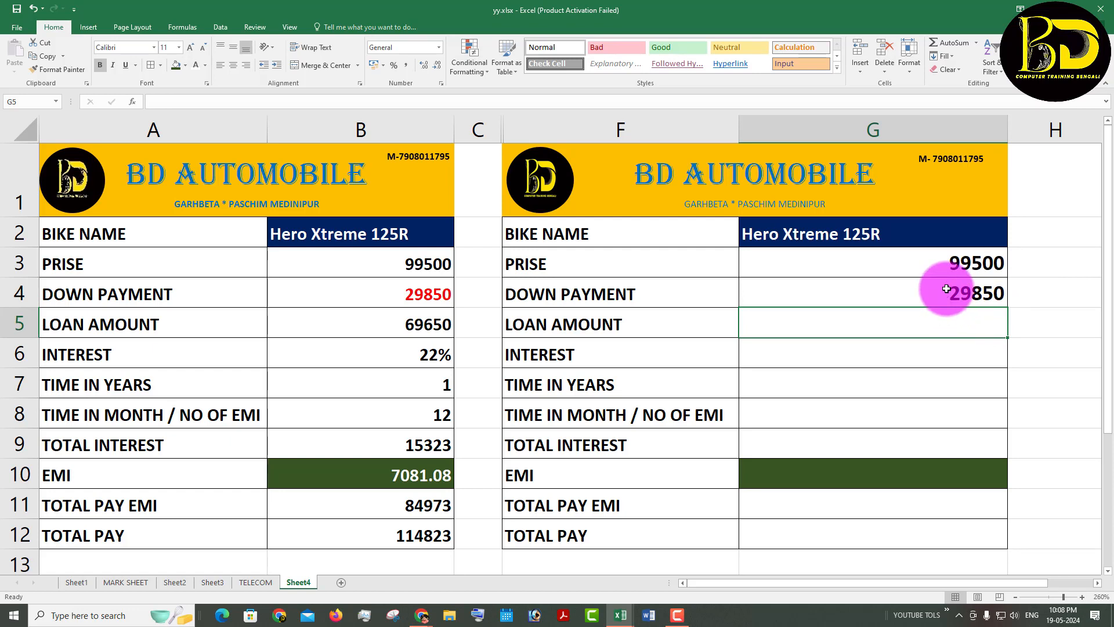
left_click(926, 294)
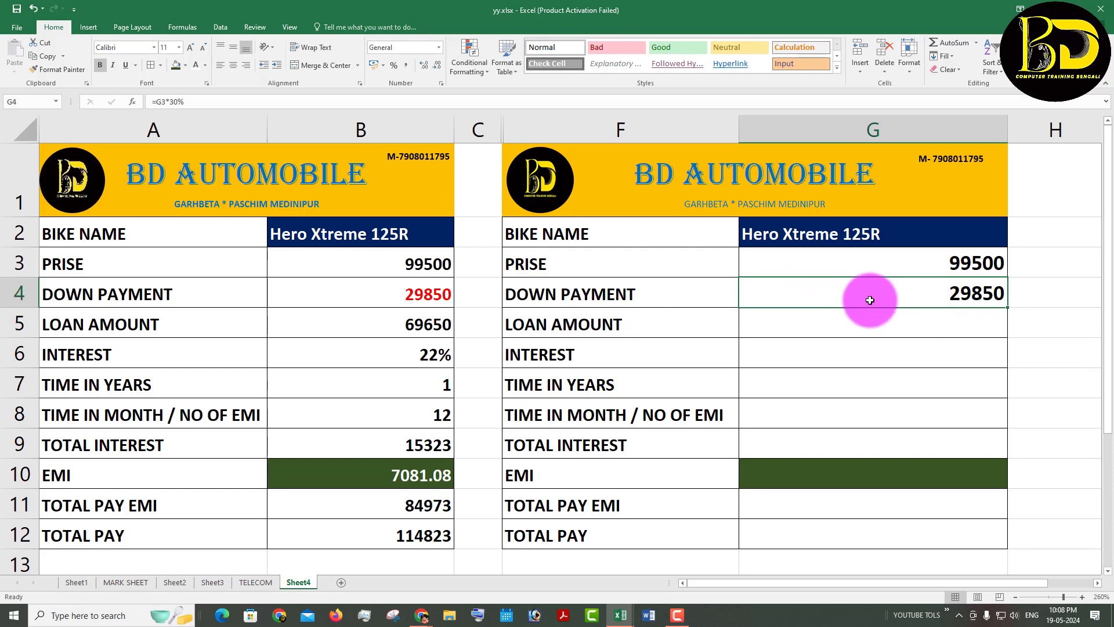
Step: Calculate the loan amount in G5 by subtracting the down payment from the price with =G3-G4
left_click(900, 331)
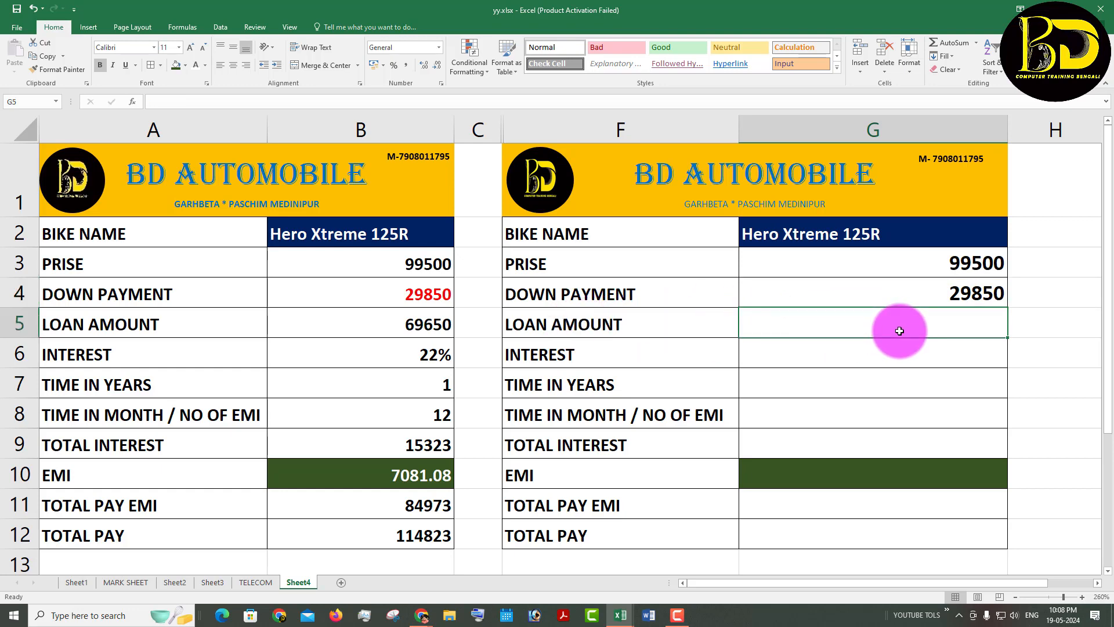
type("=")
left_click(950, 265)
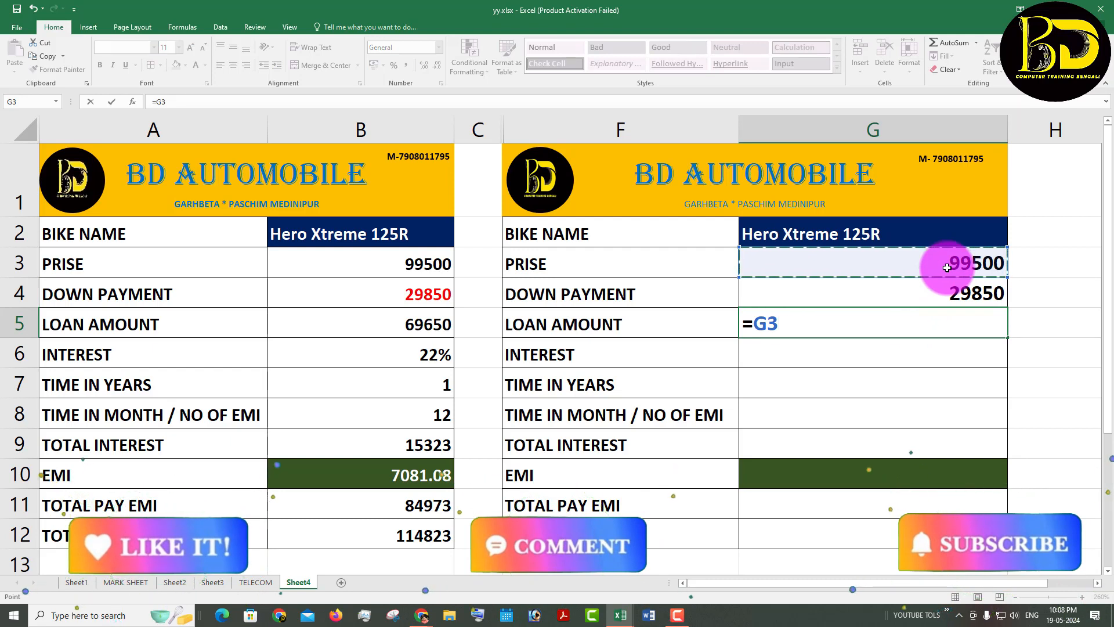
type("-")
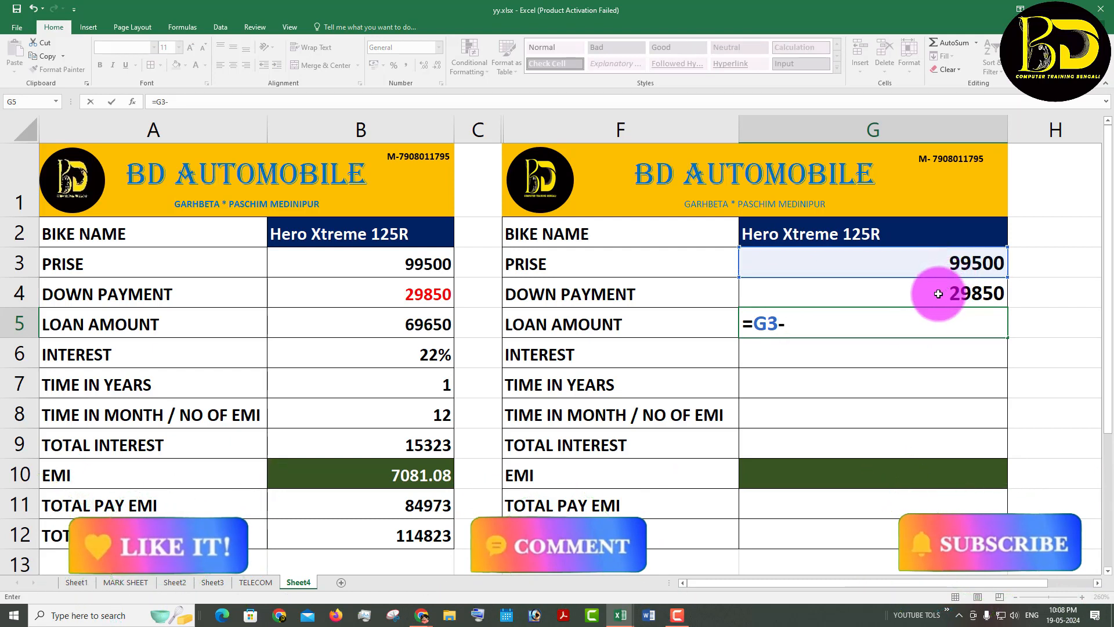
left_click(939, 294)
key("Return")
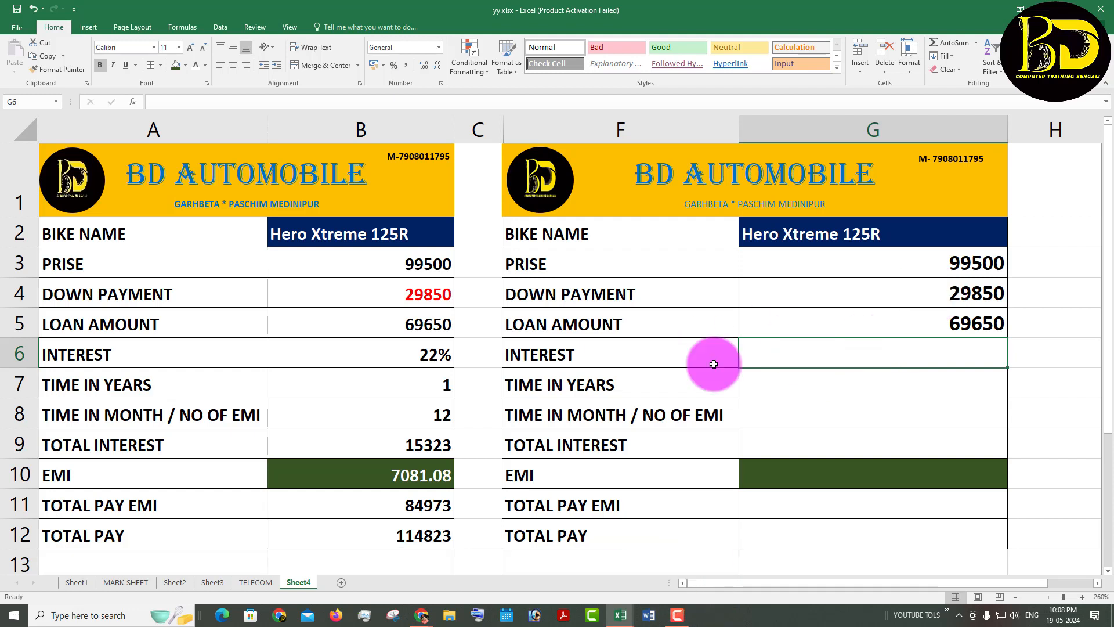
Step: Set the example's TIME IN YEARS in B7 to 3 to see how its interest rate responds
left_click(411, 380)
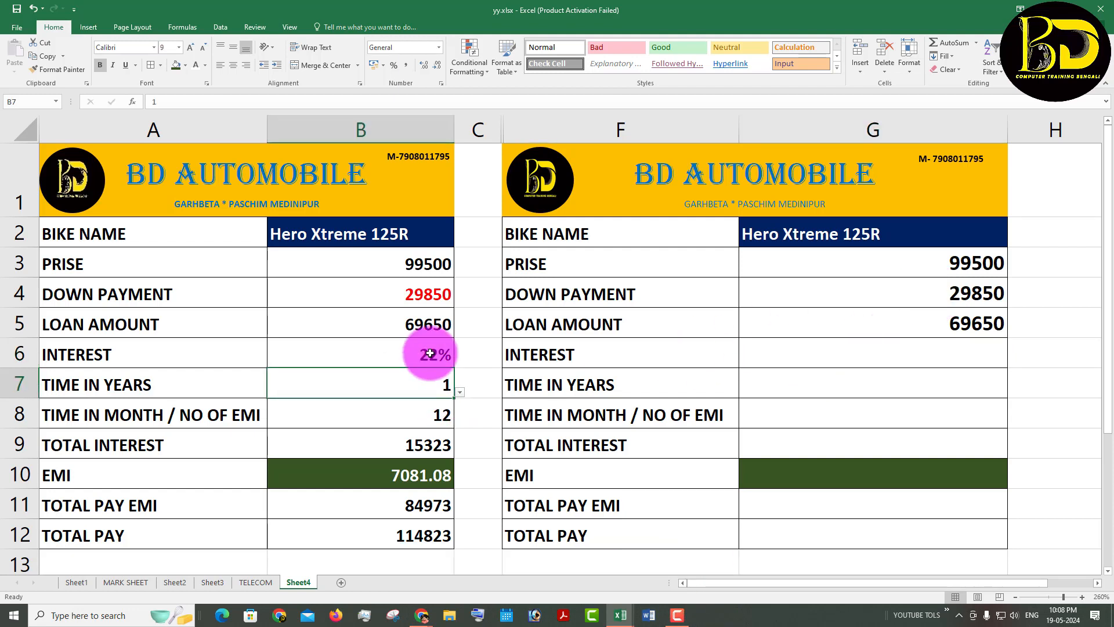
left_click(460, 393)
left_click(266, 446)
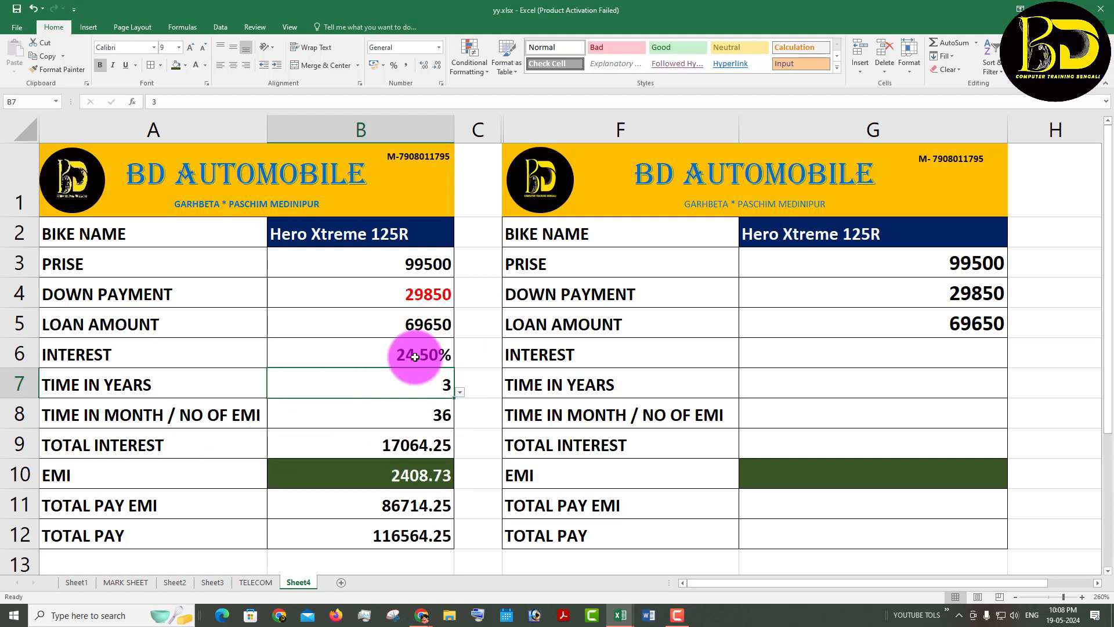
Step: Switch the example's TIME IN YEARS in B7 to 5, 3, 1 and back to 5 to compare the interest rates
left_click(460, 393)
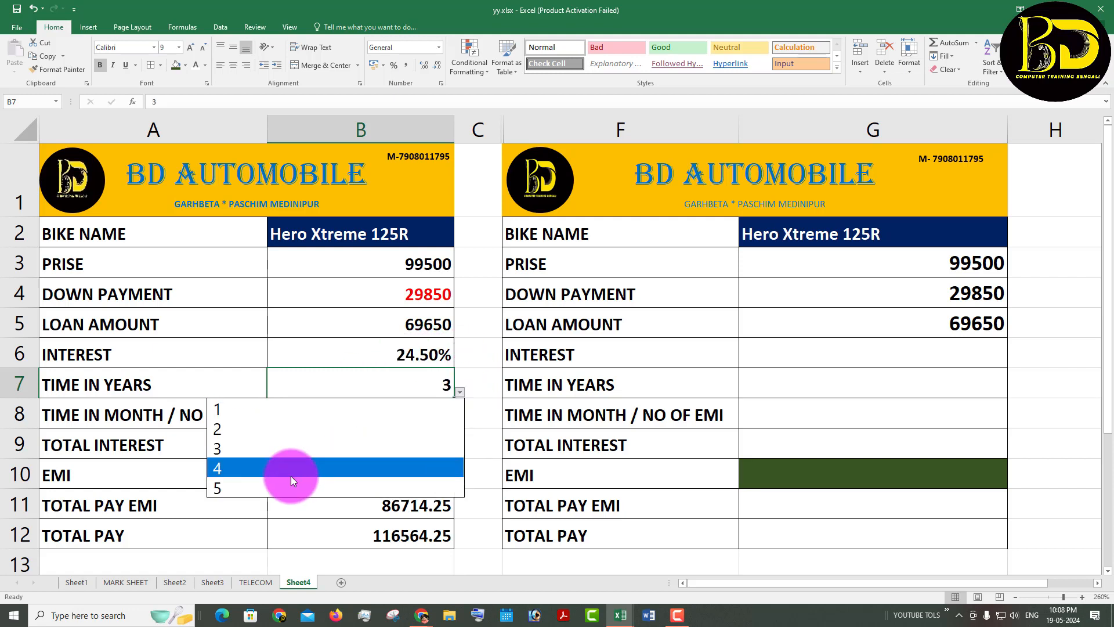
left_click(273, 486)
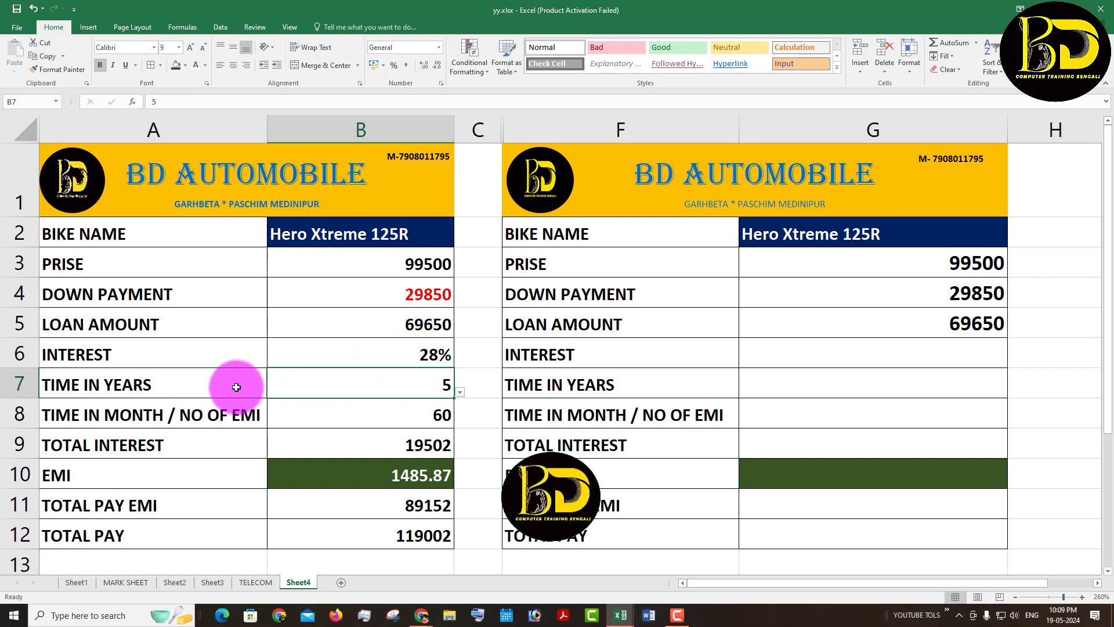
left_click(459, 392)
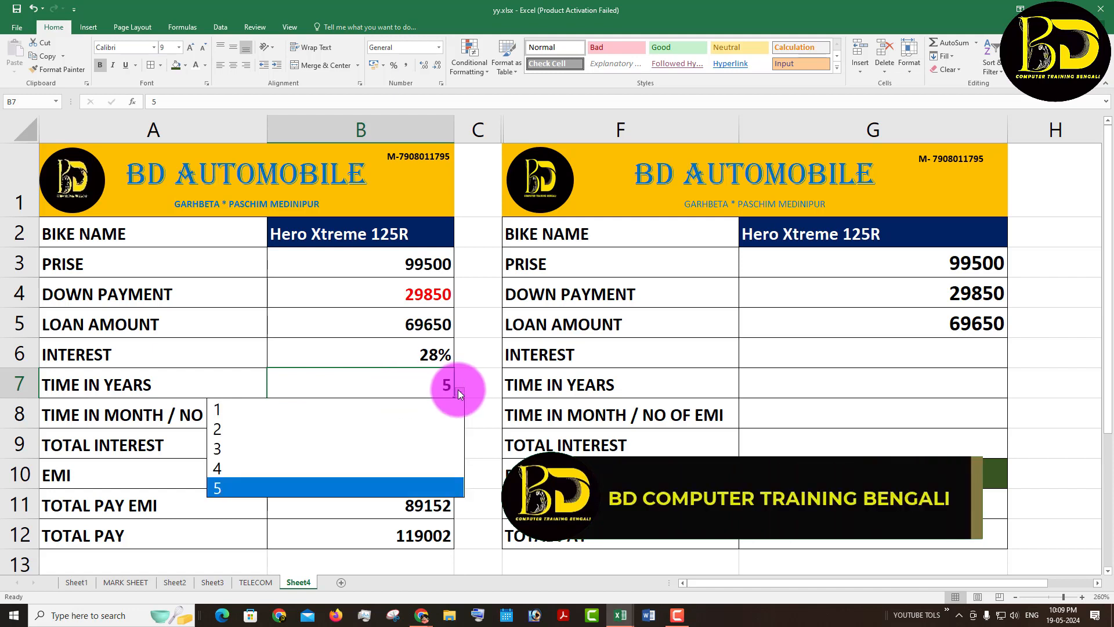
left_click(218, 450)
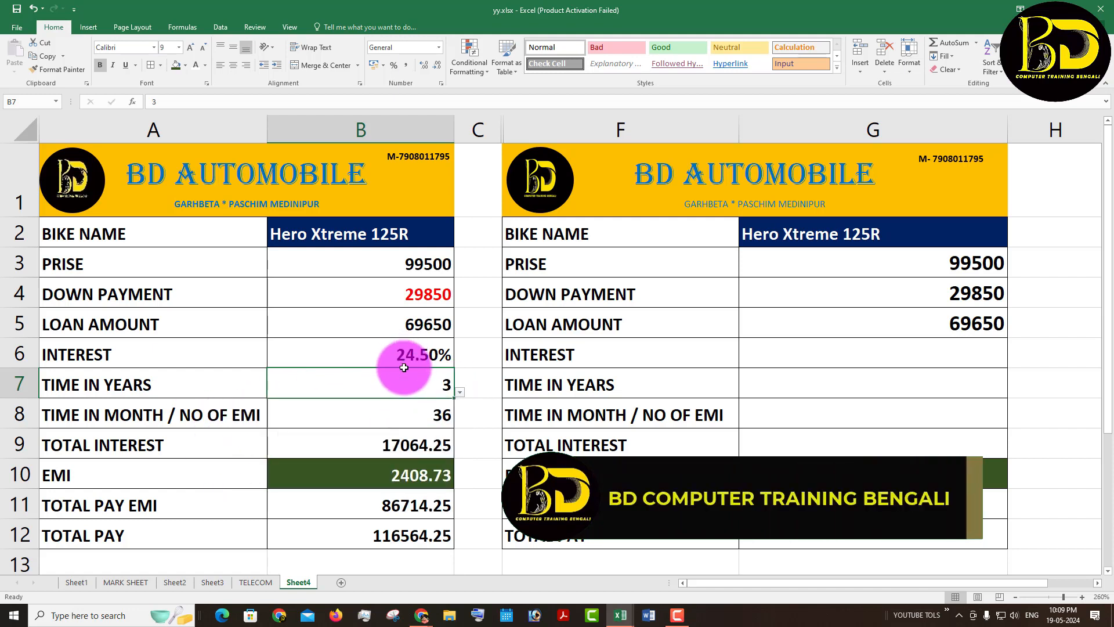
left_click(459, 392)
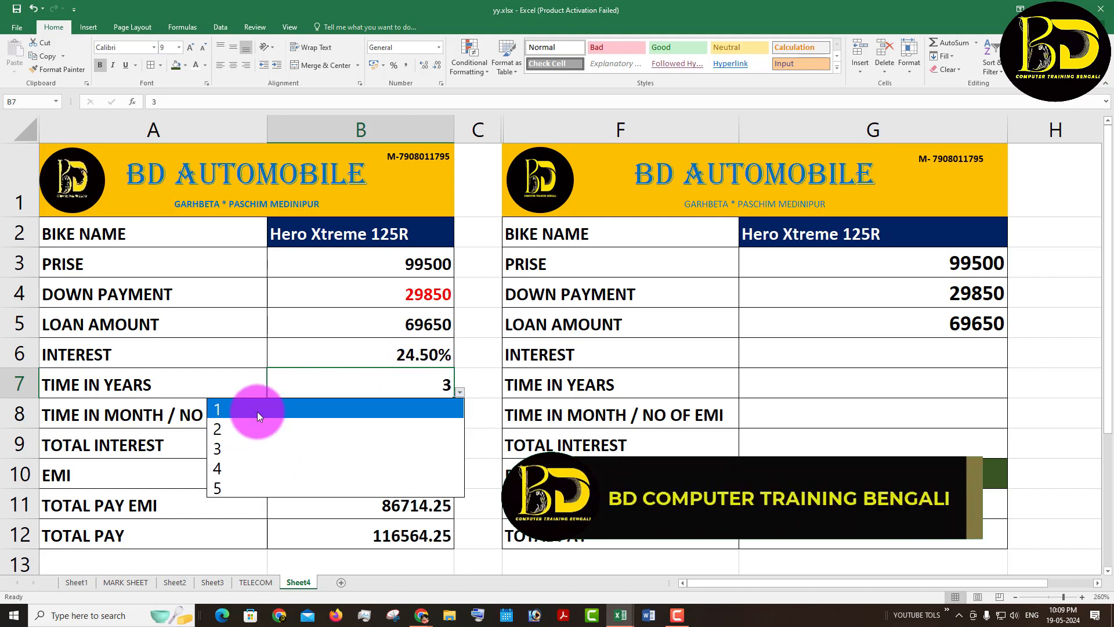
left_click(256, 410)
left_click(459, 392)
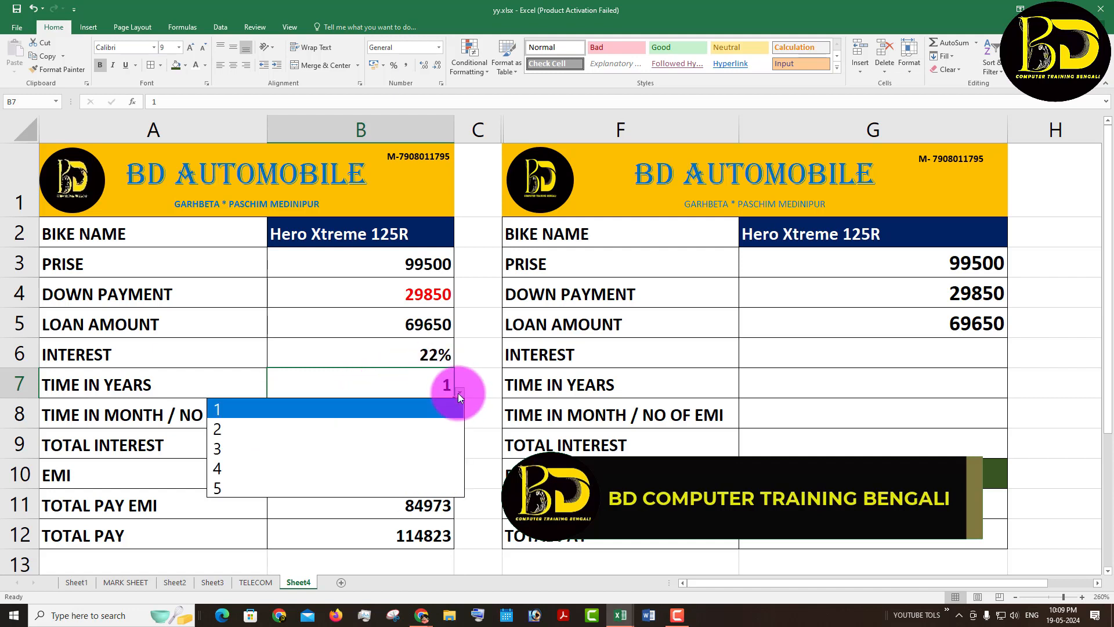
left_click(302, 486)
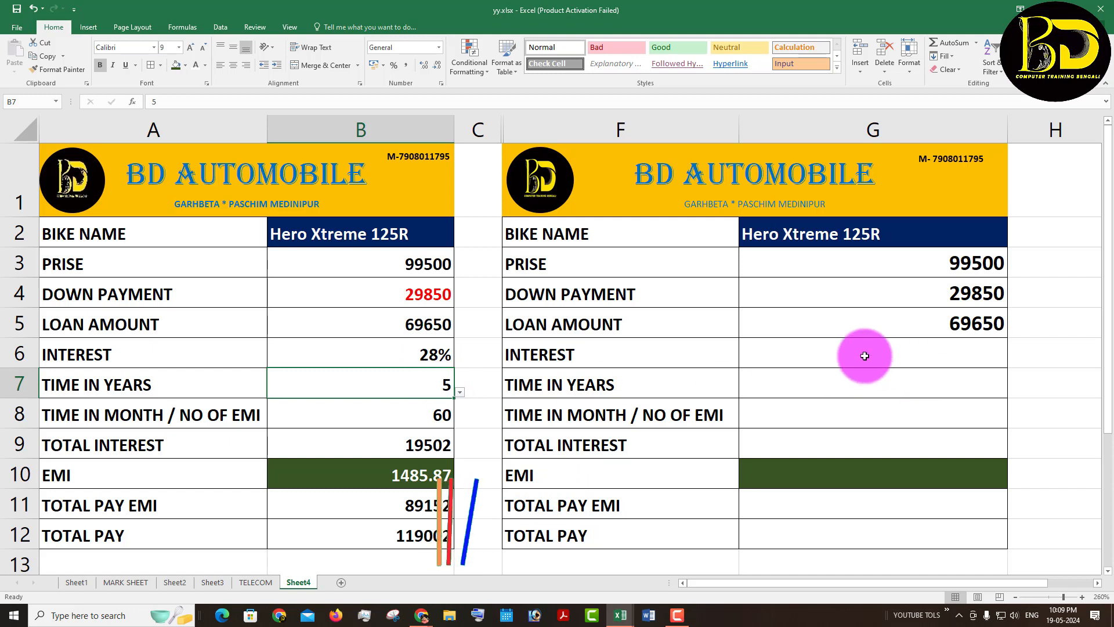
Step: Check the example's interest formula in B6 and begin the INTEREST formula in G6 with =IF(G7>=5,"28%",
double_click(411, 360)
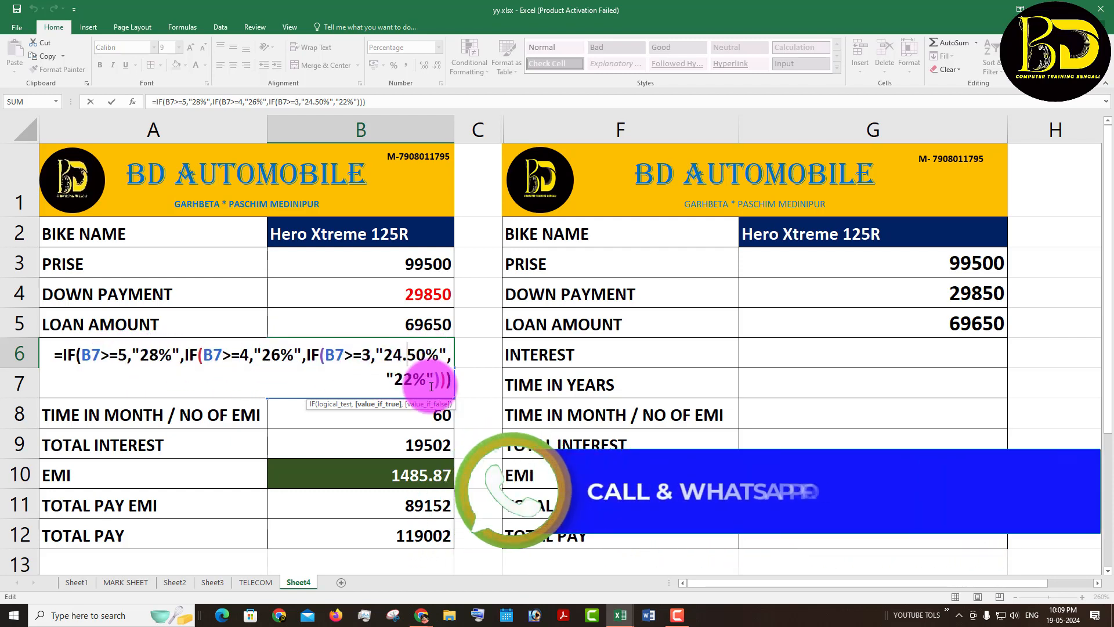
key("Return")
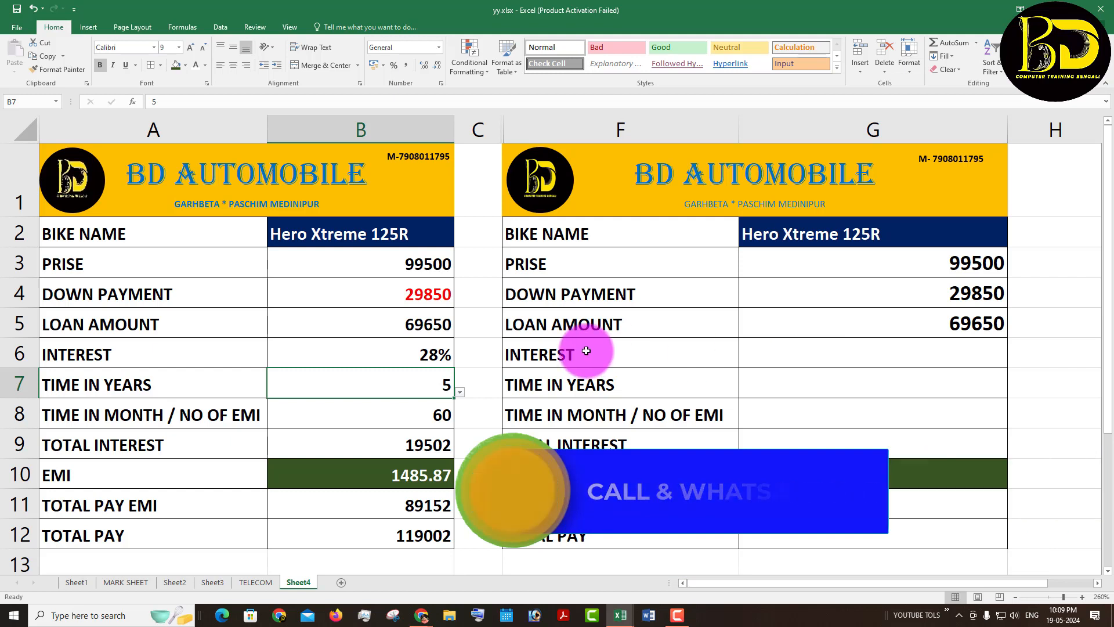
left_click(845, 359)
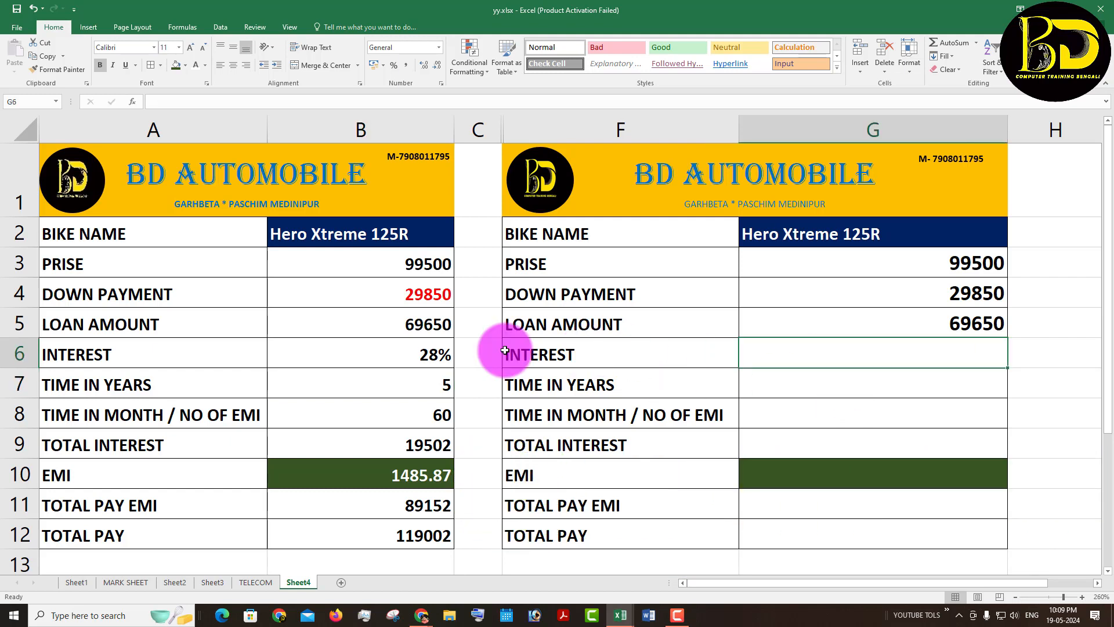
type("=I")
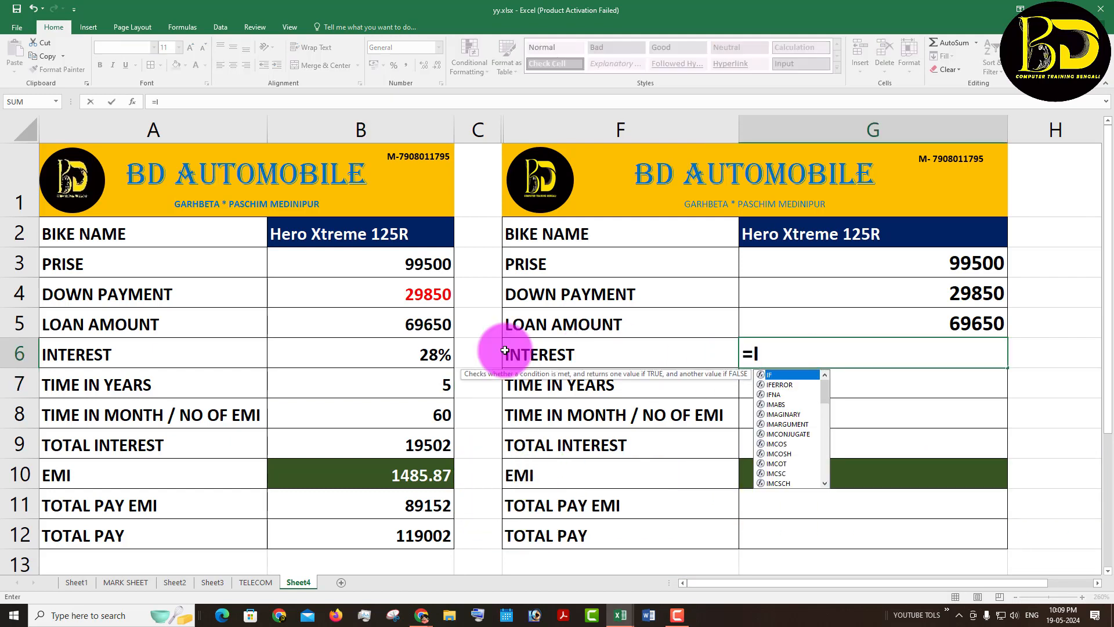
type("F(")
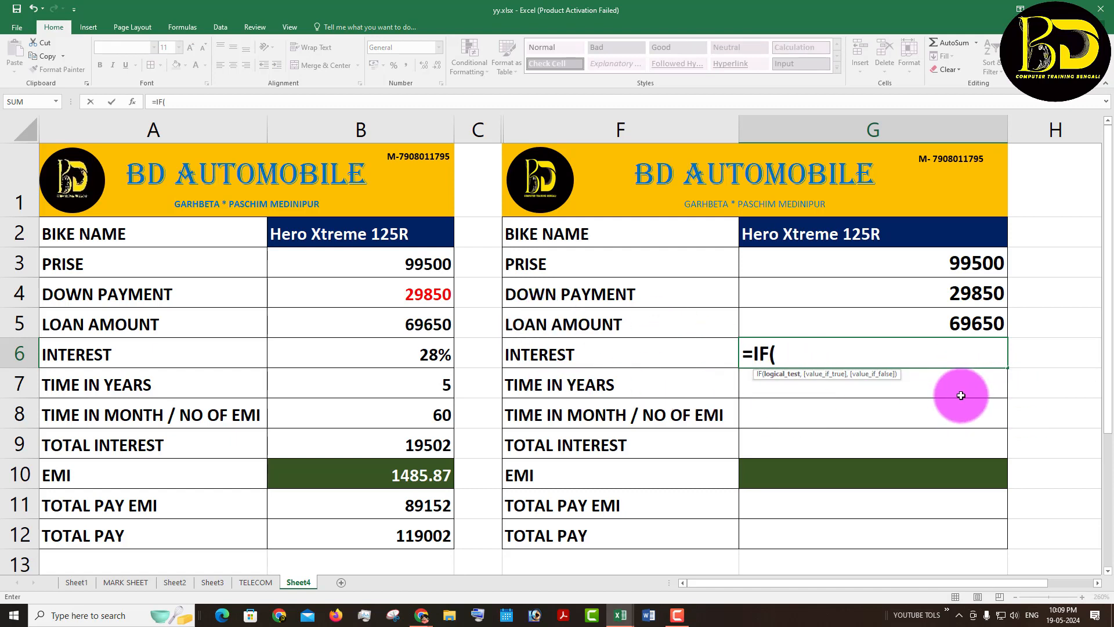
left_click(928, 388)
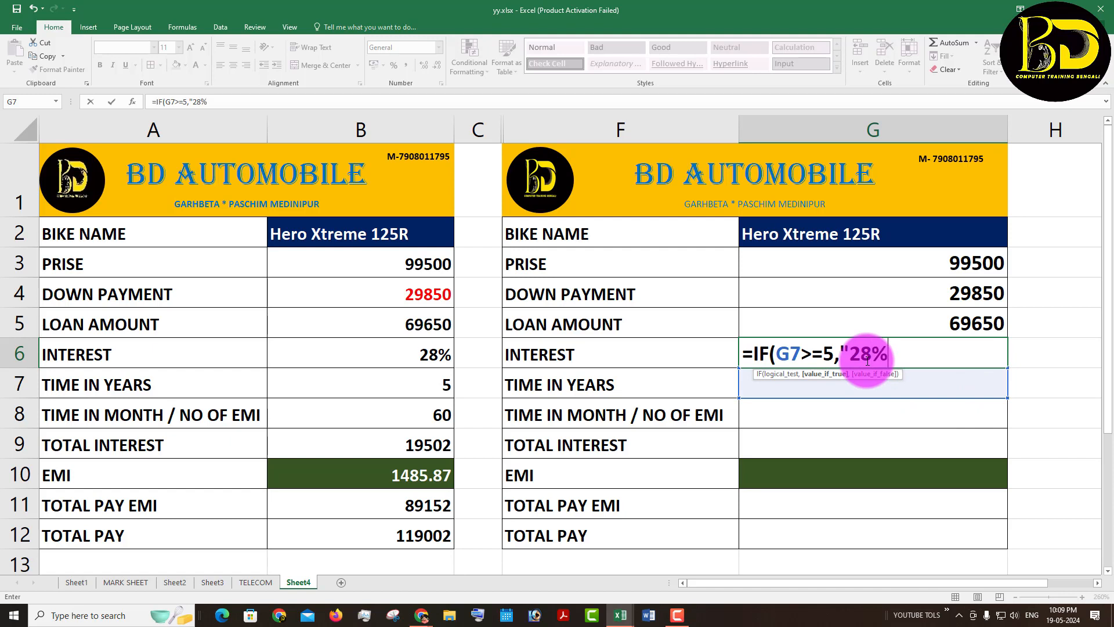
type("M")
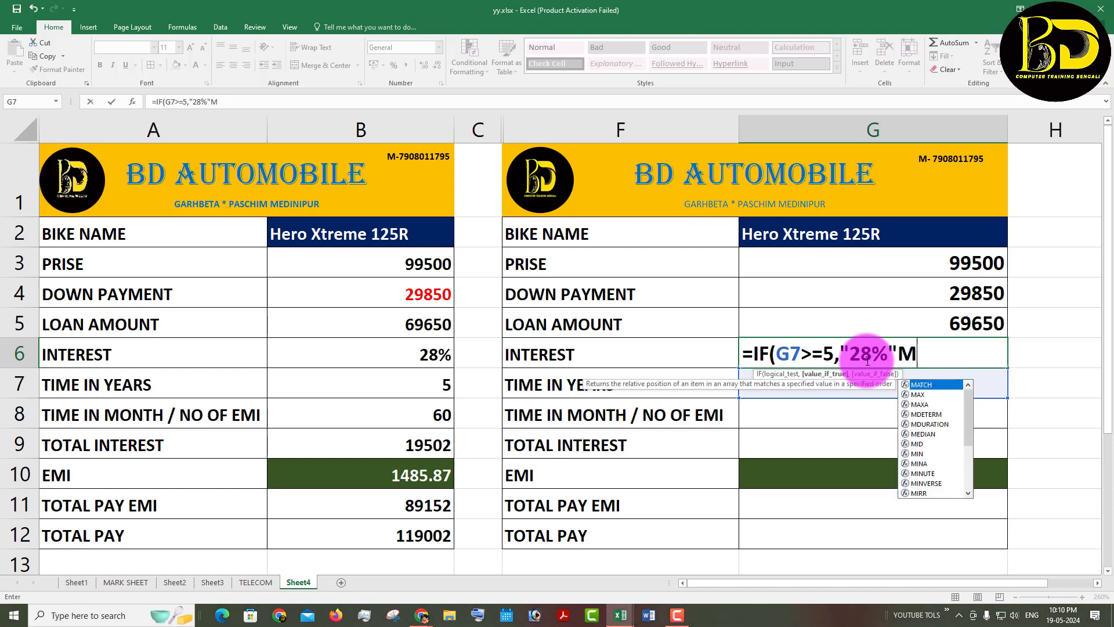
key("BackSpace")
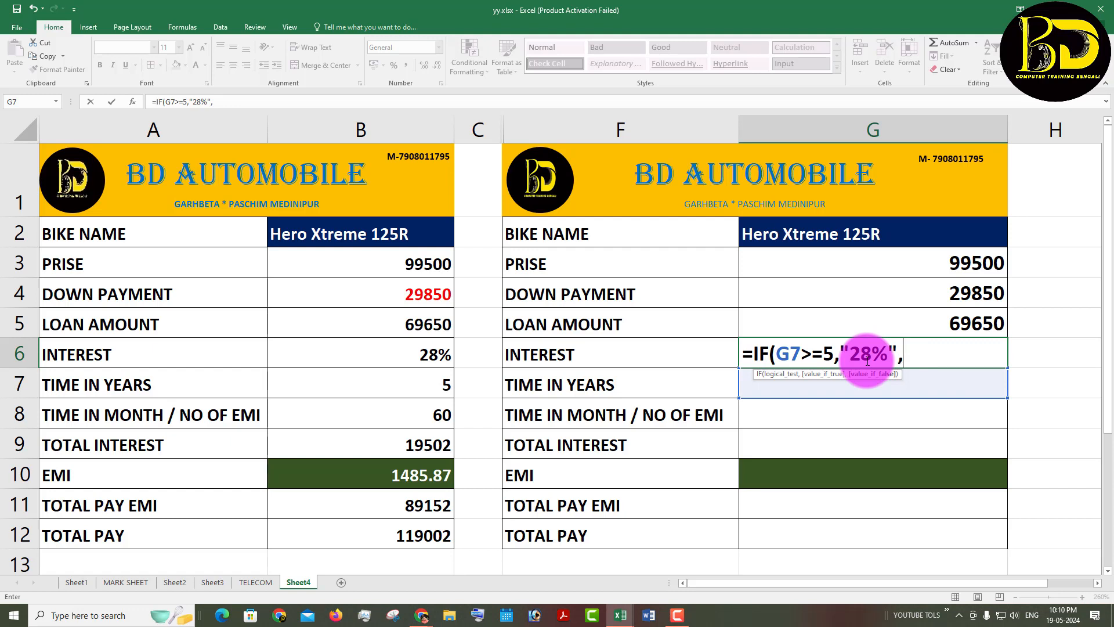
Step: Nest a second condition in the G6 formula that gives 26% for four or more years: IF(G7>=4,"26%",
type("IF(")
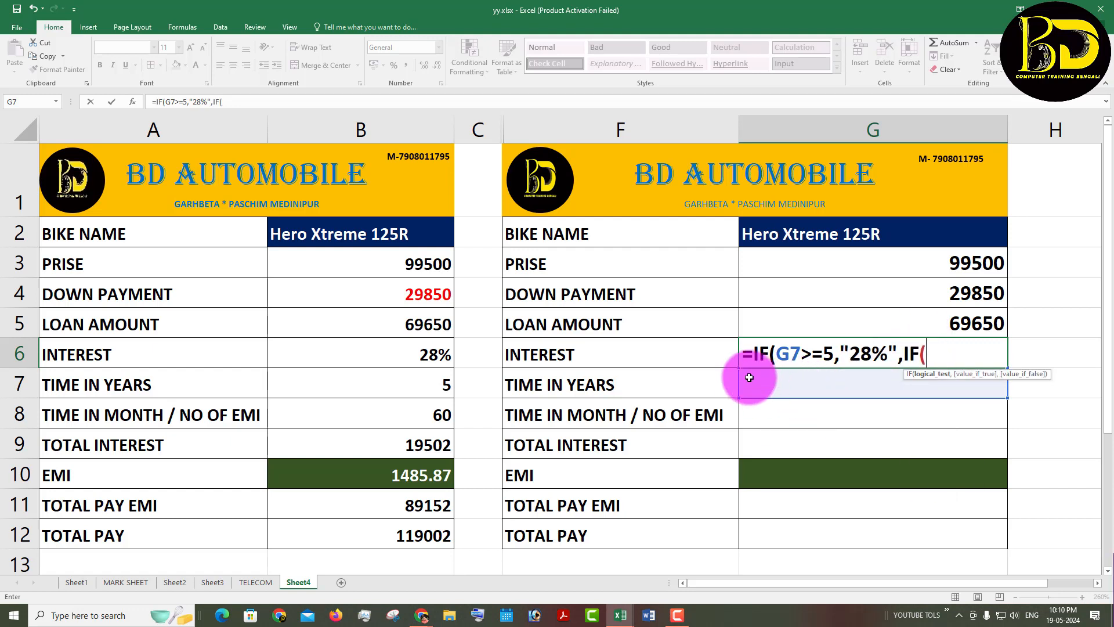
left_click(766, 385)
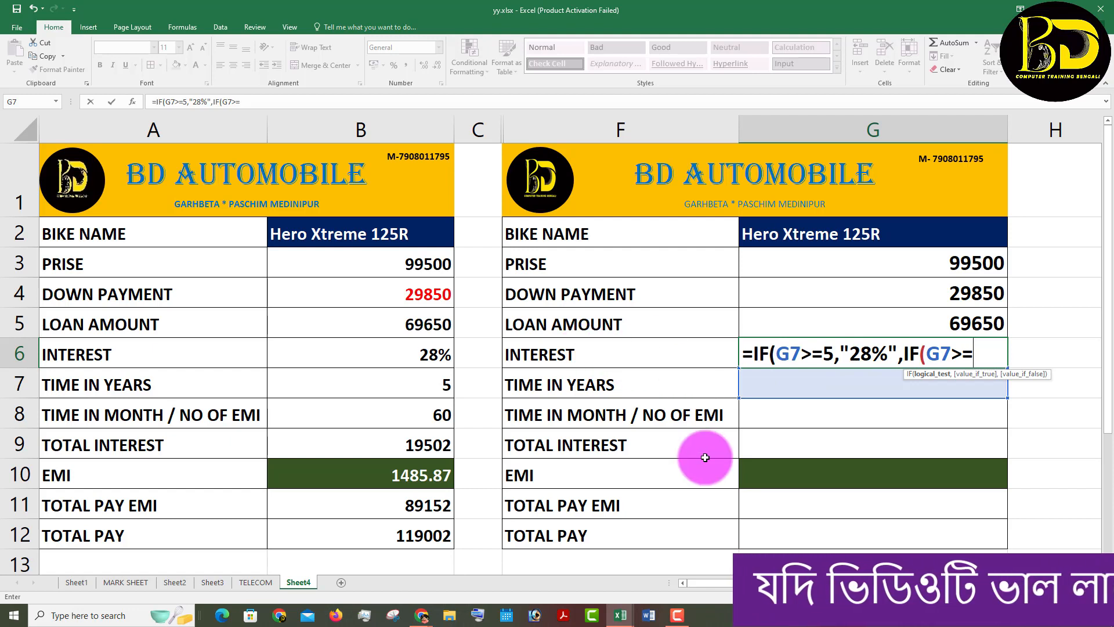
type("\"26")
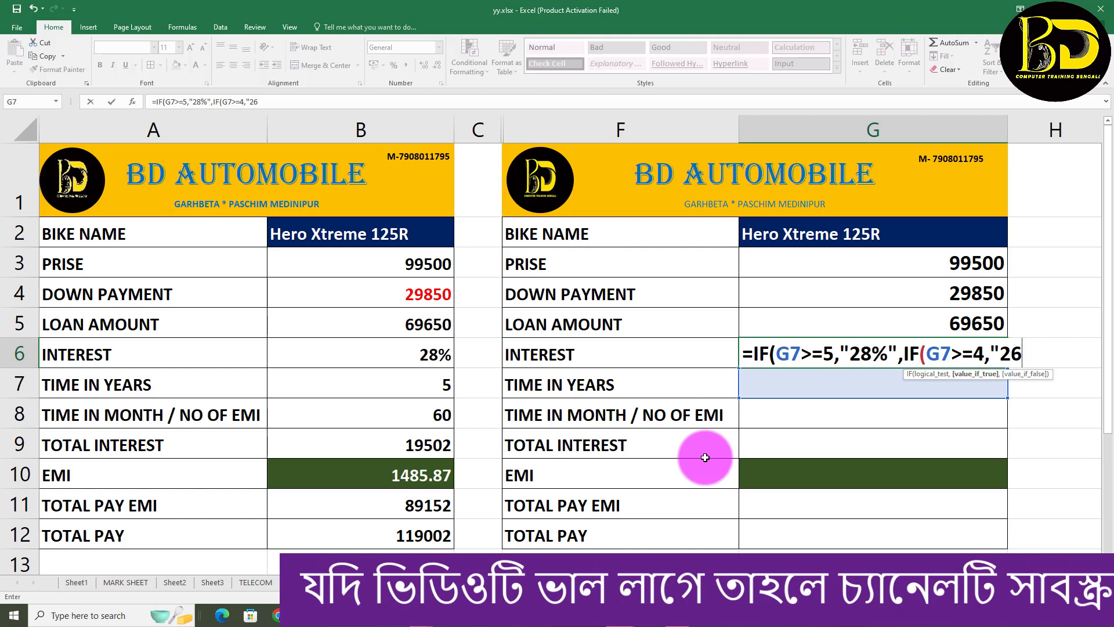
type("%\",")
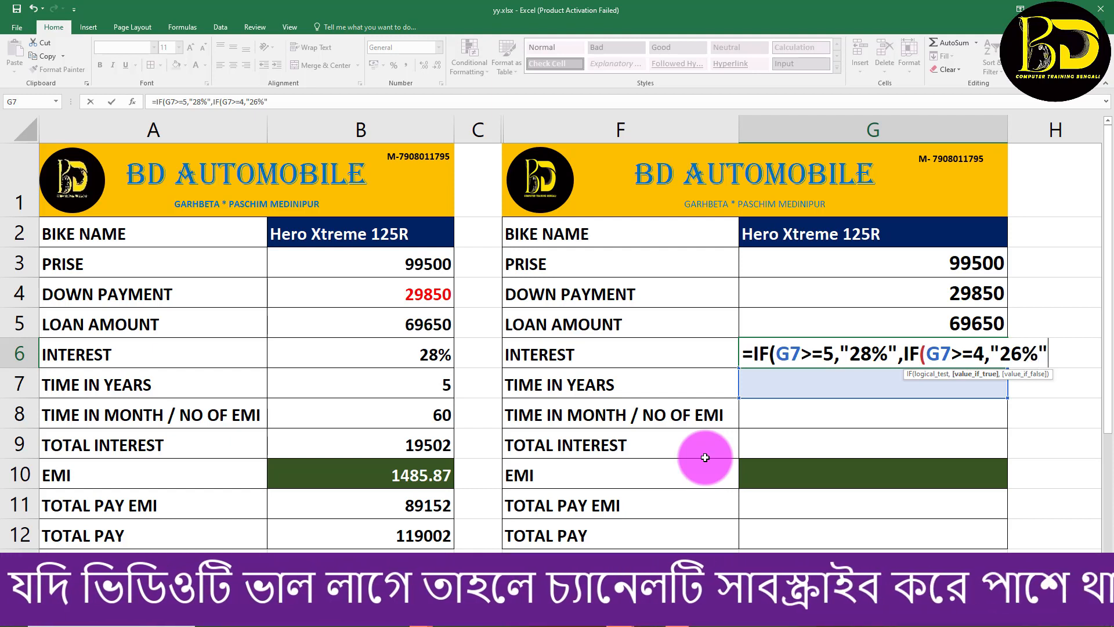
Step: Nest a third condition in the G6 formula that gives 24.50% for three or more years: IF(G7>=3,"24.50%",
type("IF")
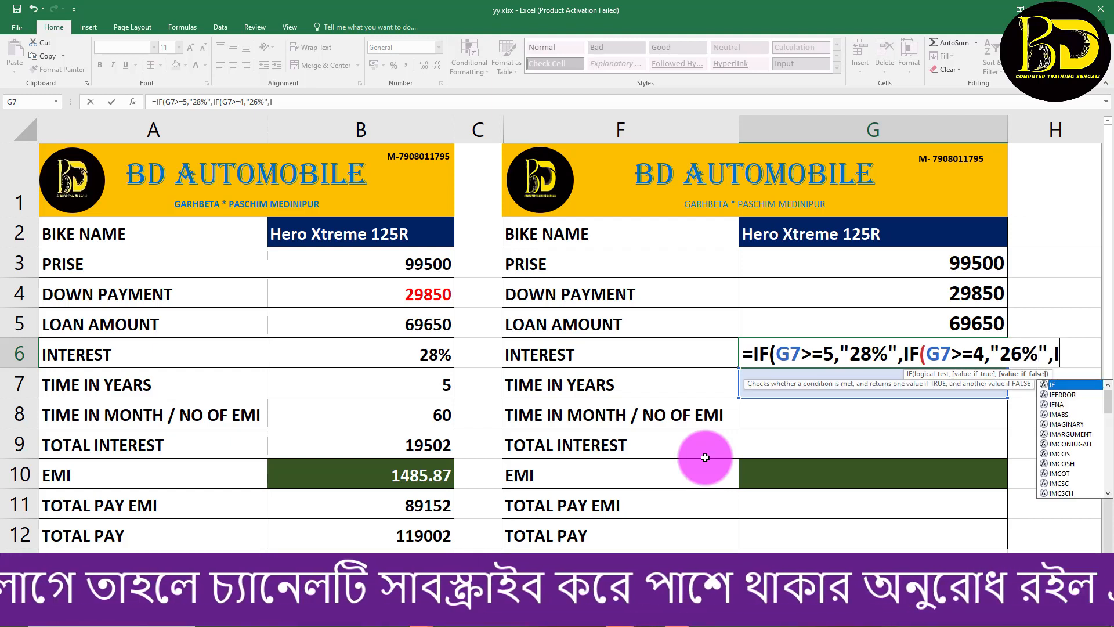
type("(")
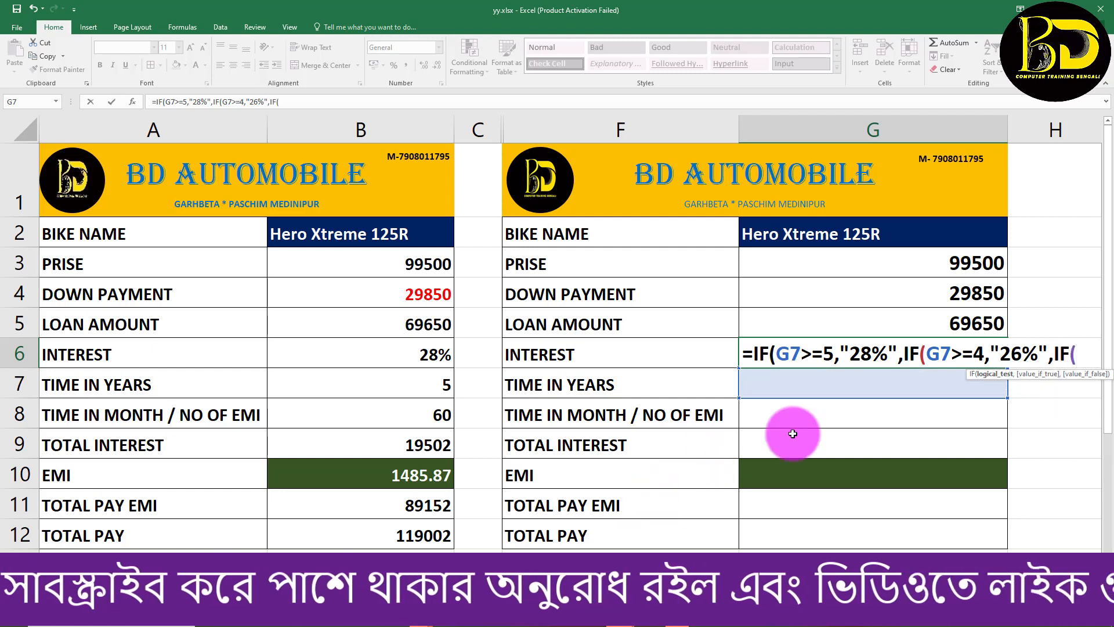
left_click(789, 382)
type(">=")
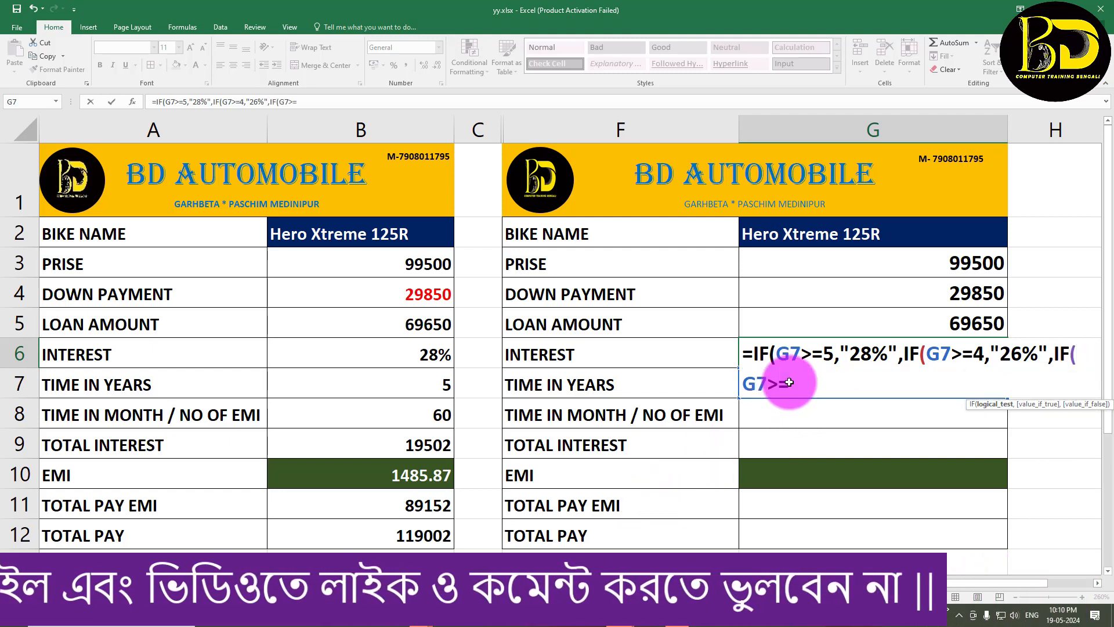
type("3,")
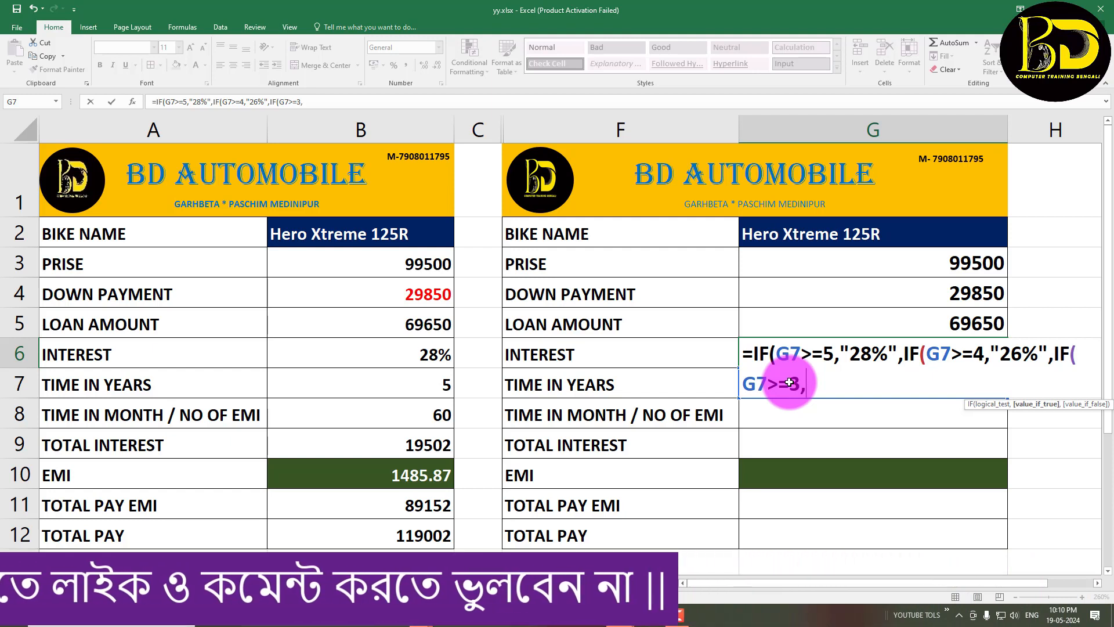
type("\"24.50")
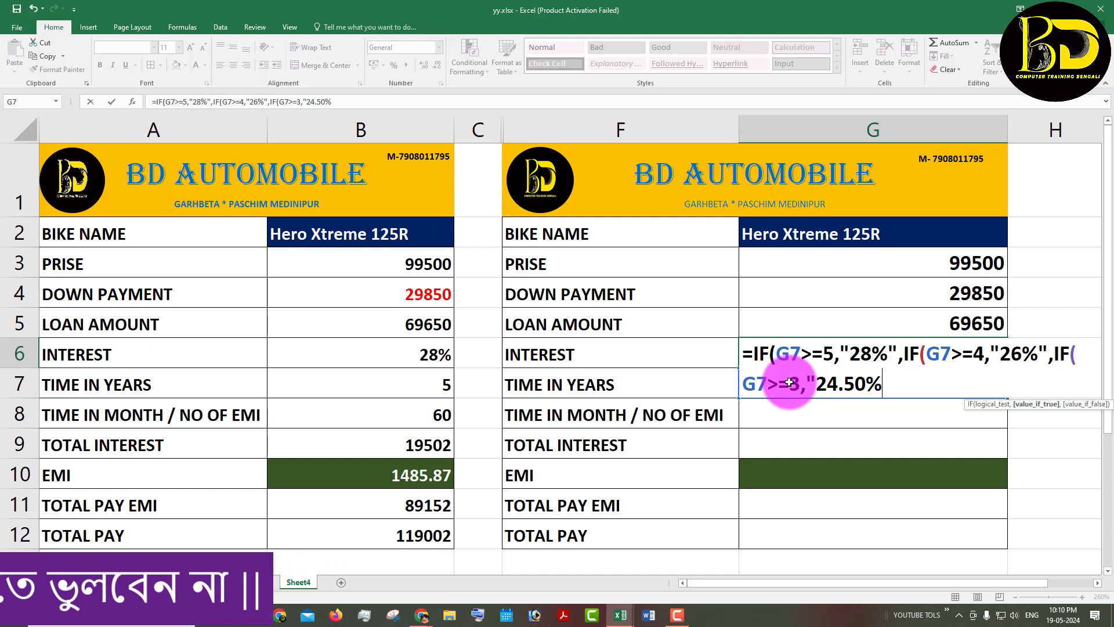
type("%\"M")
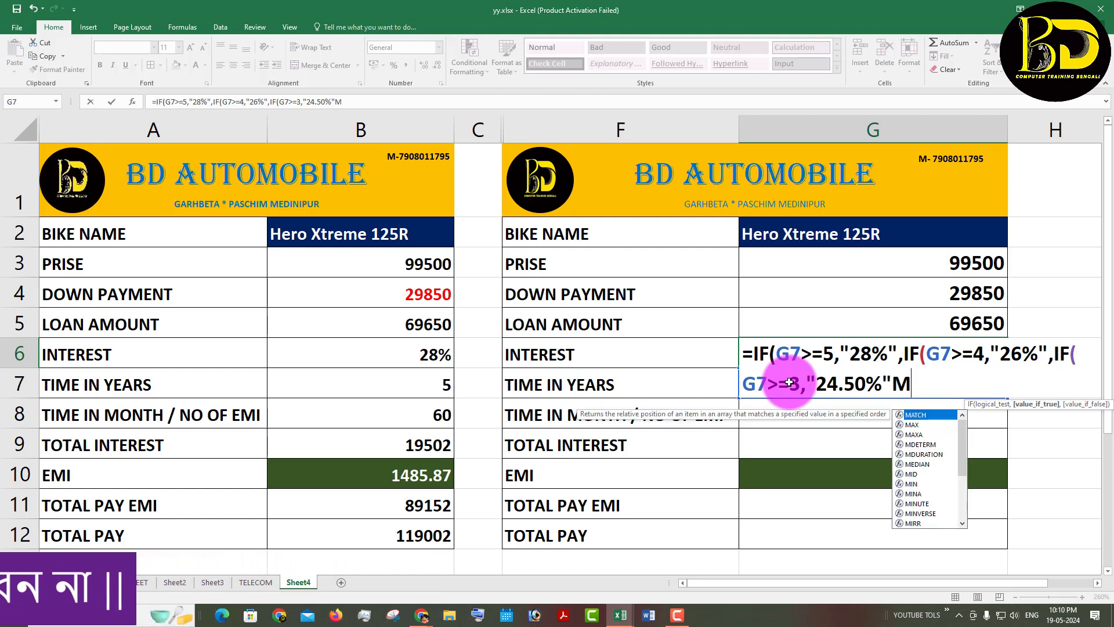
key("BackSpace")
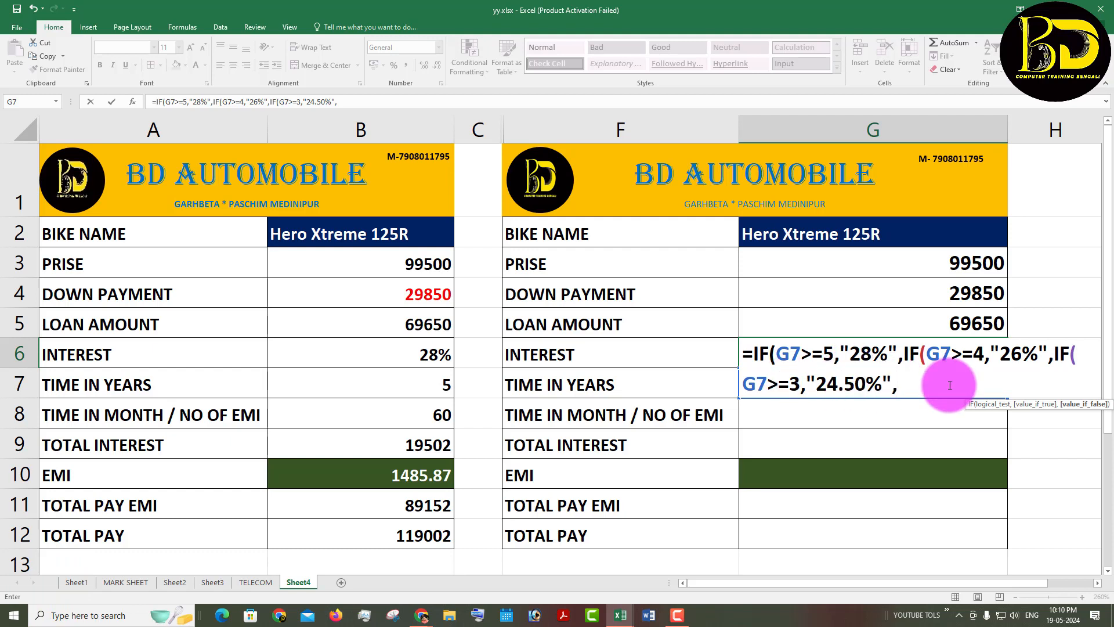
Step: Complete the G6 interest formula with "22%" as the fallback rate and close all three IF functions
type("\"")
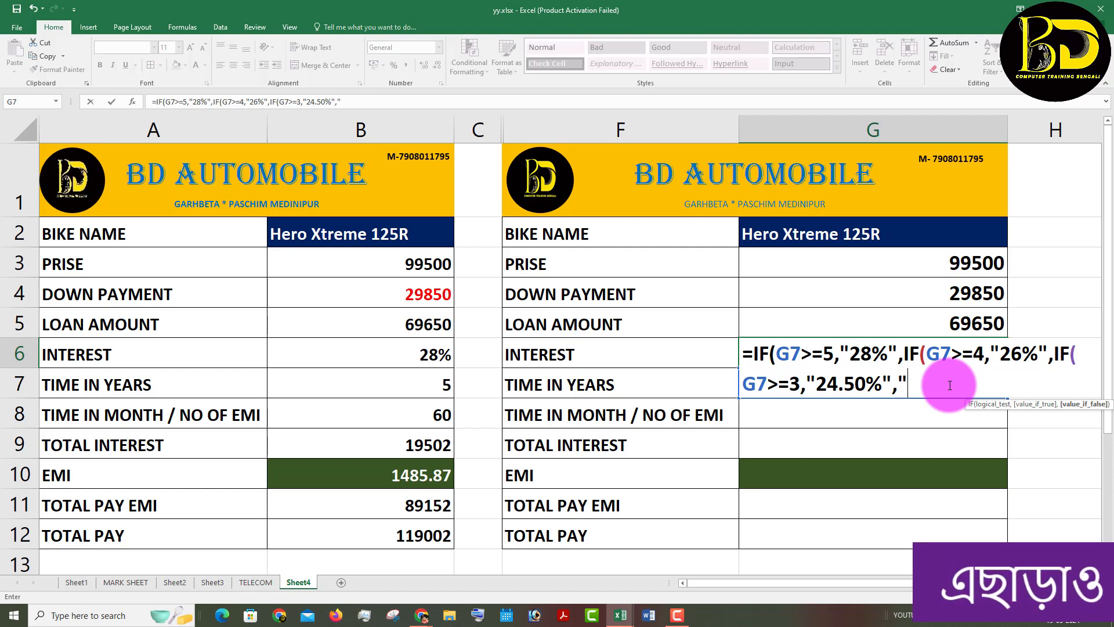
type("22")
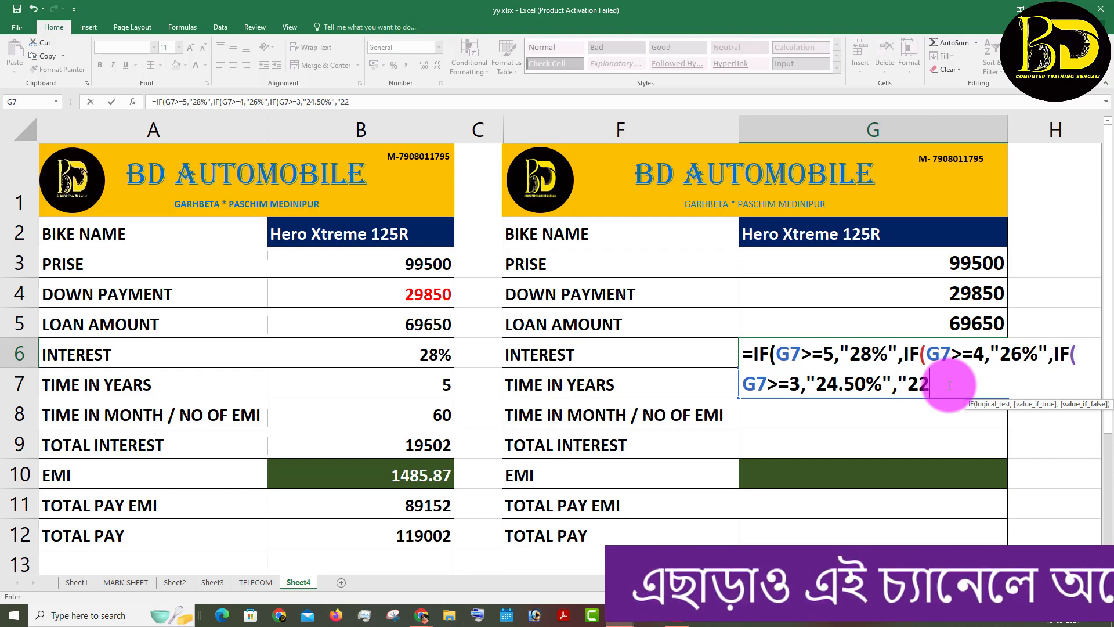
type("%\"")
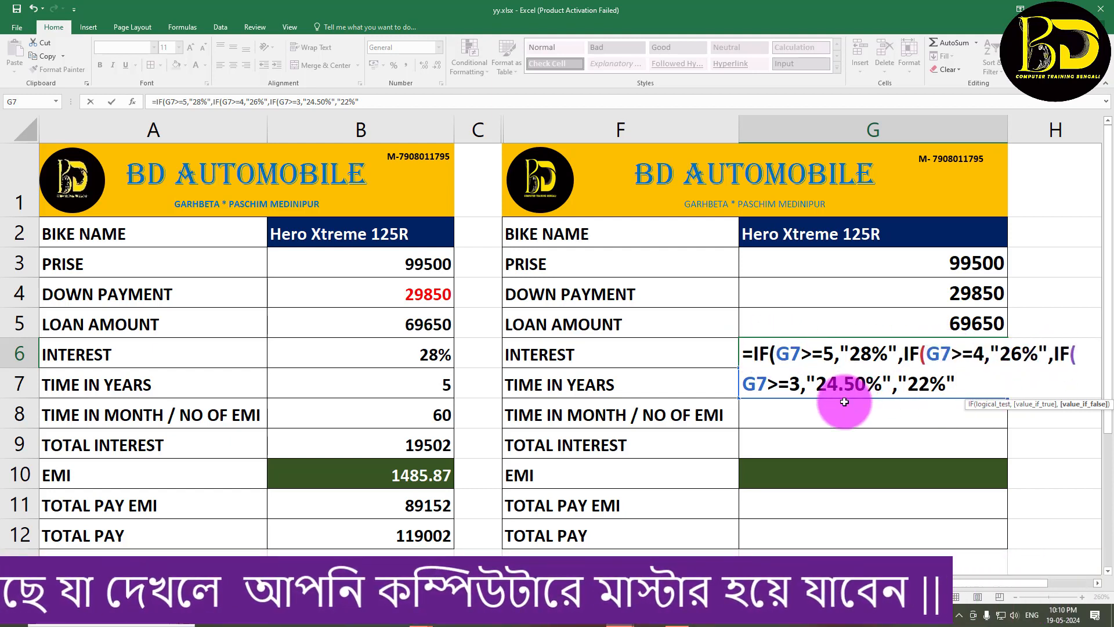
type(")))")
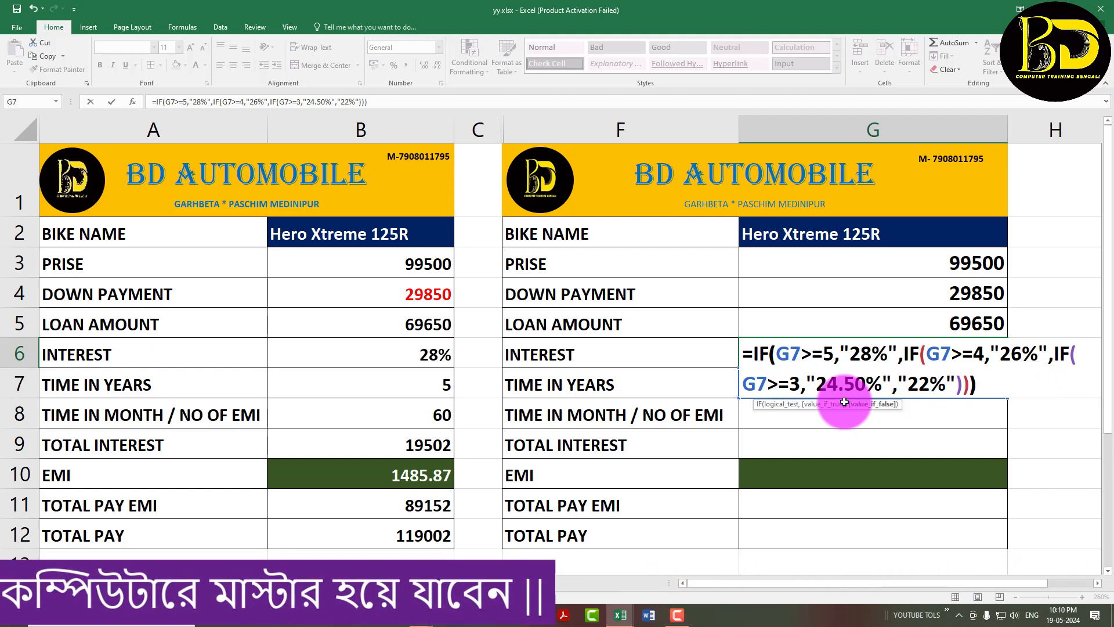
key("Return")
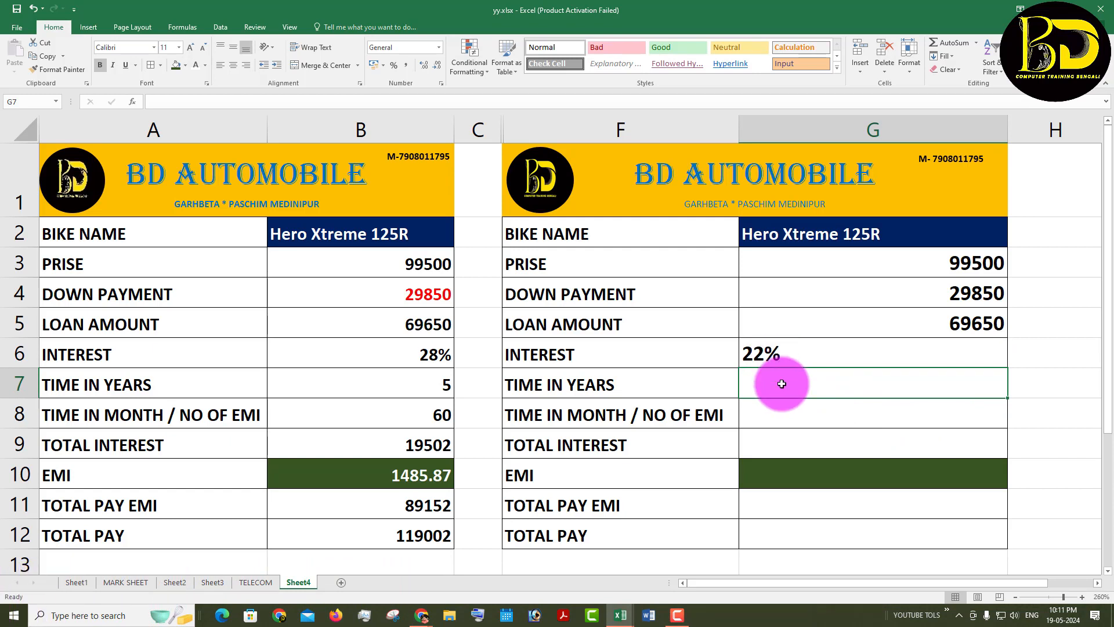
Step: Review the G6 interest formula and test it by entering 3 and then 5 as the TIME IN YEARS in G7
double_click(783, 353)
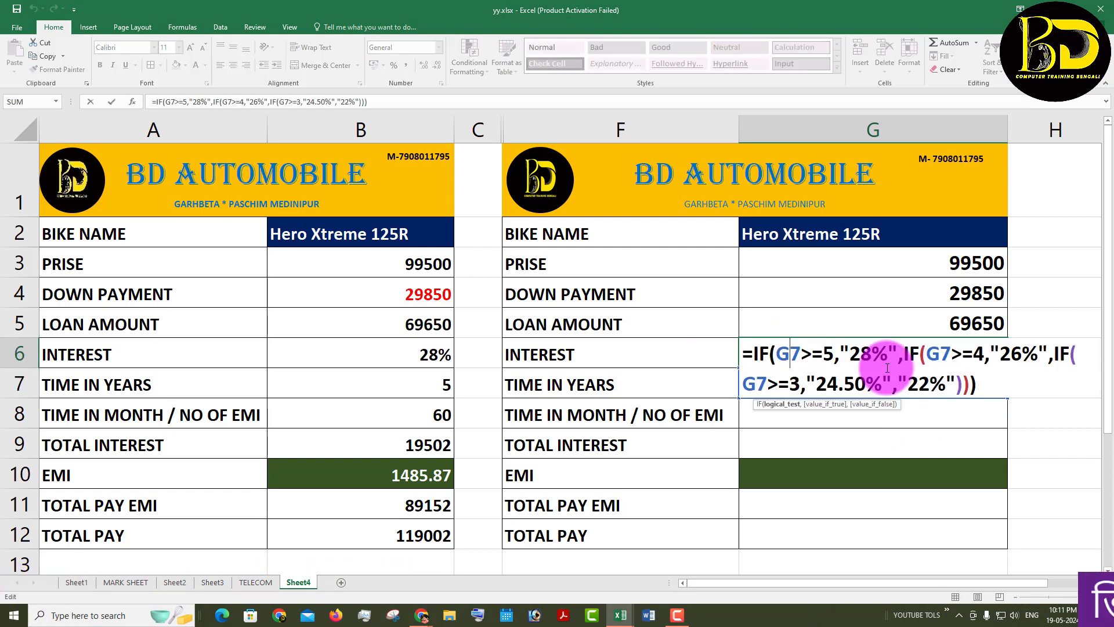
key("Return")
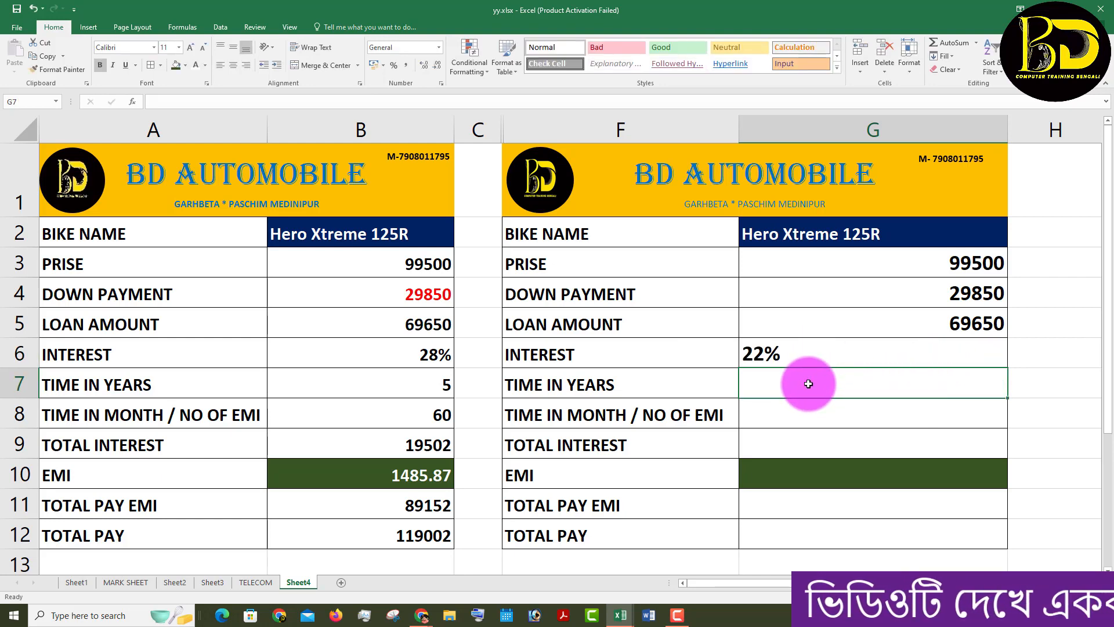
type("3")
key("Return")
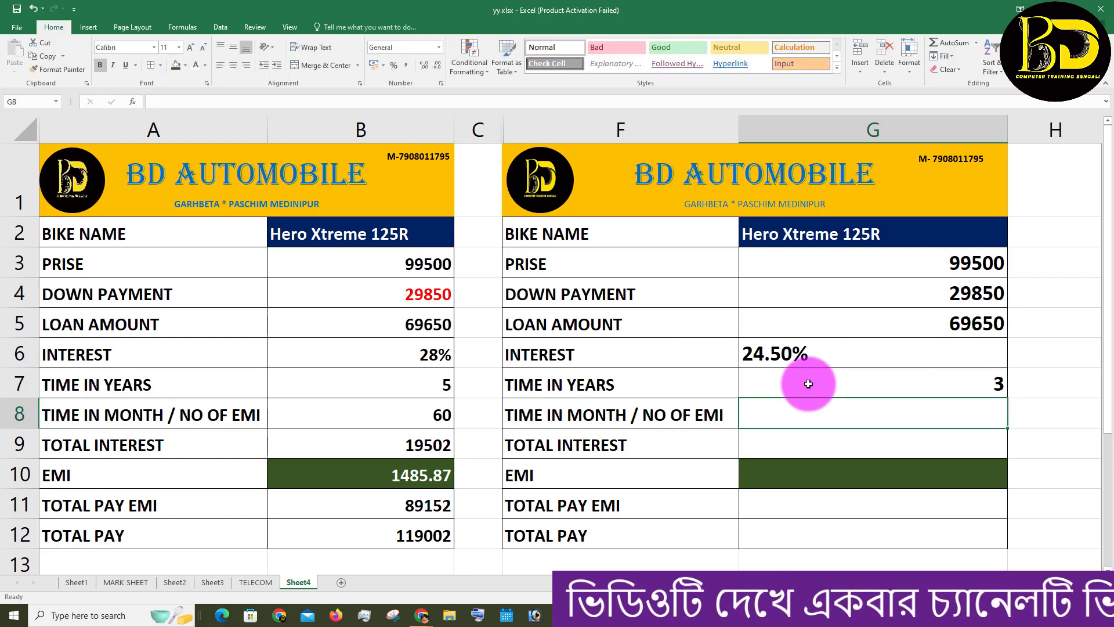
left_click(809, 384)
type("5")
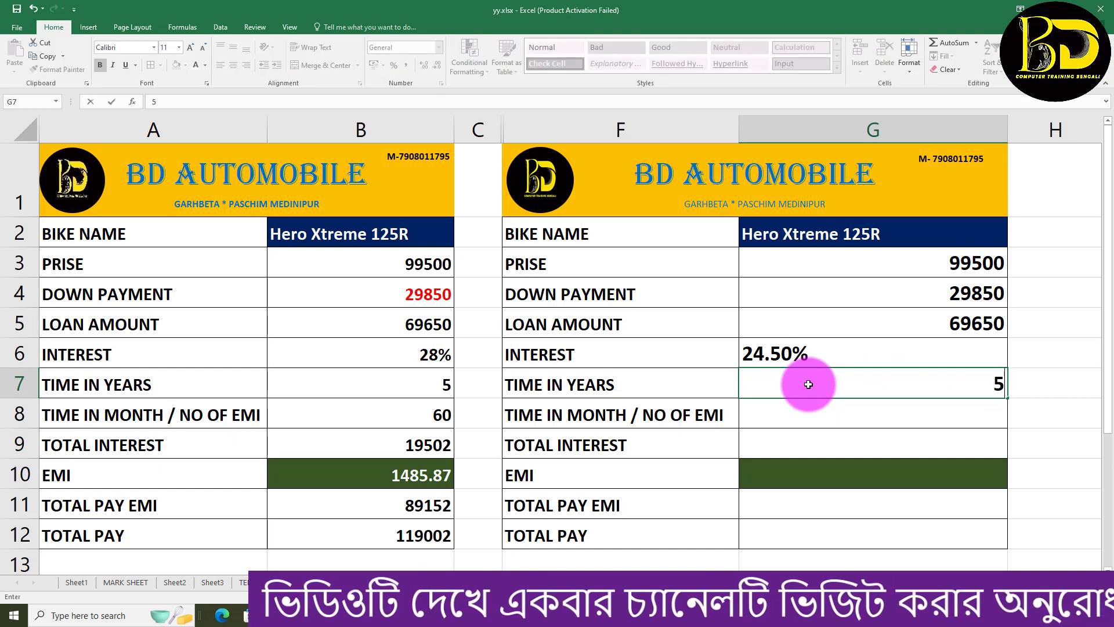
key("Return")
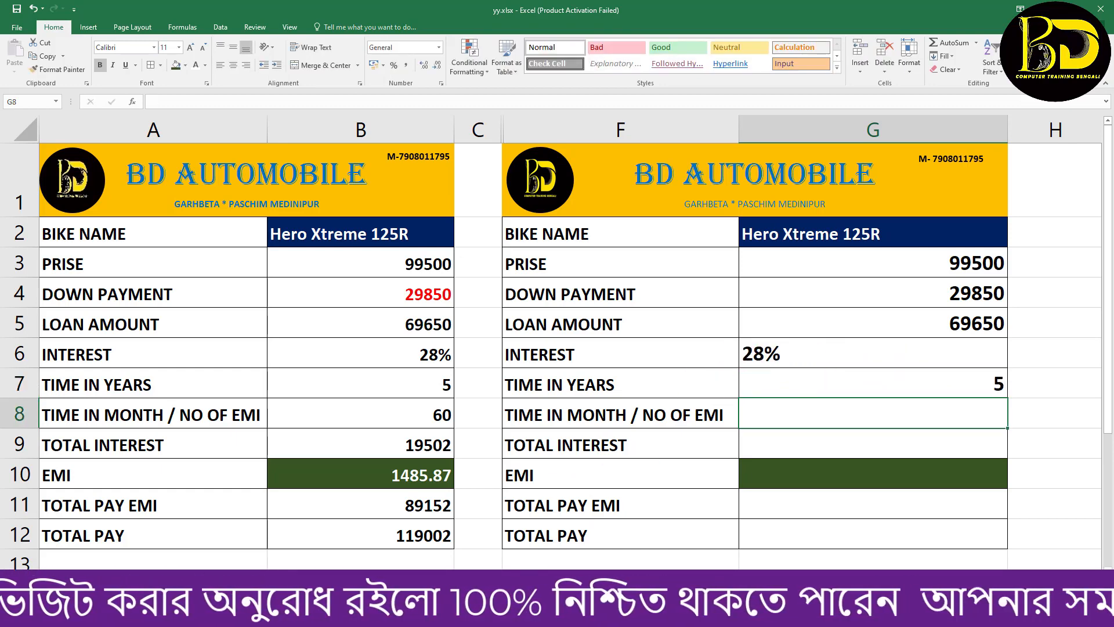
Step: Switch to the Google Meet call to check on it, and return to the yy.xlsx workbook in Excel
left_click(381, 566)
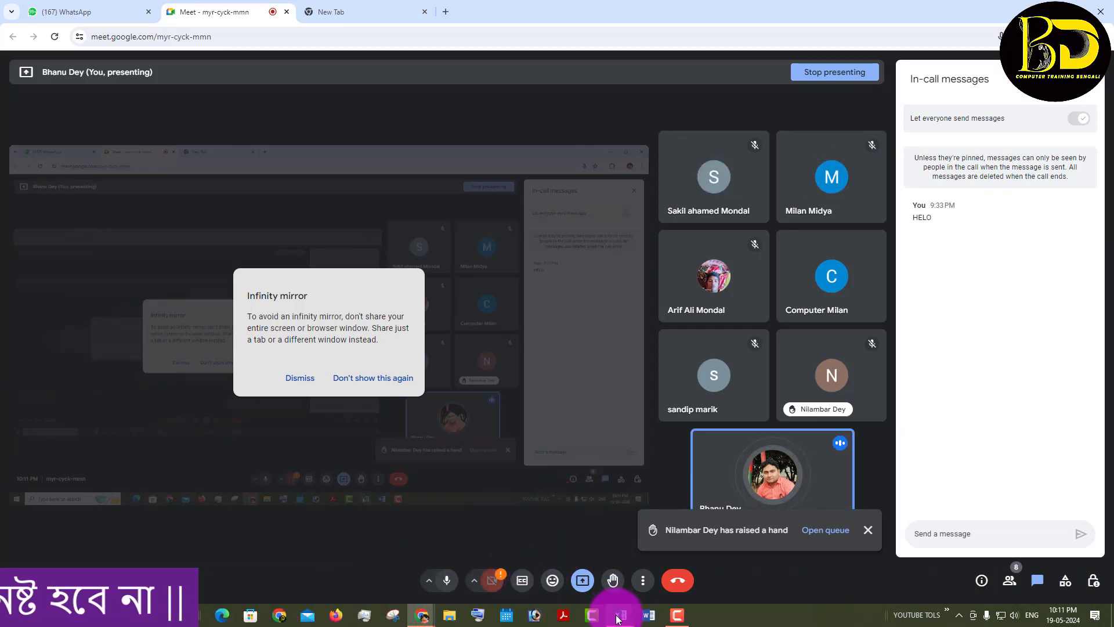
mouse_move(620, 615)
left_click(671, 564)
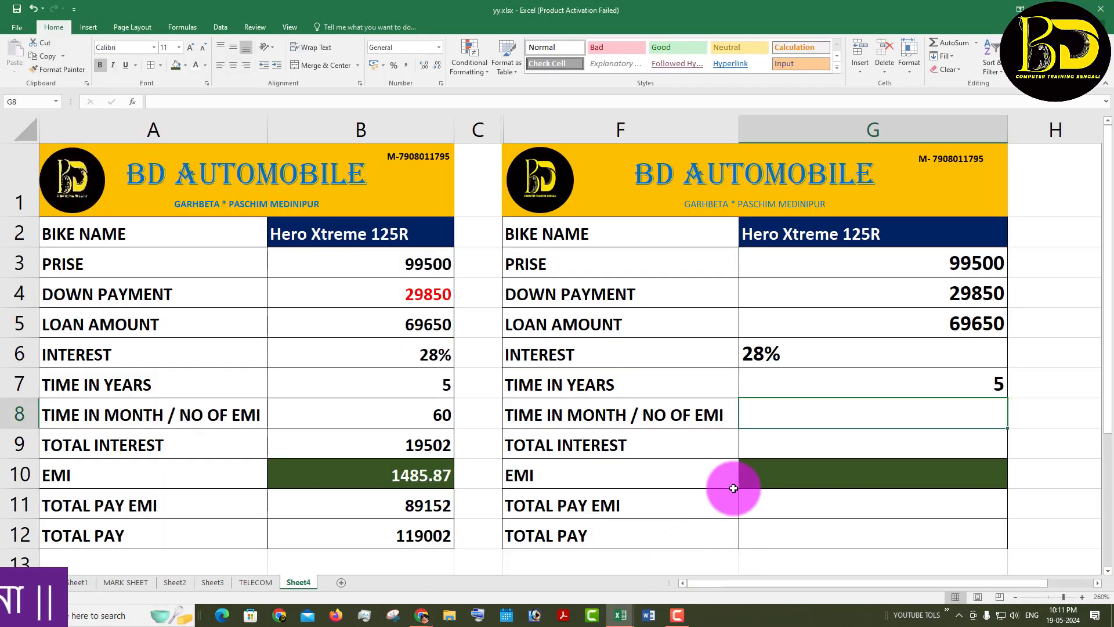
Step: Add list data validation with the source 1,2,3,4,5 to the TIME IN YEARS cell G7
left_click(412, 386)
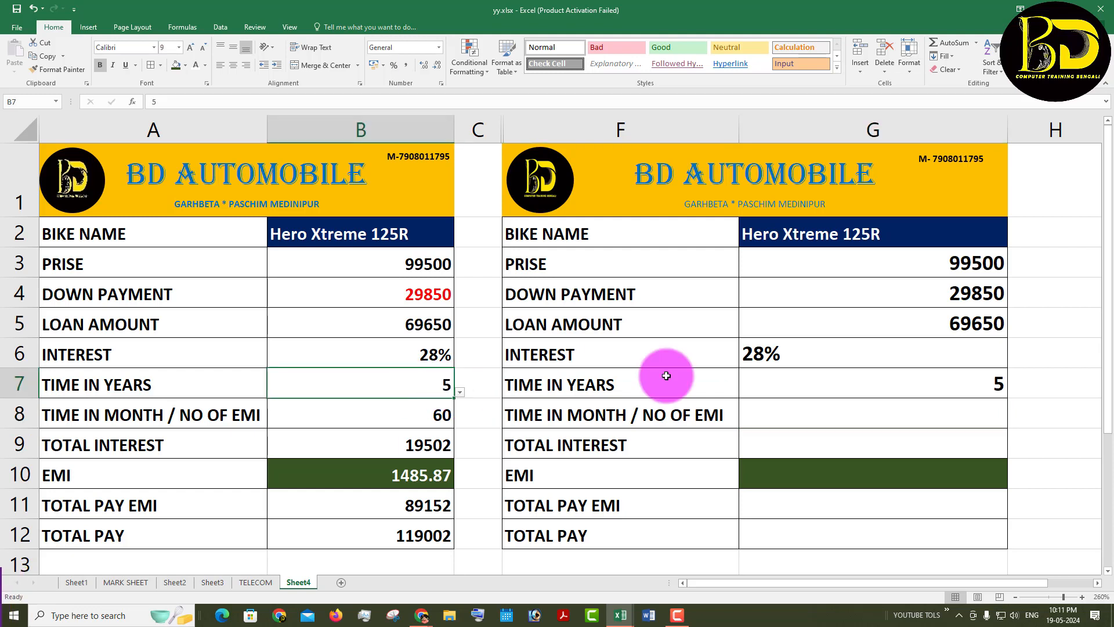
left_click(943, 380)
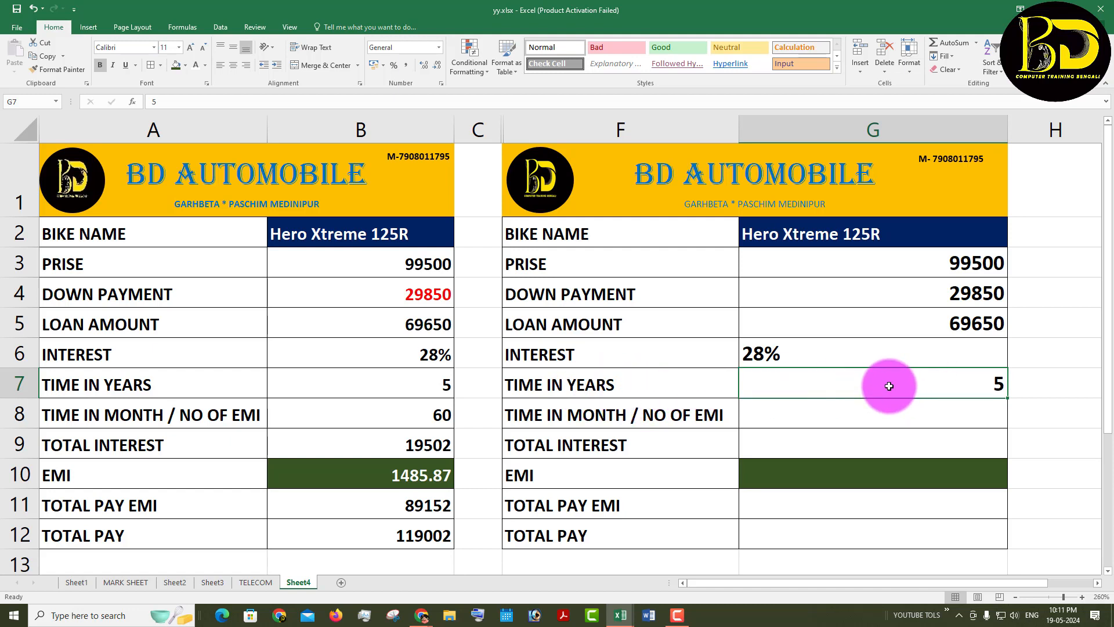
left_click(219, 27)
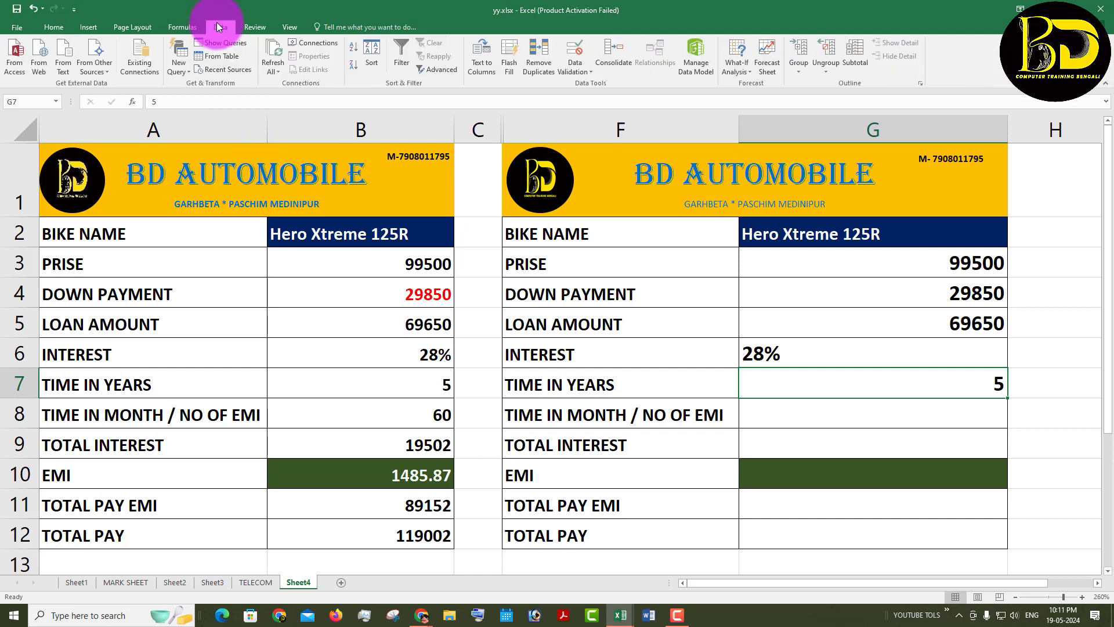
left_click(576, 71)
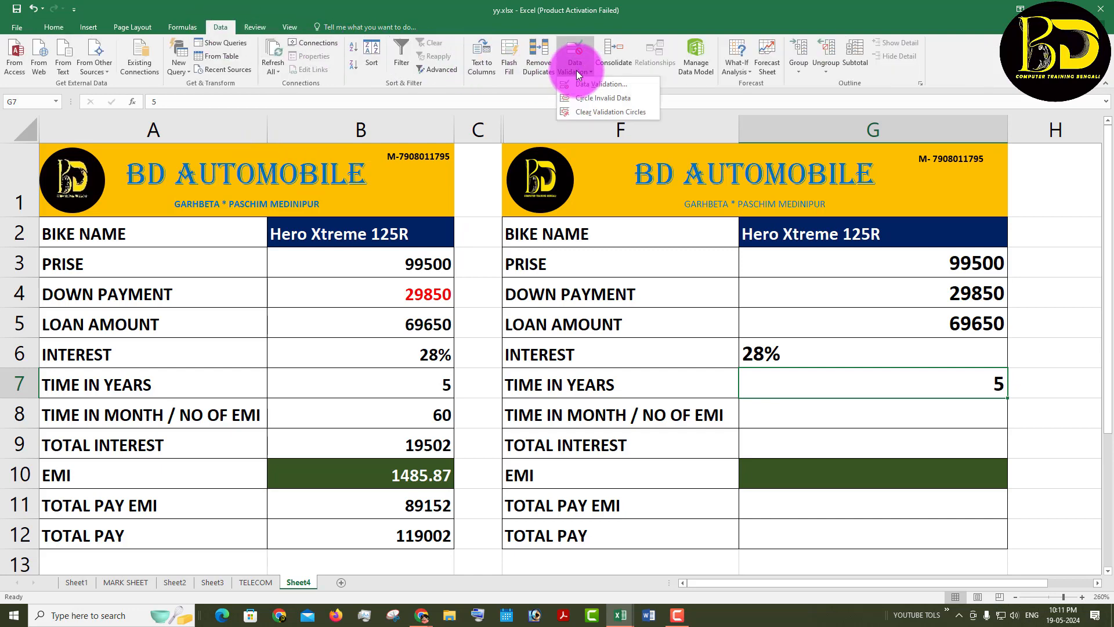
left_click(583, 84)
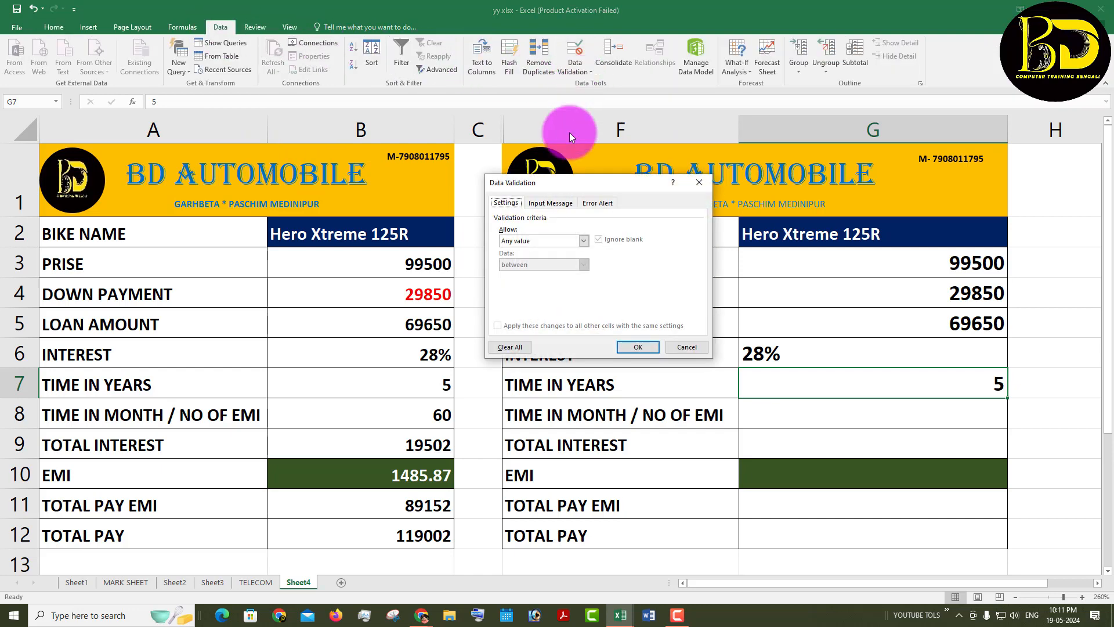
left_click(522, 242)
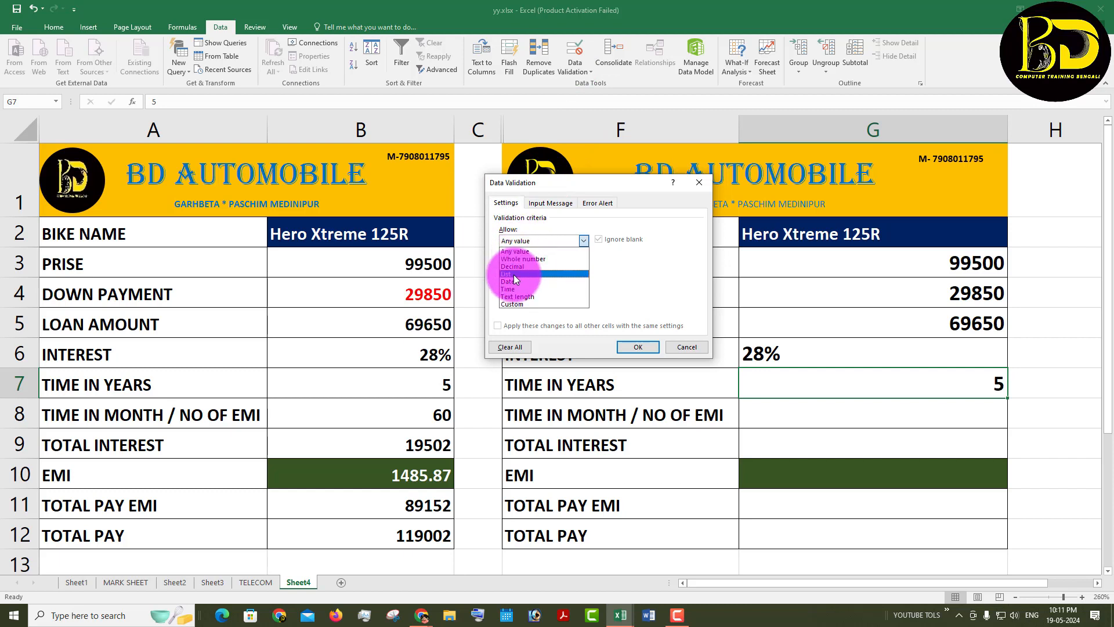
left_click(514, 272)
left_click(505, 289)
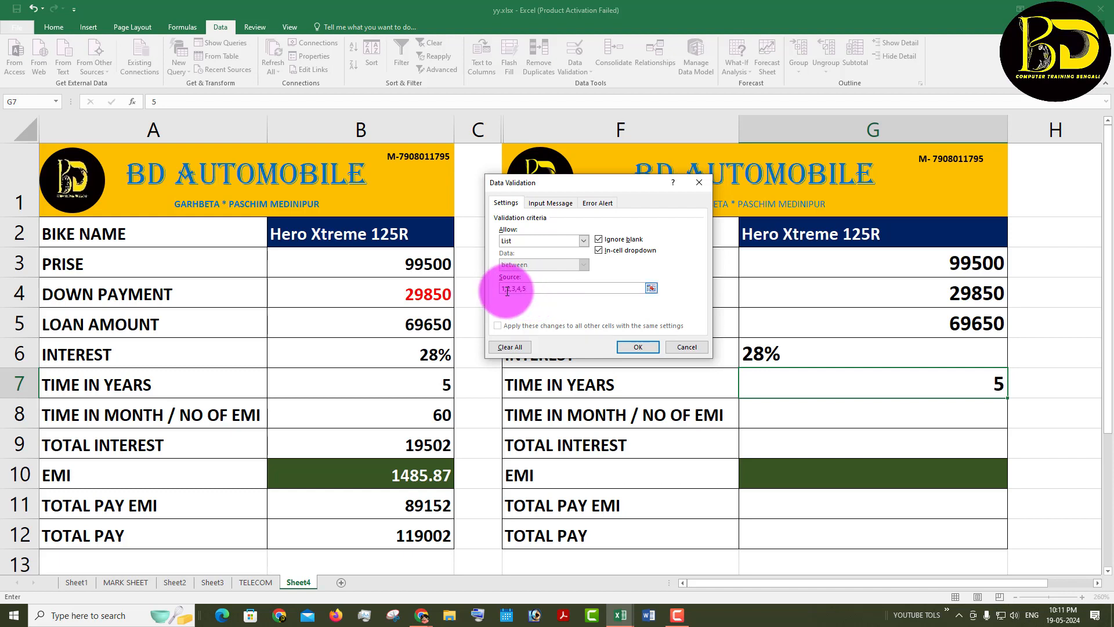
left_click(636, 347)
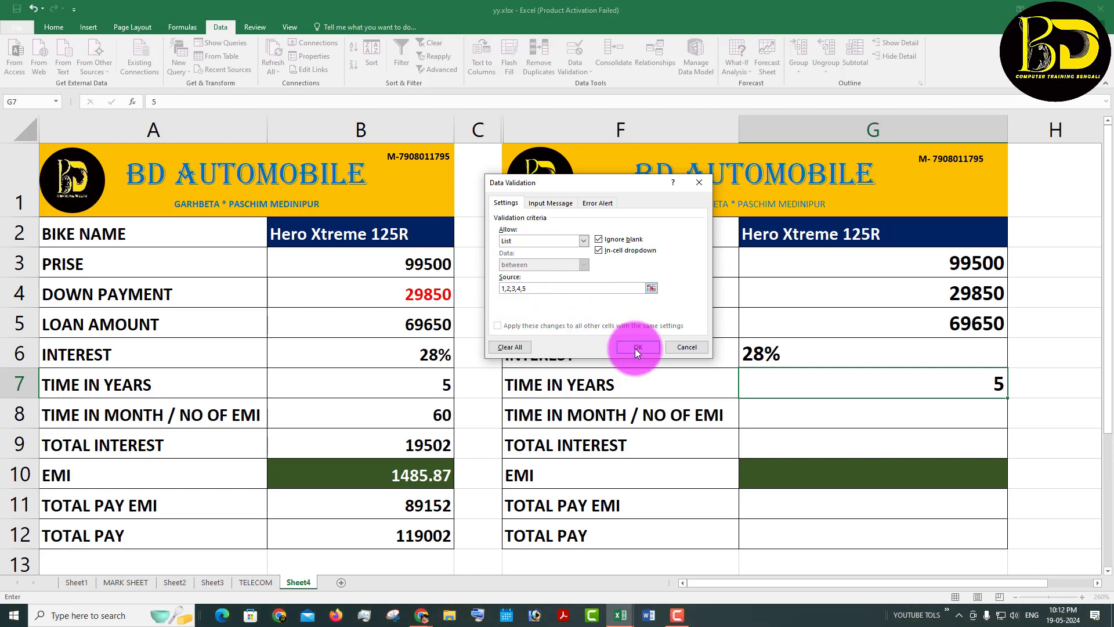
Step: Test the year list in G7 by choosing 3 and then 5
left_click(1014, 392)
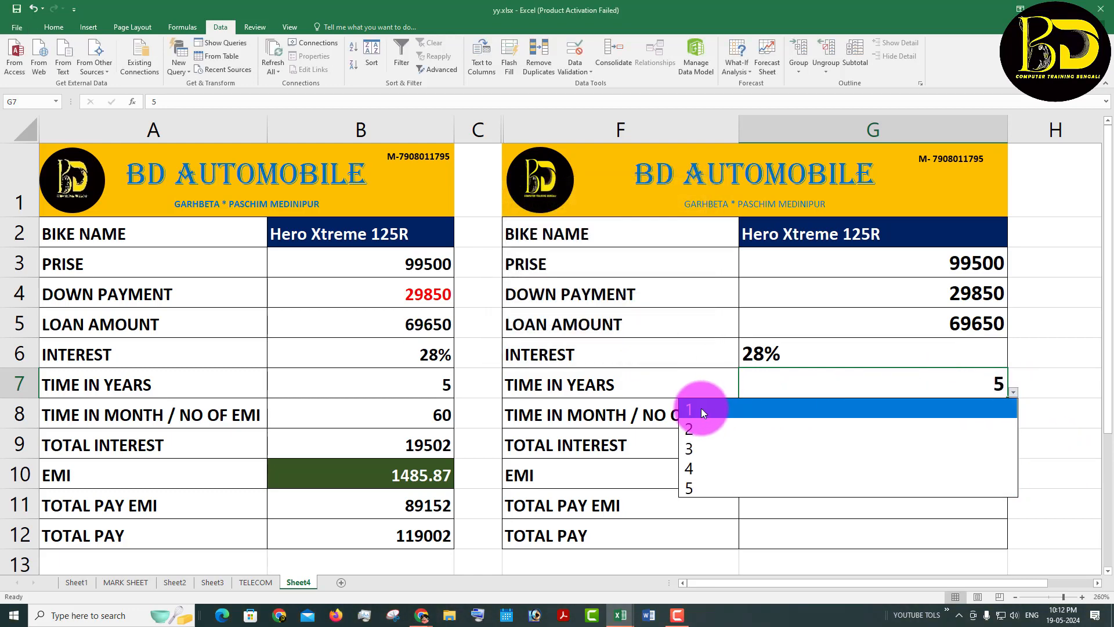
left_click(693, 451)
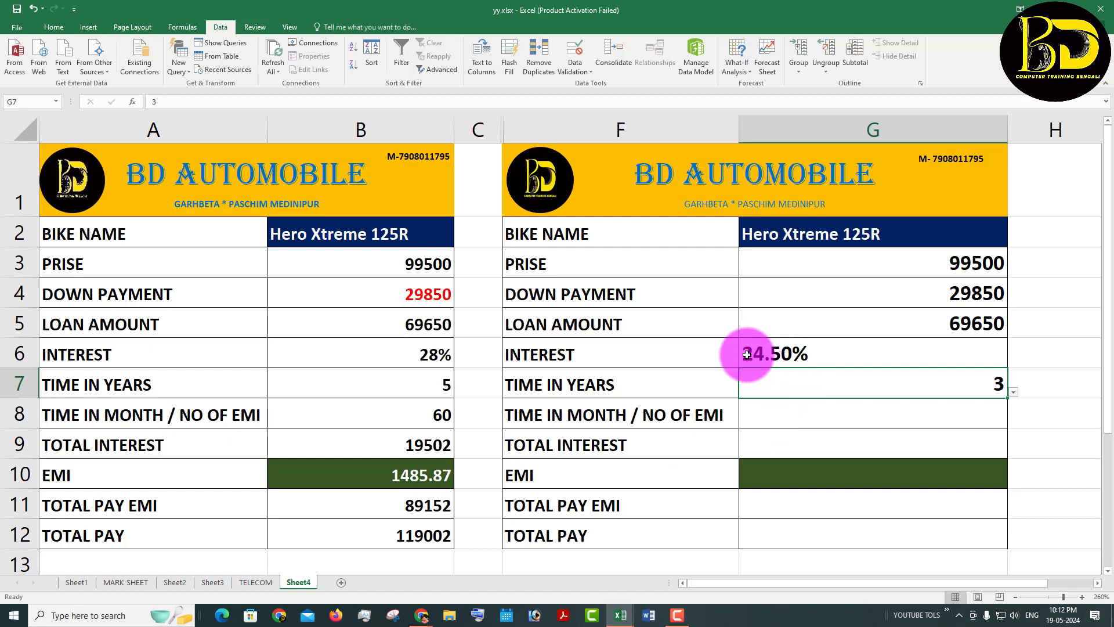
left_click(1013, 395)
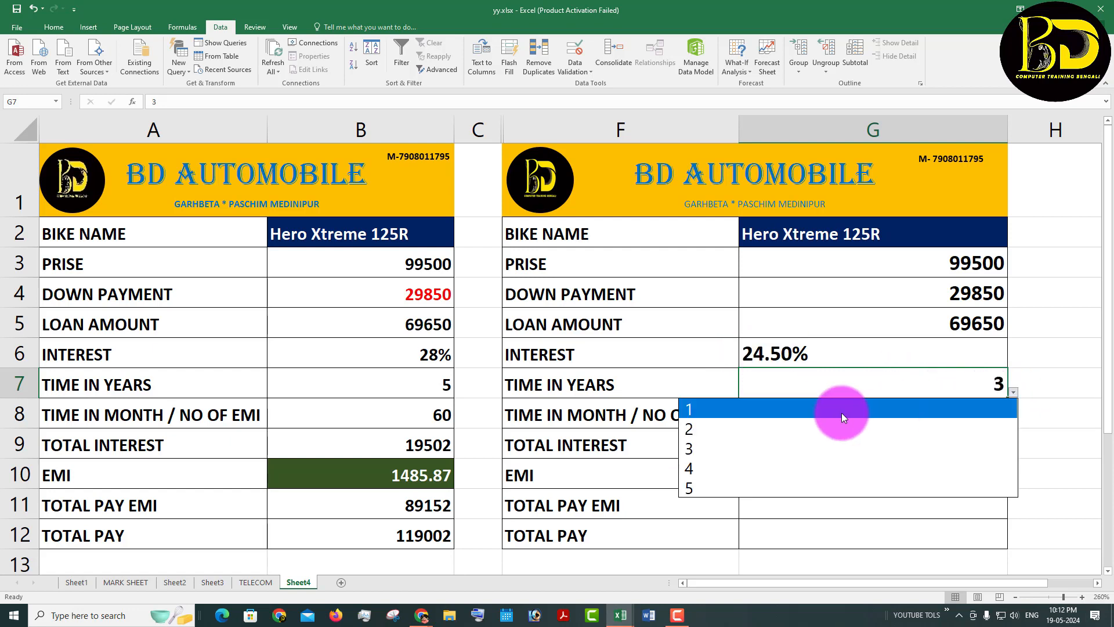
left_click(714, 485)
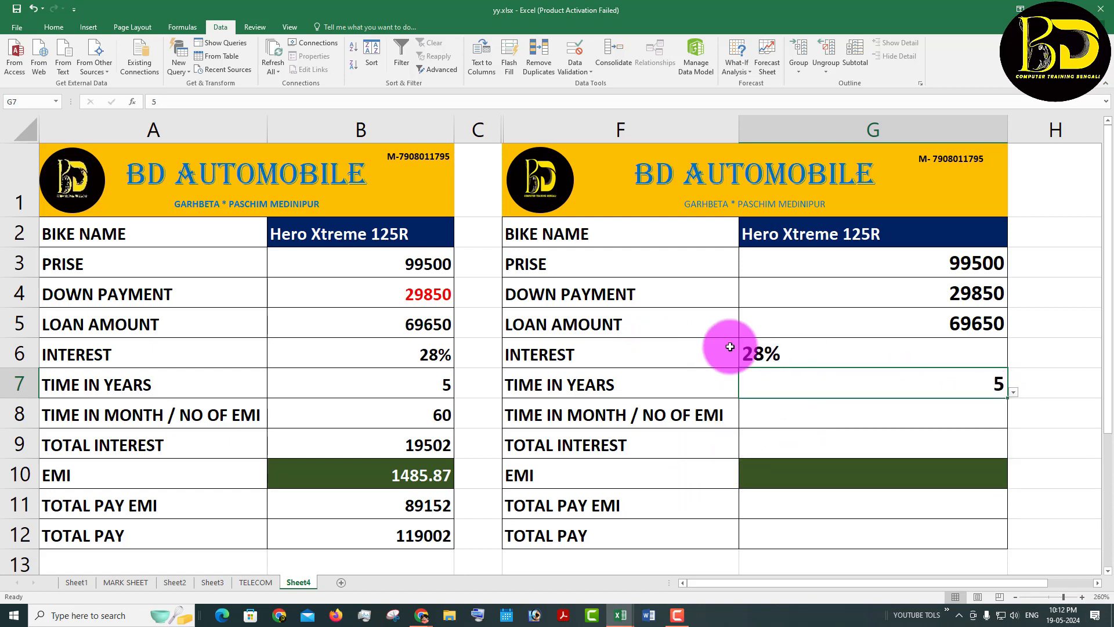
Step: Right-align the INTEREST value in G6 to match the example in B6
left_click(390, 354)
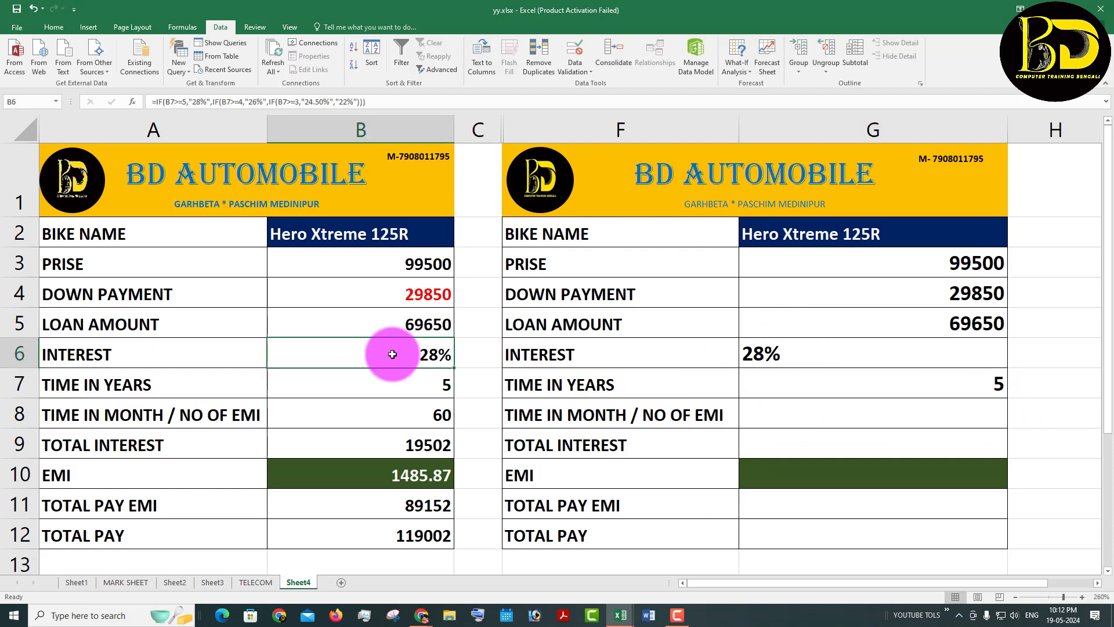
left_click(800, 353)
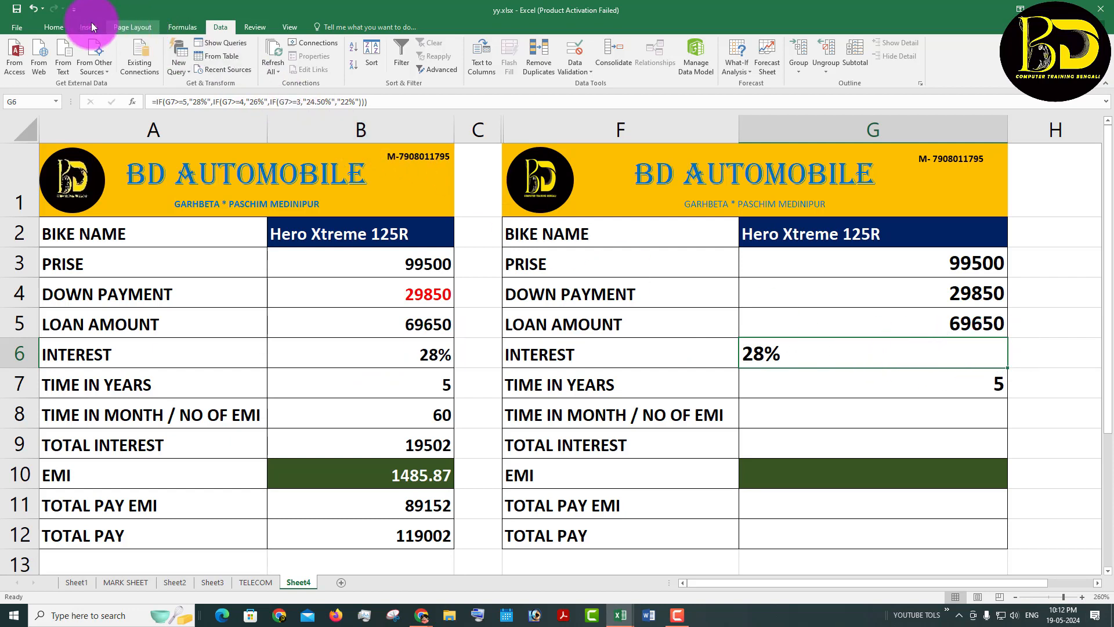
left_click(52, 27)
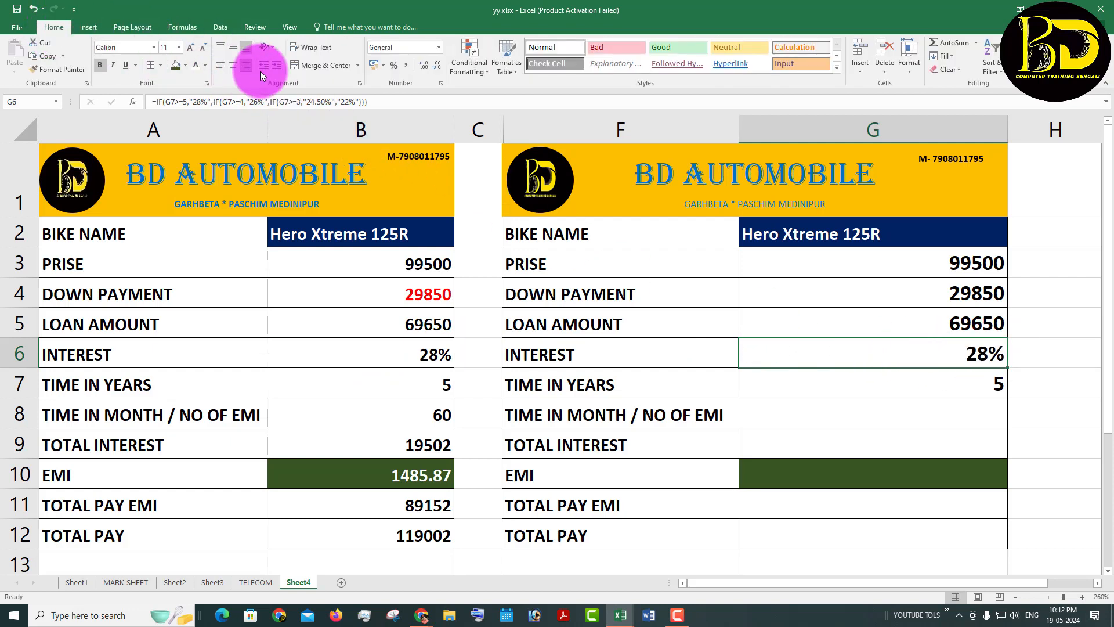
left_click(935, 385)
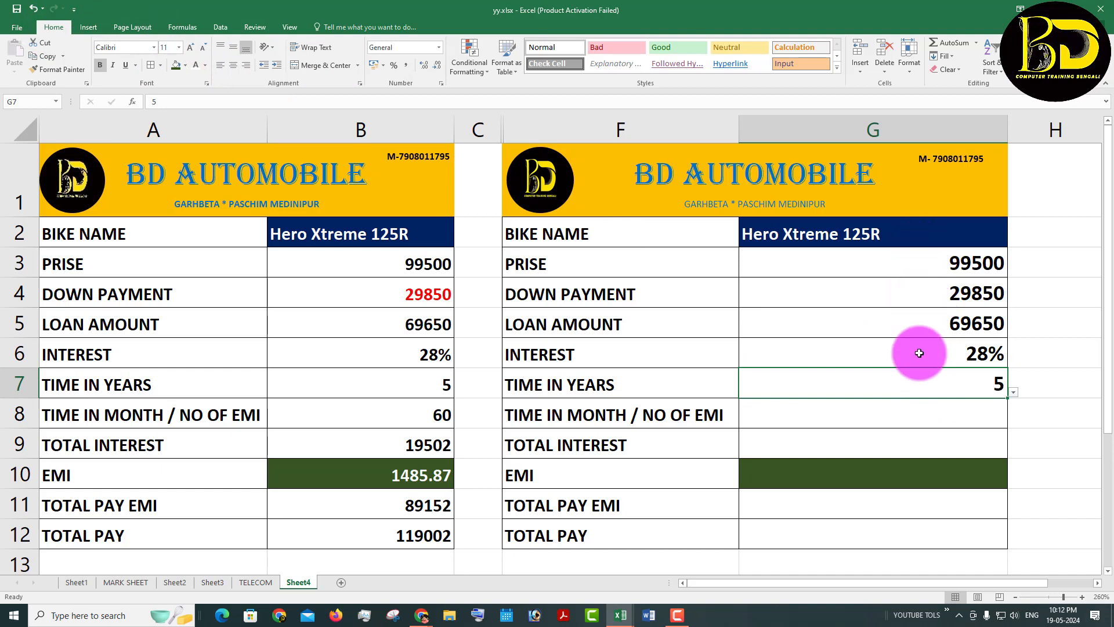
Step: Look in on the Google Meet call again and switch back to yy.xlsx in Excel
mouse_move(422, 613)
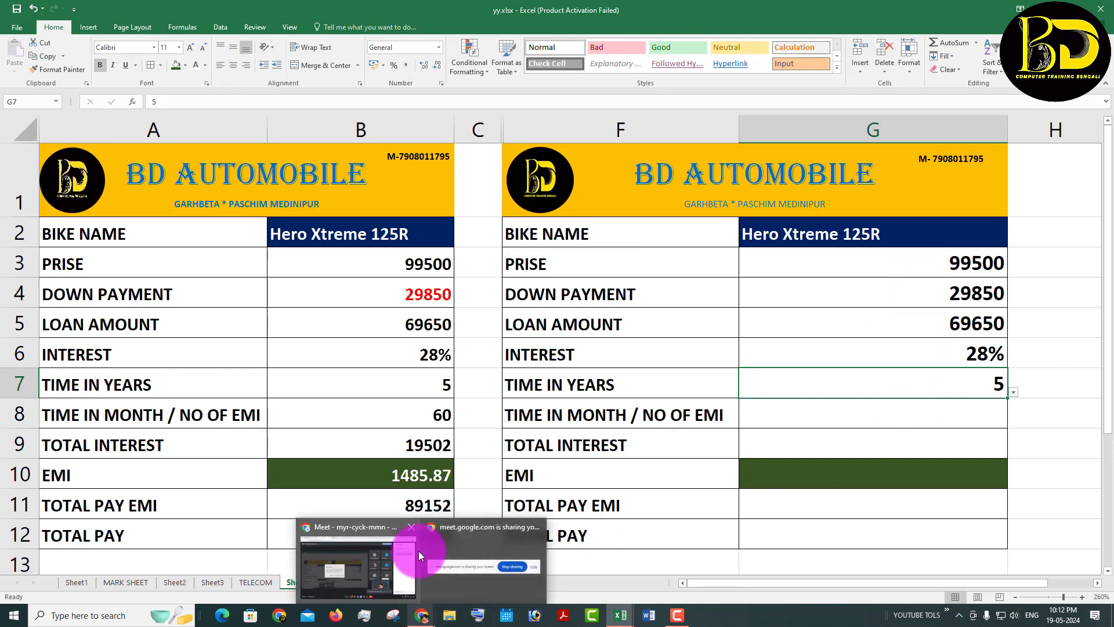
left_click(419, 551)
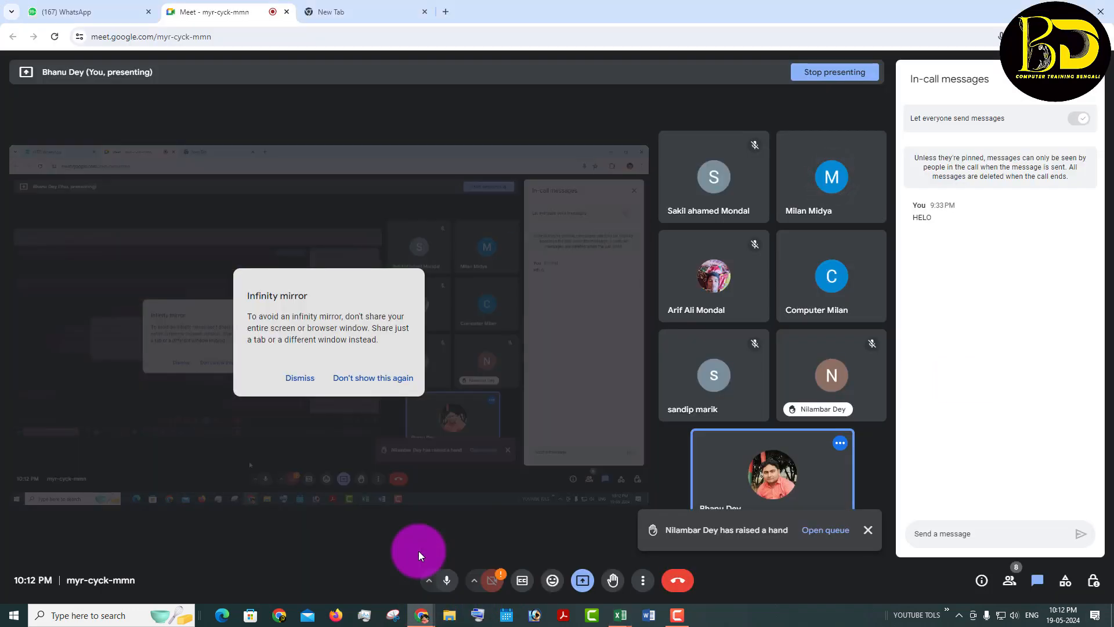
mouse_move(622, 620)
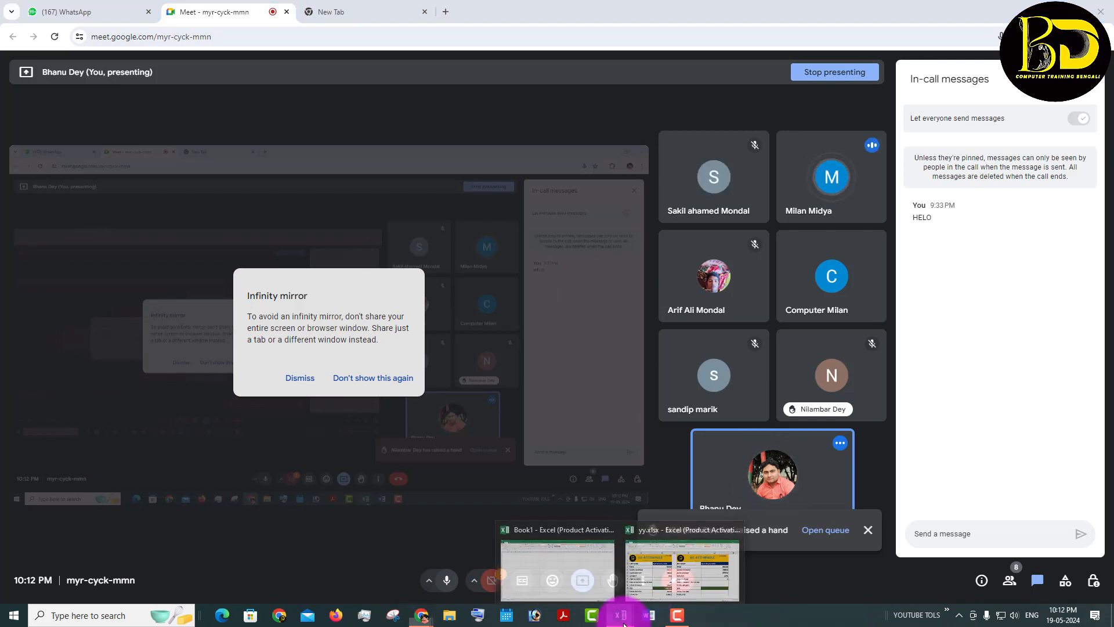
left_click(697, 564)
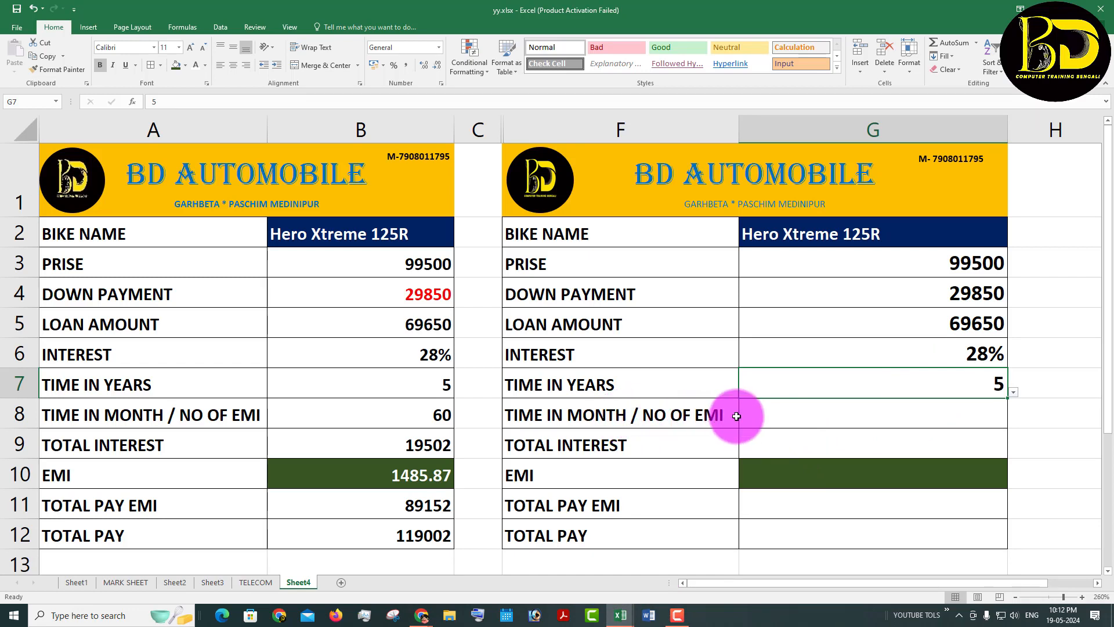
Step: Calculate TIME IN MONTH / NO OF EMI in G8 with the formula =G7*12
left_click(884, 412)
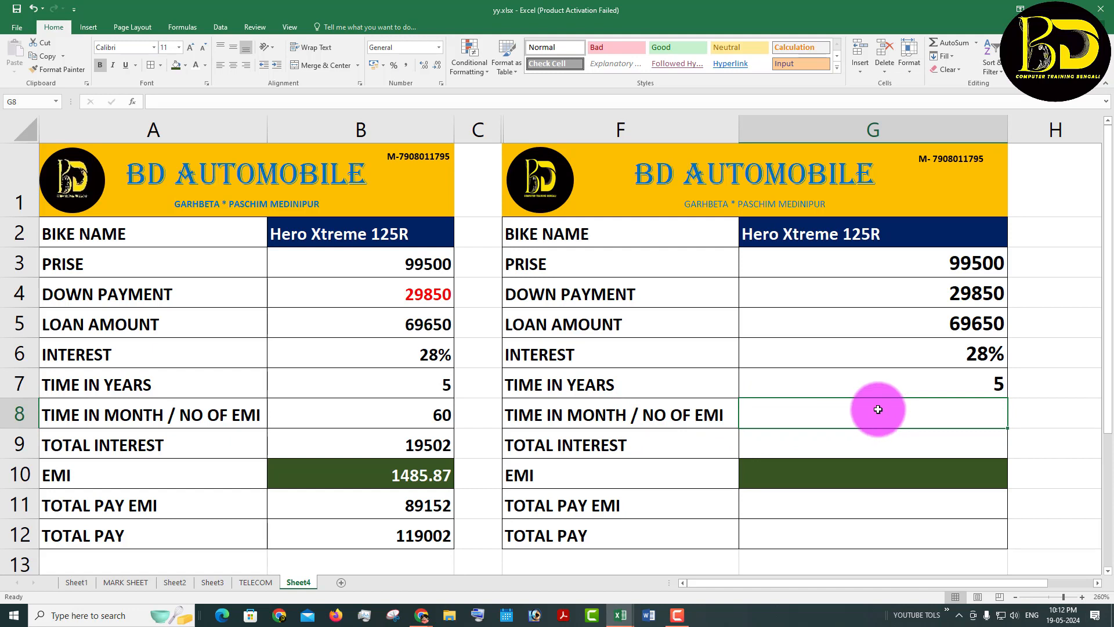
left_click(878, 386)
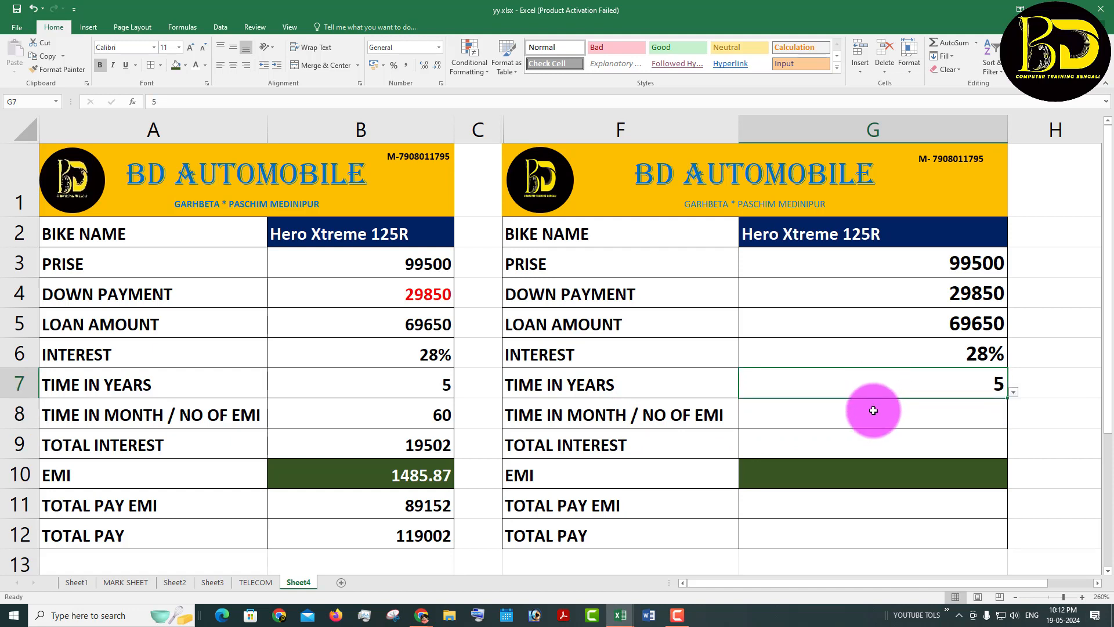
left_click(873, 410)
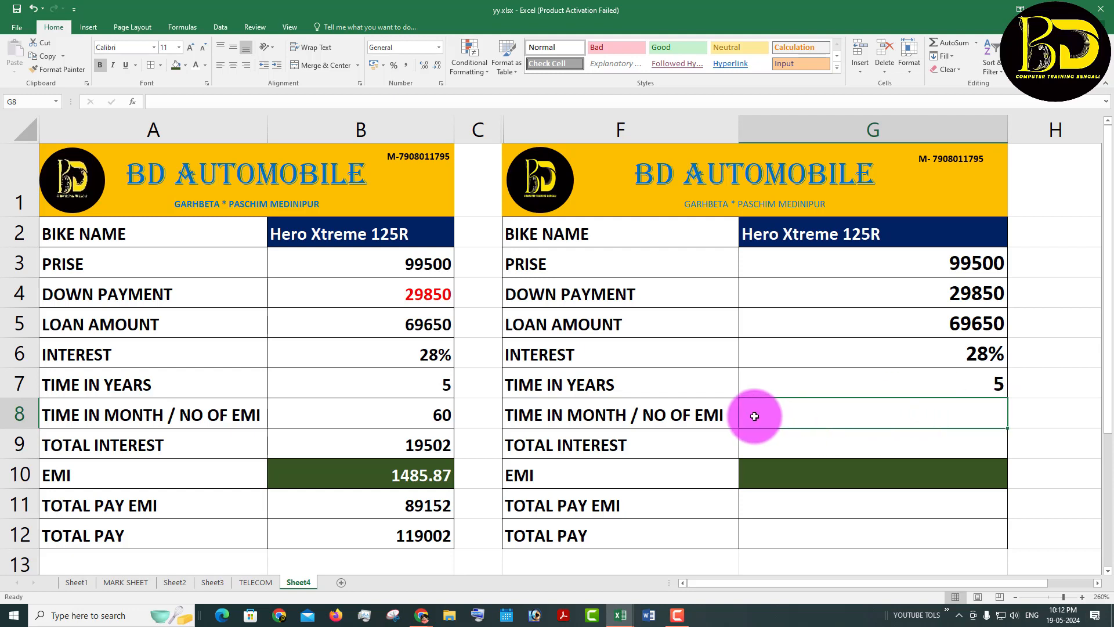
type("=")
left_click(877, 385)
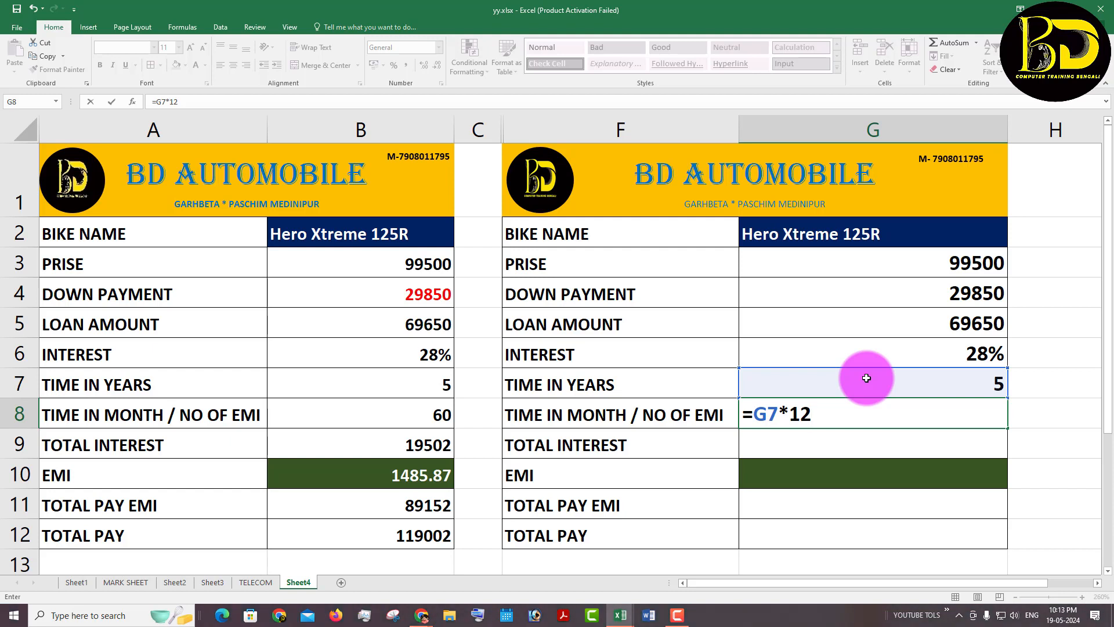
key("Return")
Step: Test the months formula by choosing 1 and then 2 from the TIME IN YEARS list in G7
left_click(986, 383)
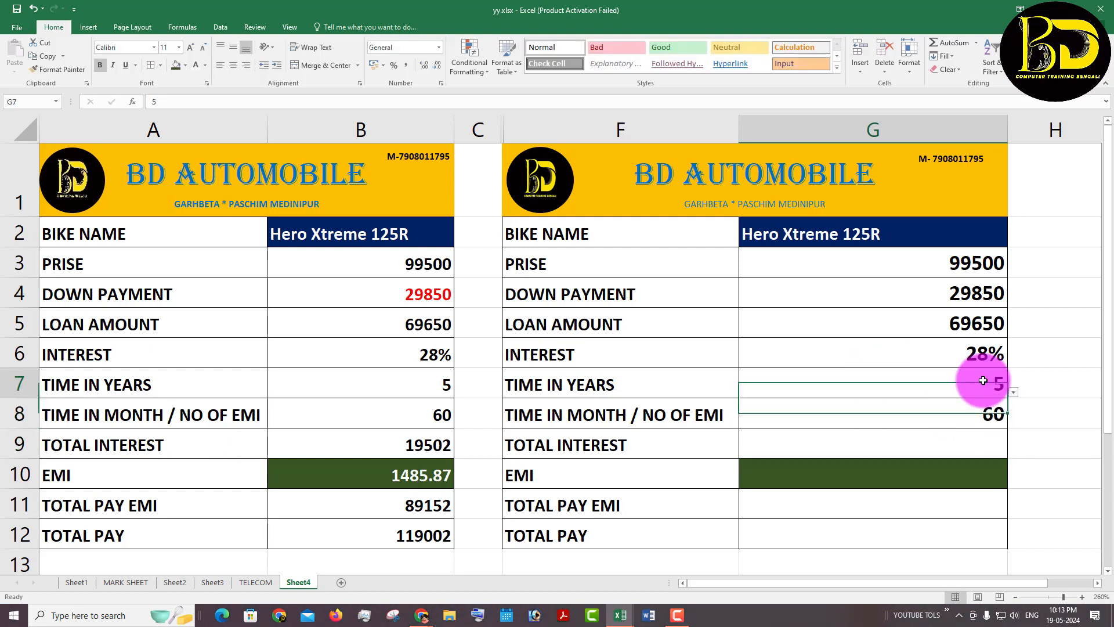
left_click(1013, 393)
left_click(742, 416)
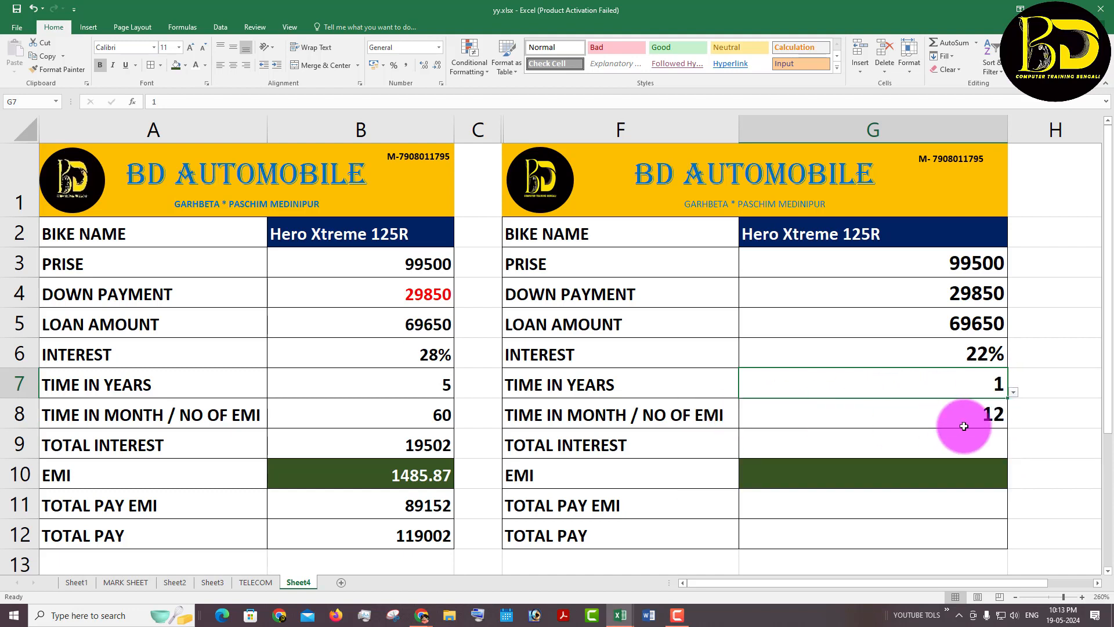
left_click(1013, 392)
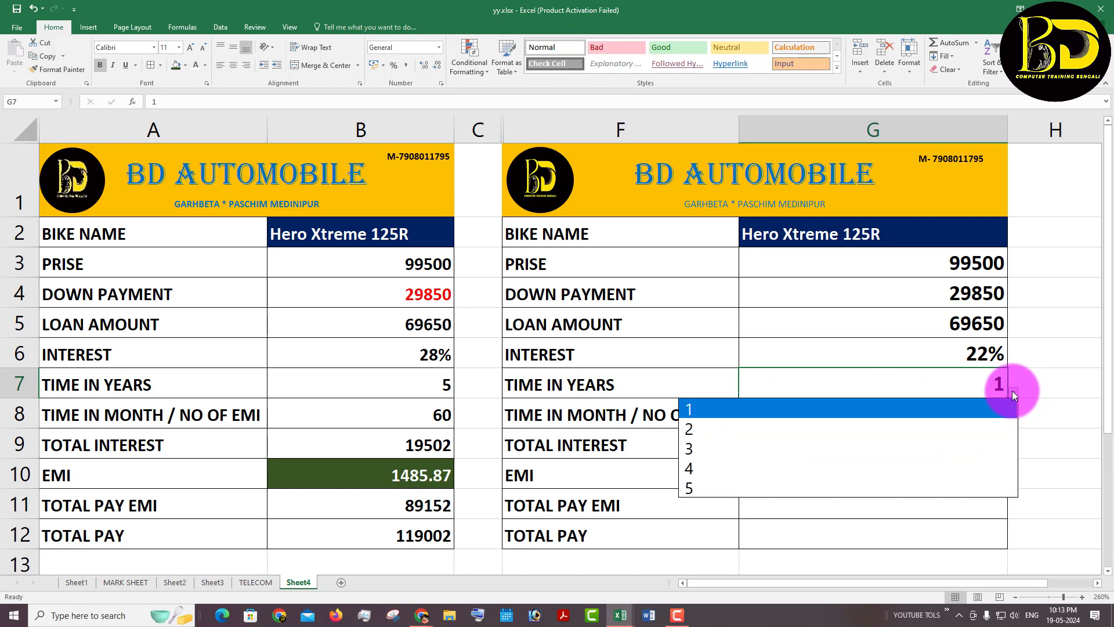
left_click(712, 429)
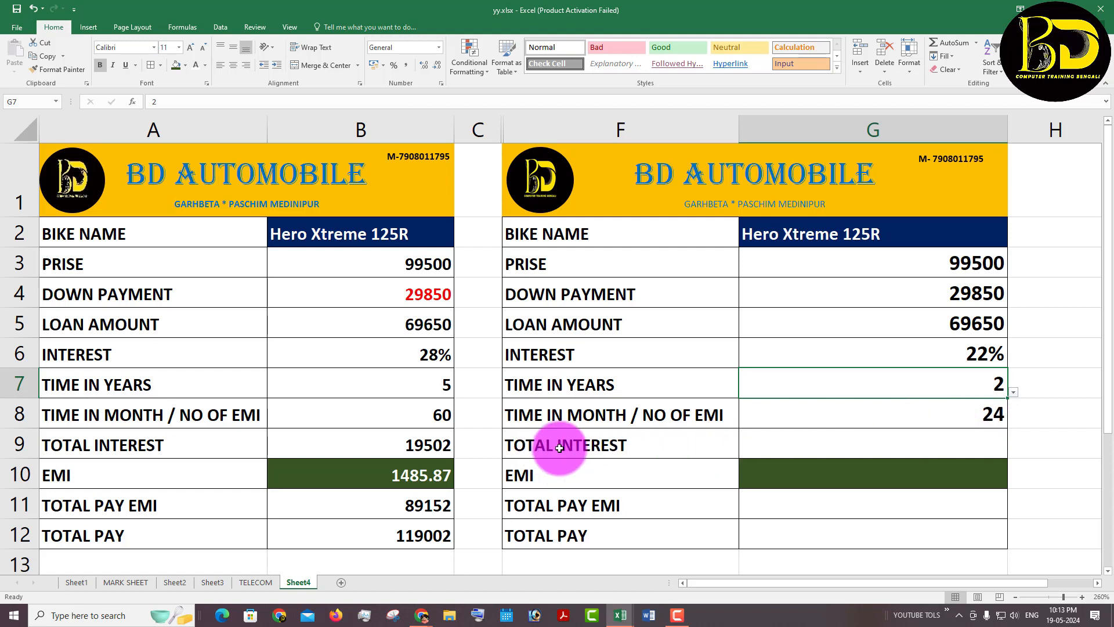
Step: Calculate TOTAL INTEREST in G9 as loan amount times interest with the formula =G5*G6
left_click(831, 450)
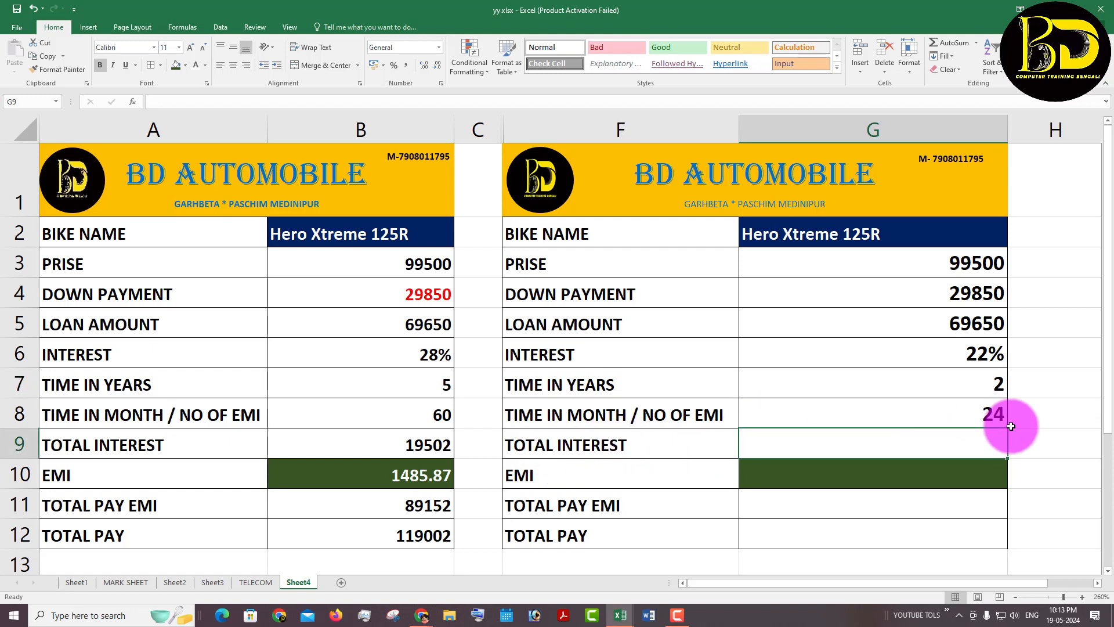
left_click(865, 325)
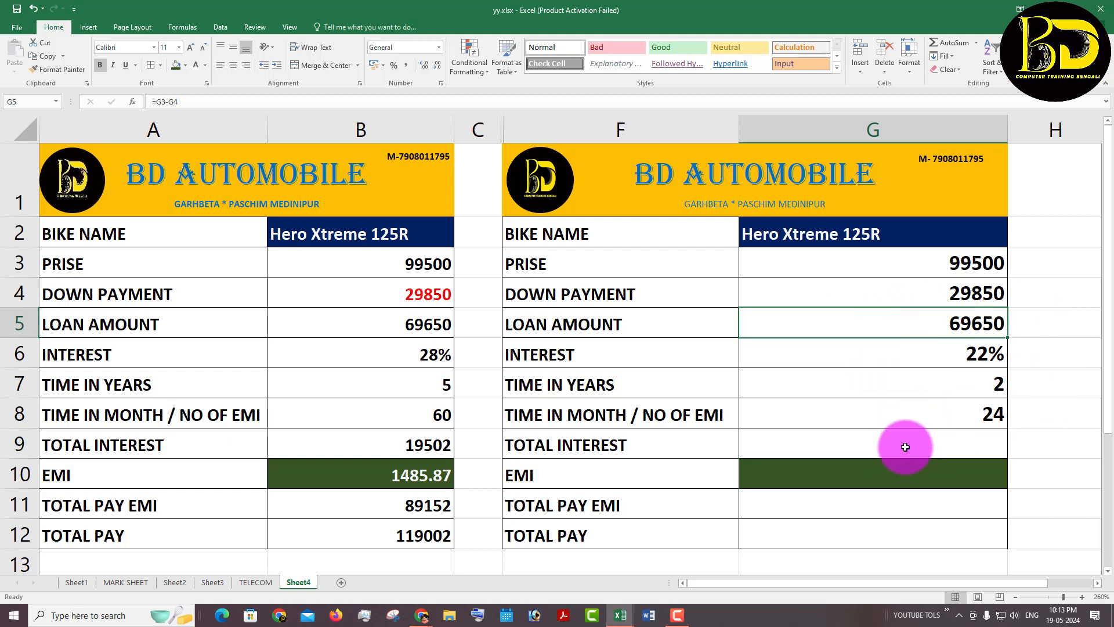
left_click(860, 447)
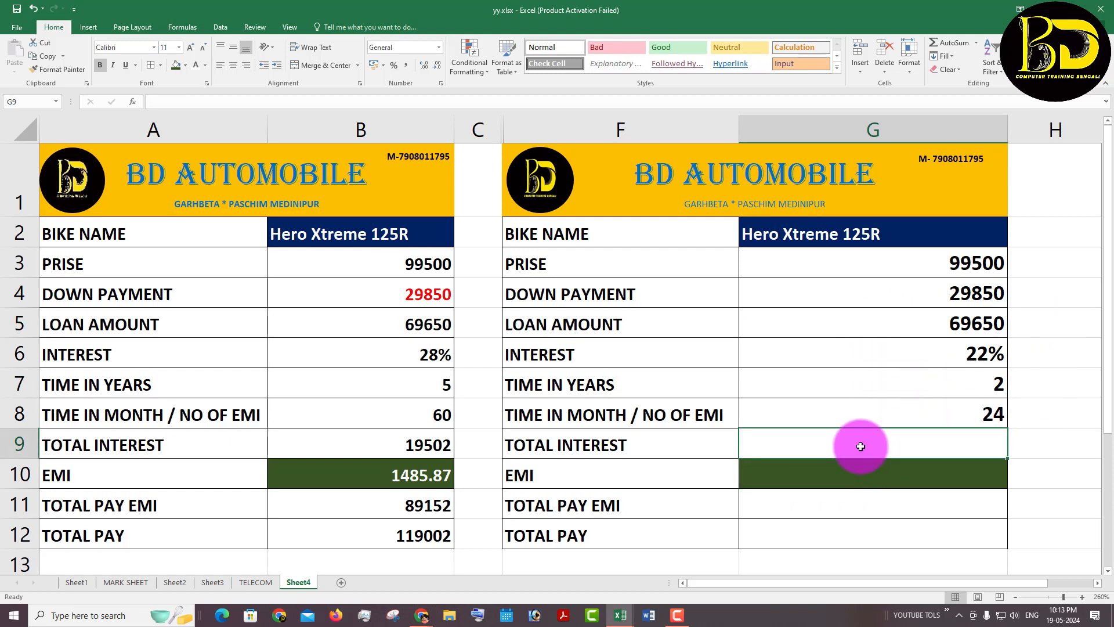
type("=")
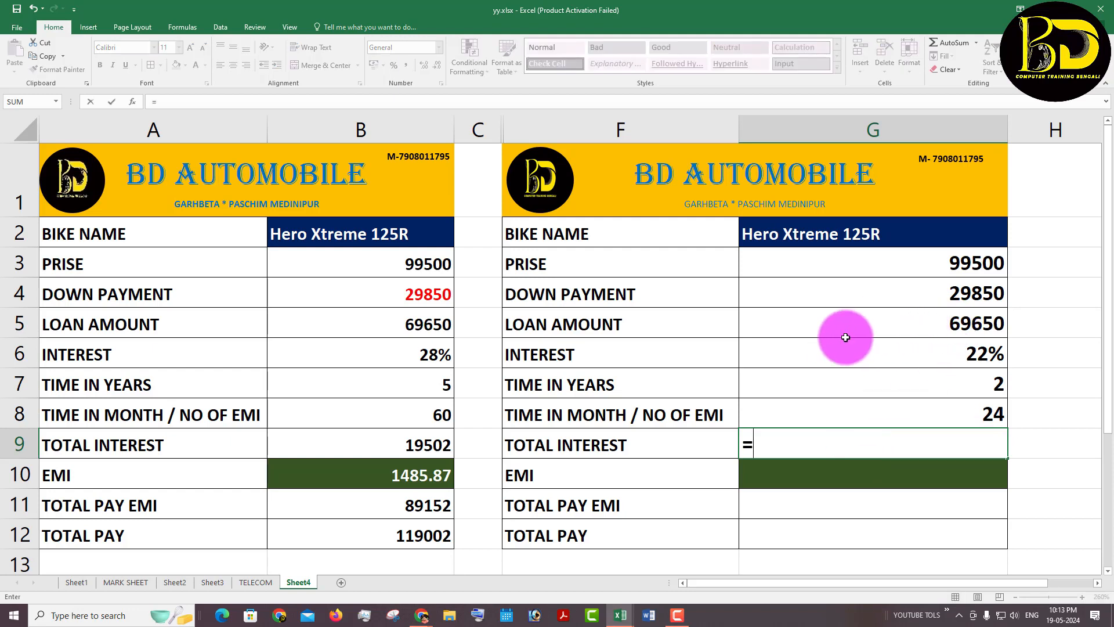
left_click(940, 328)
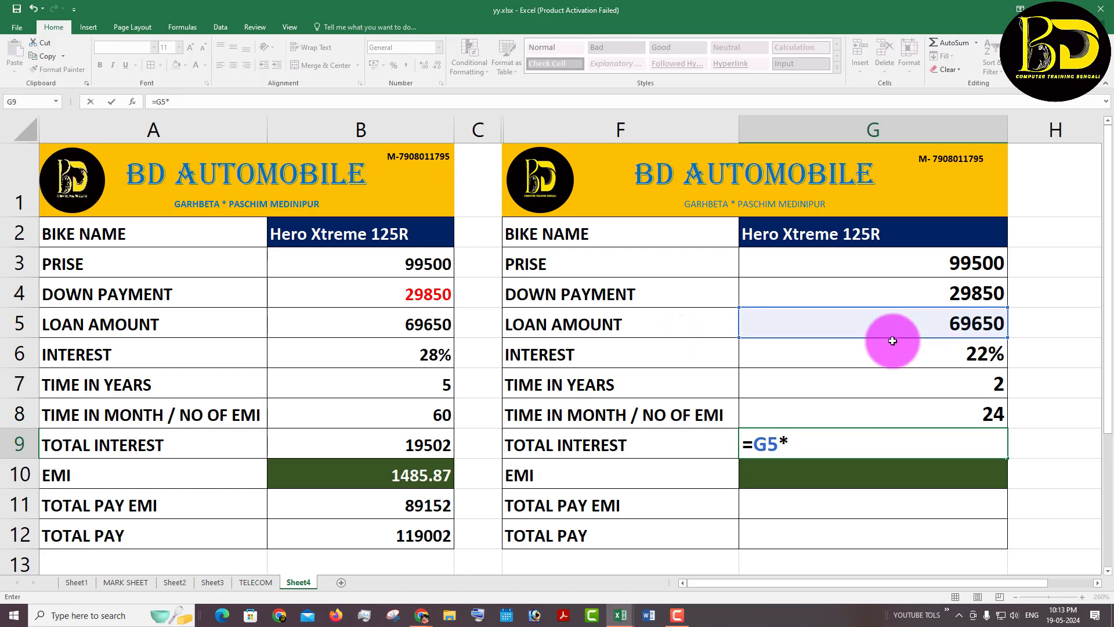
left_click(868, 352)
key("Return")
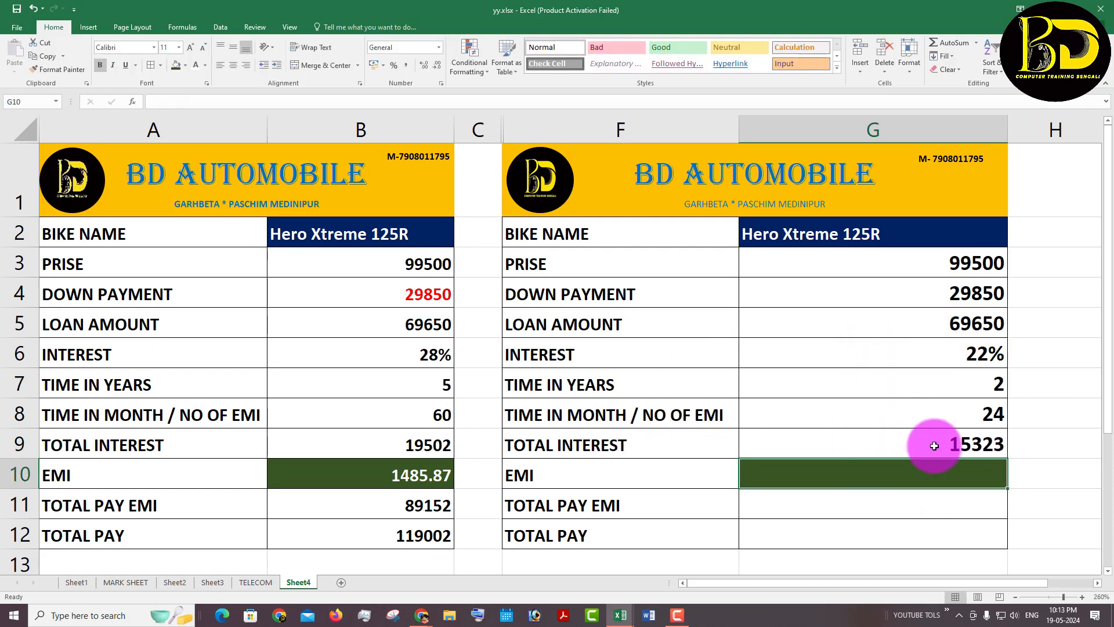
Step: Calculate the monthly EMI in G10 from loan amount, total interest and number of months with the formula =G5/G8+G9/G8
left_click(564, 479)
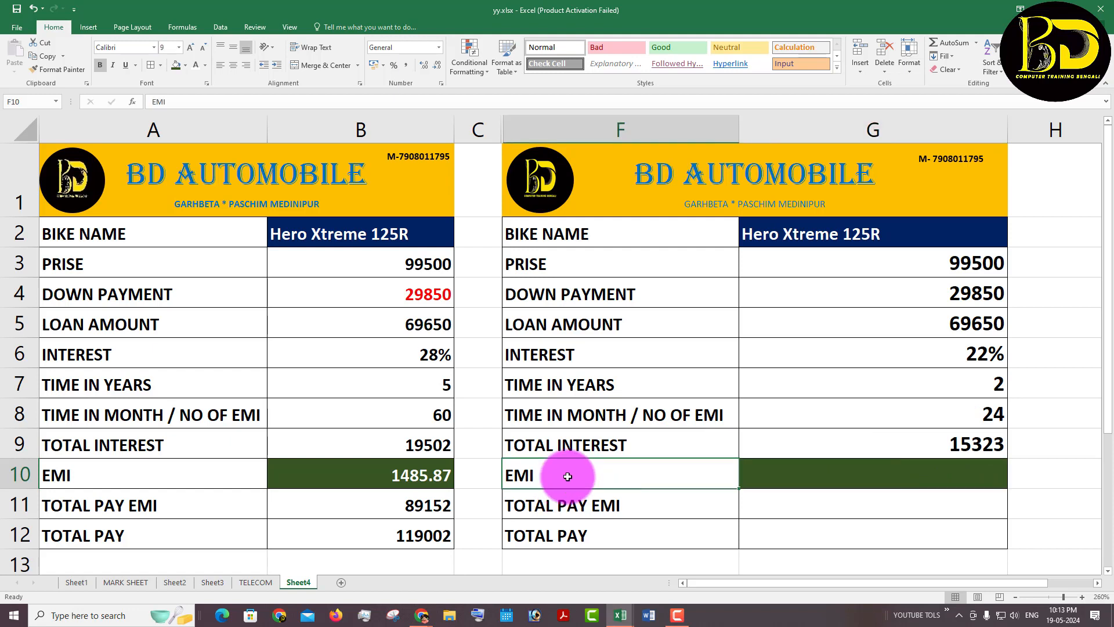
left_click(833, 475)
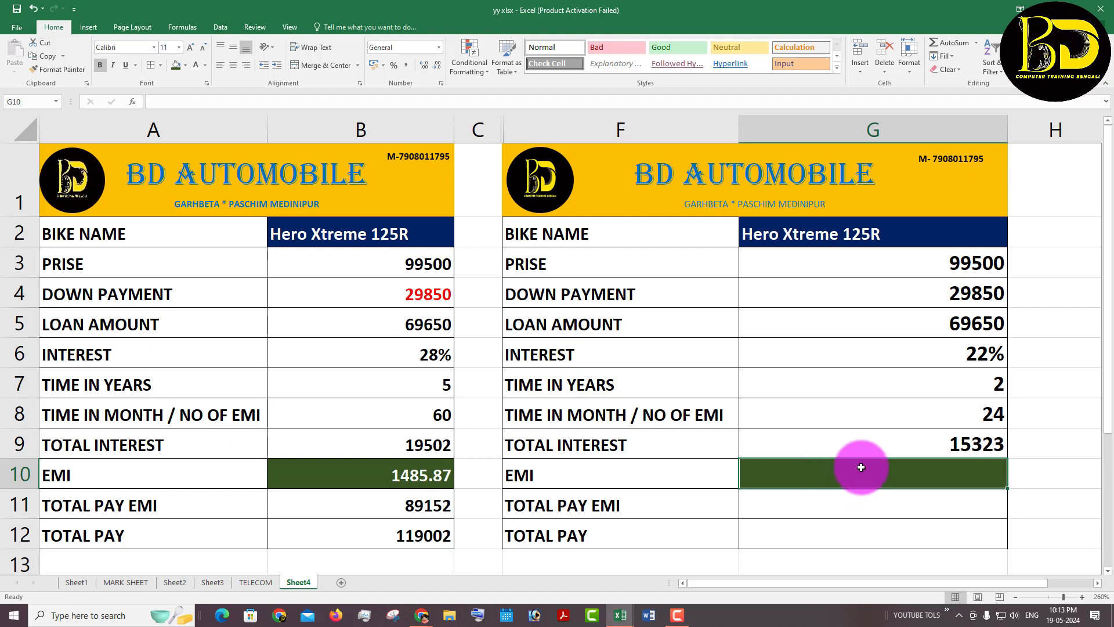
left_click(984, 415)
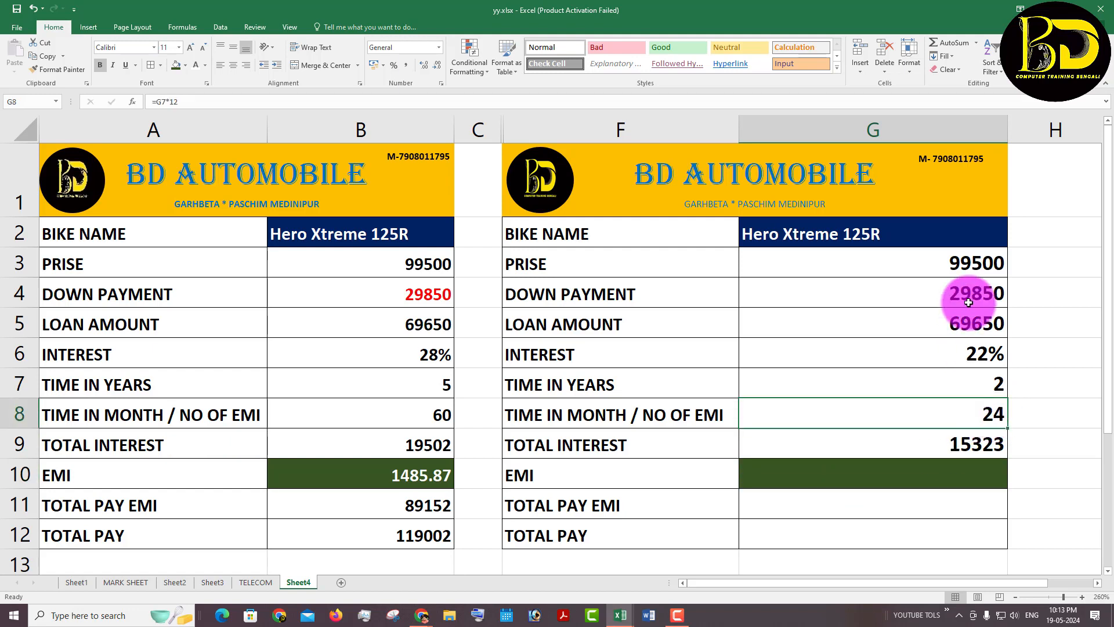
left_click(955, 320)
left_click(954, 447)
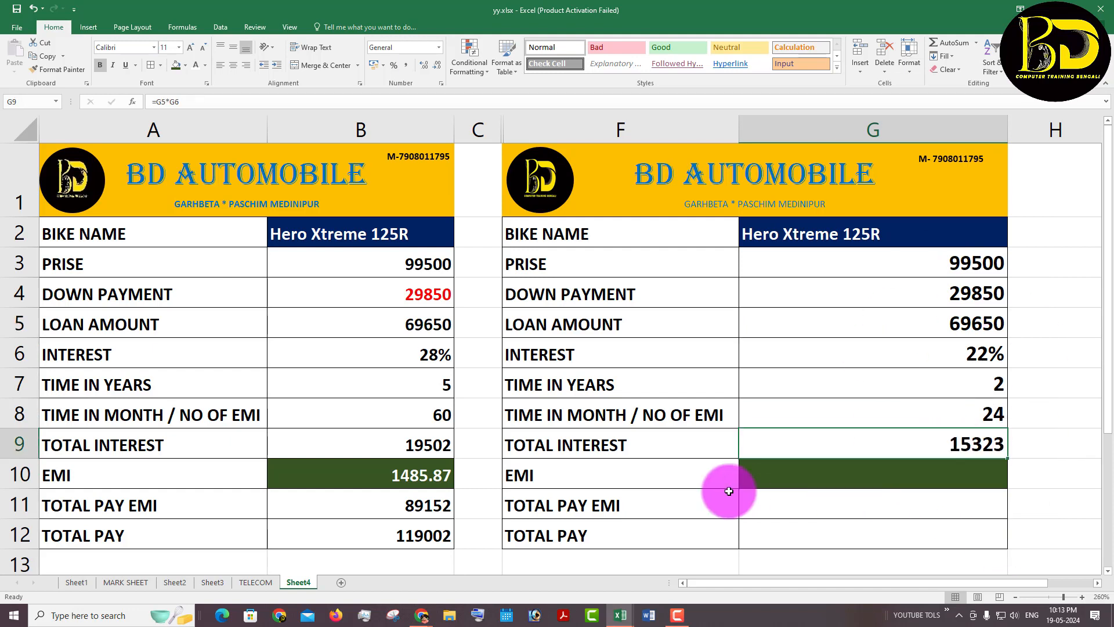
left_click(763, 474)
type("=")
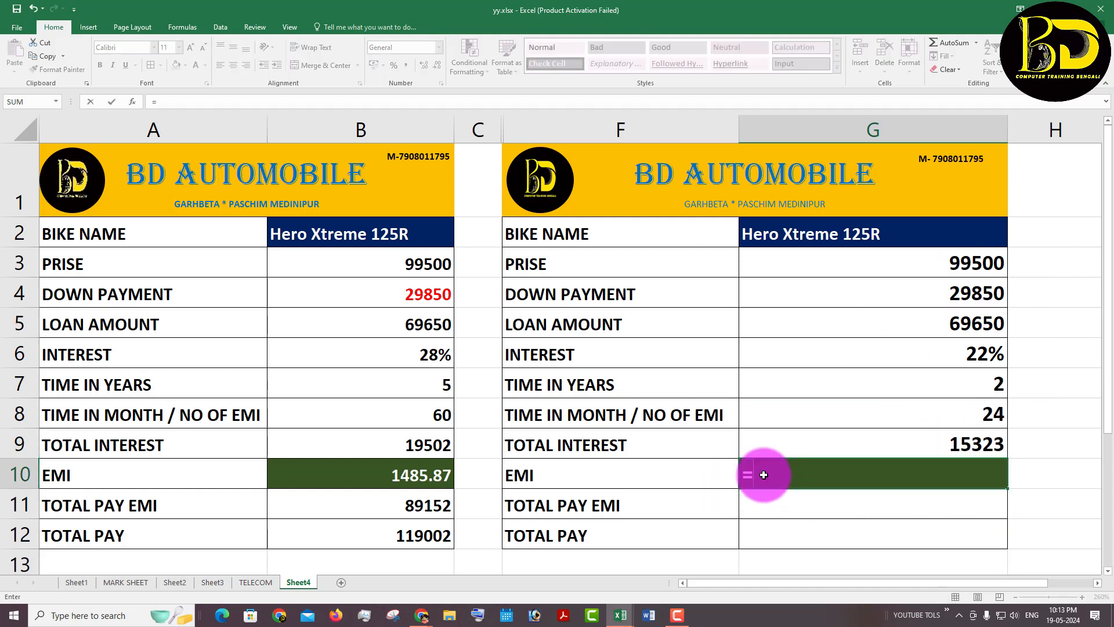
left_click(955, 321)
type("/")
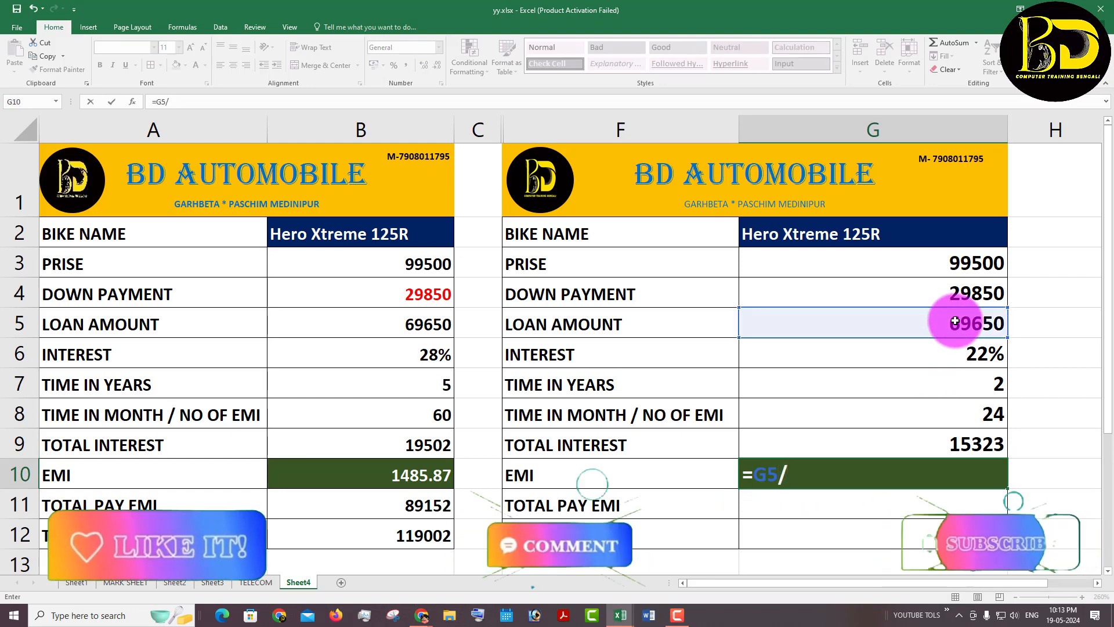
left_click(922, 417)
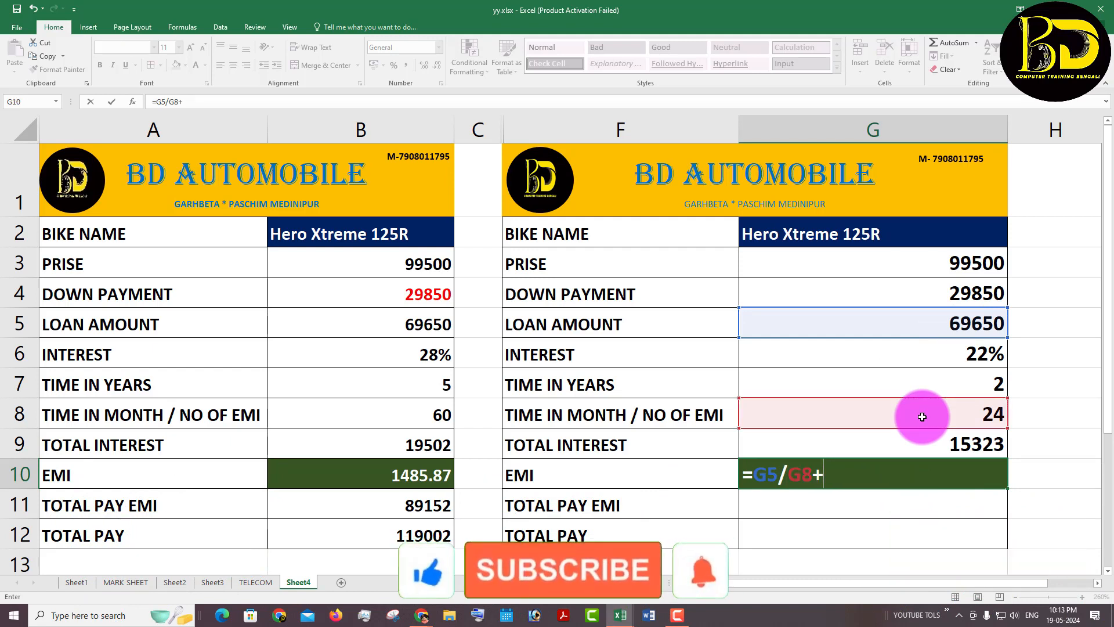
left_click(842, 446)
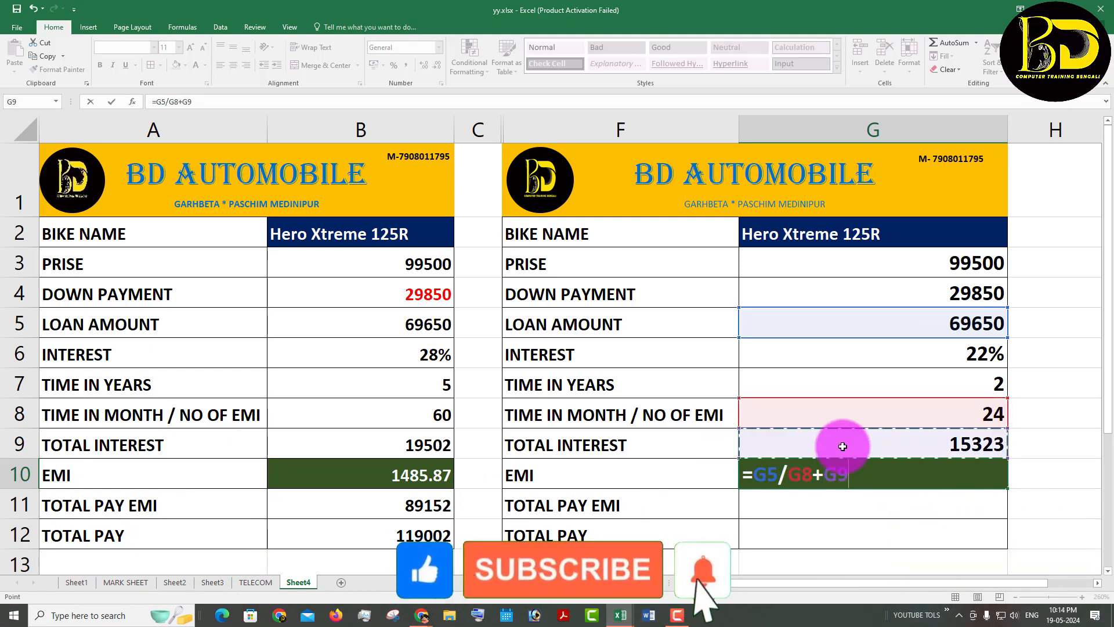
type("/")
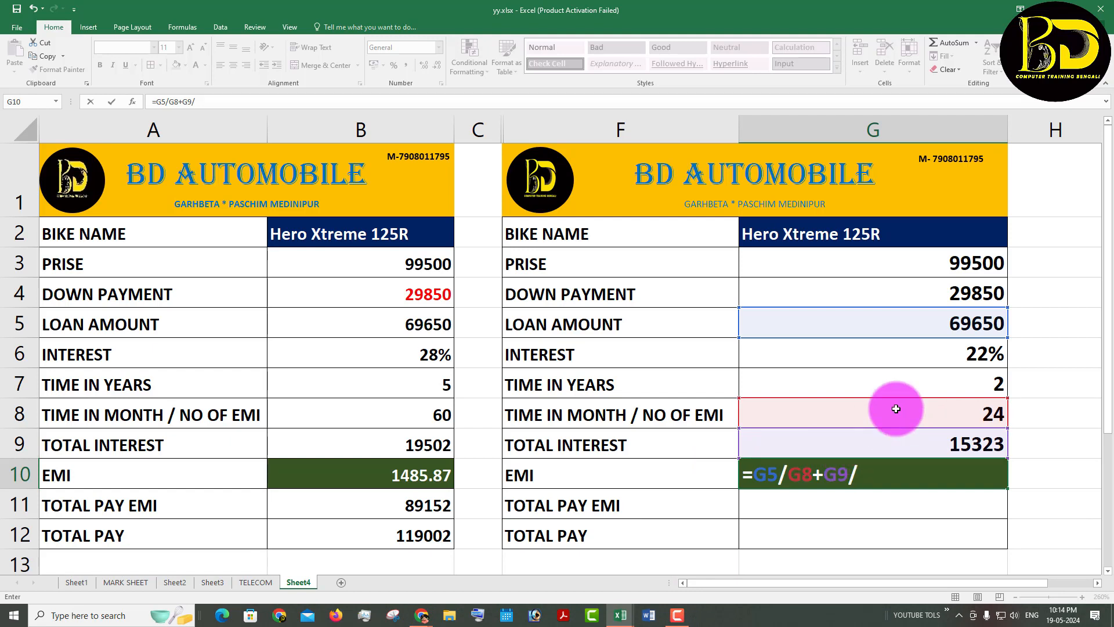
left_click(870, 412)
key("Return")
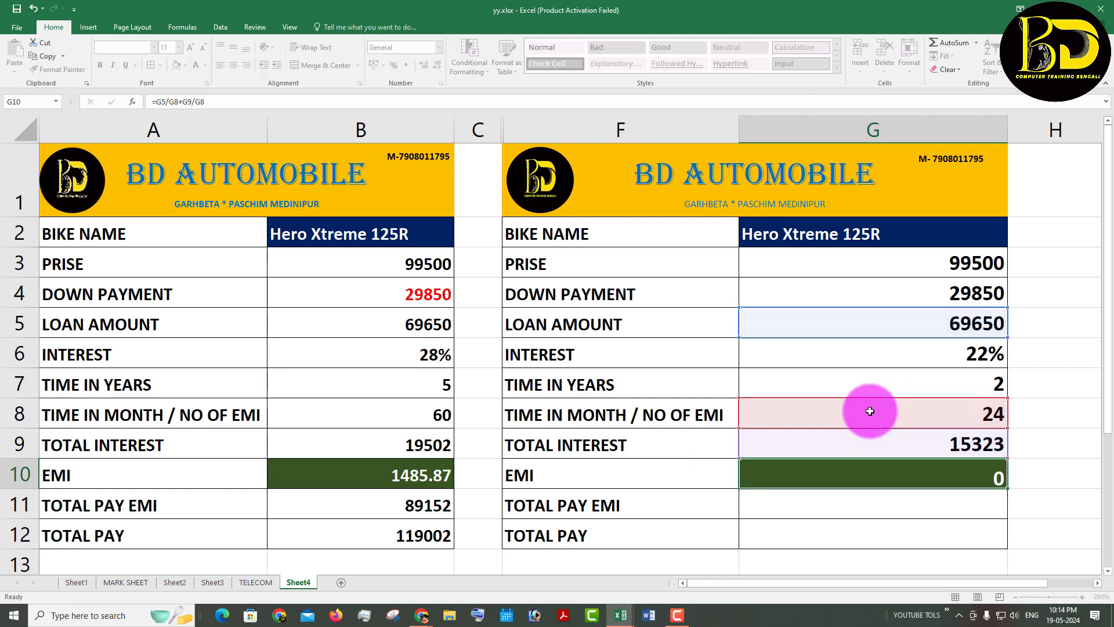
left_click(949, 476)
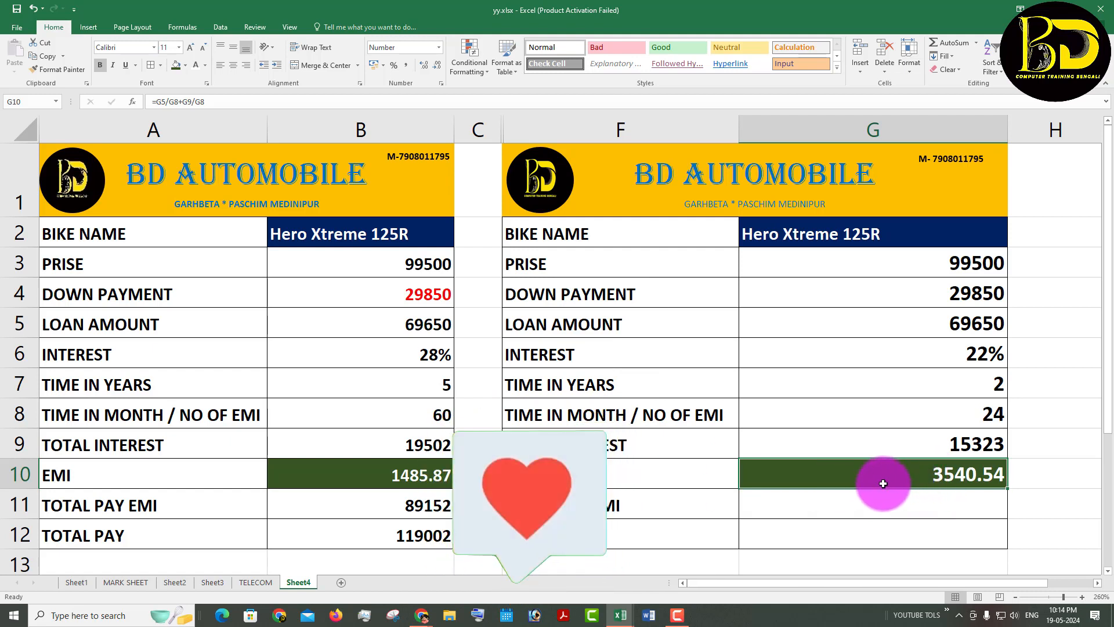
Step: Calculate TOTAL PAY EMI in G11 as EMI times number of months with the formula =G10*G8
left_click(722, 507)
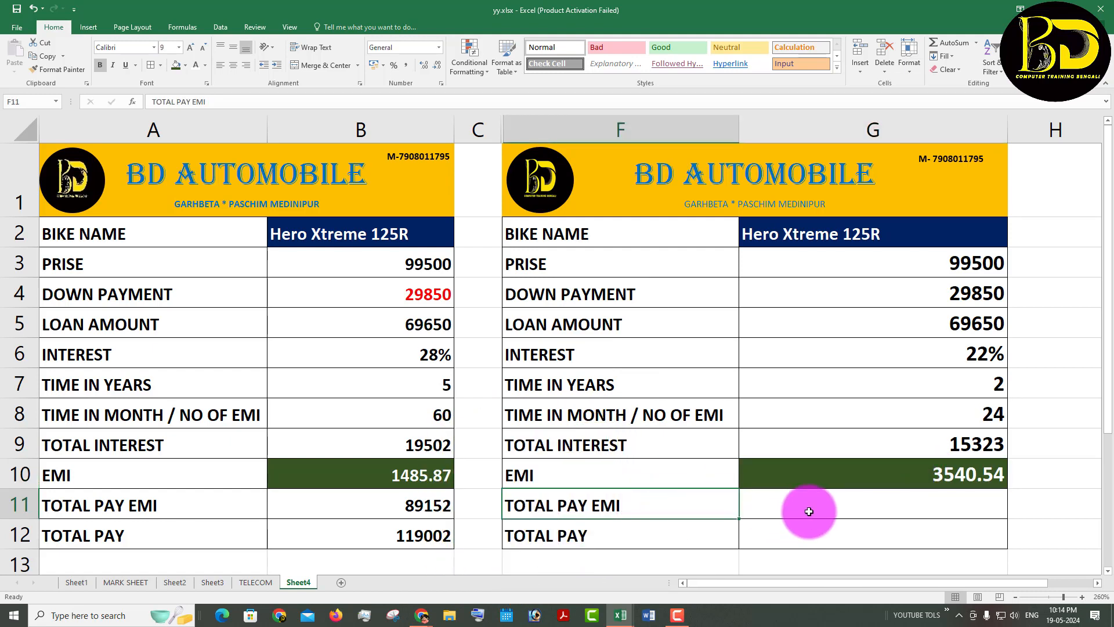
left_click(809, 510)
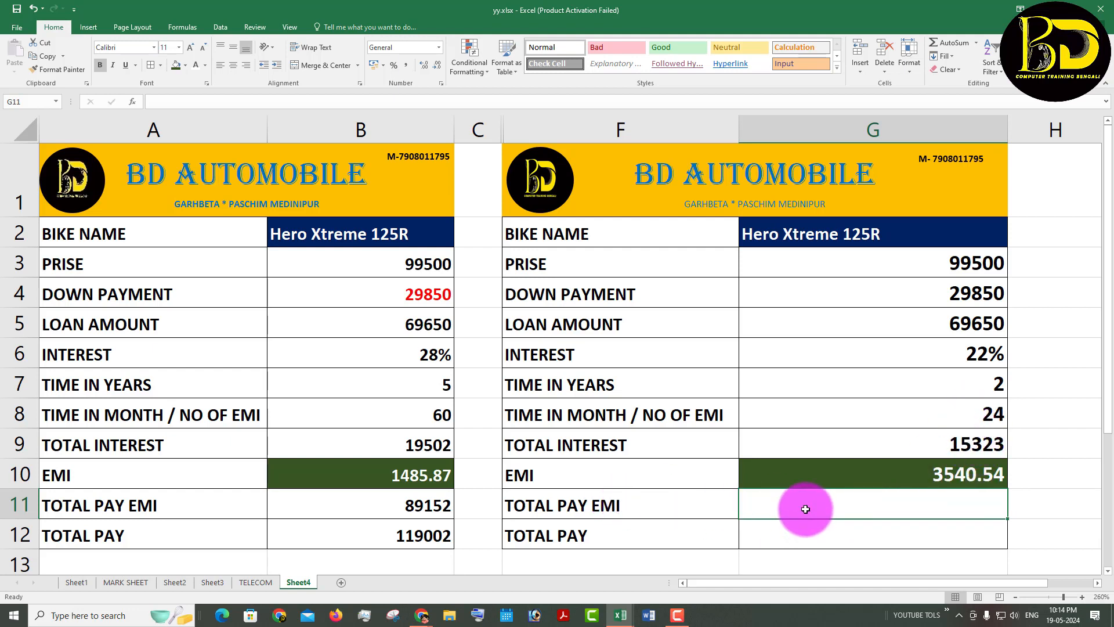
type("=")
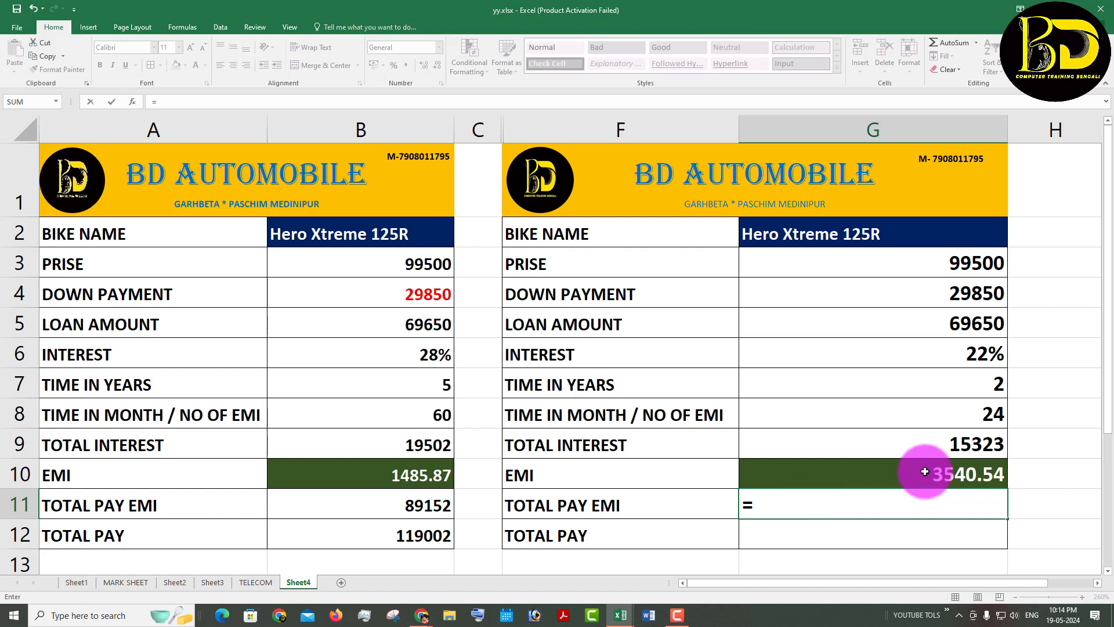
left_click(907, 476)
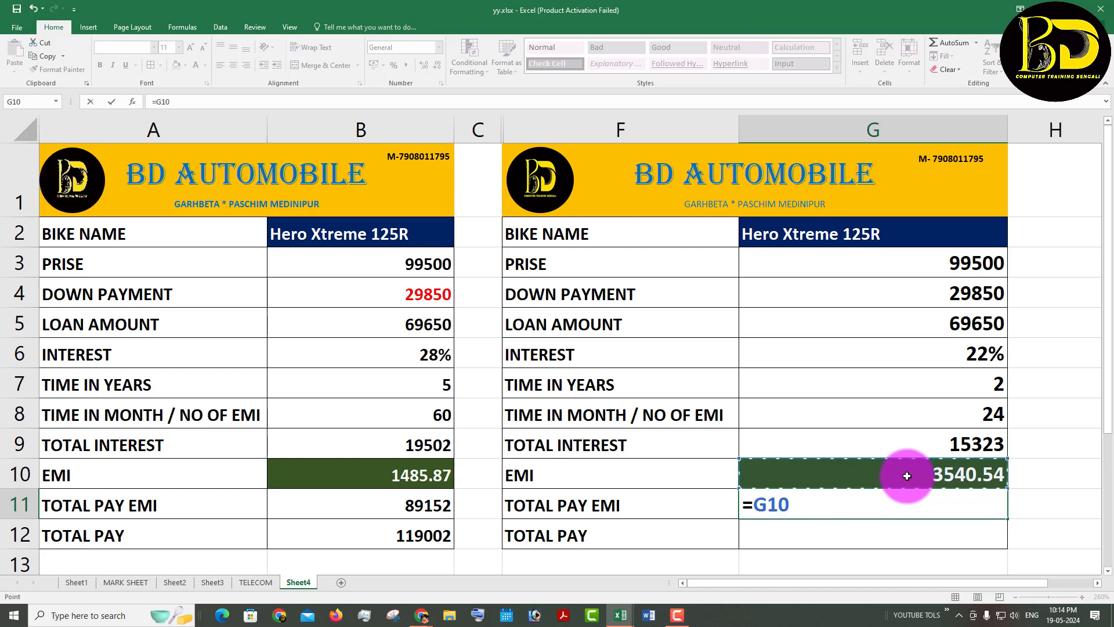
type("*")
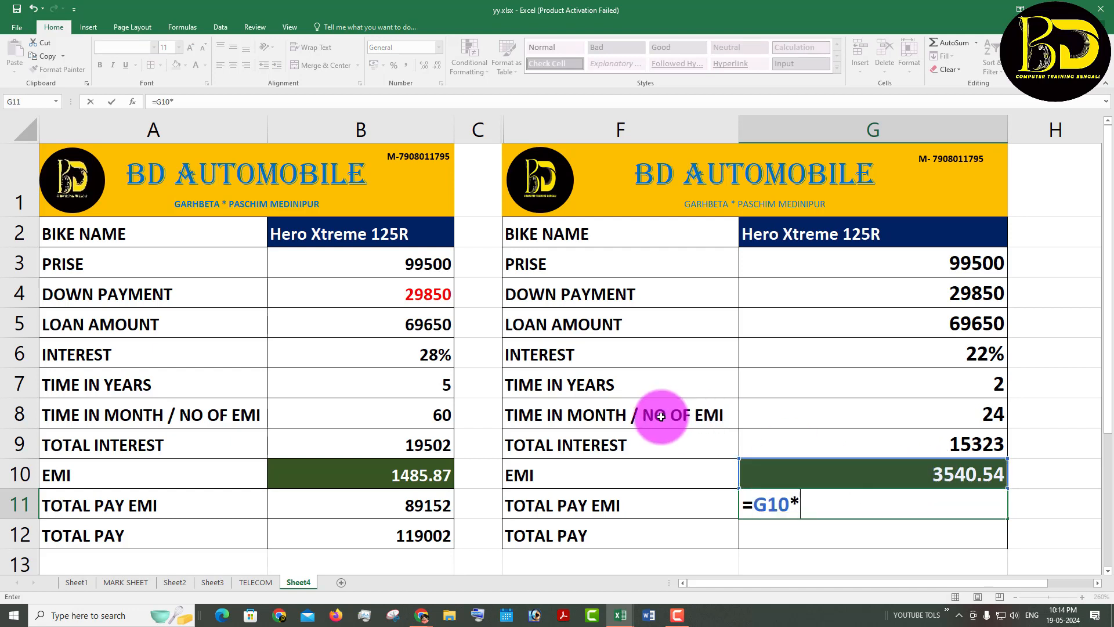
left_click(946, 412)
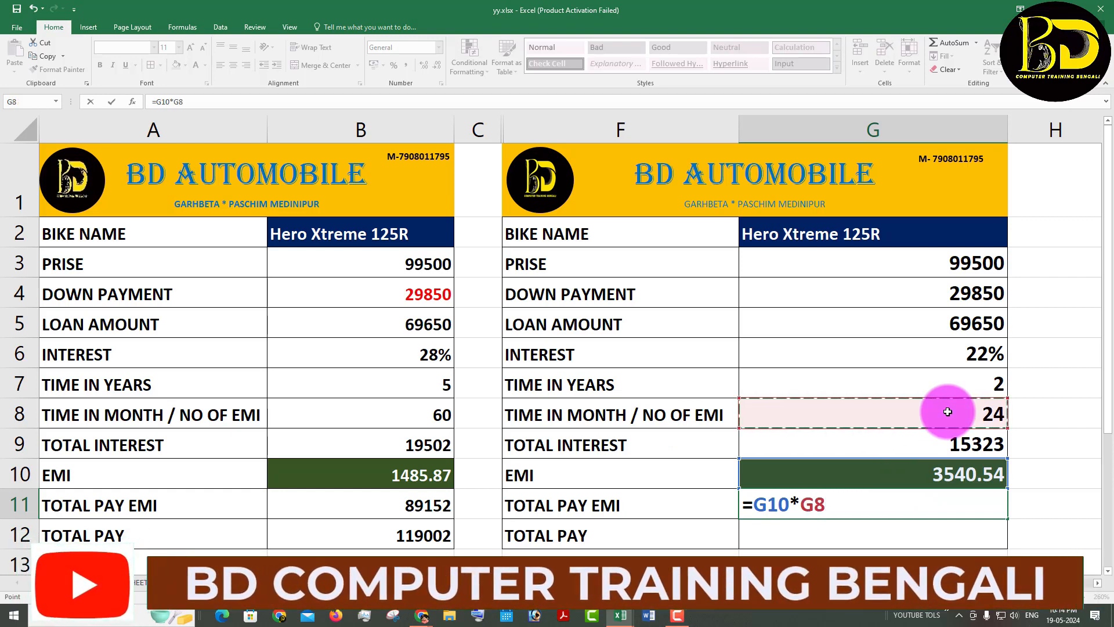
key("Return")
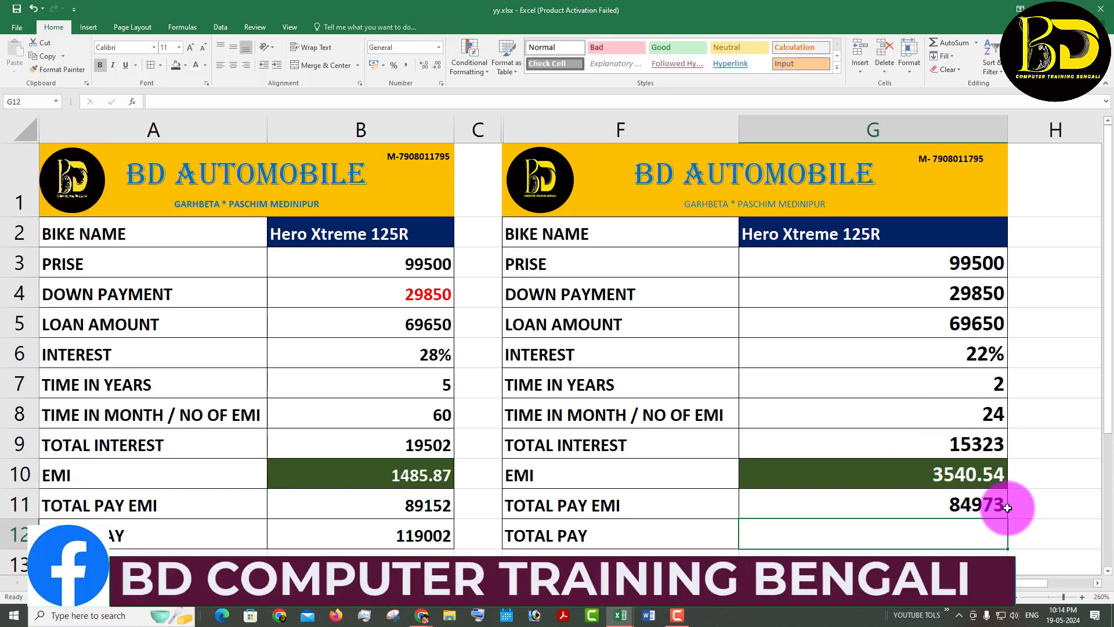
Step: Calculate TOTAL PAY in G12 by adding the down payment and total EMI payments with the formula =G4+G11
left_click(527, 529)
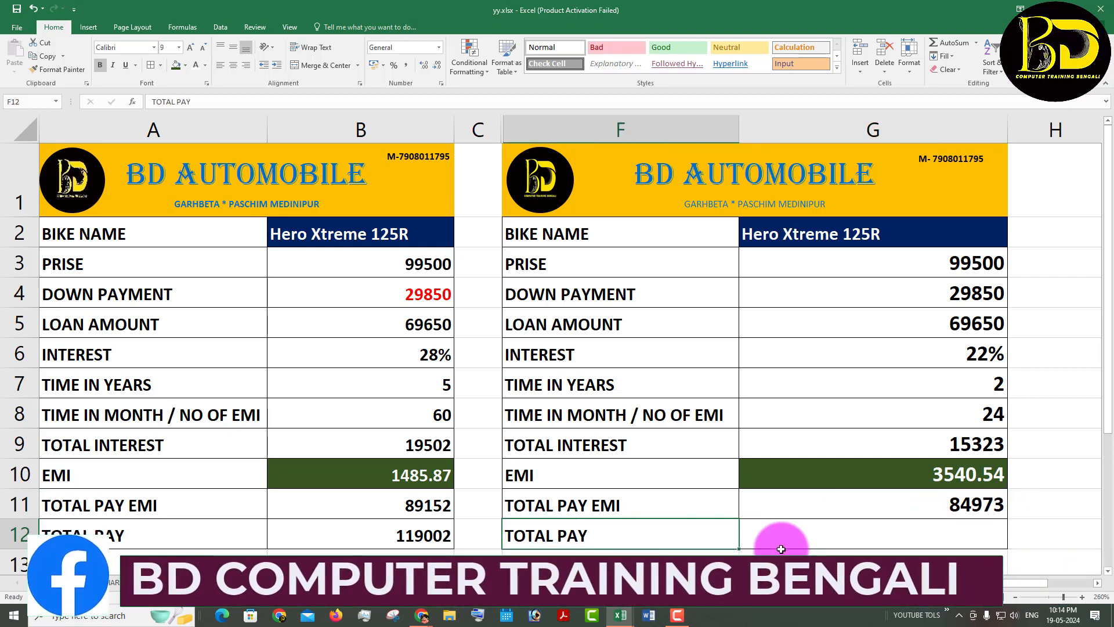
left_click(860, 537)
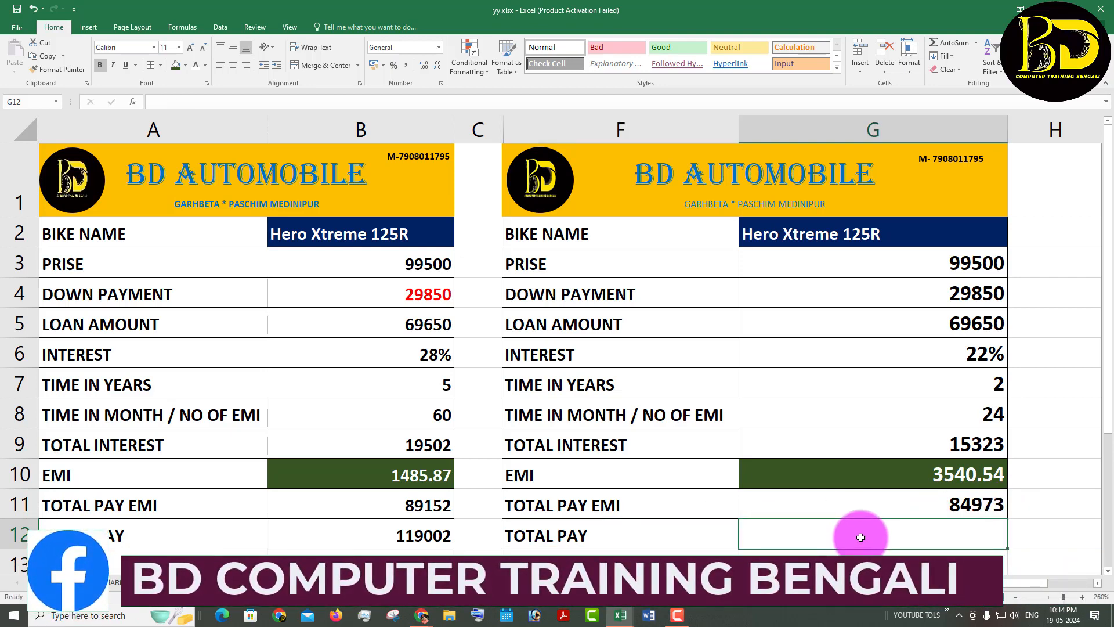
type("=")
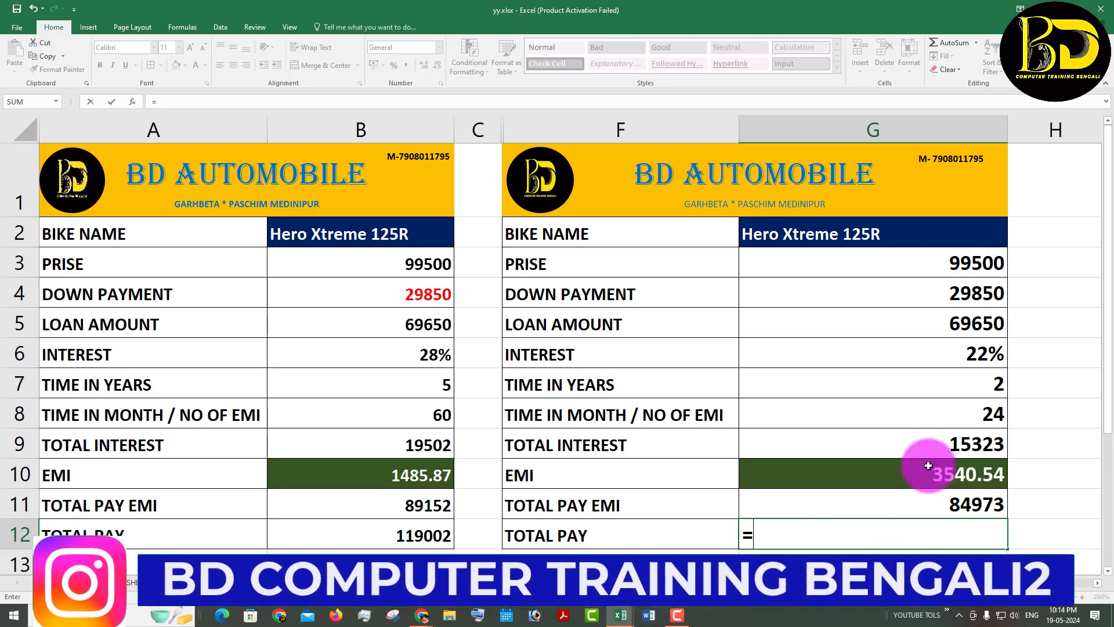
left_click(884, 289)
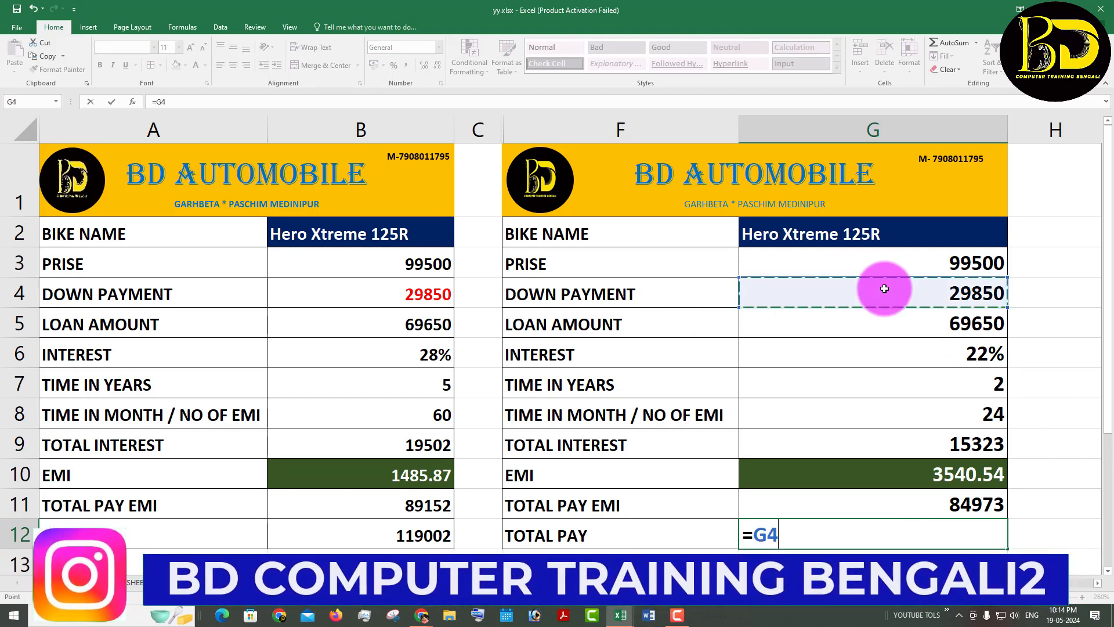
type("+")
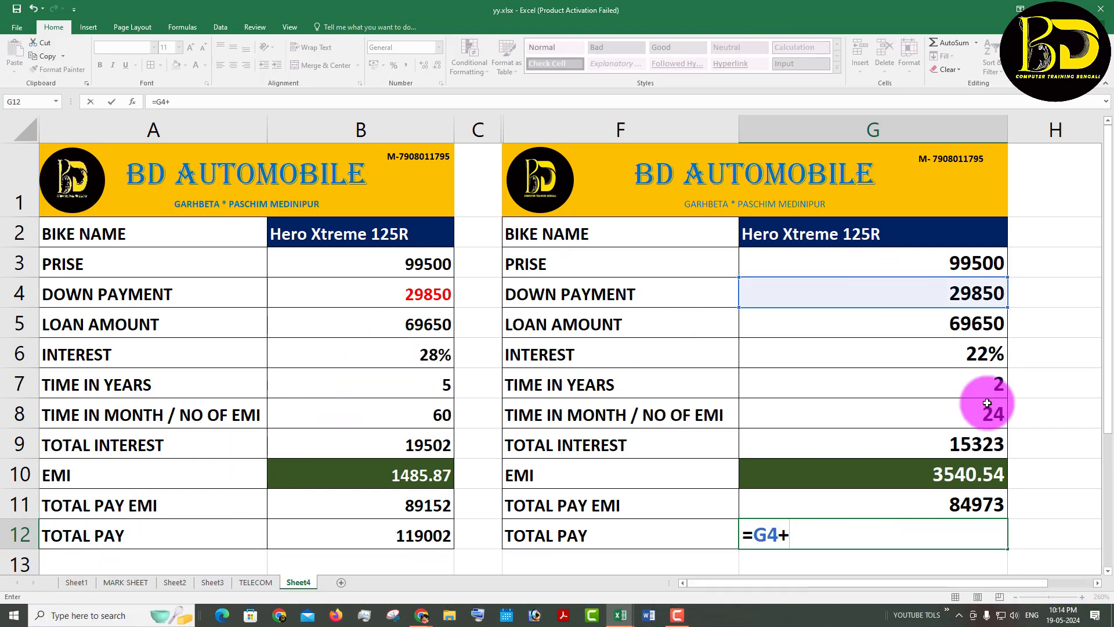
left_click(954, 503)
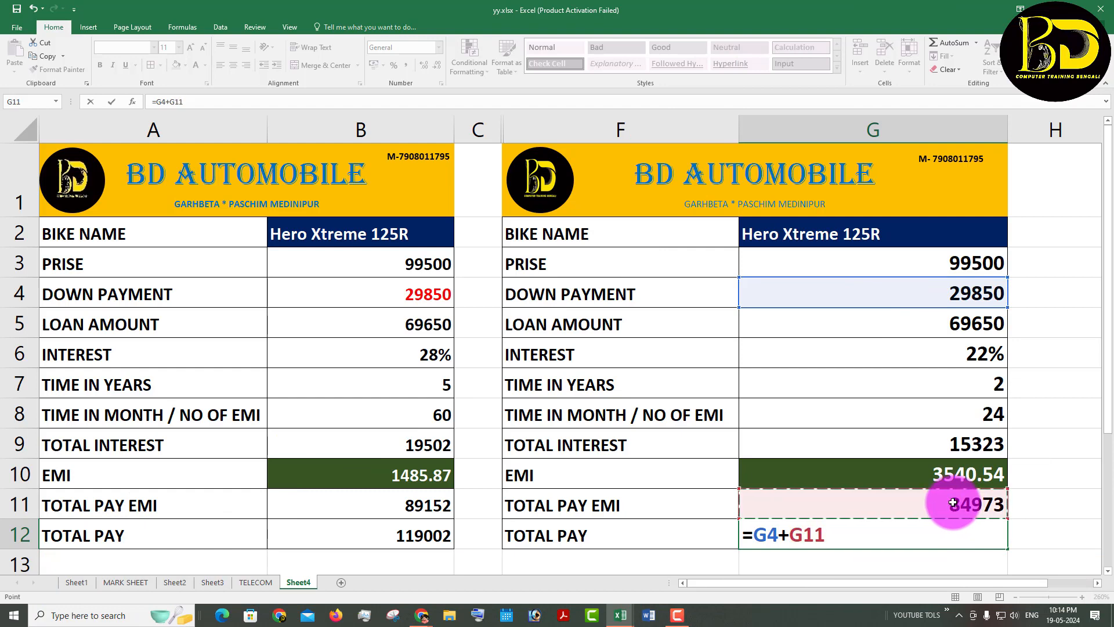
key("Return")
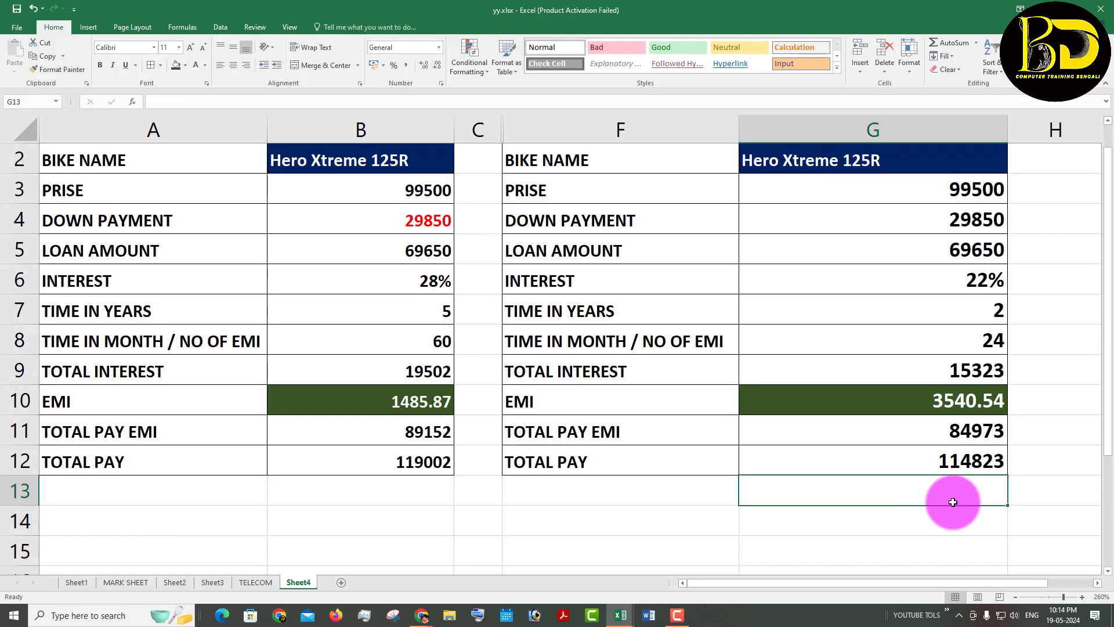
scroll(692, 298, "up", 1)
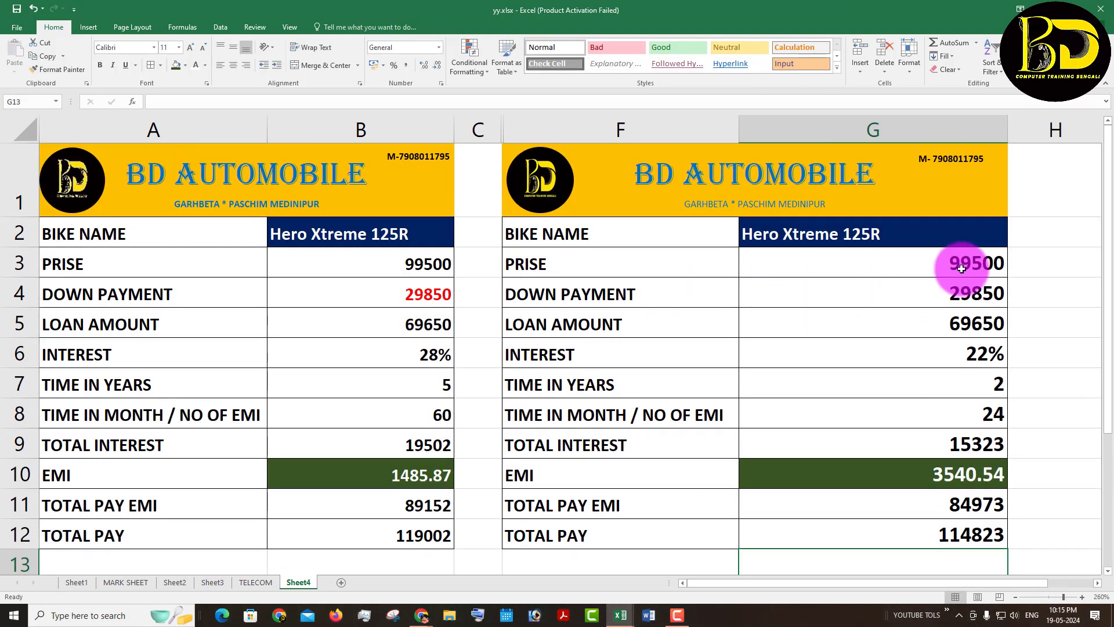
left_click(926, 538)
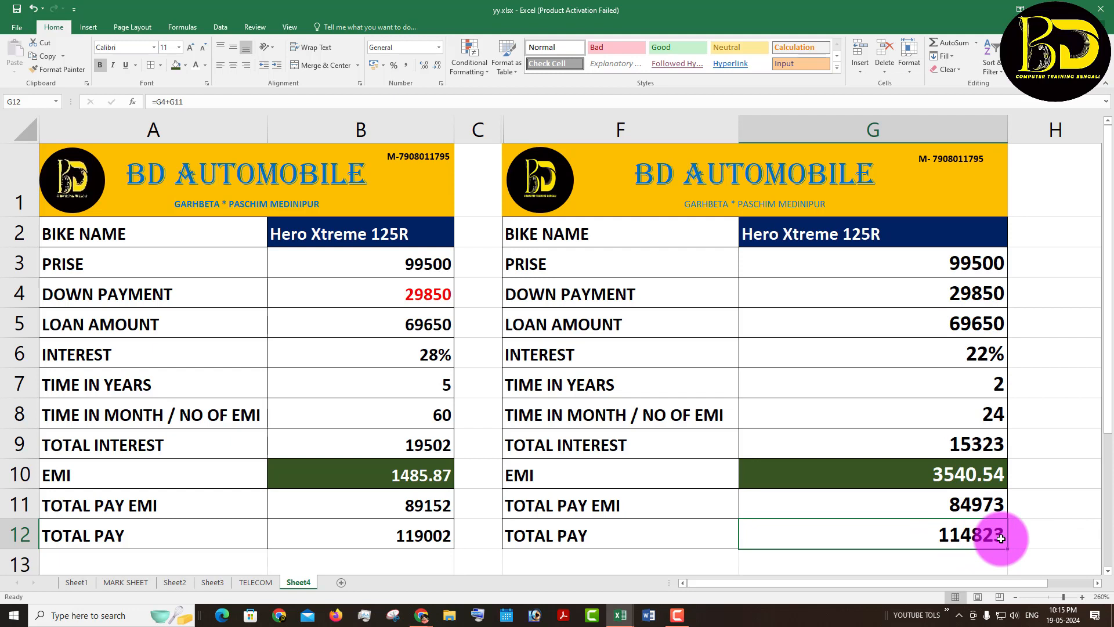
Step: Set TIME IN YEARS in G7 to 5 from its drop-down and check the interest and EMI formulas
left_click(998, 384)
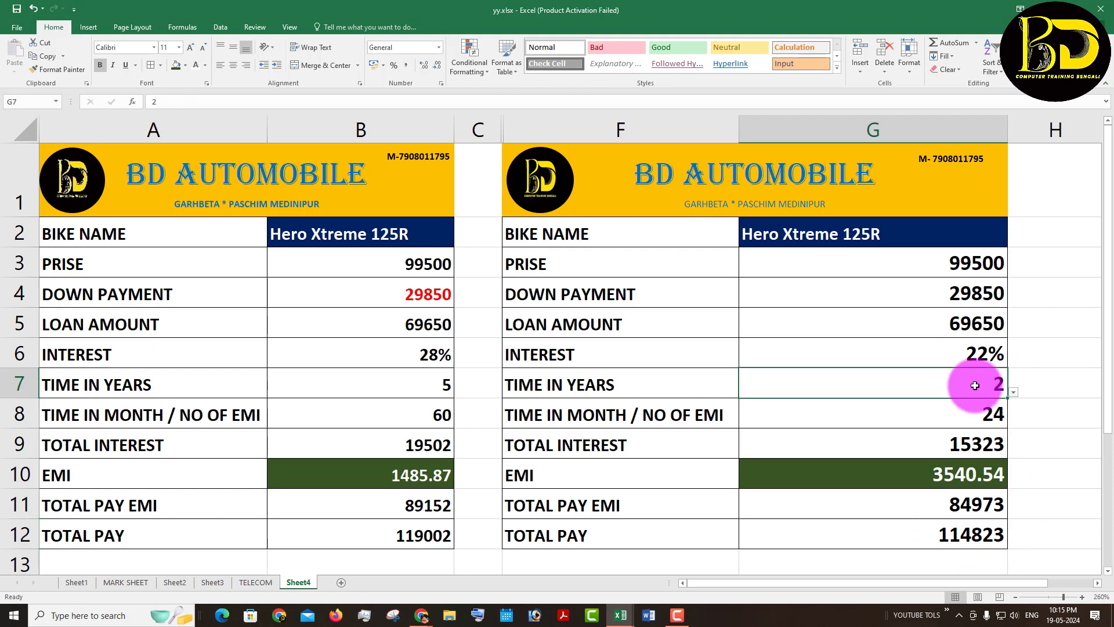
left_click(1014, 392)
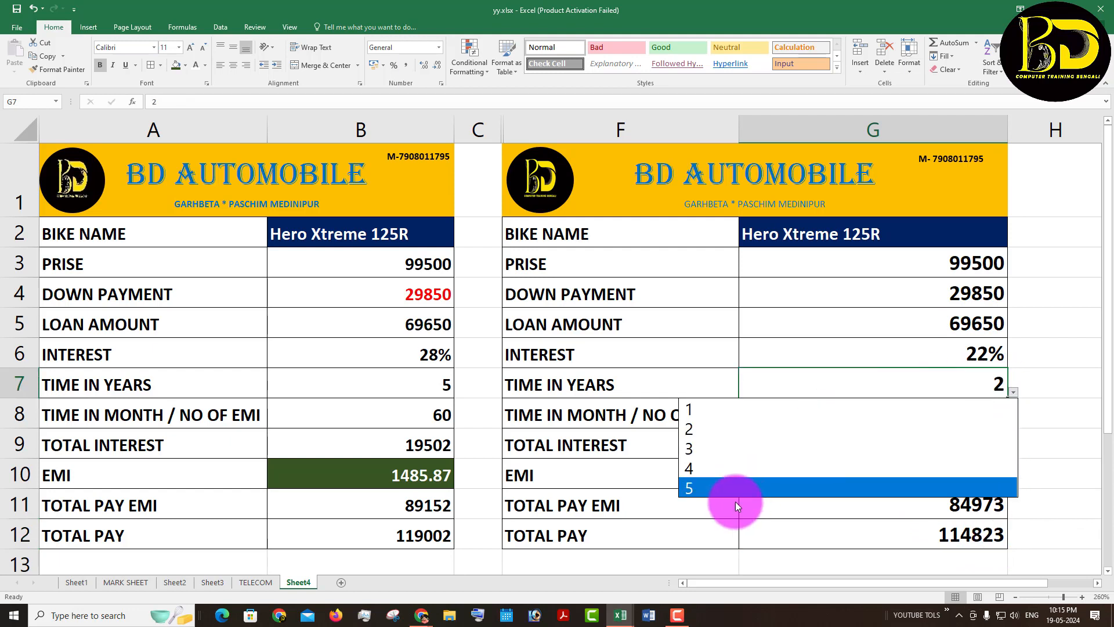
left_click(726, 487)
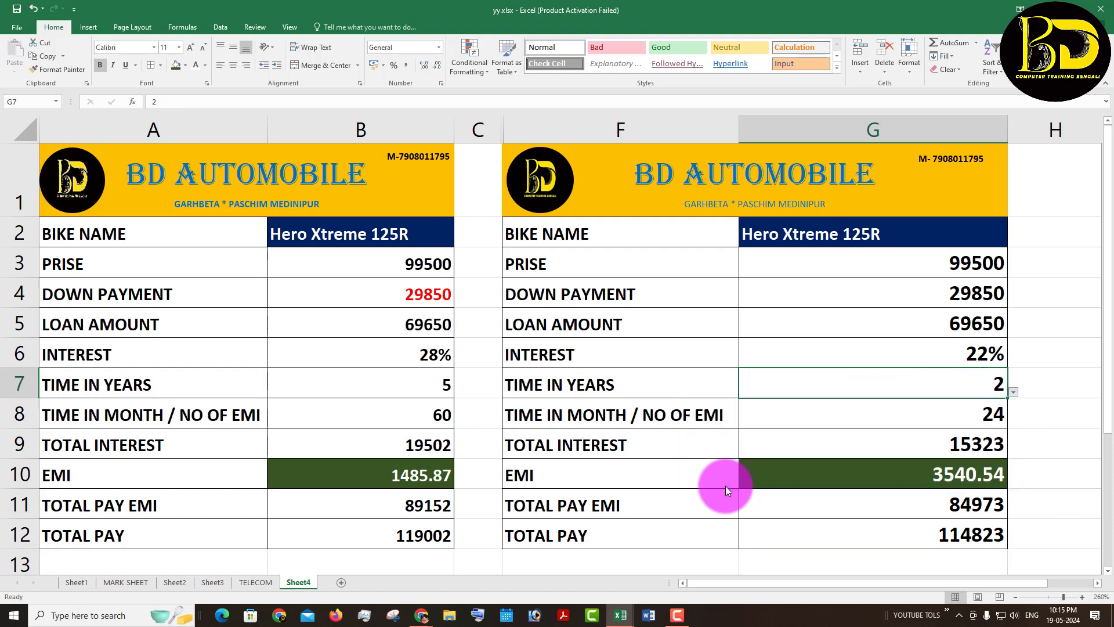
left_click(949, 356)
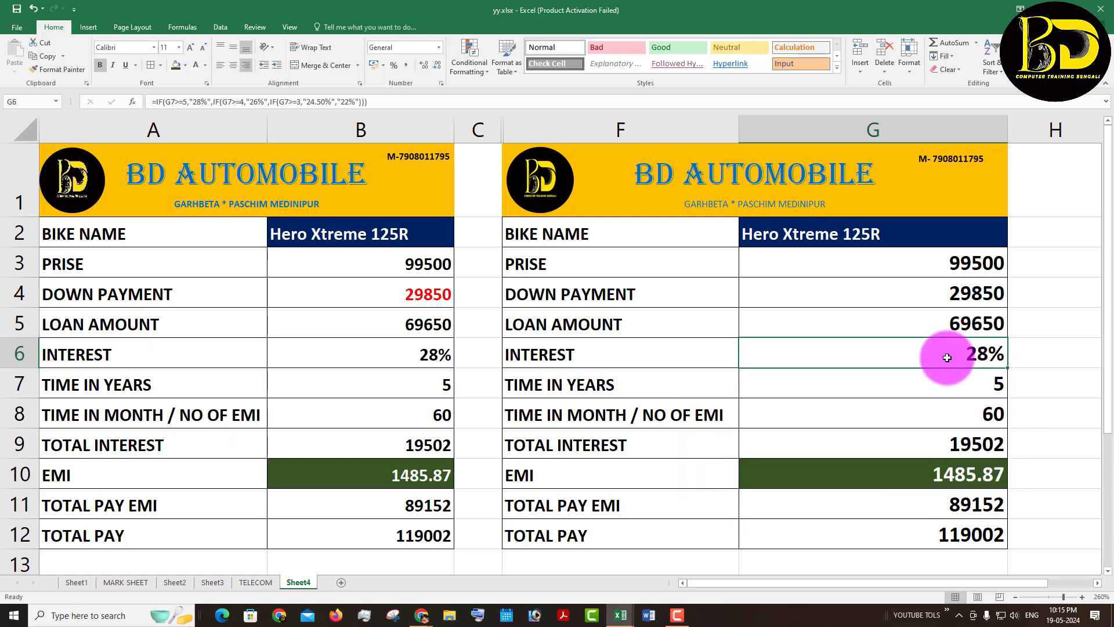
left_click(952, 475)
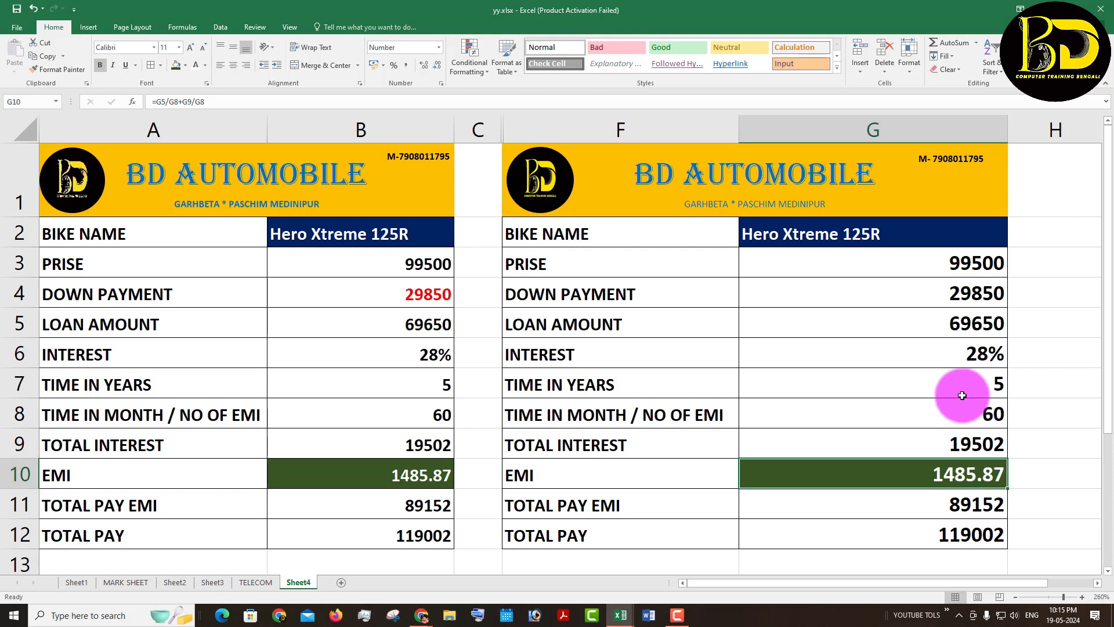
Step: Test the year drop-down in G7 by choosing 2 and switching back to 5
left_click(987, 383)
left_click(1013, 392)
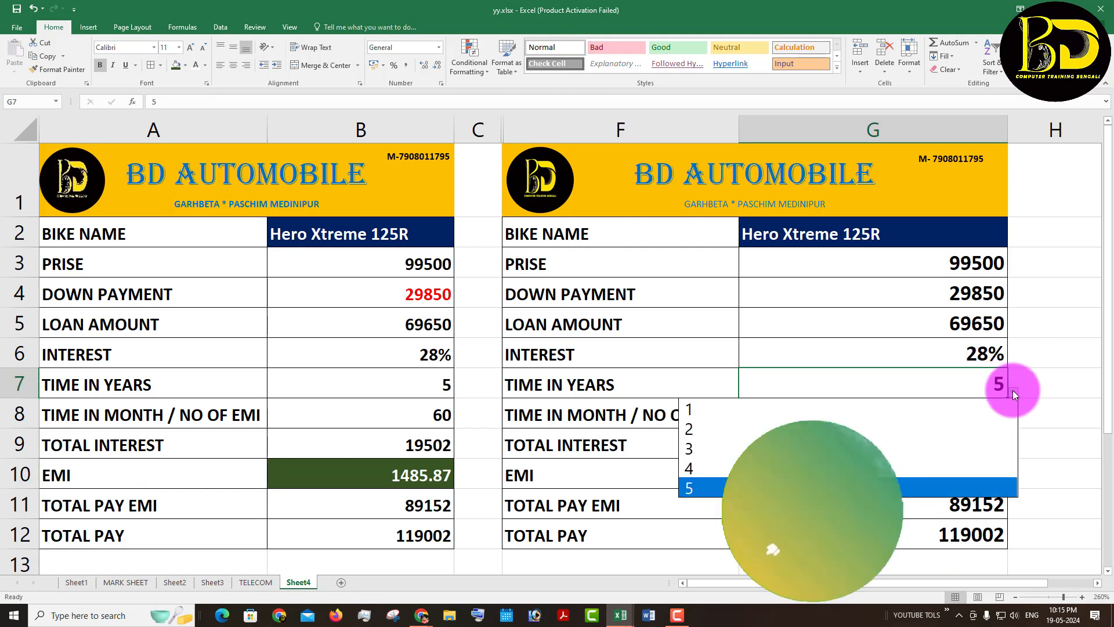
left_click(733, 429)
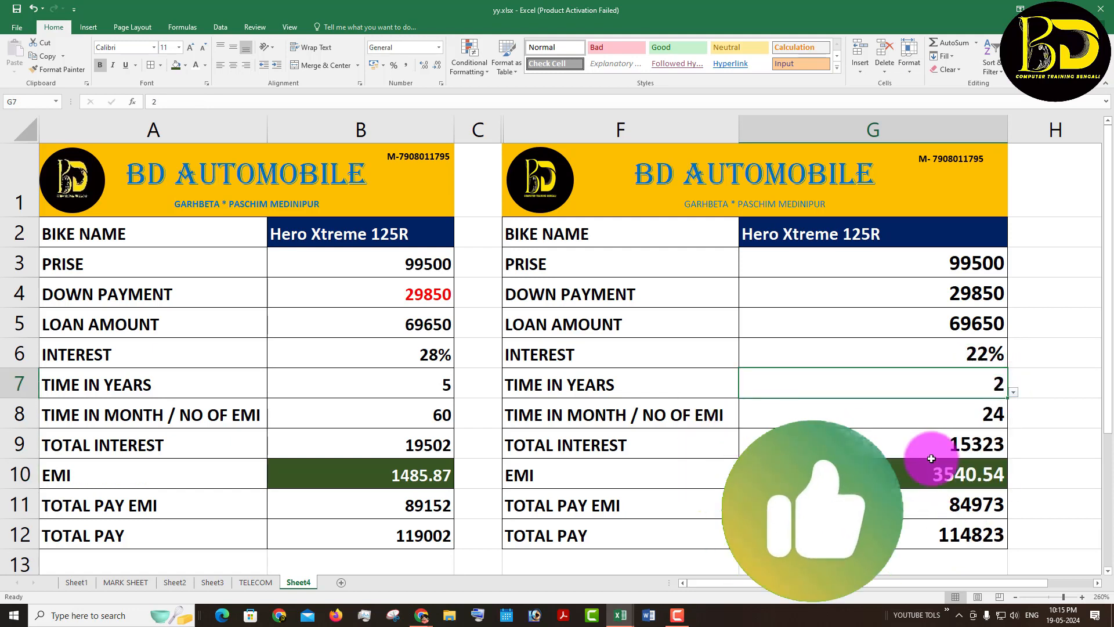
left_click(1014, 393)
left_click(792, 485)
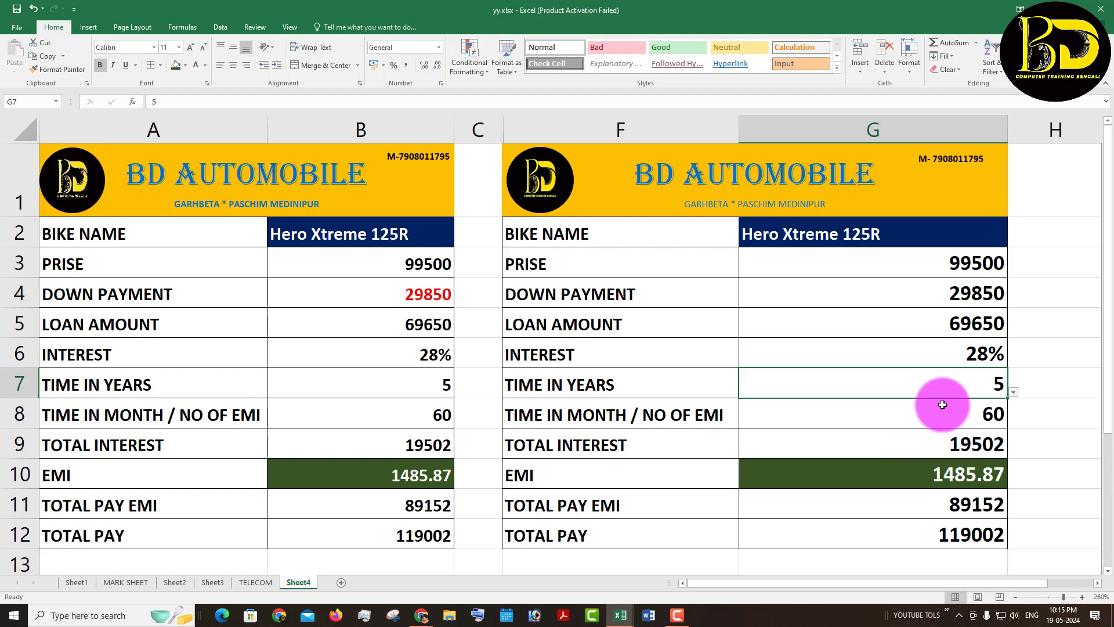
Step: Check the Google Meet call in Chrome and return to the yy.xlsx workbook in Excel
left_click_drag(846, 232, 891, 522)
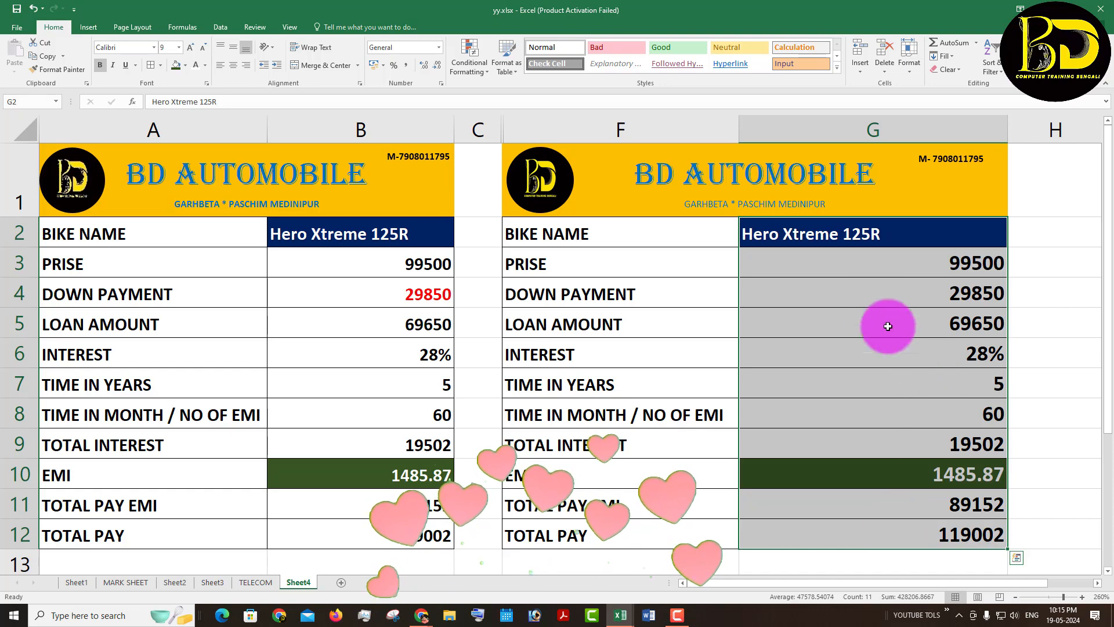
mouse_move(422, 614)
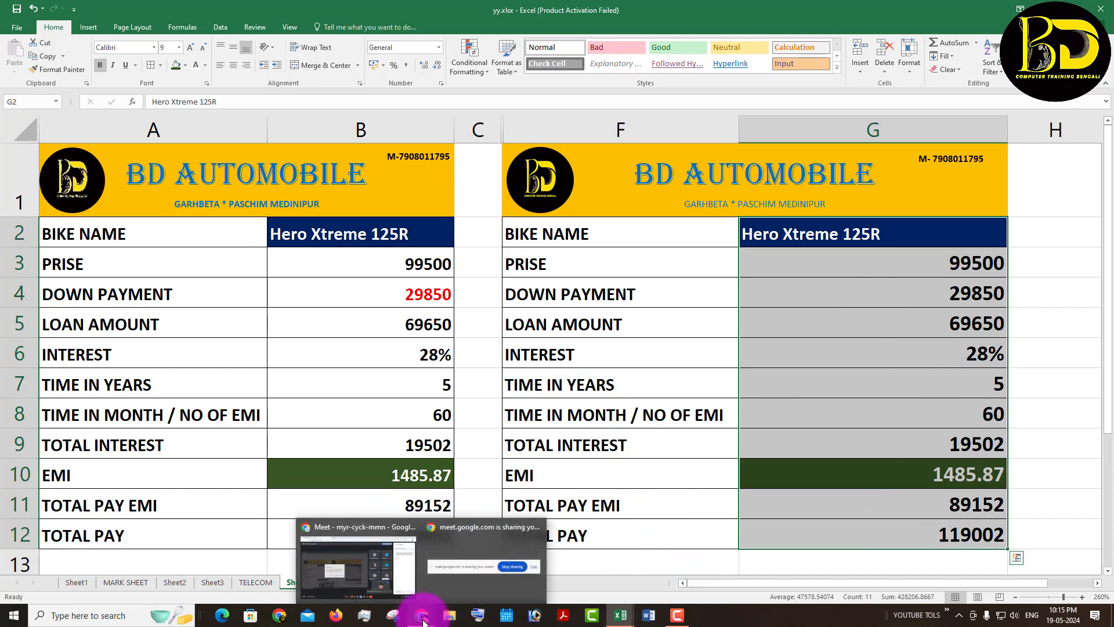
left_click(385, 567)
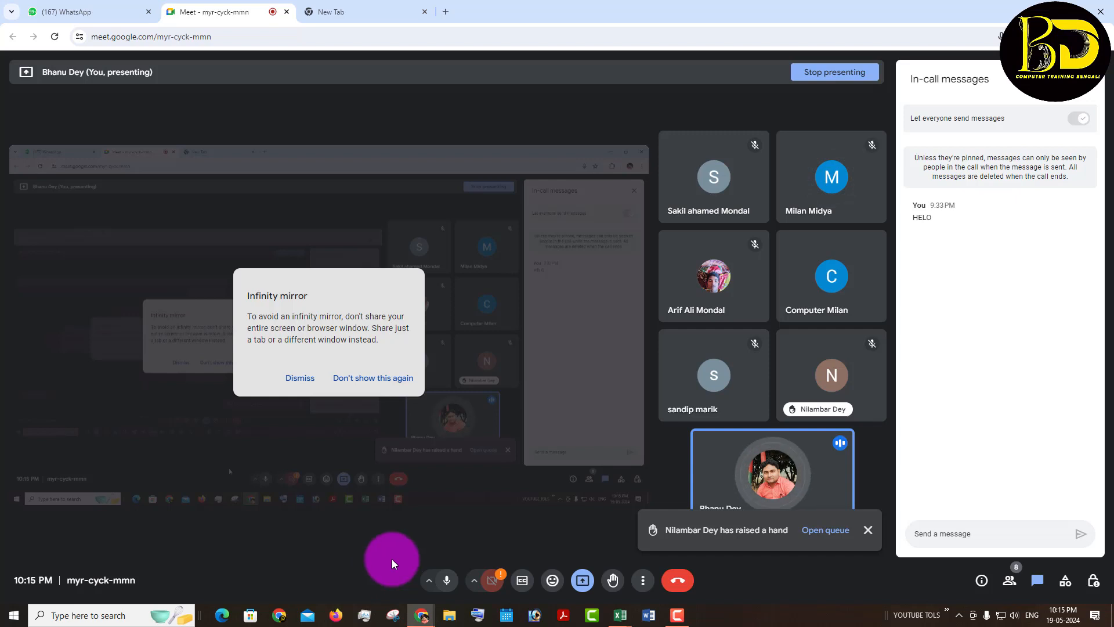
mouse_move(615, 623)
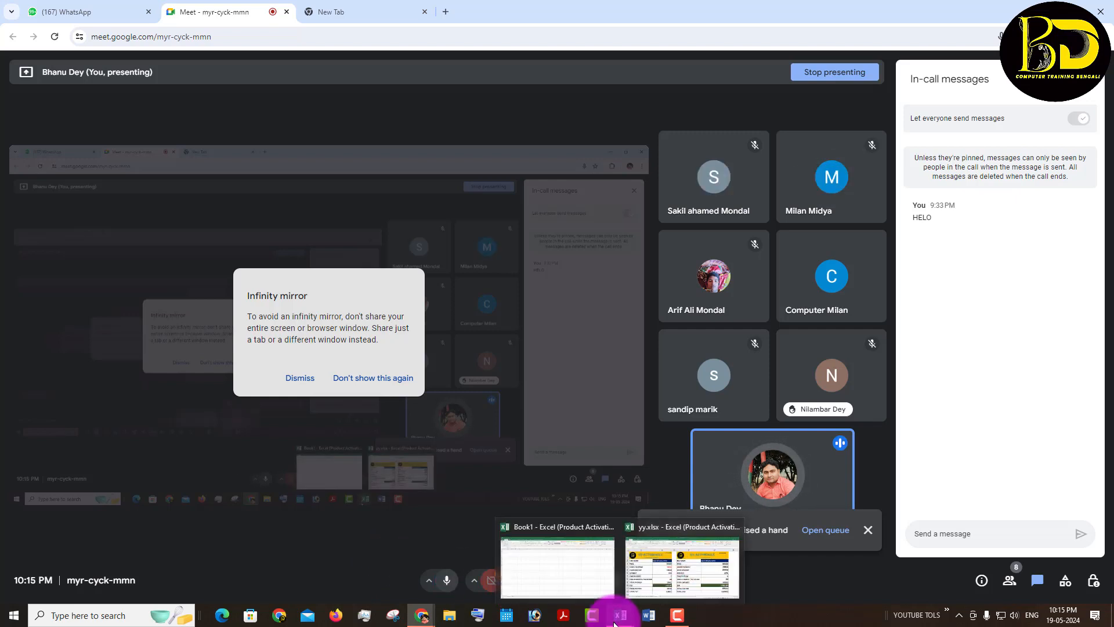
left_click(699, 566)
left_click(925, 432)
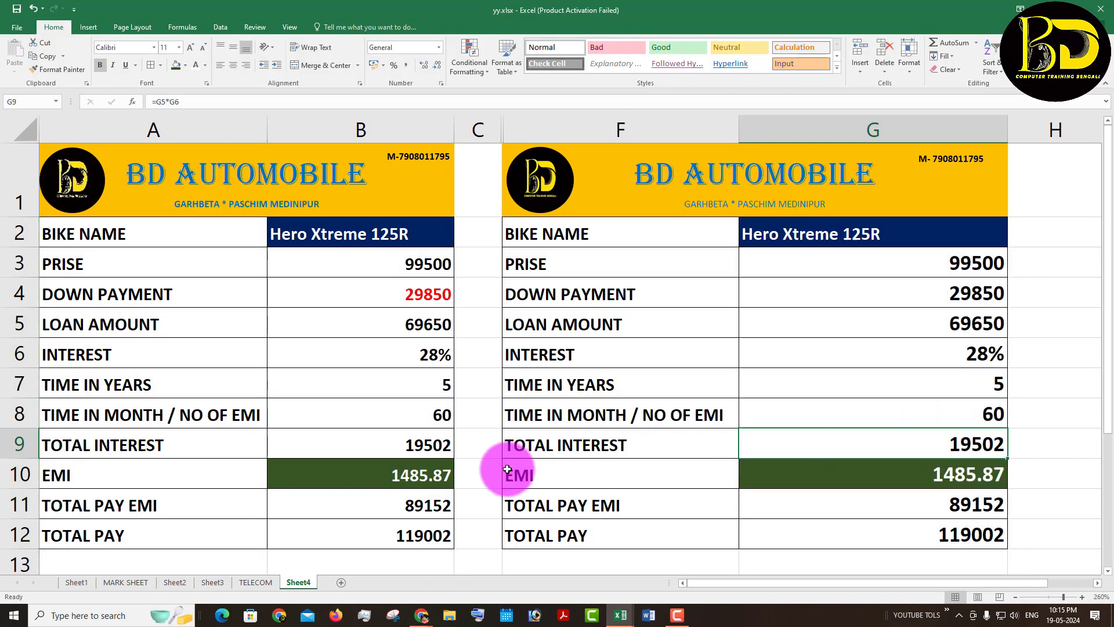
left_click(875, 477)
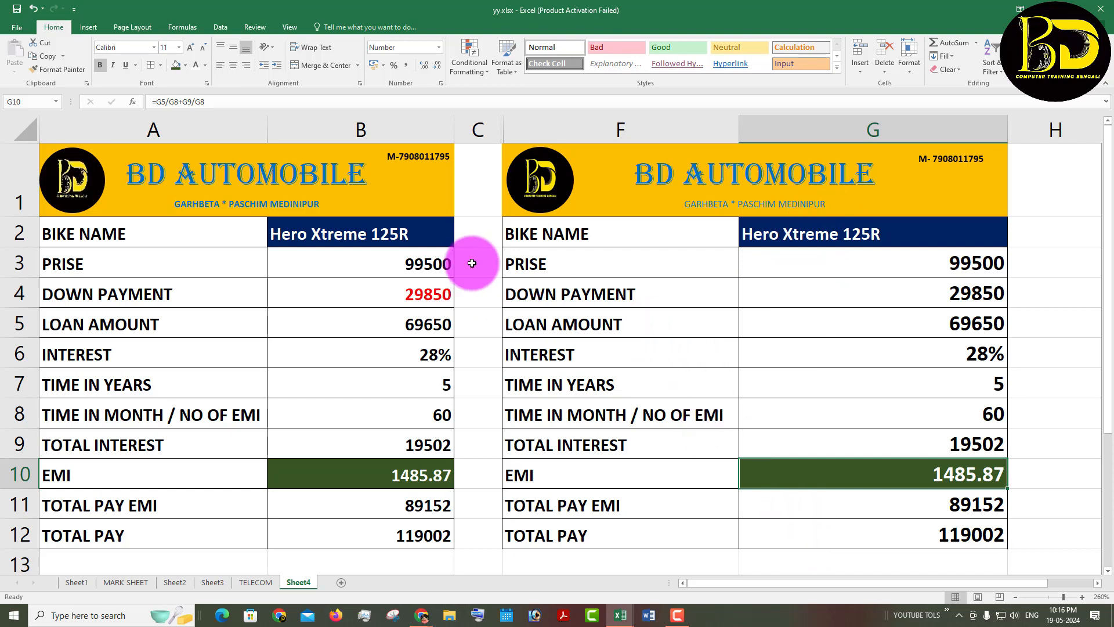
Step: Hide columns F and G containing the recreated calculator
left_click_drag(531, 129, 846, 137)
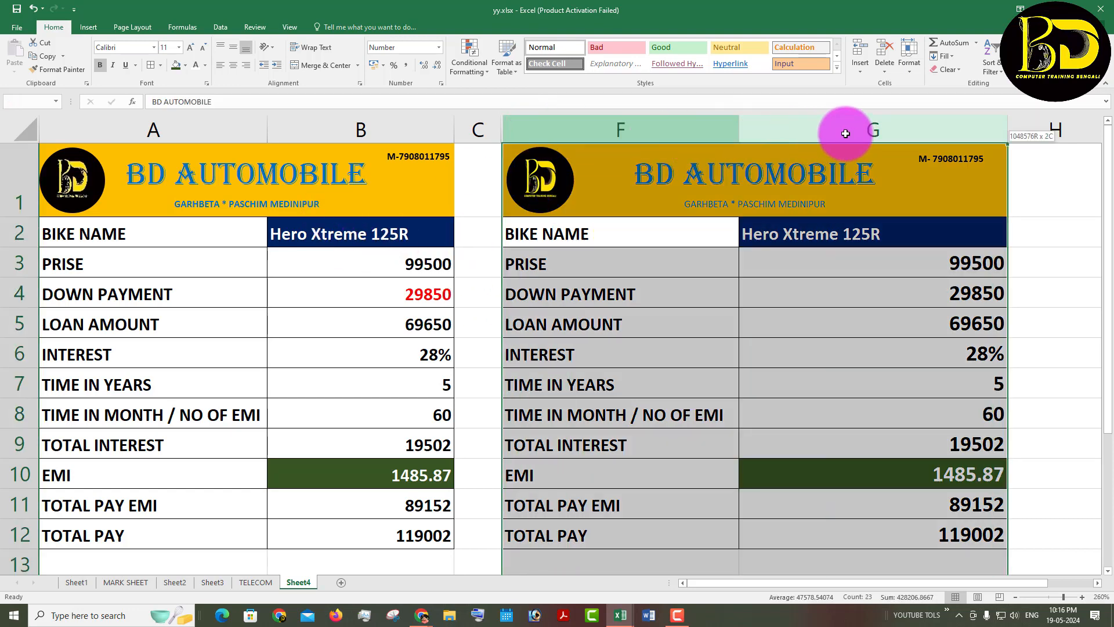
right_click(849, 137)
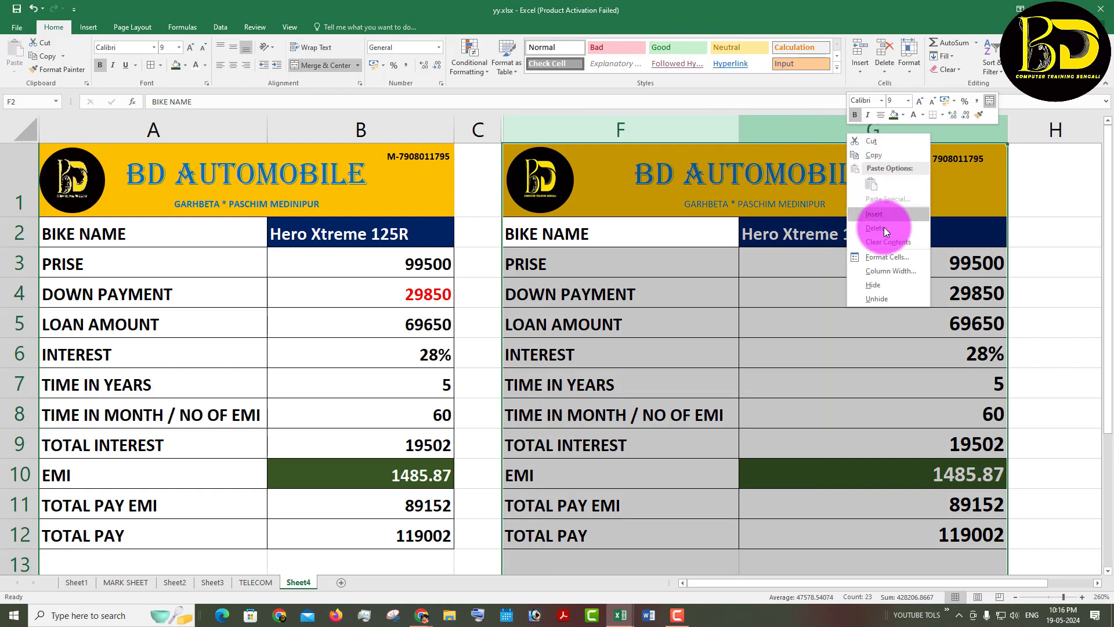
left_click(875, 284)
Step: Review the example calculator's bike name, price, loan amount, years, total interest and total EMI cells in column B
left_click(301, 270)
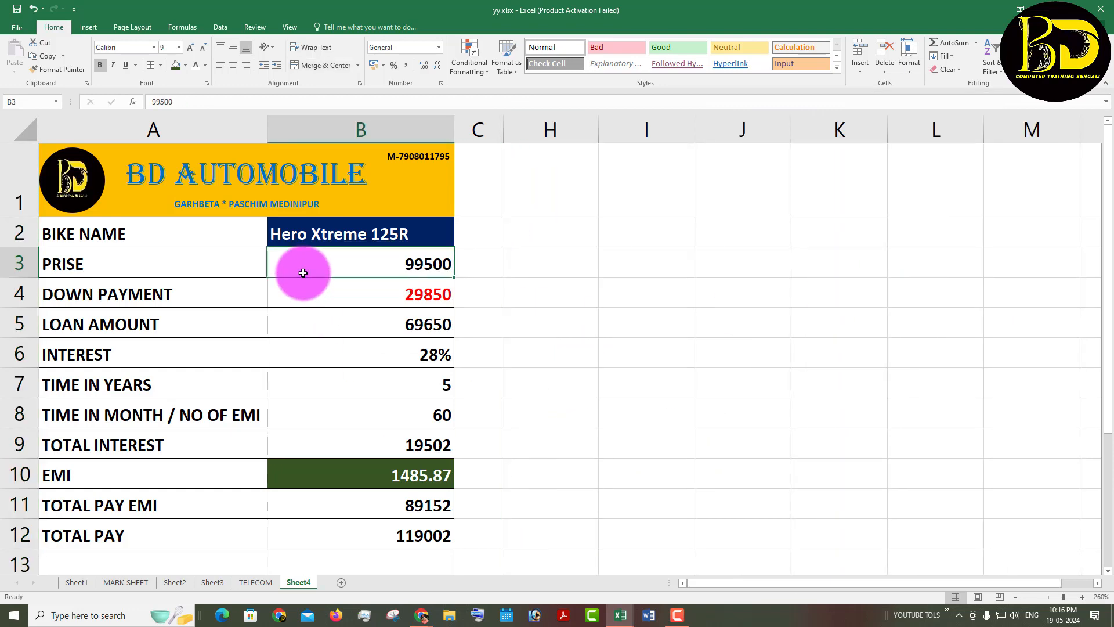
left_click(294, 237)
left_click(388, 271)
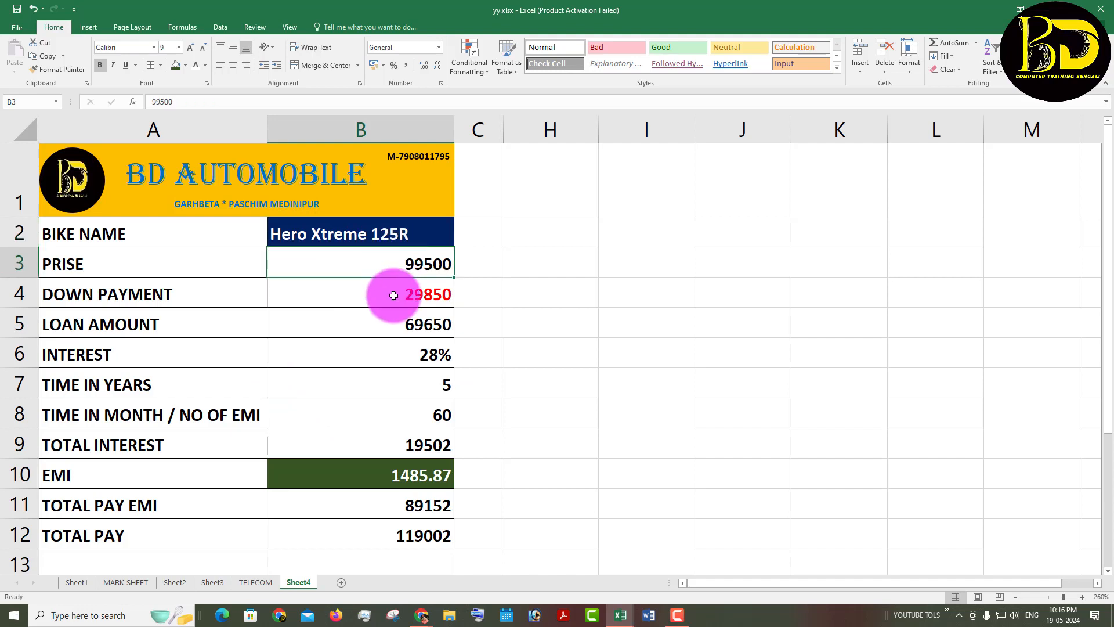
left_click(397, 321)
left_click(402, 387)
left_click(395, 445)
left_click(391, 500)
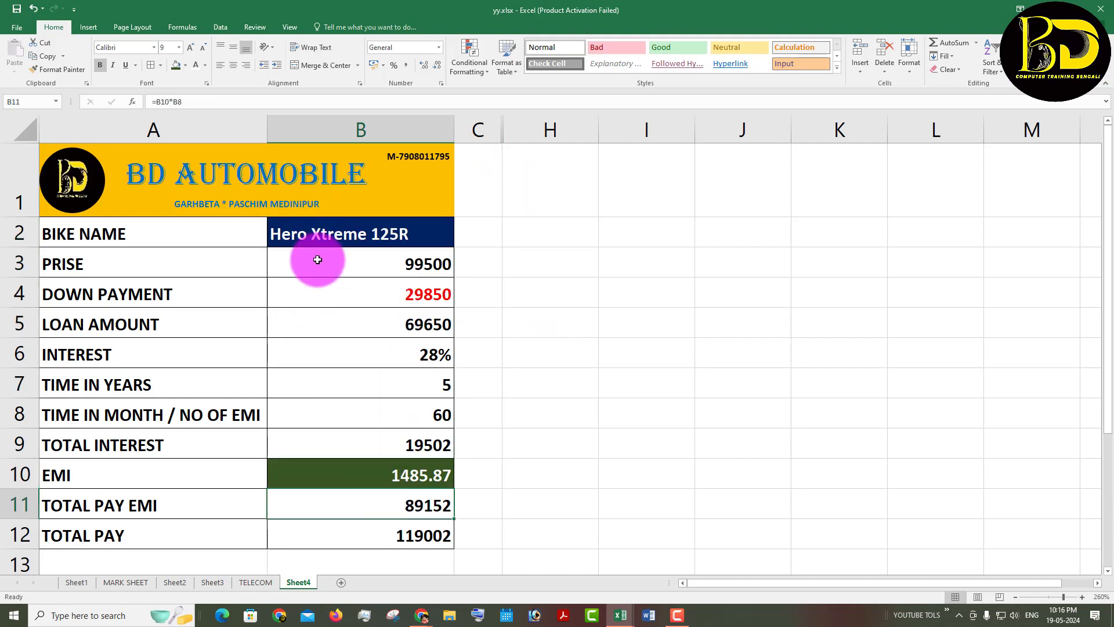
Step: Show the HERO SPLENDOR PLUS scenario in the example calculator using Scenario Manager
left_click(221, 27)
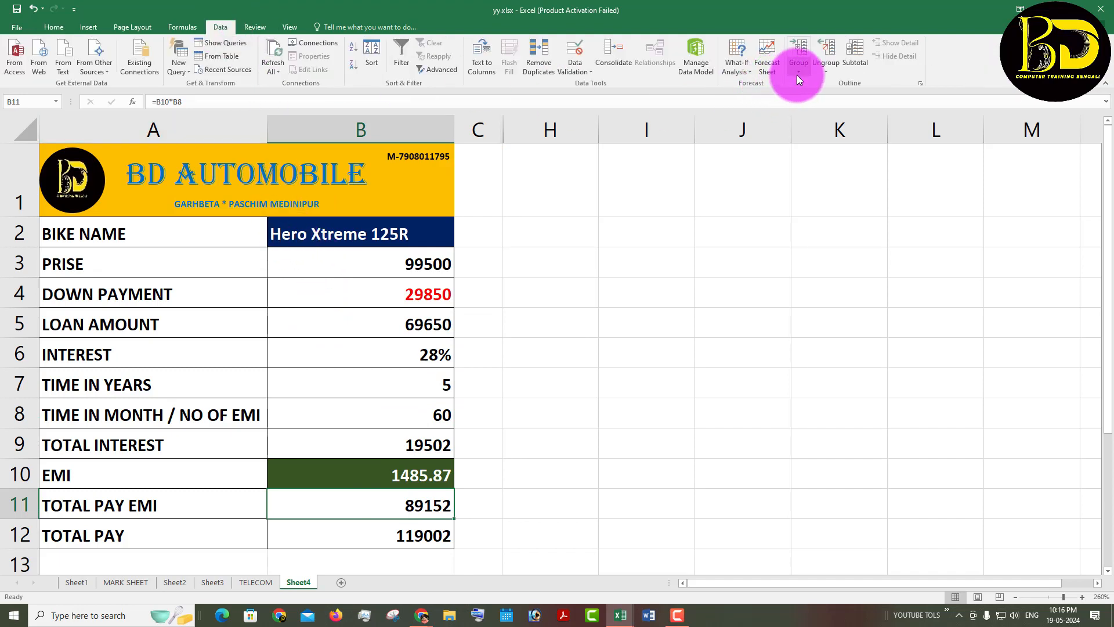
left_click(746, 67)
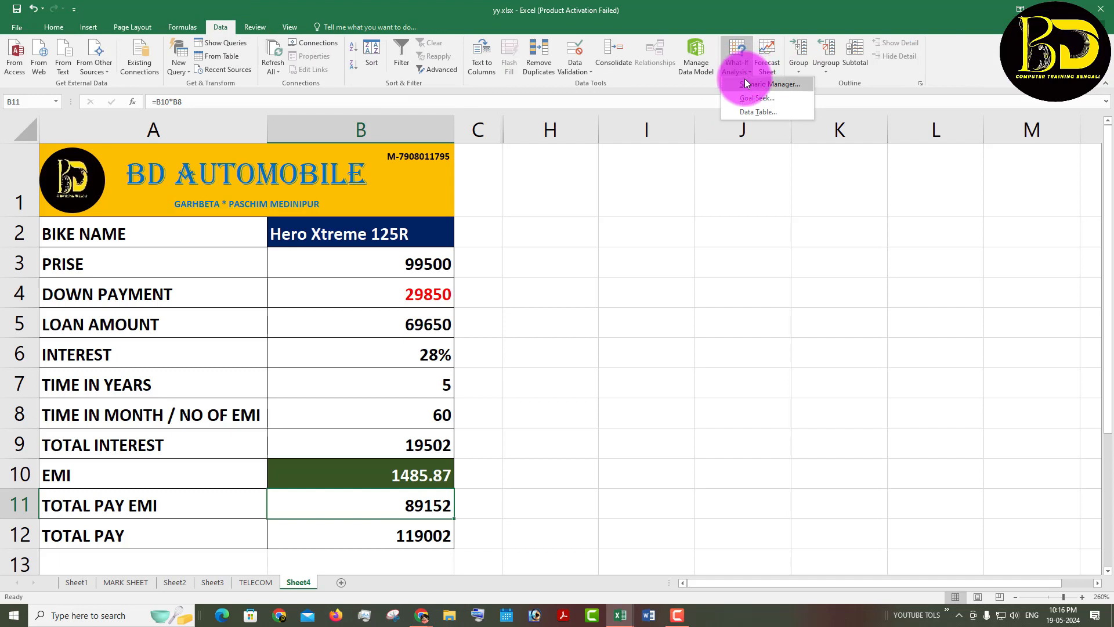
left_click(744, 81)
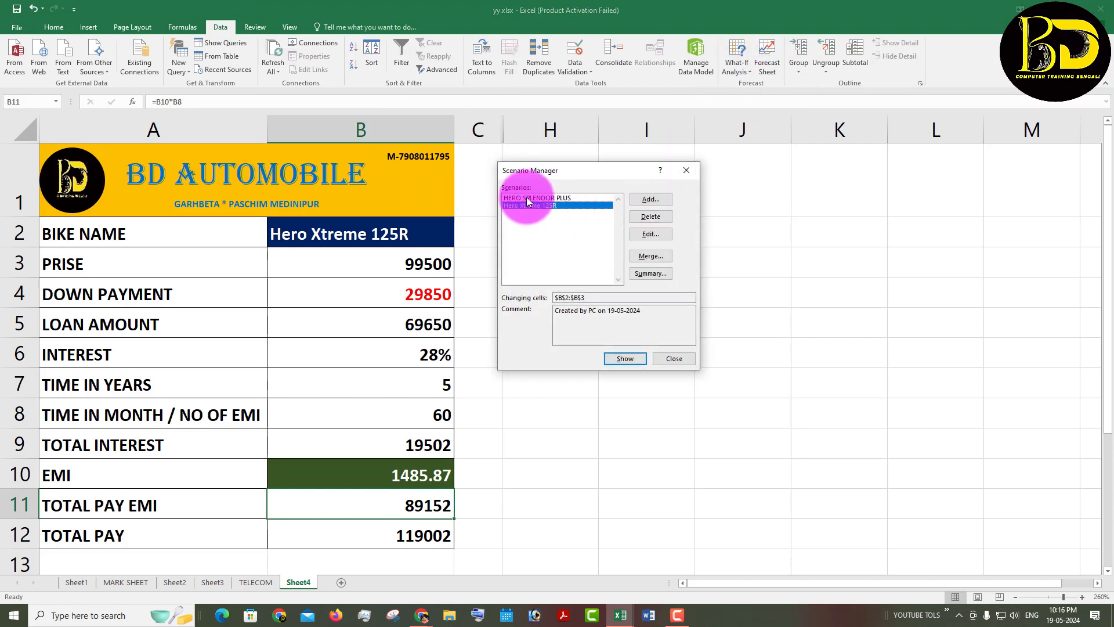
left_click(526, 198)
left_click(625, 359)
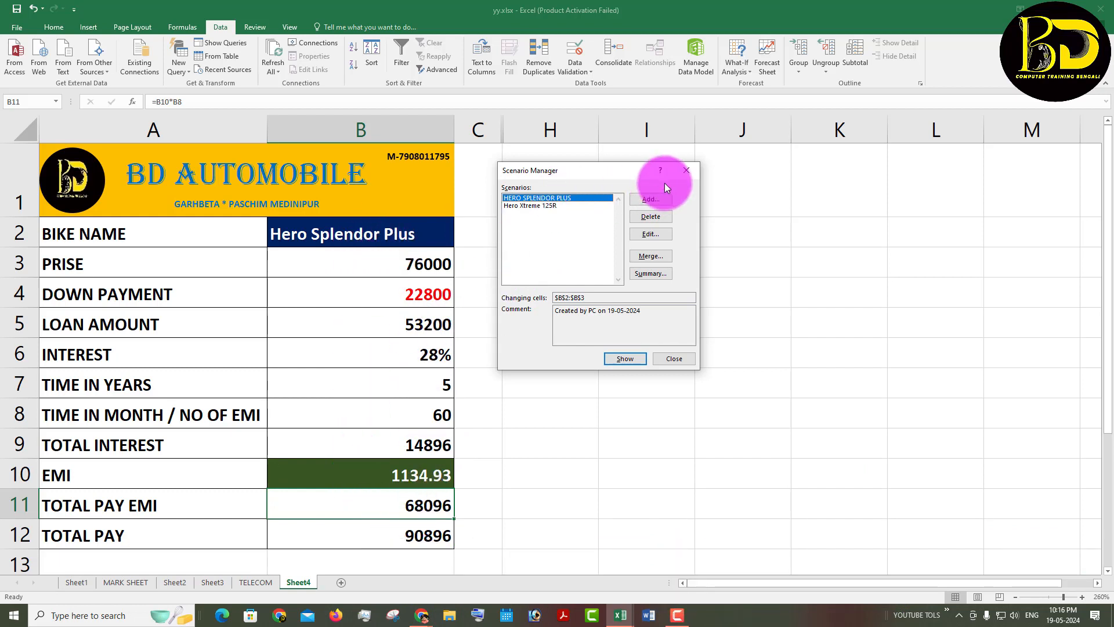
left_click(686, 171)
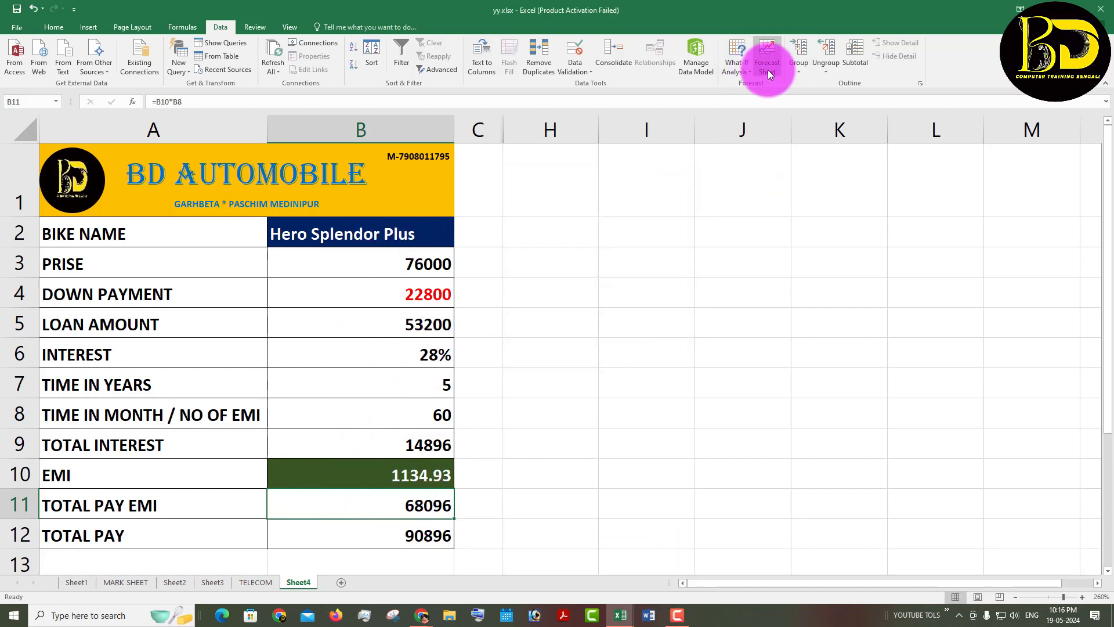
Step: Show the Hero Xtreme 125R scenario in the example calculator using Scenario Manager
left_click(740, 71)
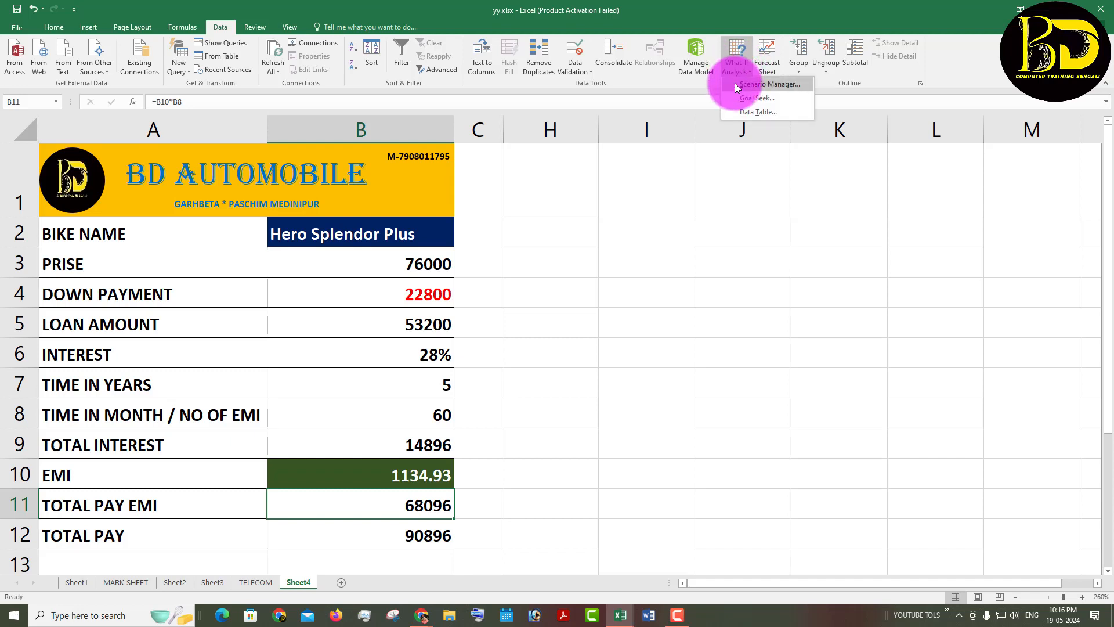
left_click(735, 86)
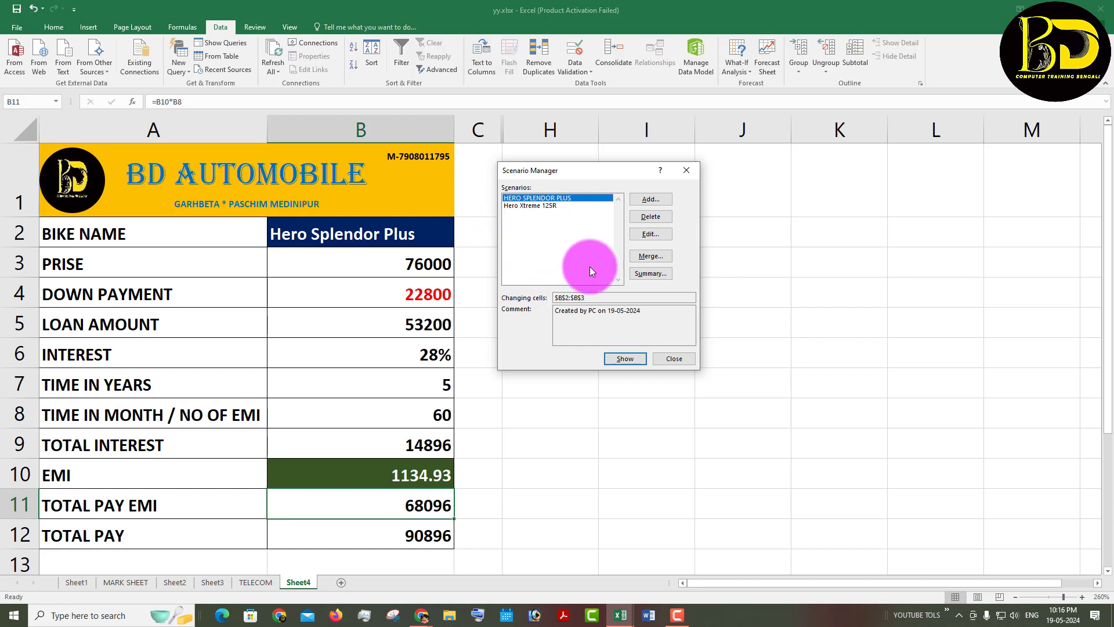
left_click(531, 206)
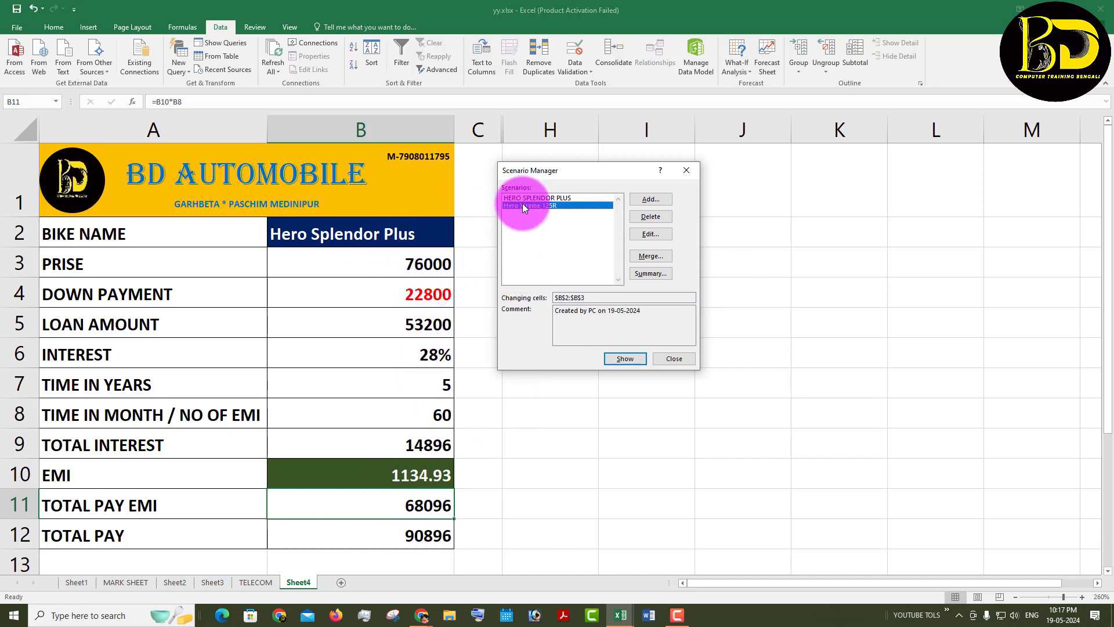
left_click(625, 358)
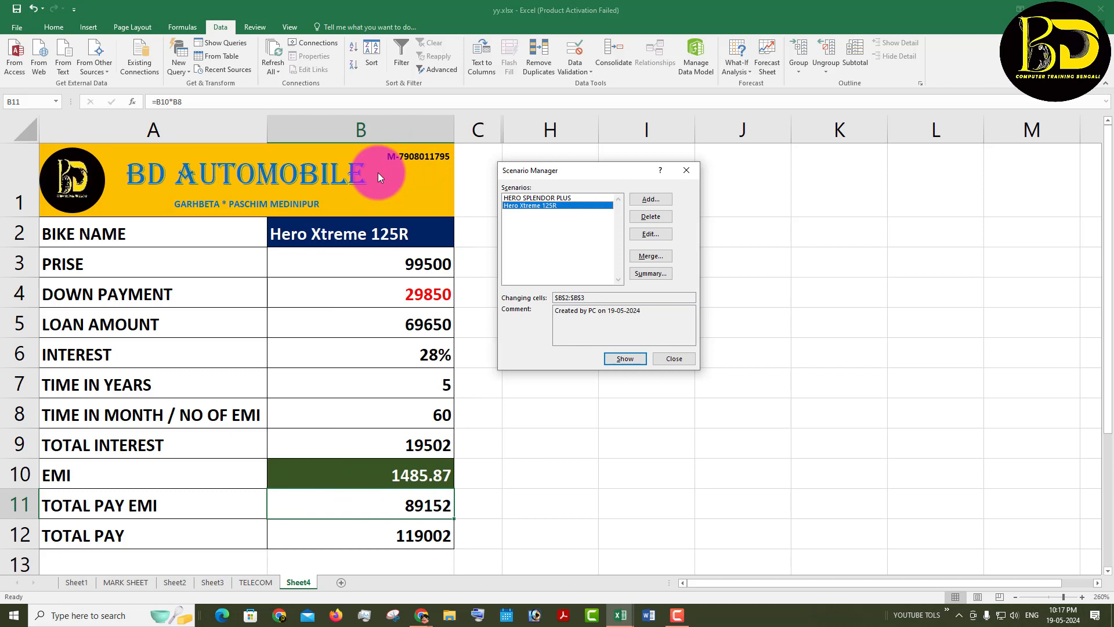
left_click(685, 172)
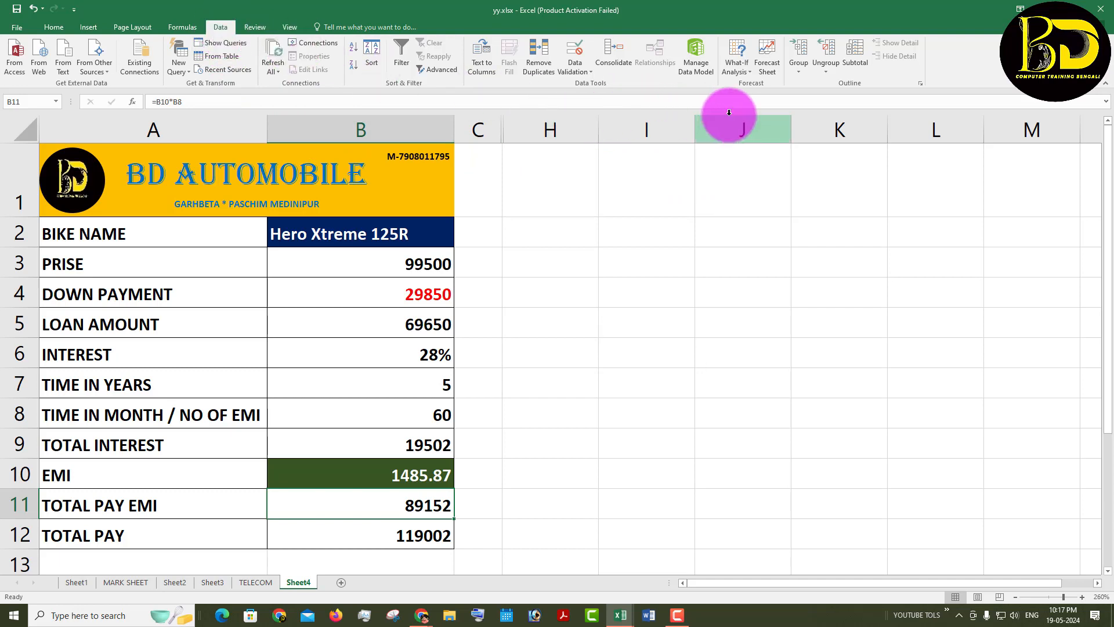
Step: Start adding a new scenario with B2:B3 as changing cells, moving its dialog clear of the calculator
left_click(741, 71)
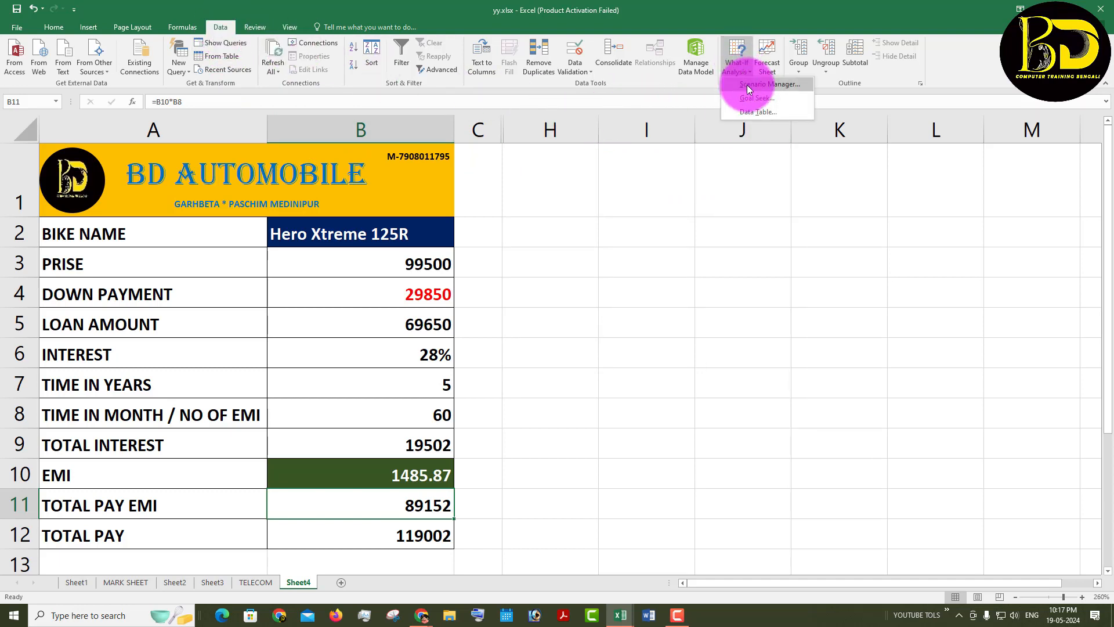
left_click(747, 84)
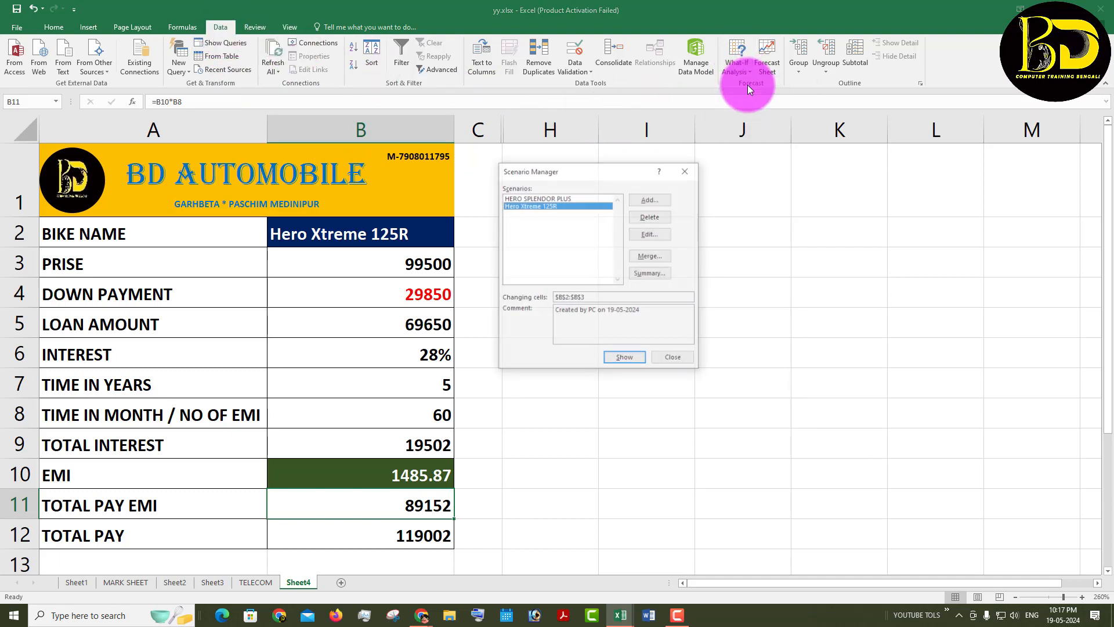
left_click(651, 200)
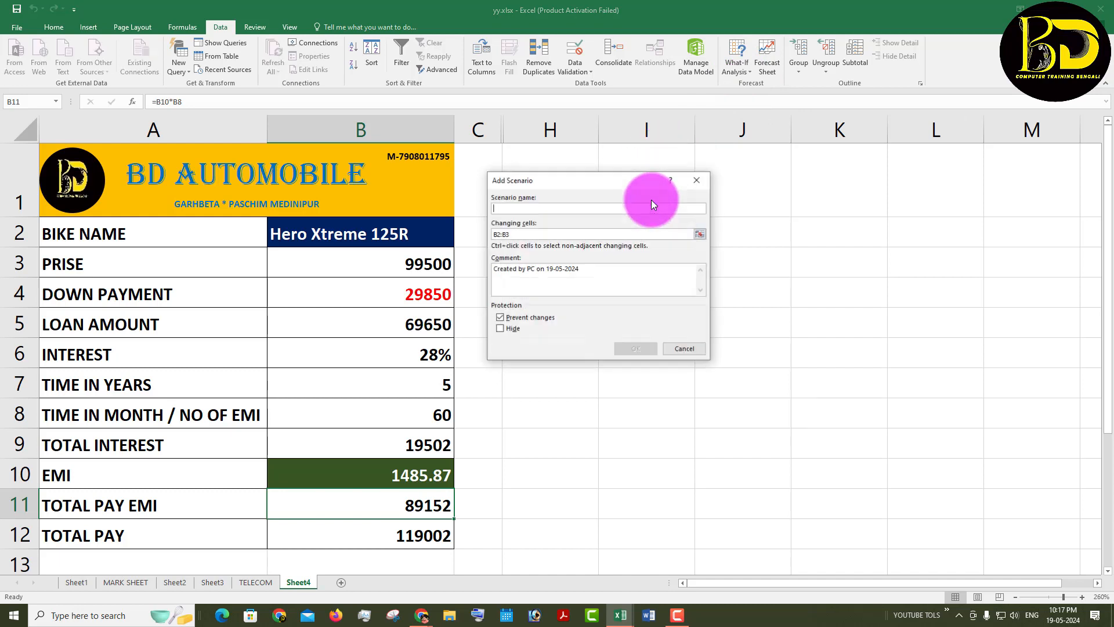
left_click_drag(582, 185, 673, 214)
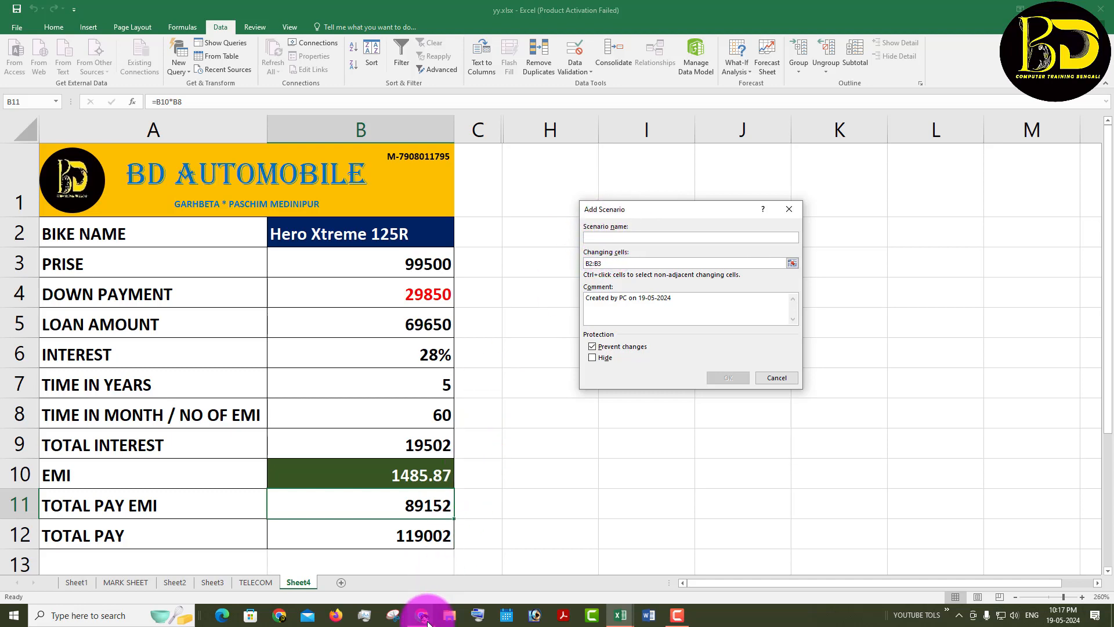
Step: Switch to Chrome, search Google for hero bike price and open BikeDekho's Hero bikes price page
mouse_move(421, 614)
left_click(343, 572)
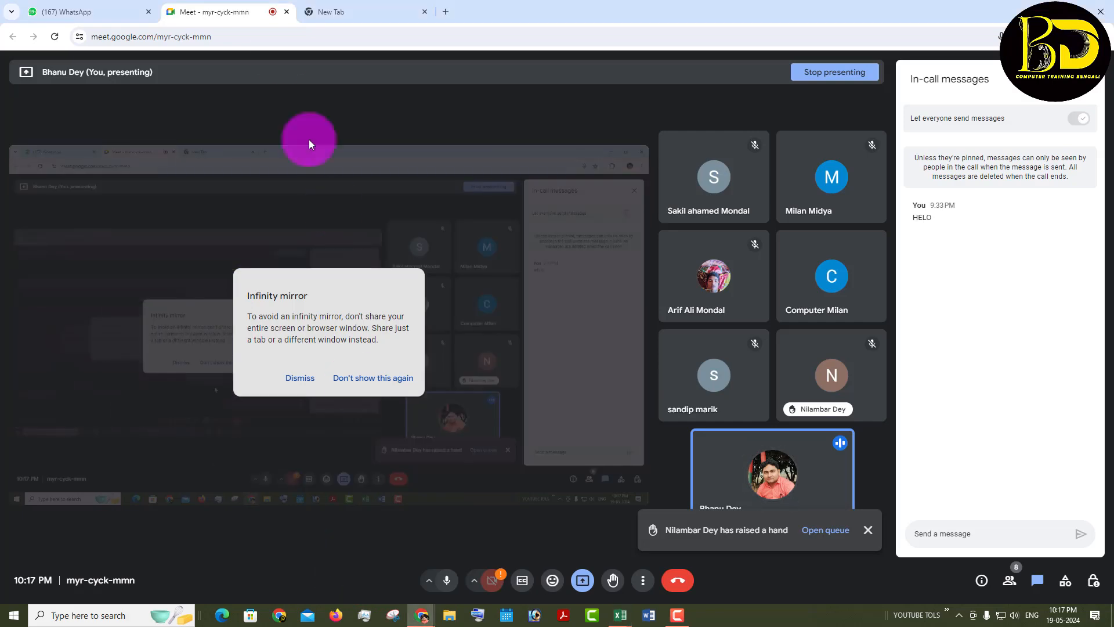
left_click(340, 9)
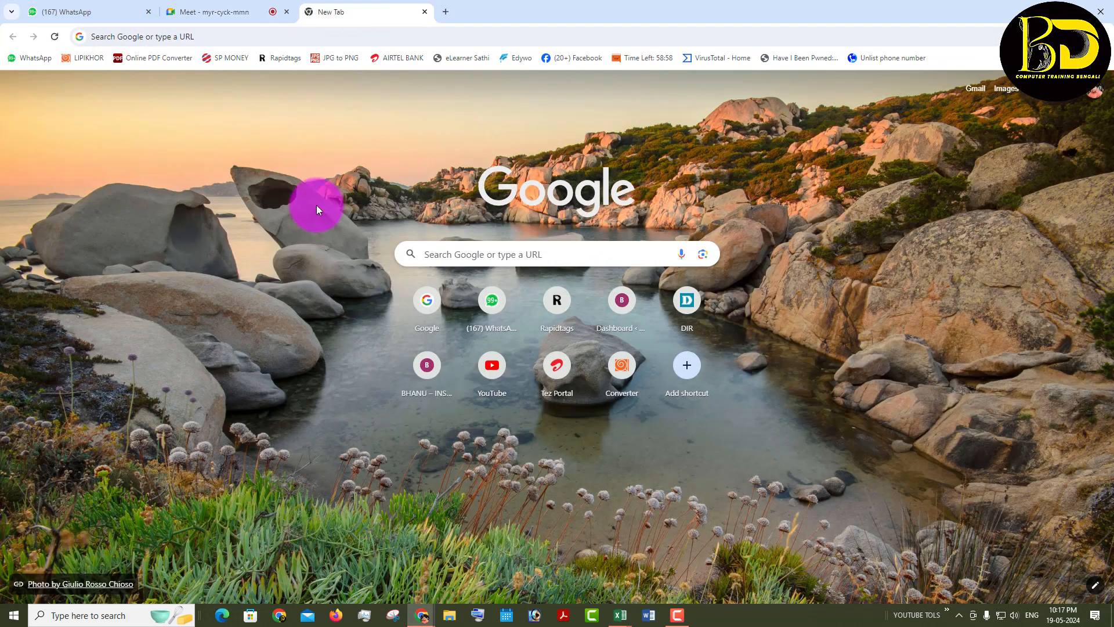
left_click(447, 301)
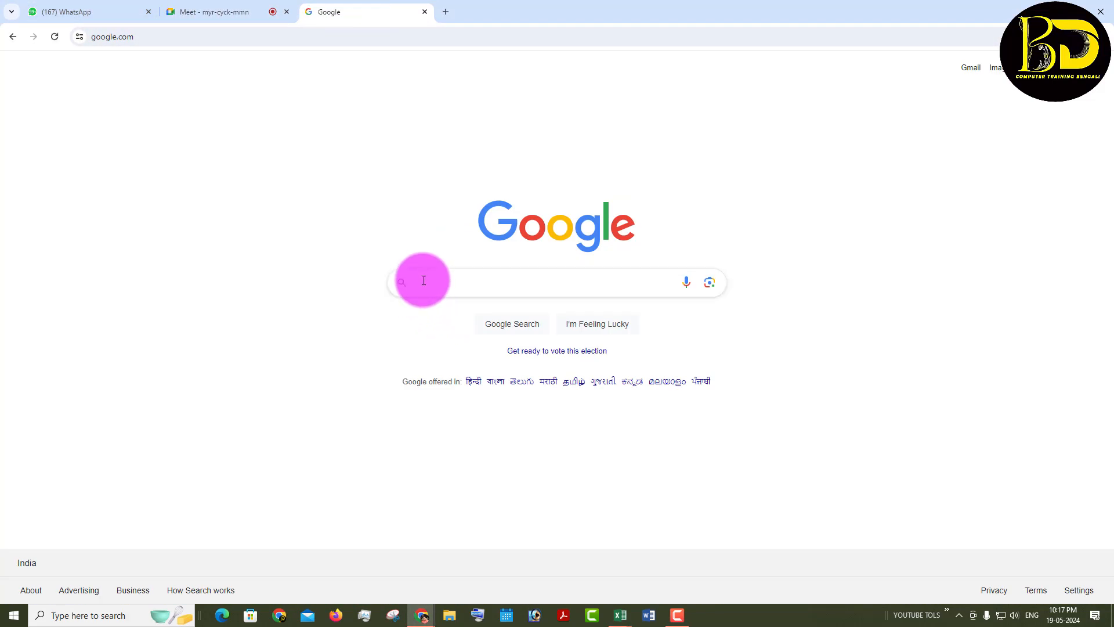
left_click(422, 281)
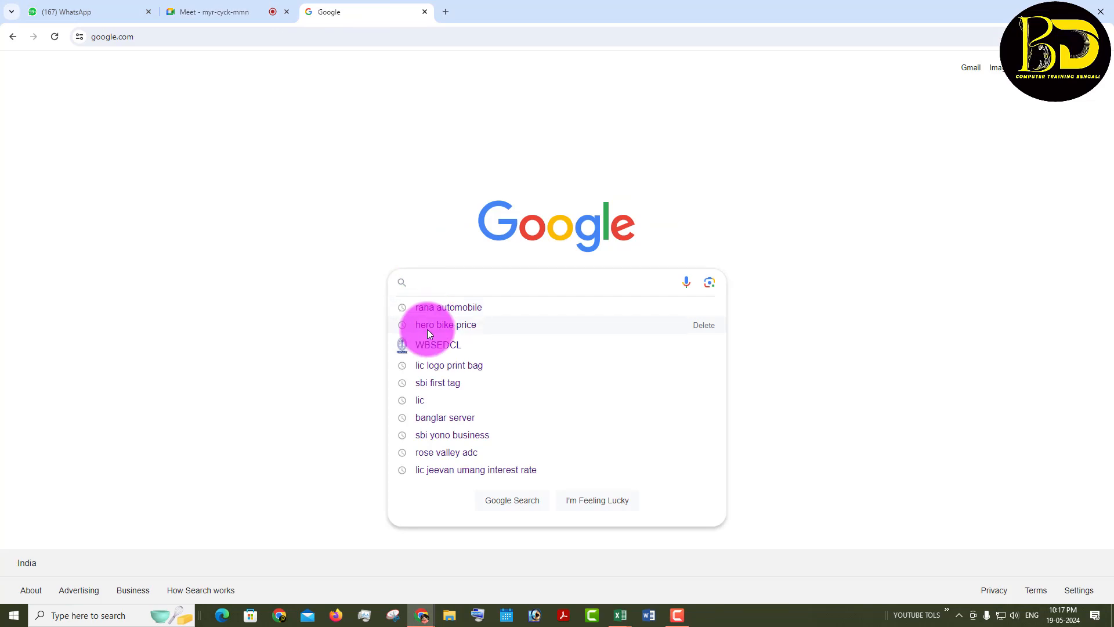
left_click(440, 320)
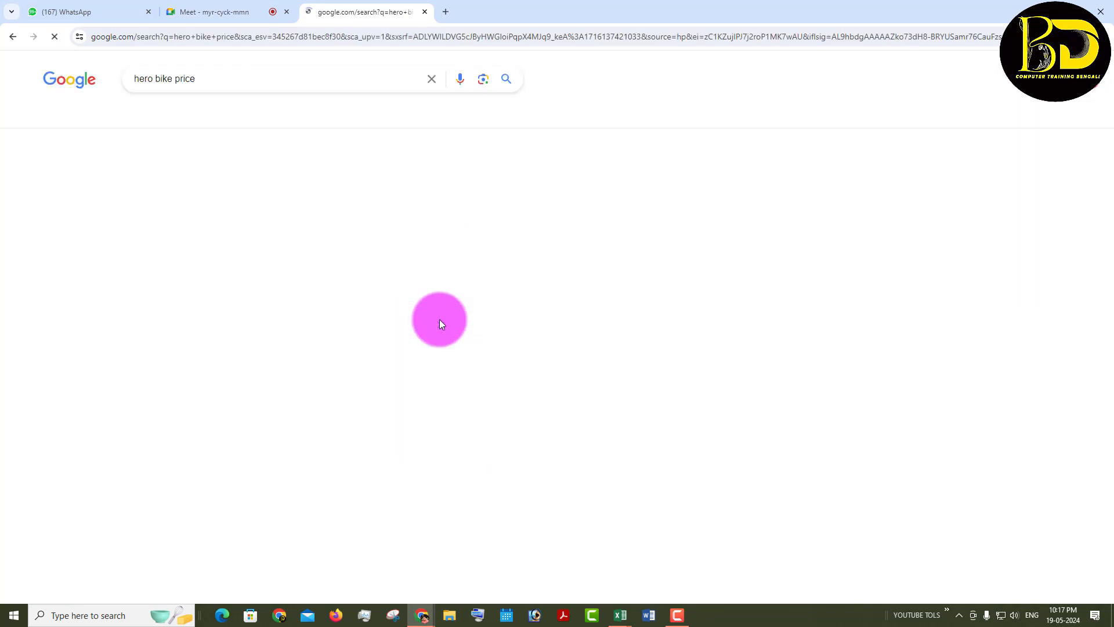
scroll(171, 406, "down", 6)
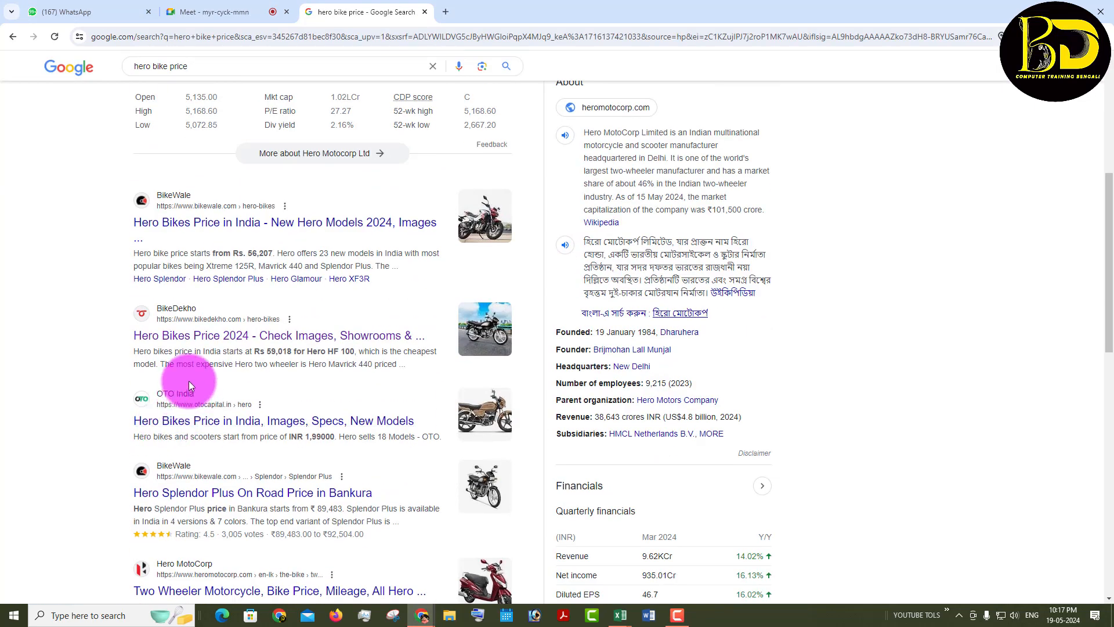
left_click(216, 336)
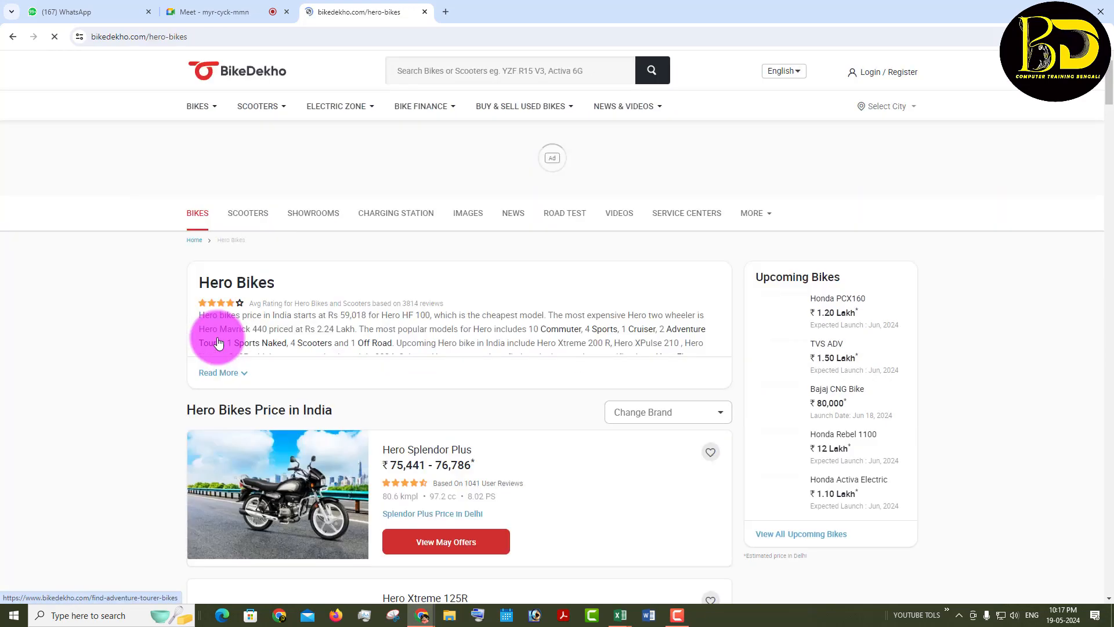
Step: Find the Hero HF Deluxe listing on the BikeDekho page and copy the bike's name
scroll(410, 340, "down", 6)
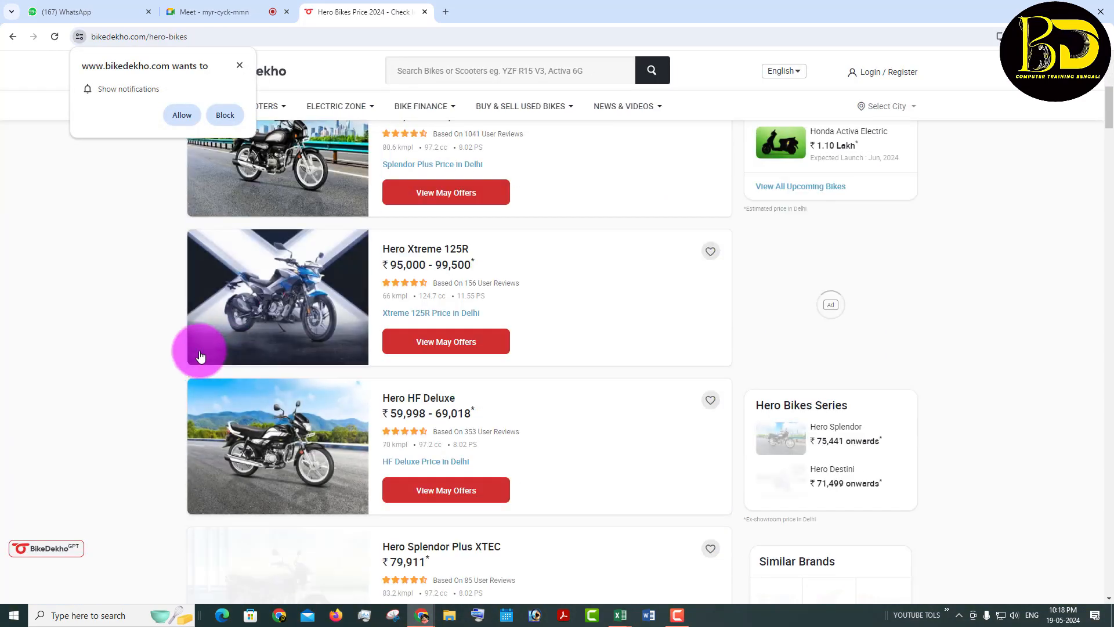
scroll(450, 332, "up", 1)
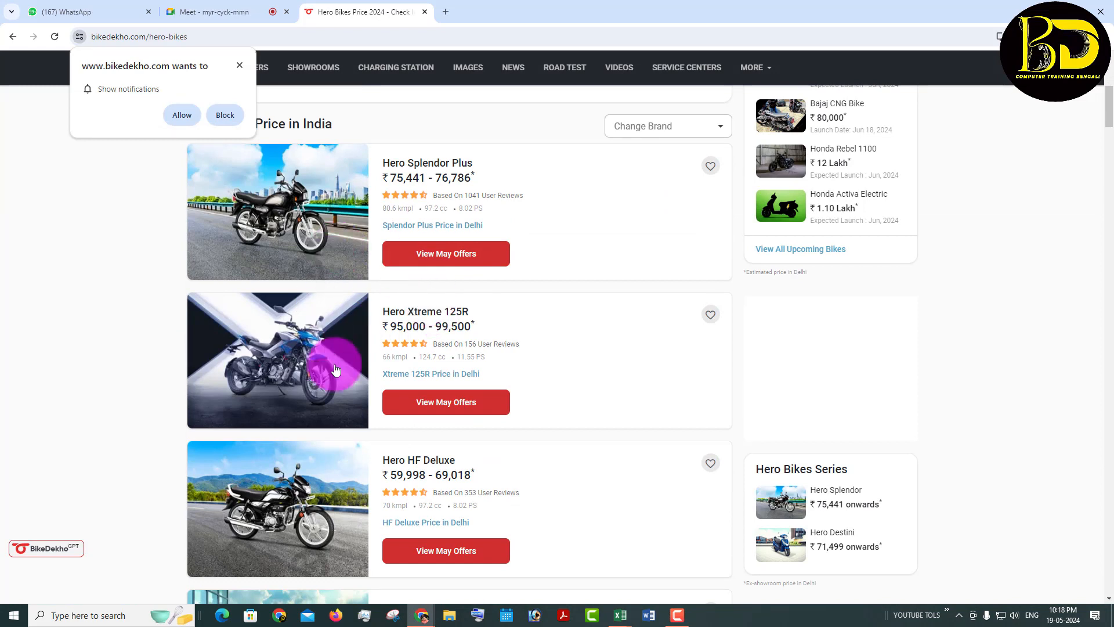
scroll(395, 360, "down", 1)
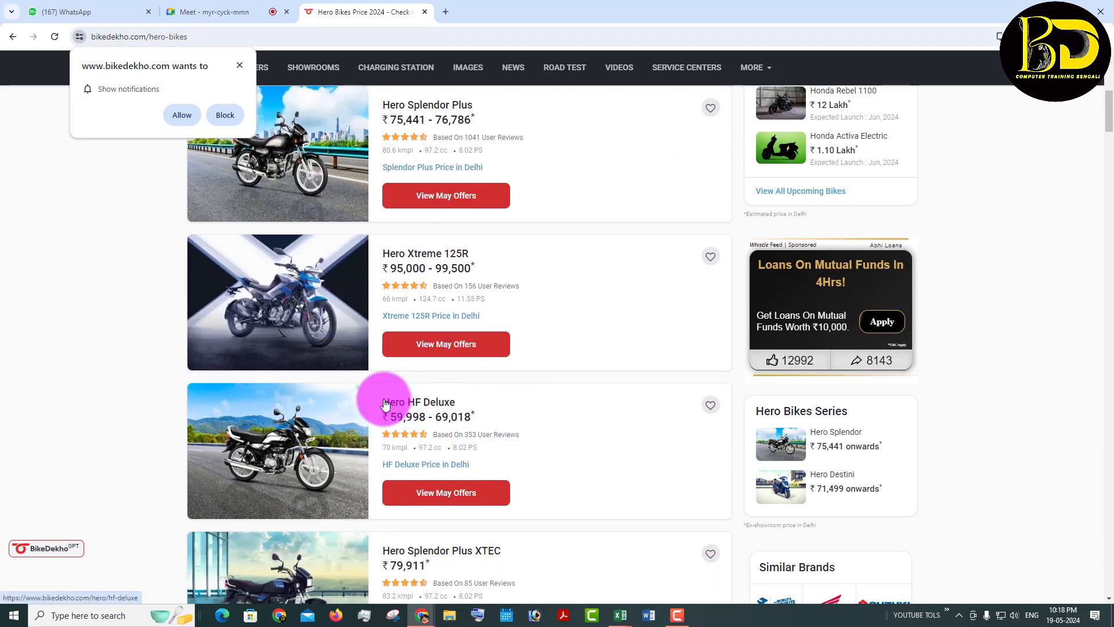
left_click_drag(388, 400, 456, 400)
key("ctrl+c")
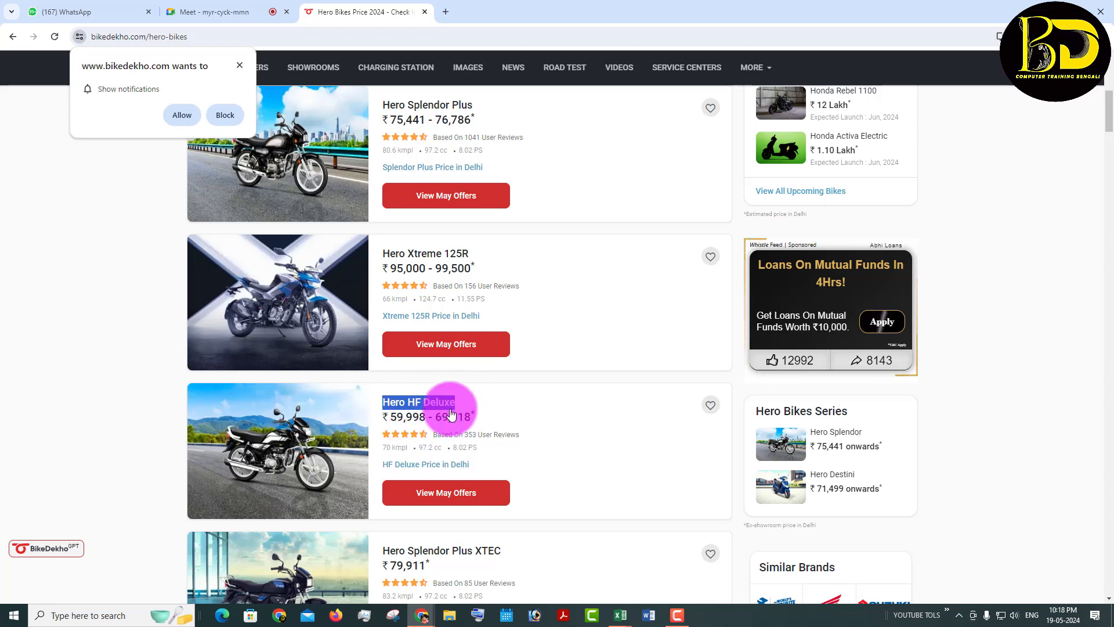
Step: Return to the yy.xlsx workbook in Excel and name the new scenario Hero HF Deluxe
mouse_move(618, 612)
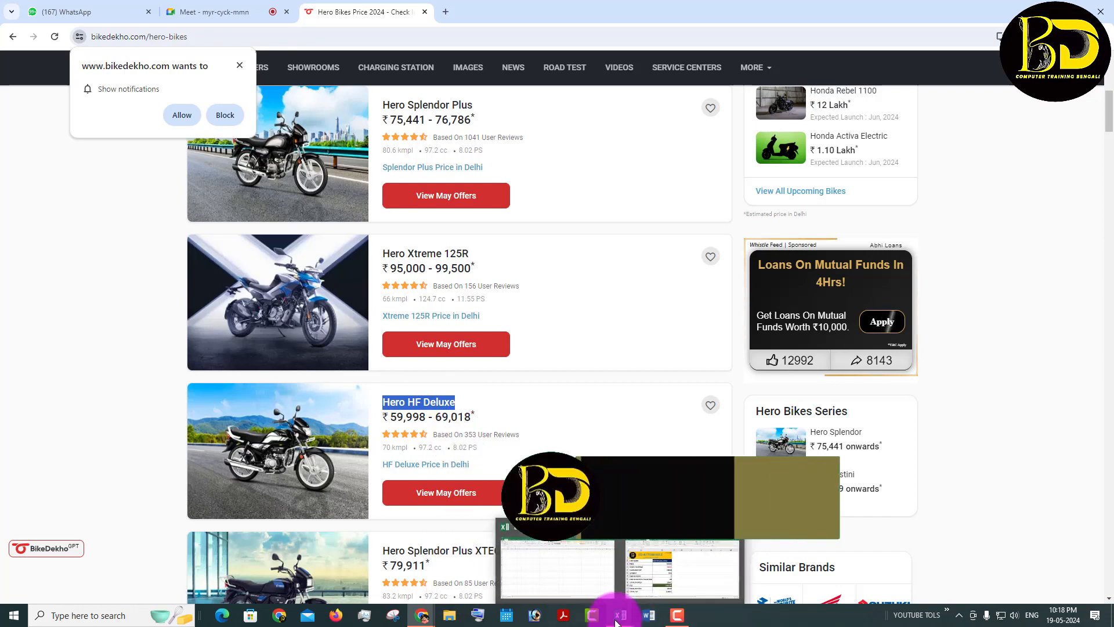
left_click(640, 562)
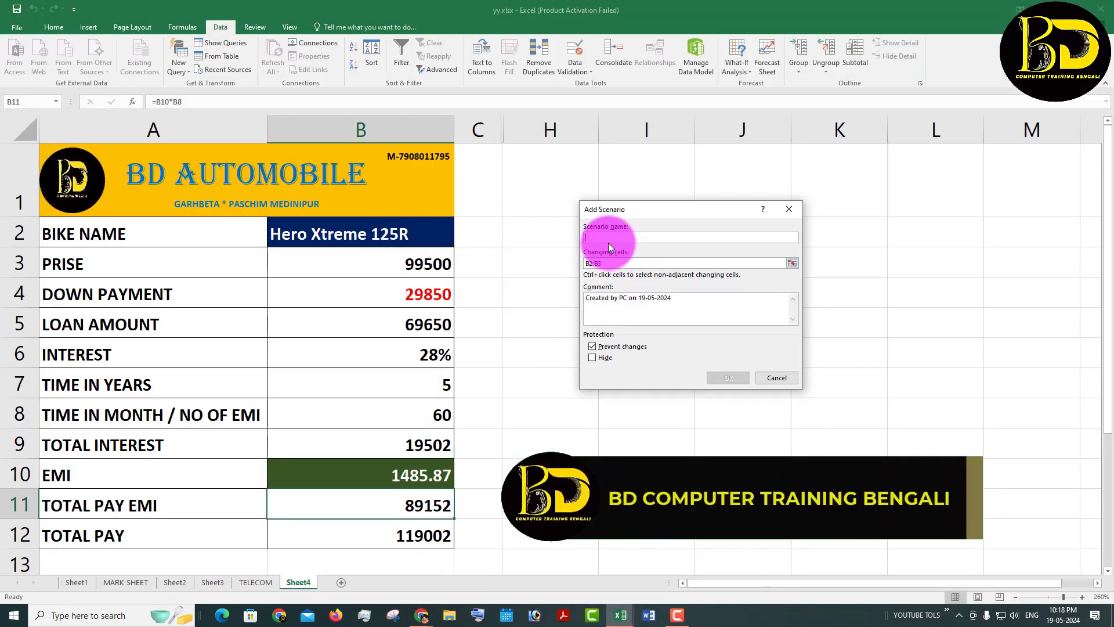
left_click(607, 237)
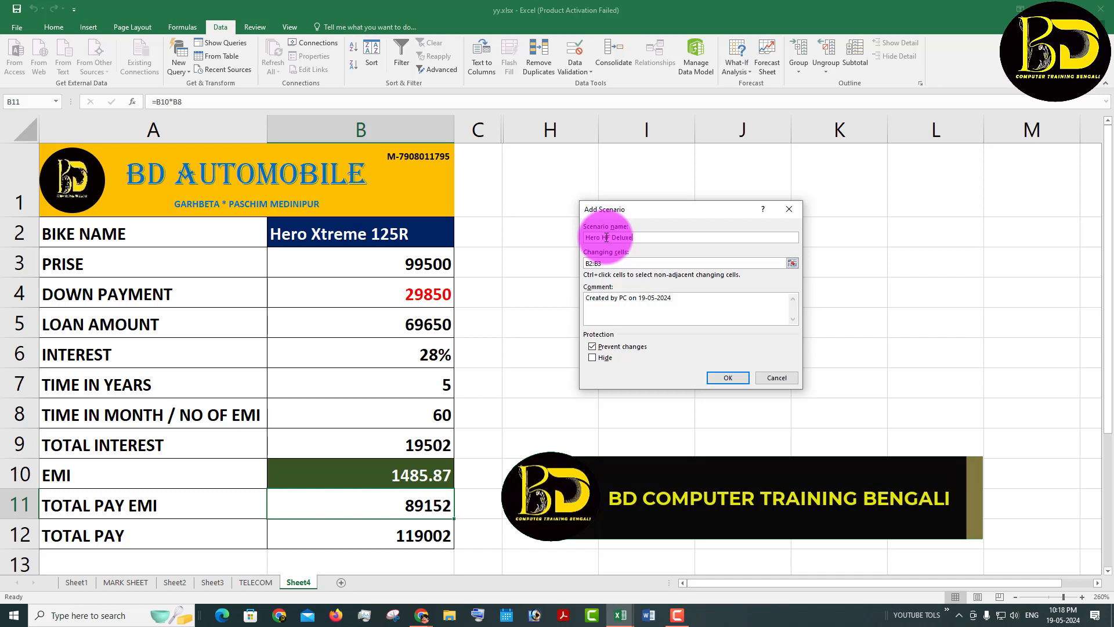
key("ctrl+v")
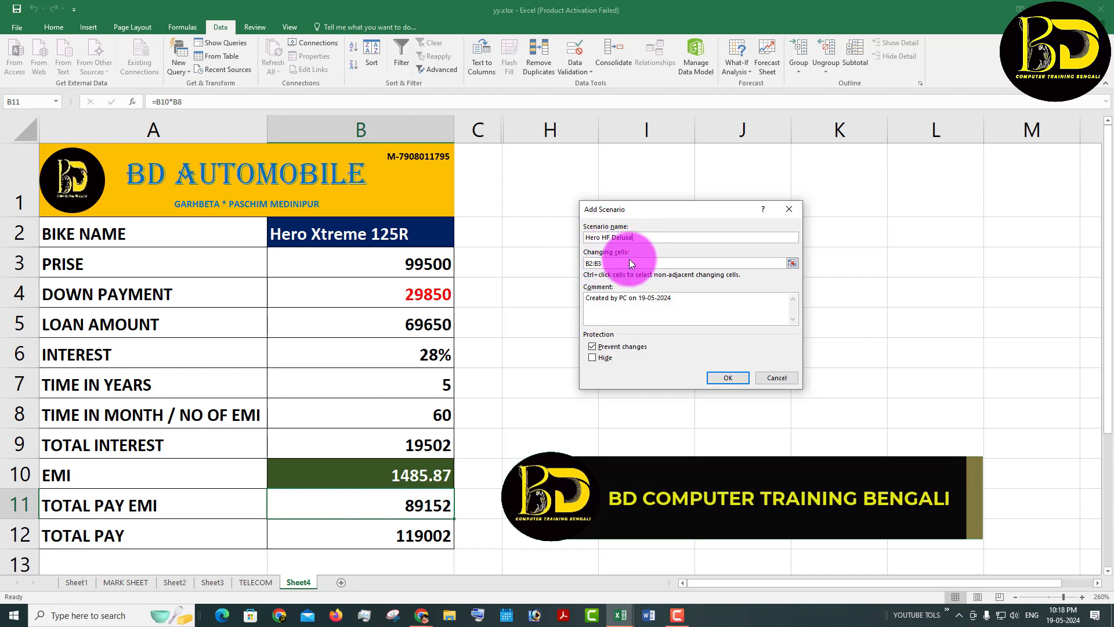
Step: Replace the scenario's changing cells with the bike name and price cells, $B$2,$B$3, and continue to its values
left_click(609, 264)
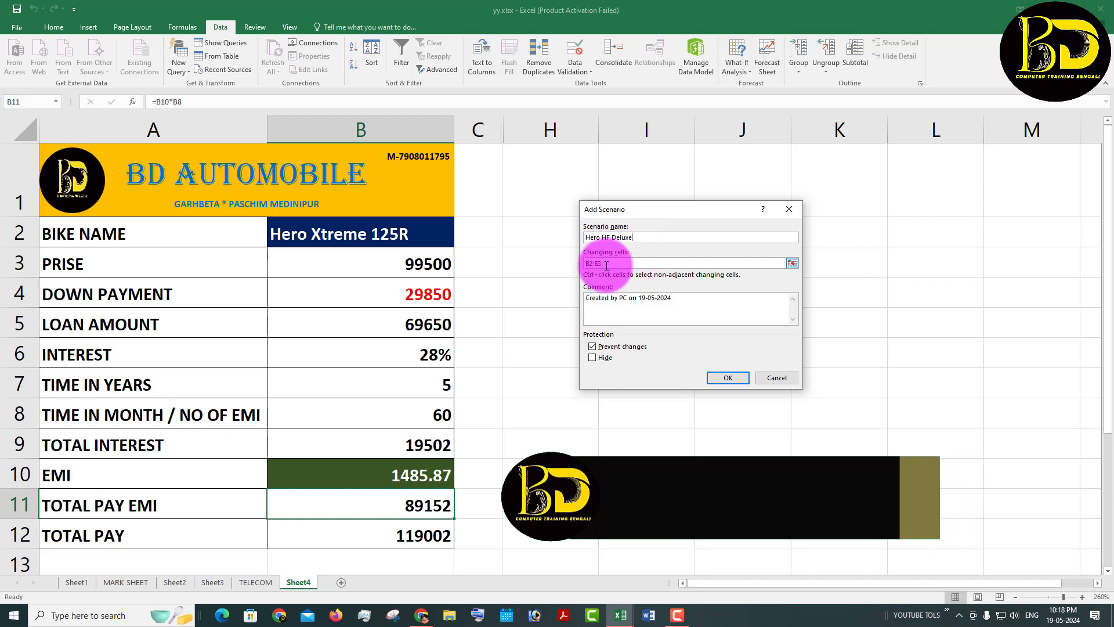
left_click(605, 265)
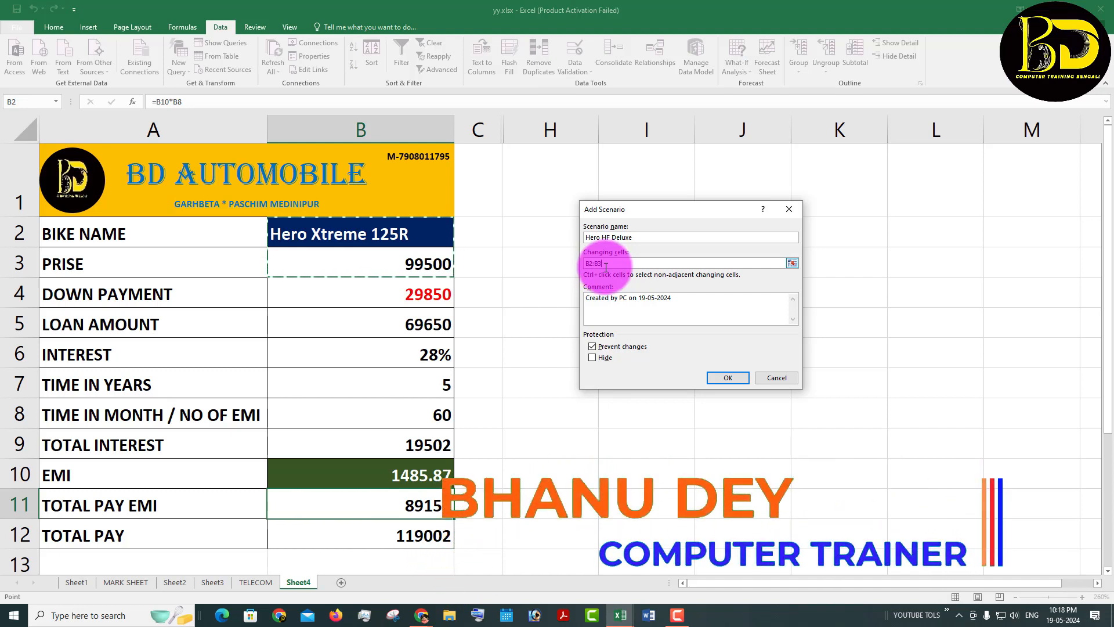
key("BackSpace")
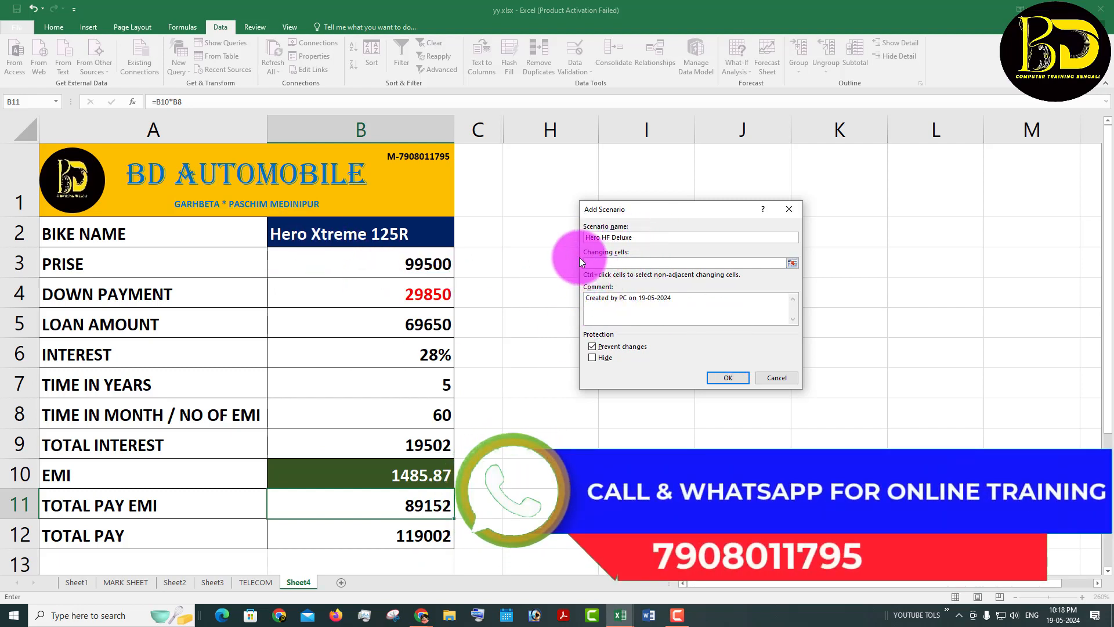
left_click(379, 237)
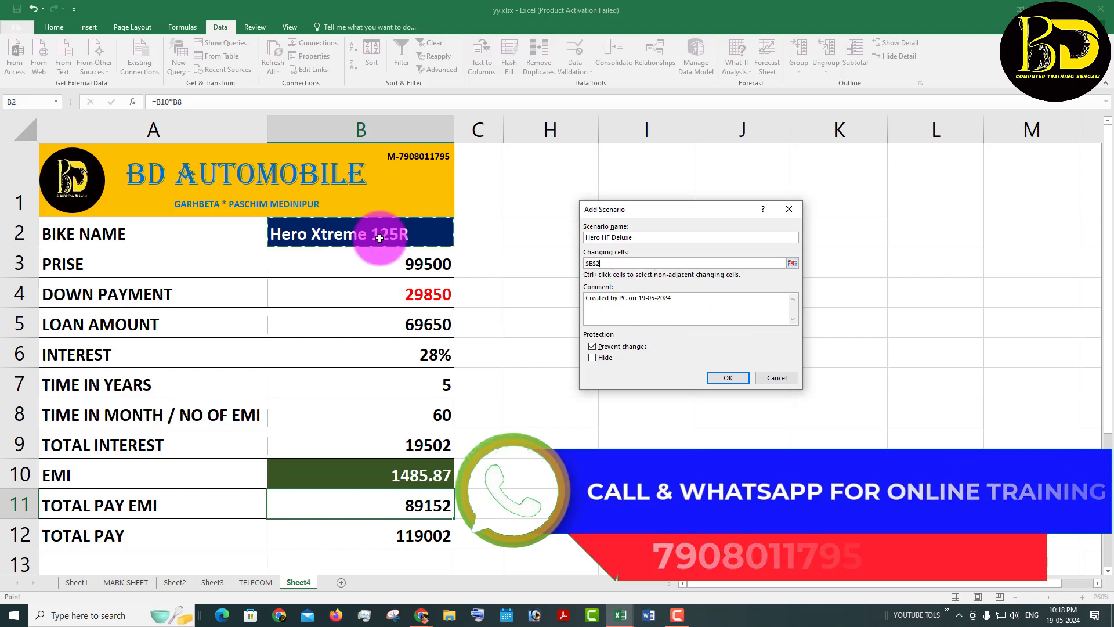
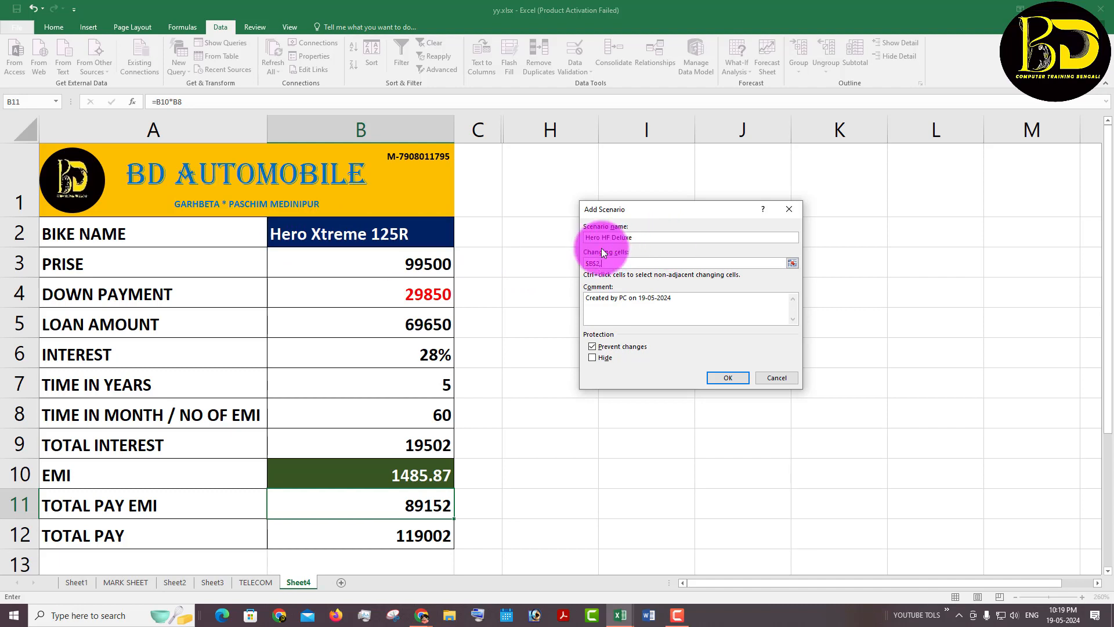
left_click(409, 264, "ctrl")
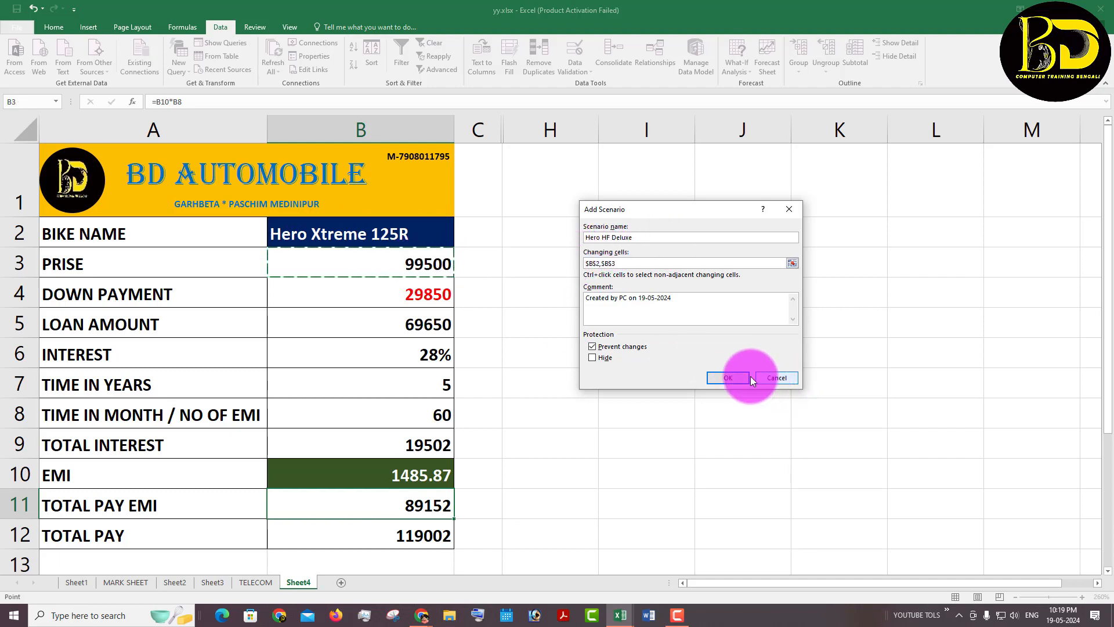
left_click(725, 374)
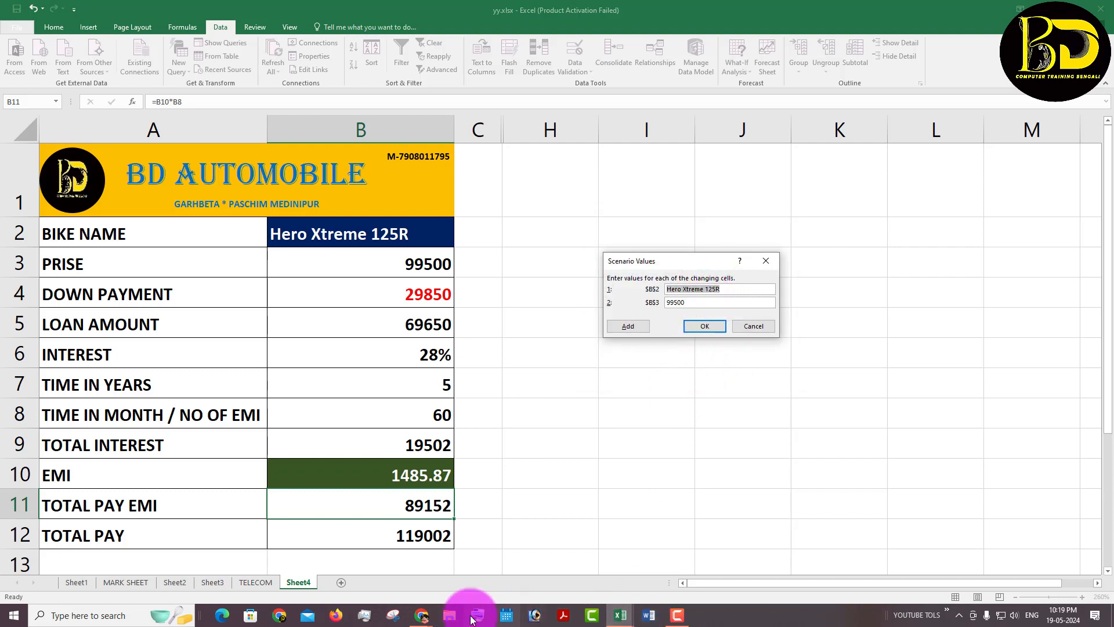
Step: Check the Hero HF Deluxe price in Chrome, and save the scenario in Excel with Hero HF Deluxe for B2 and 70000 for B3
mouse_move(422, 614)
left_click(347, 570)
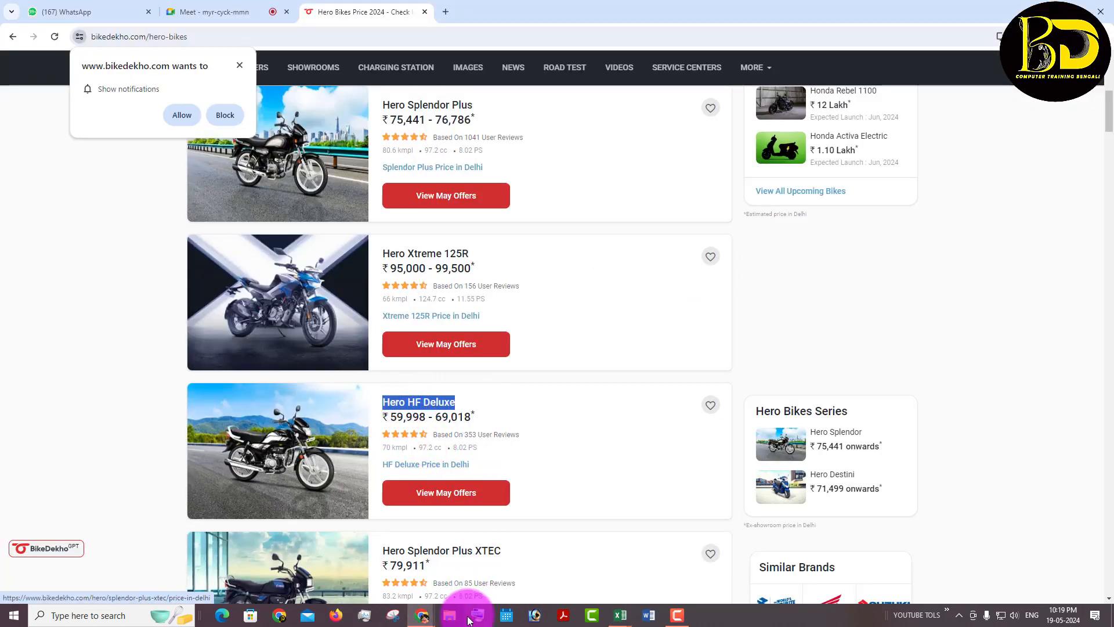
mouse_move(621, 613)
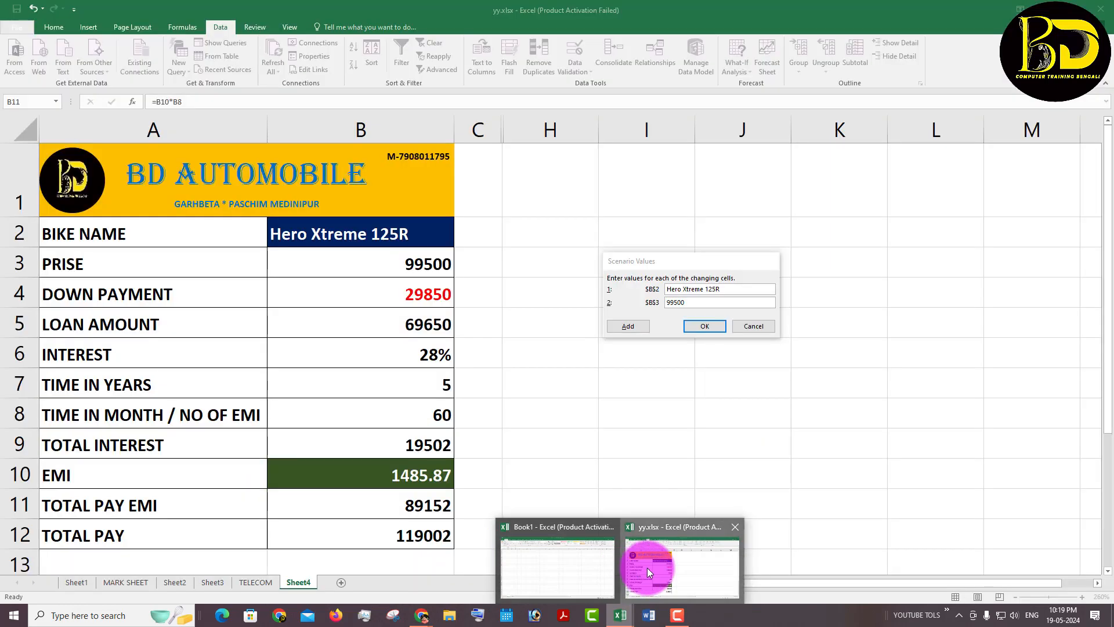
left_click(646, 567)
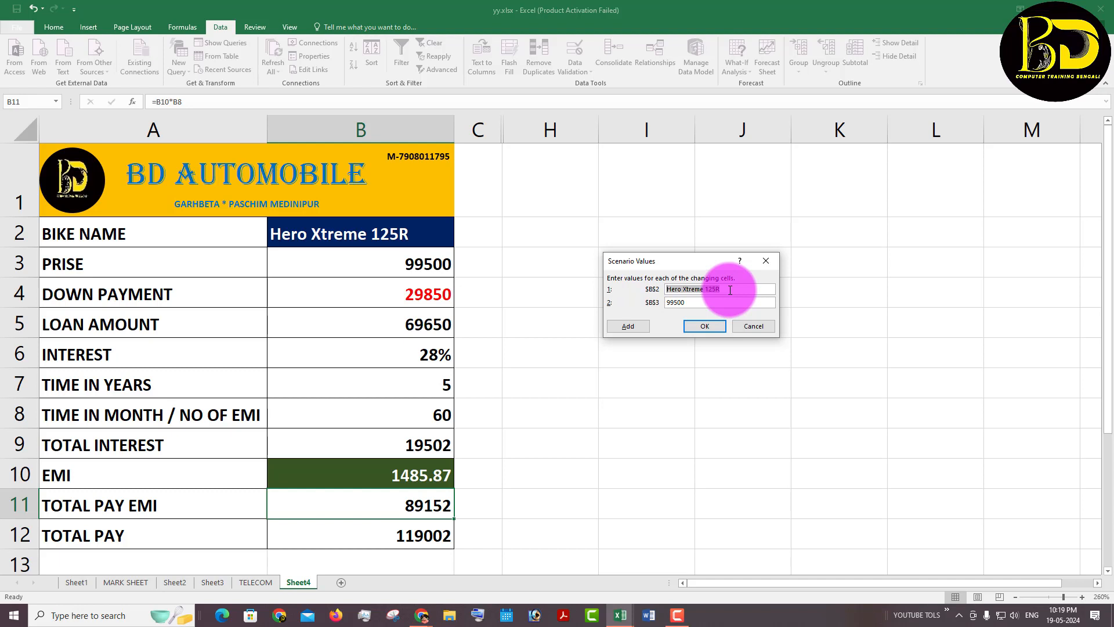
key("ctrl+v")
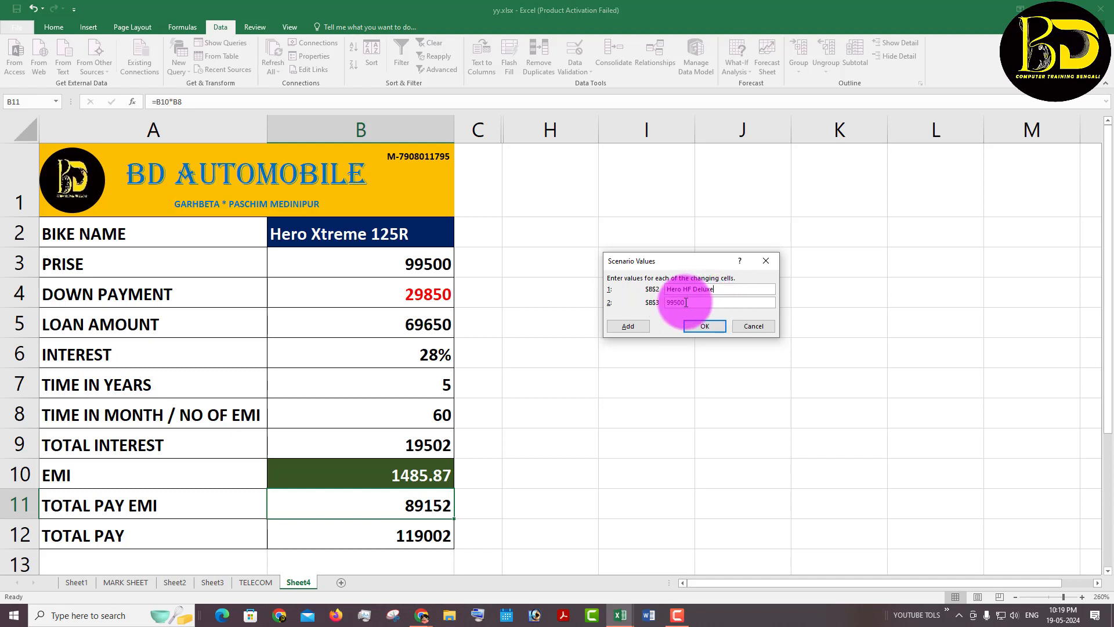
left_click_drag(687, 302, 647, 302)
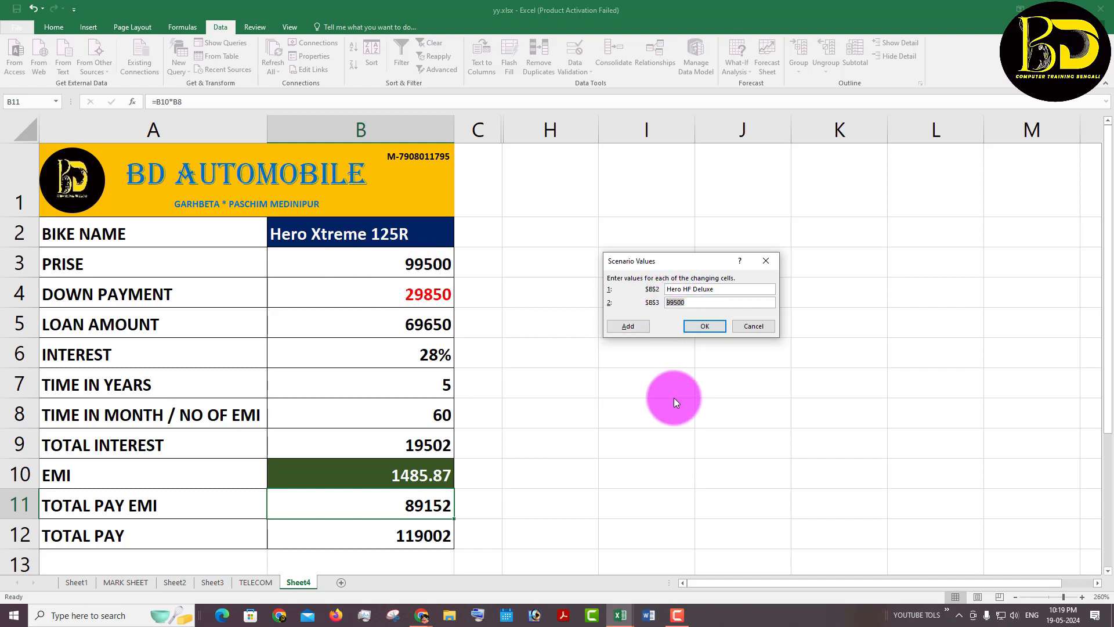
type("70000")
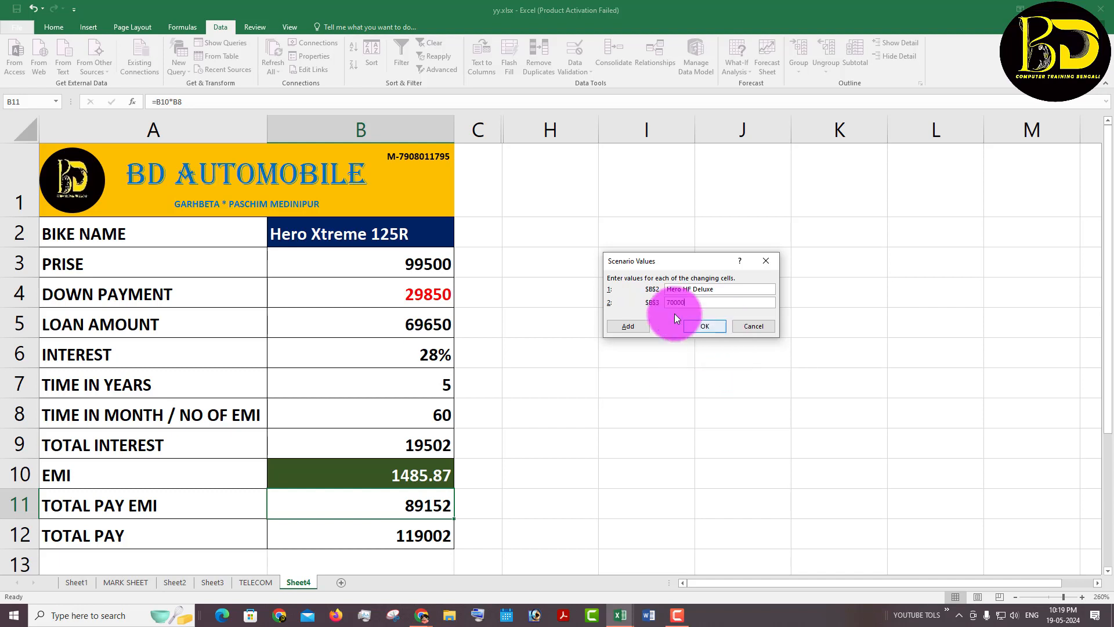
left_click(709, 326)
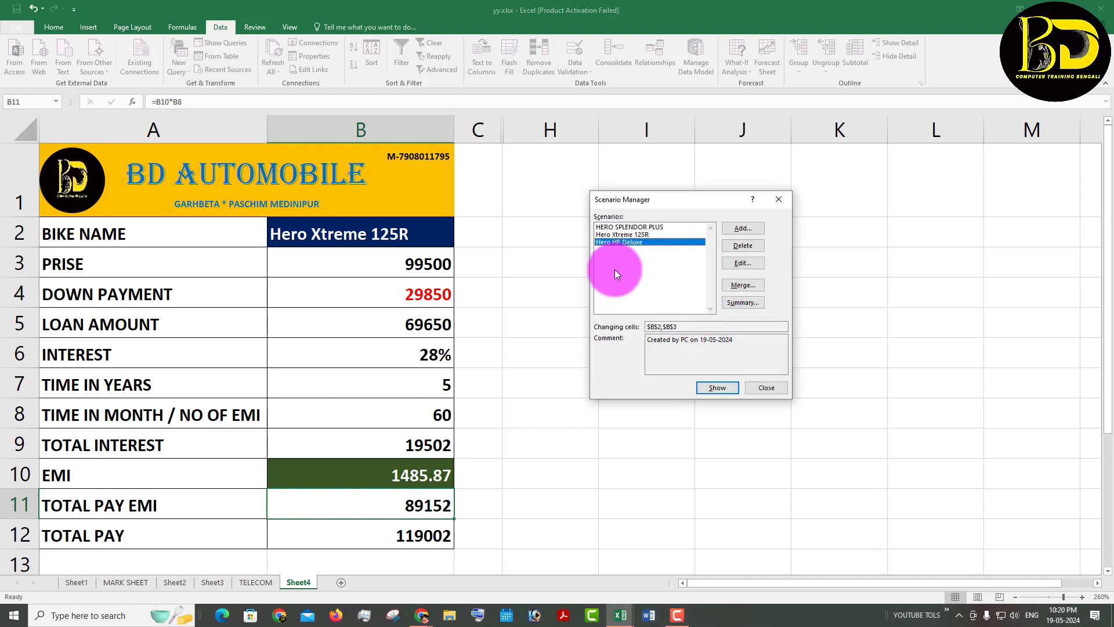
Step: Show the Hero HF Deluxe scenario in the calculator and close Scenario Manager
left_click(610, 226)
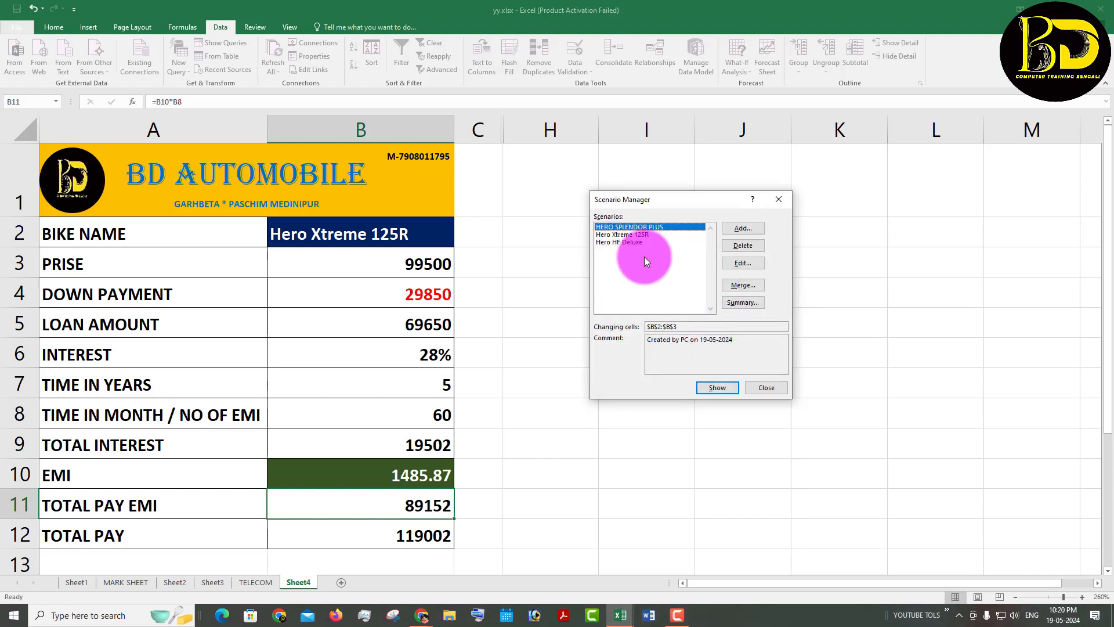
left_click(609, 234)
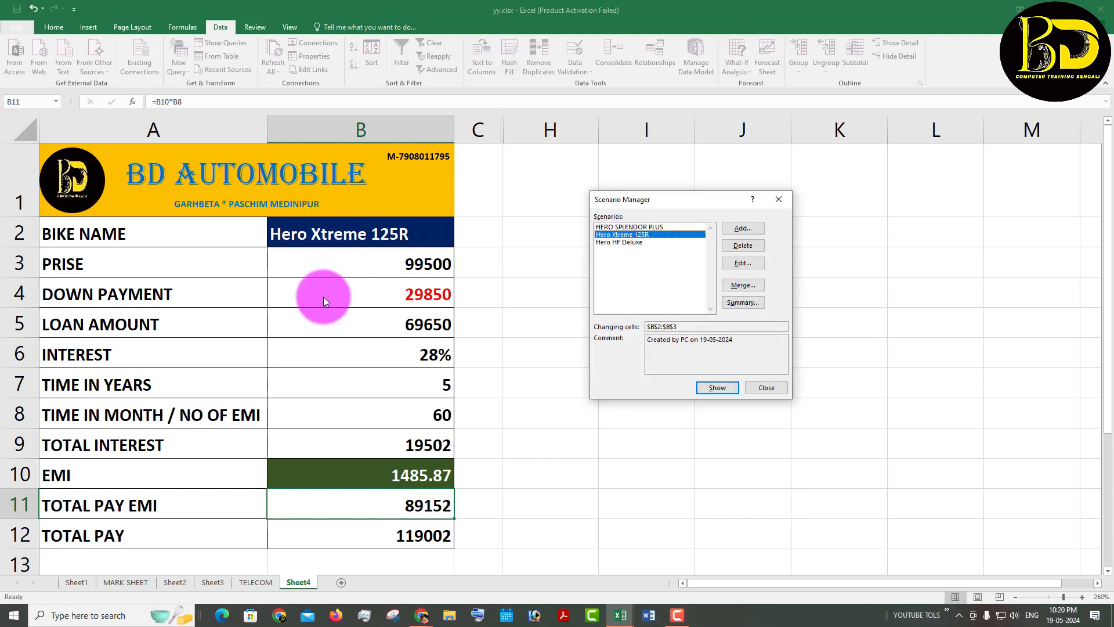
left_click(615, 243)
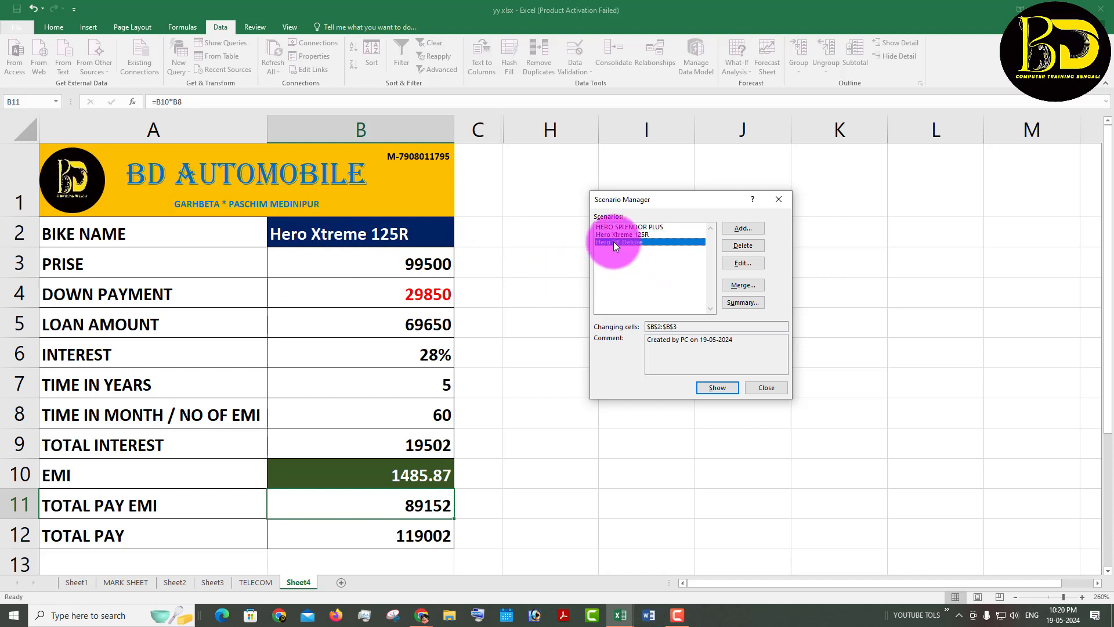
left_click(717, 388)
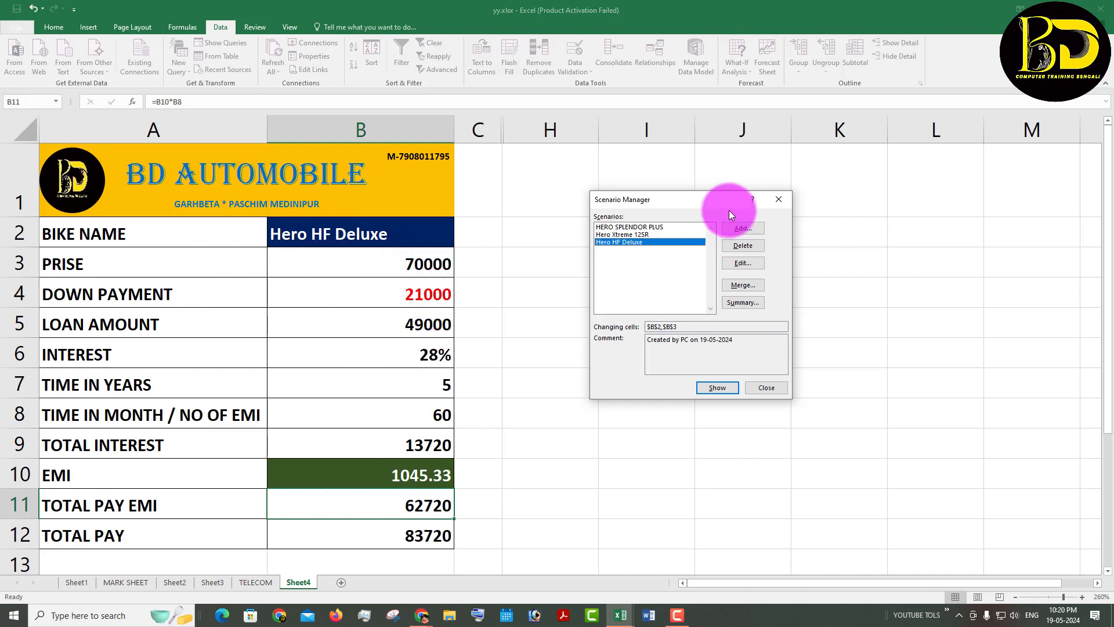
left_click(771, 388)
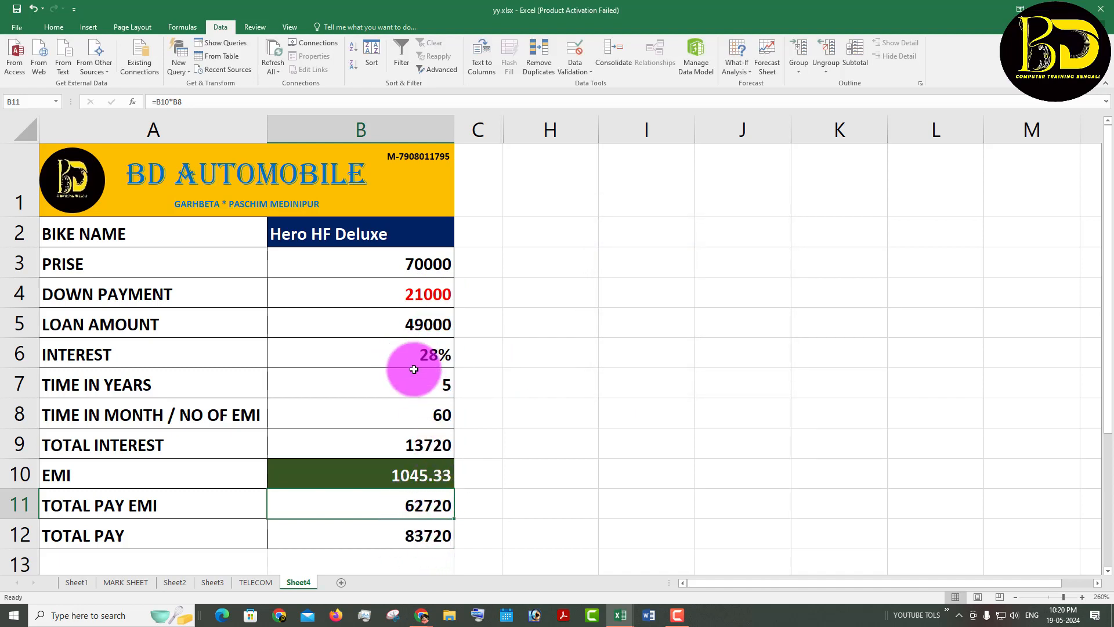
Step: Set the loan time in years to 3 in B7 and select the EMI cell to review it
left_click(430, 386)
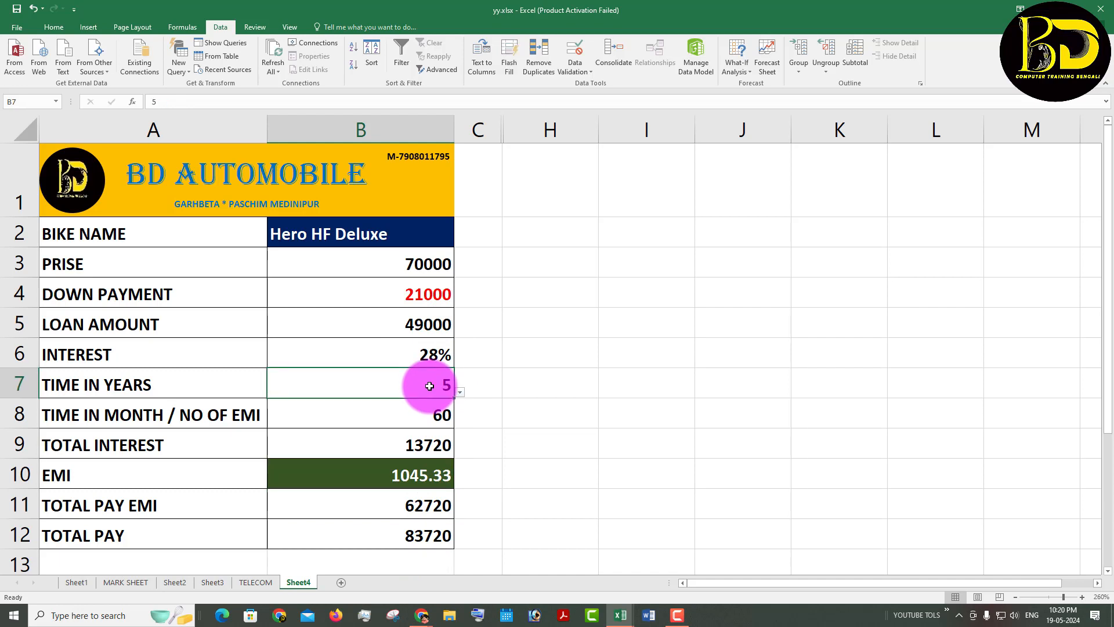
left_click(460, 393)
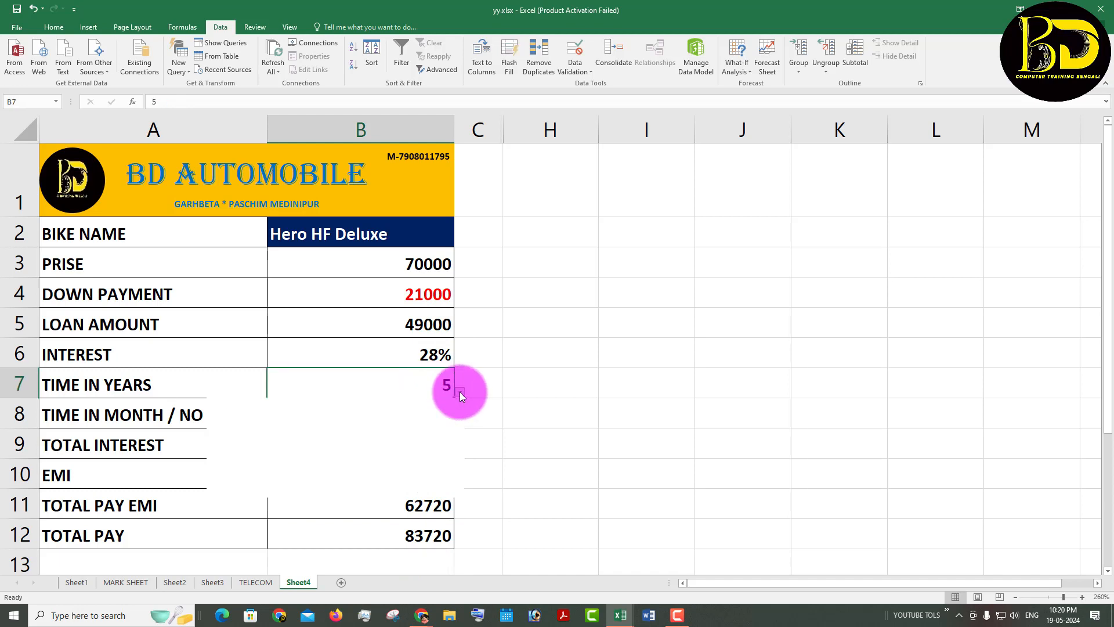
left_click(265, 443)
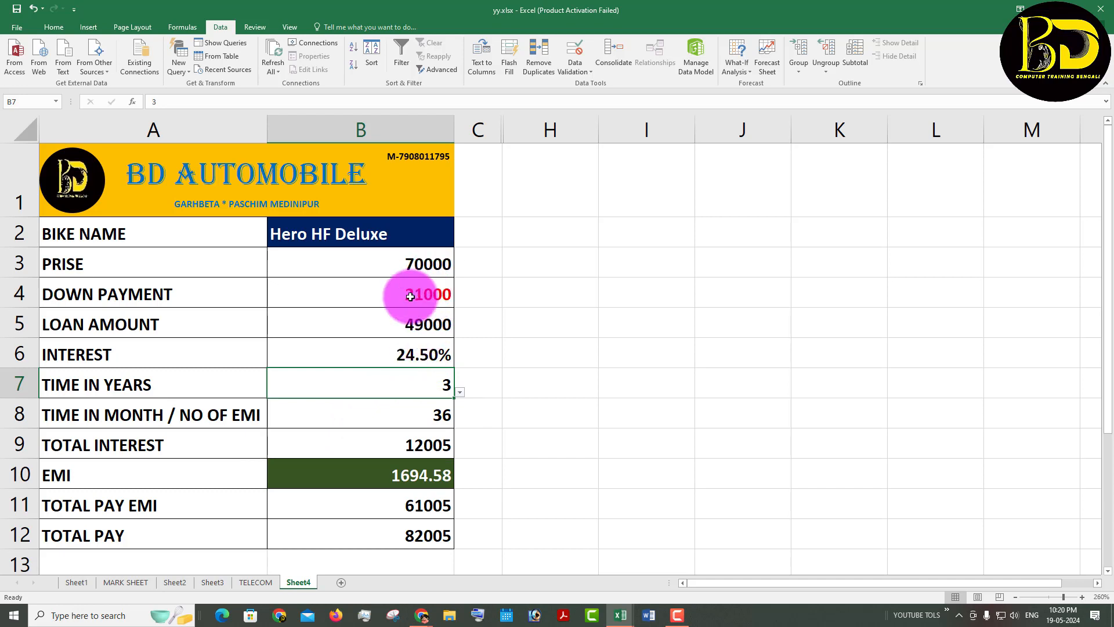
left_click(408, 474)
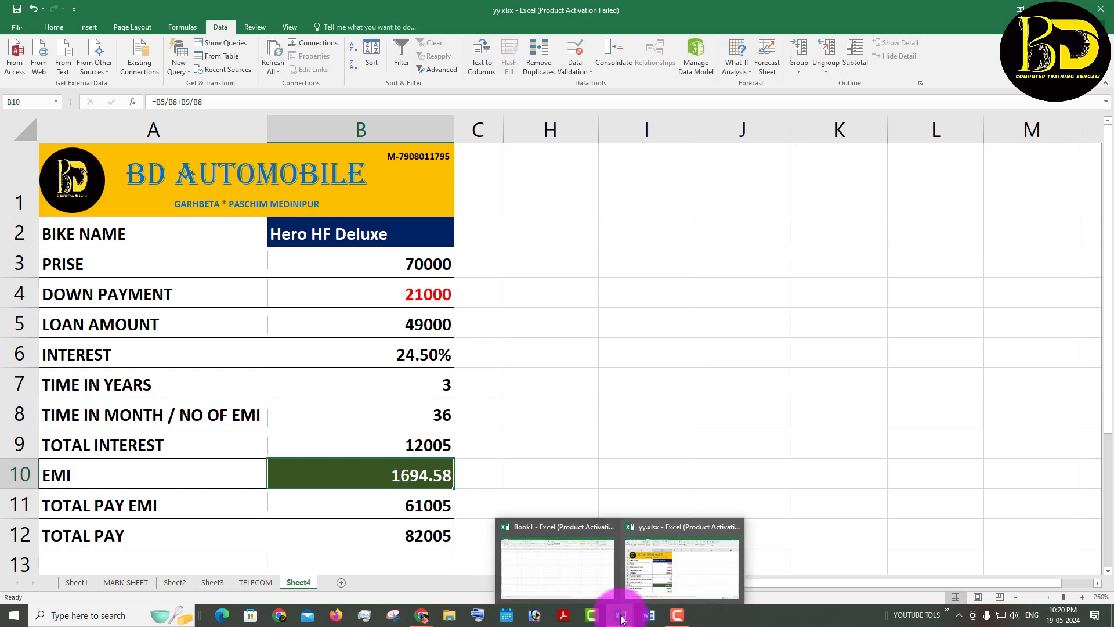
Step: Switch to the Google Meet call in Chrome
mouse_move(422, 614)
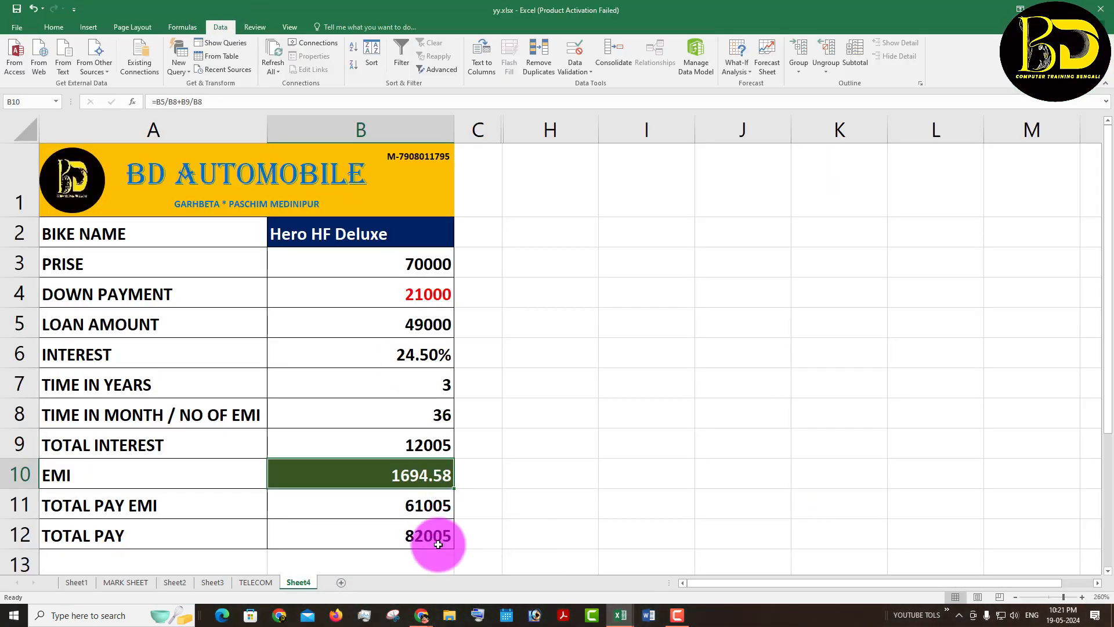
left_click(356, 567)
left_click(238, 8)
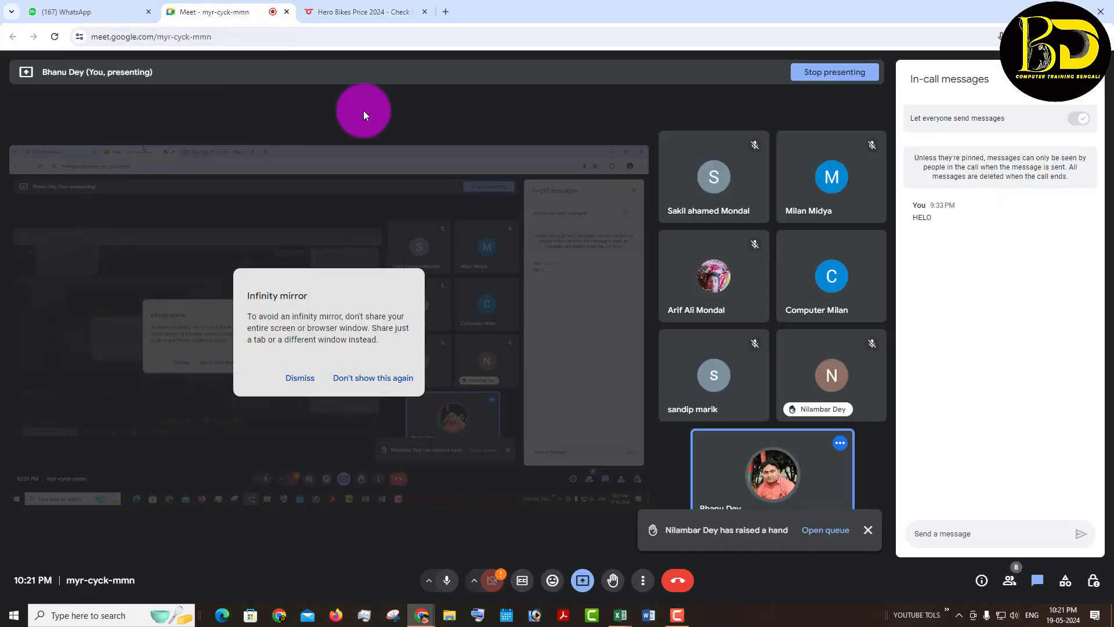